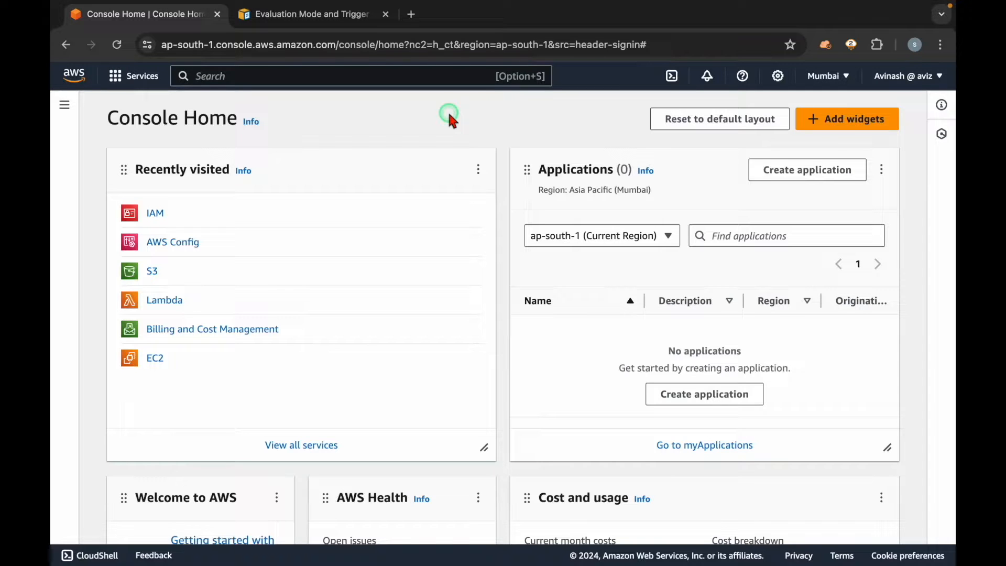
Step: Search the console services for "config" and read the AWS Config description
{"action": "left_click", "coordinate": [217, 77]}
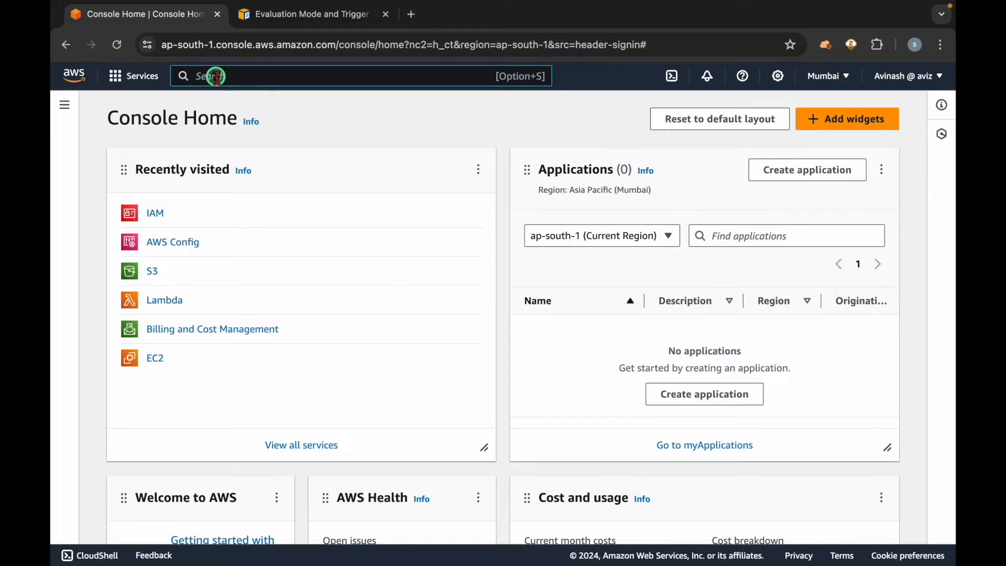
{"action": "type", "text": "co"}
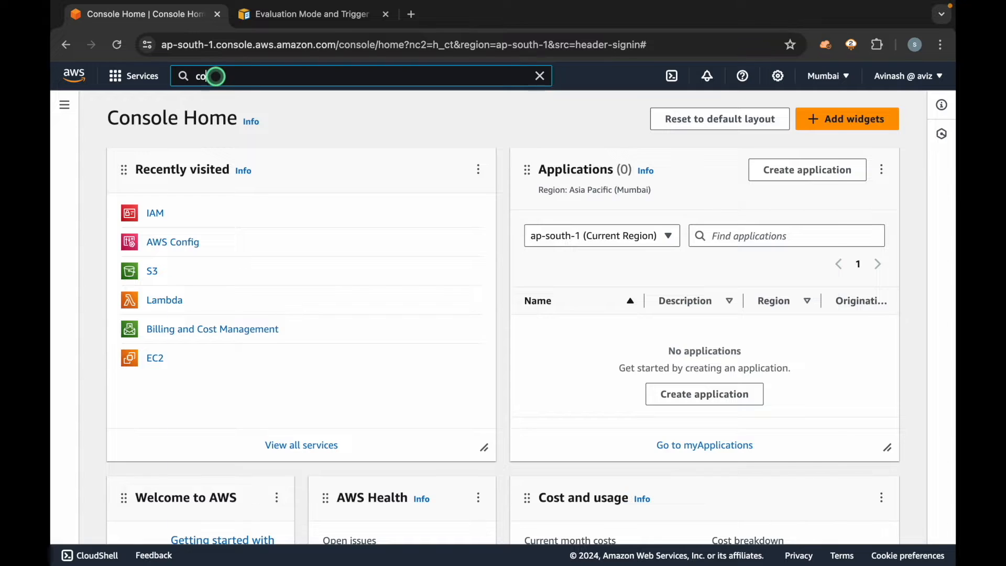
{"action": "type", "text": "nfig"}
{"action": "left_click_drag", "start_coordinate": [424, 203], "coordinate": [591, 209]}
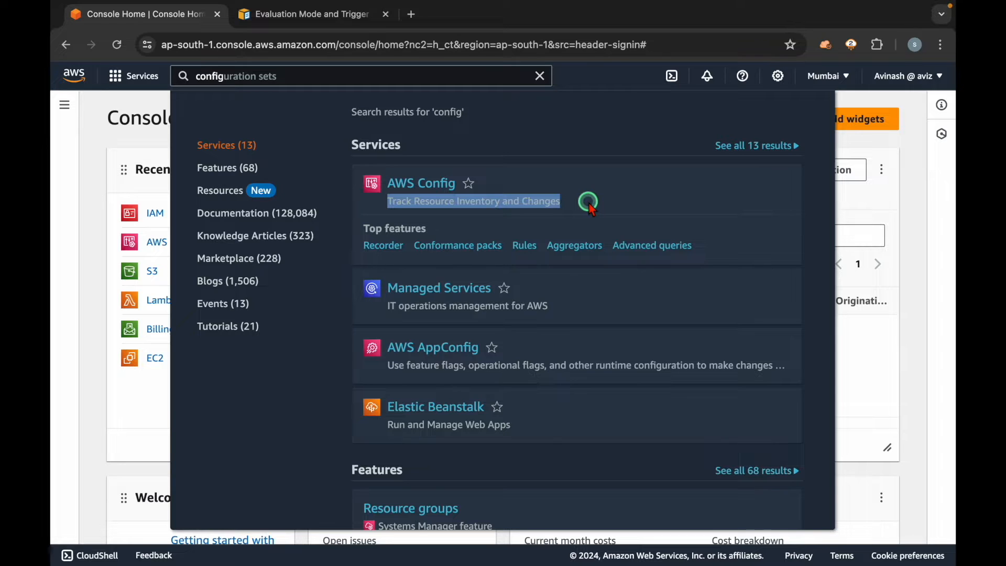
{"action": "left_click", "coordinate": [591, 208]}
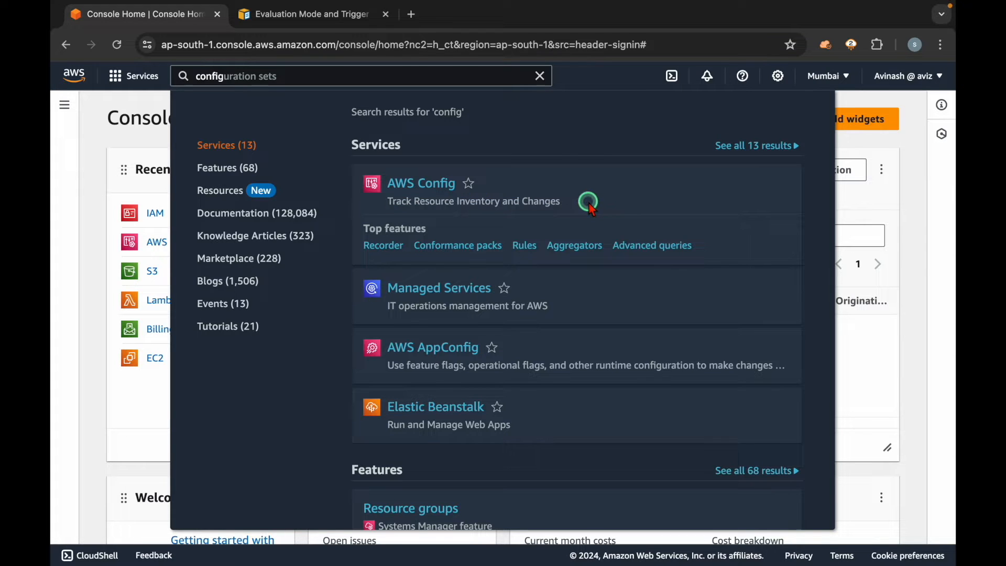
{"action": "left_click", "coordinate": [96, 405]}
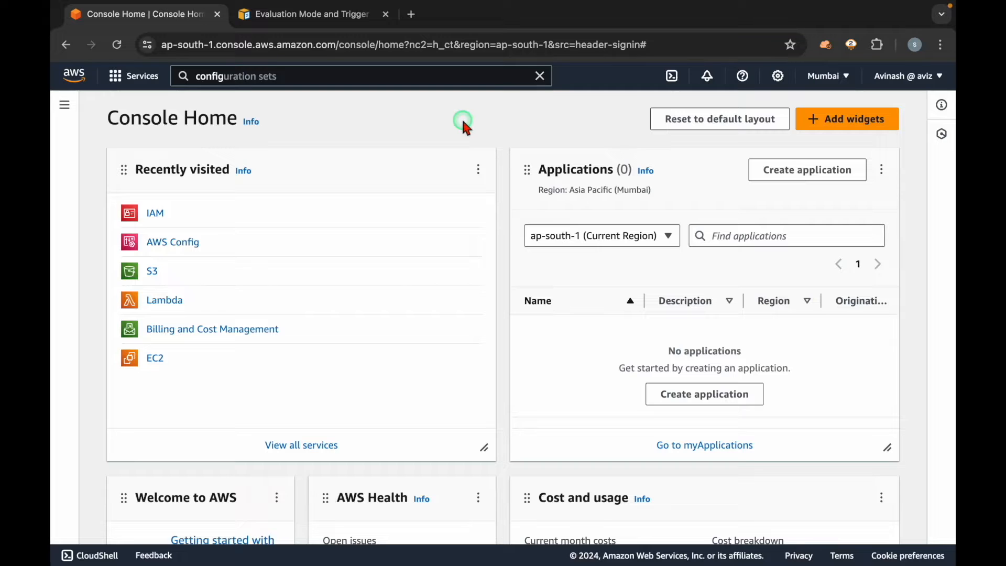
Step: Open AWS Config from the recently visited services and look over its dashboard
{"action": "left_click", "coordinate": [190, 243]}
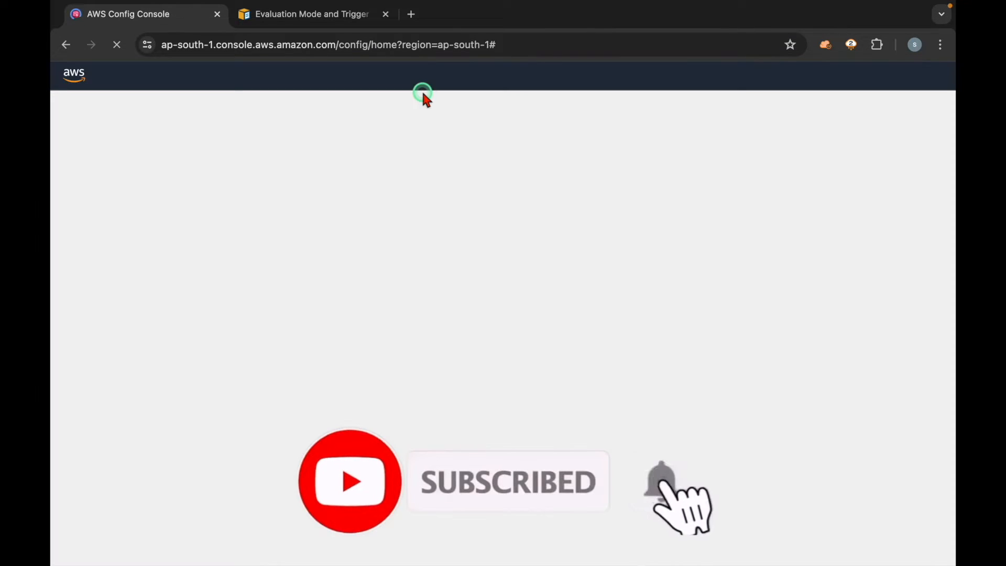
{"action": "scroll", "coordinate": [511, 127], "scroll_direction": "down", "scroll_amount": 12}
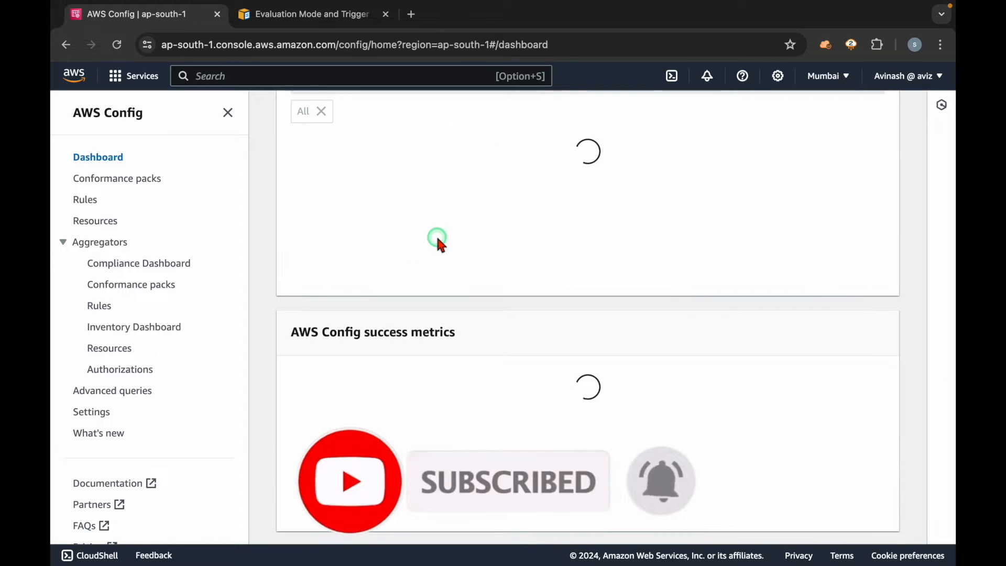
{"action": "scroll", "coordinate": [438, 239], "scroll_direction": "up", "scroll_amount": 10}
{"action": "scroll", "coordinate": [438, 238], "scroll_direction": "up", "scroll_amount": 2}
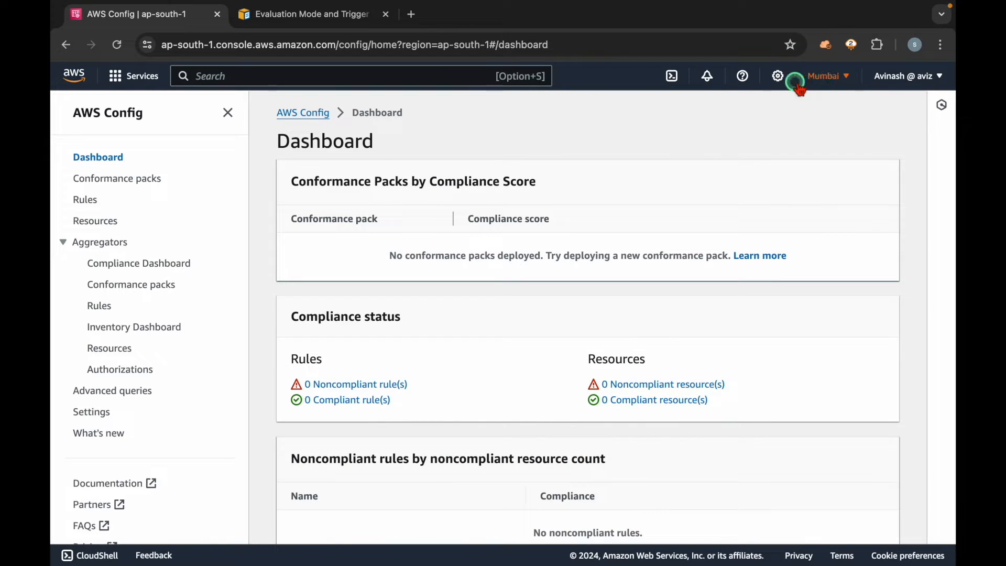
Step: Switch the AWS Config console from the Mumbai region to the Hyderabad region
{"action": "left_click", "coordinate": [827, 77]}
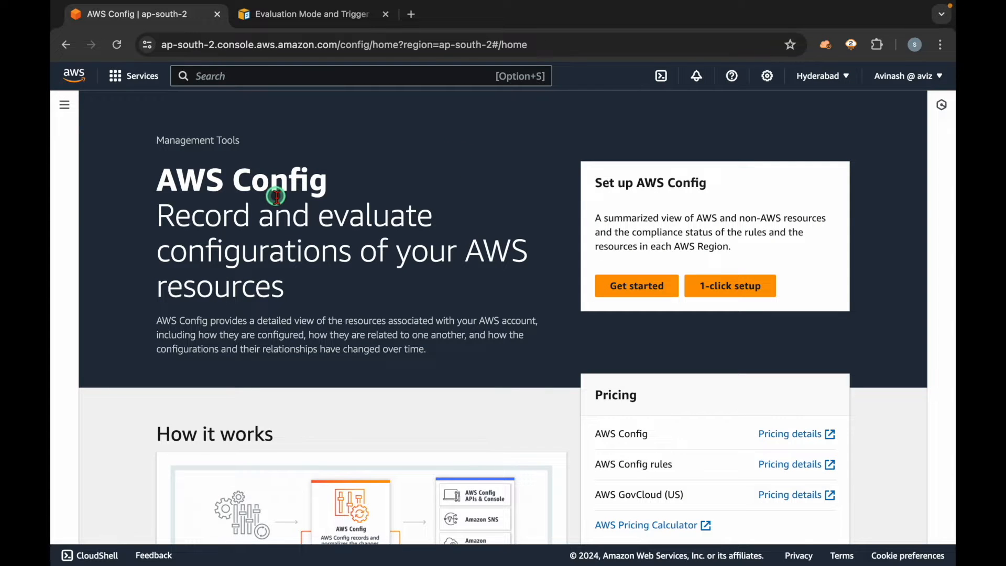
{"action": "triple_click", "coordinate": [255, 180]}
{"action": "left_click", "coordinate": [379, 173]}
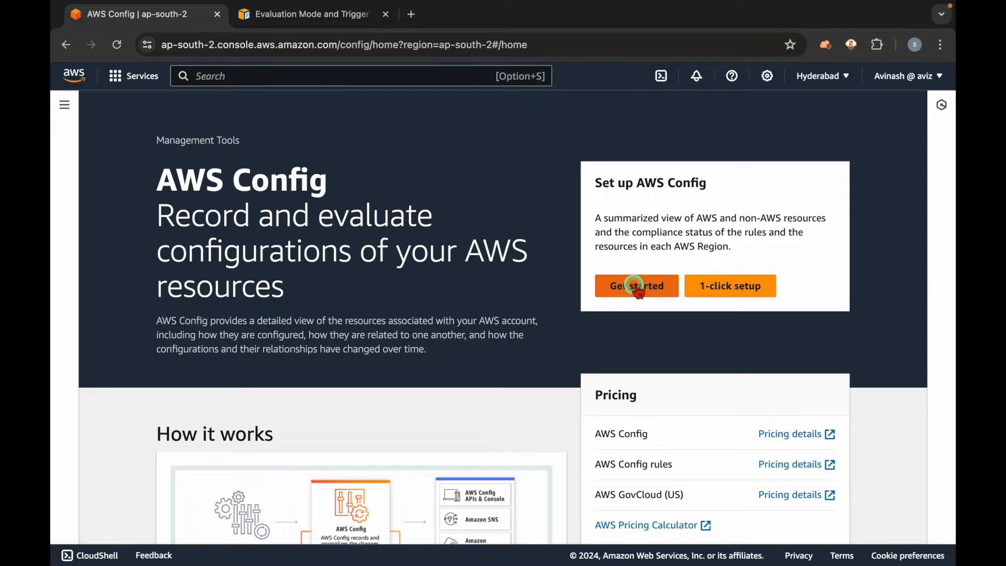
Step: Open the 1-click setup and review its recording strategy, default recording frequency and S3 bucket name
{"action": "left_click", "coordinate": [734, 287]}
{"action": "scroll", "coordinate": [451, 265], "scroll_direction": "down", "scroll_amount": 1}
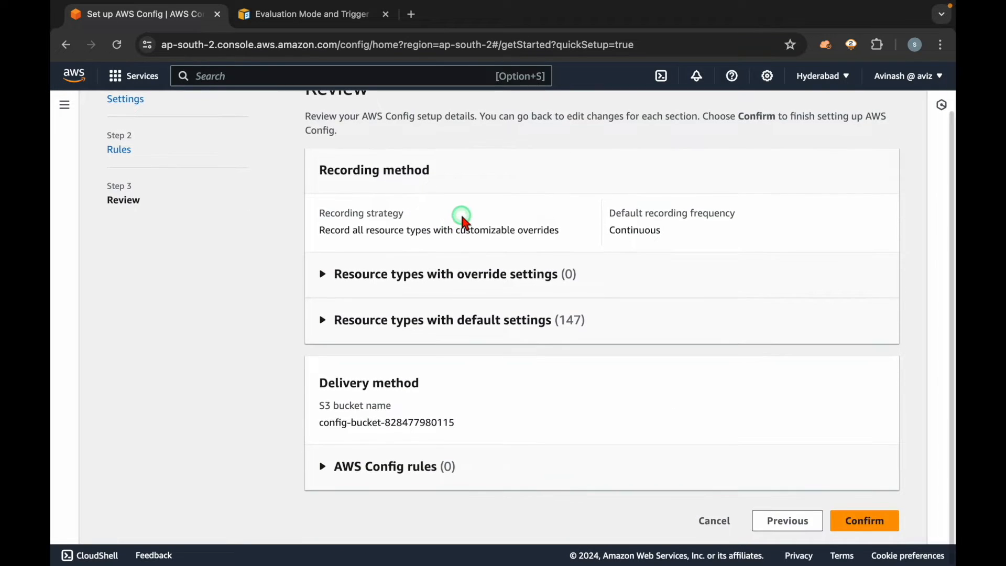
{"action": "triple_click", "coordinate": [440, 229]}
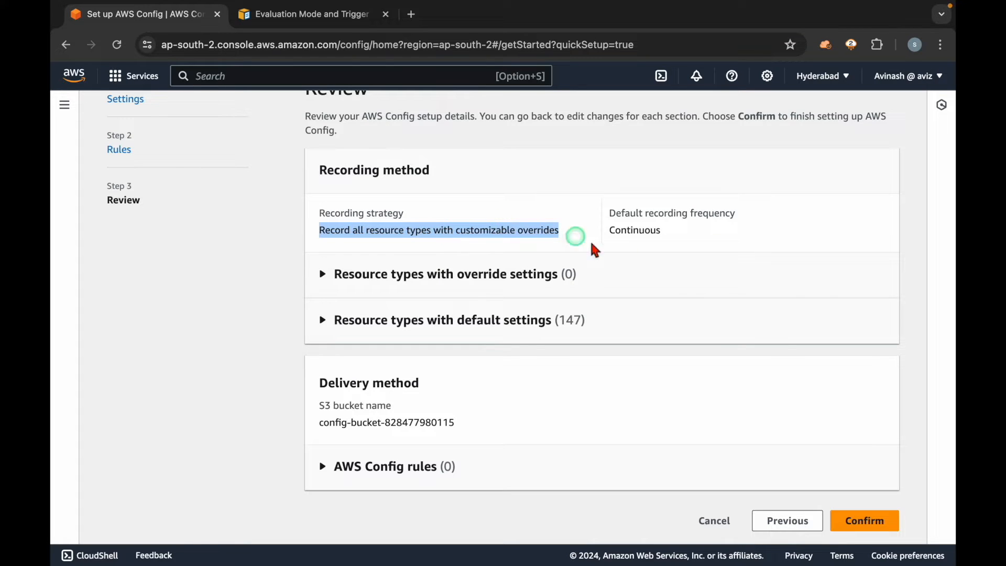
{"action": "double_click", "coordinate": [624, 231]}
{"action": "left_click", "coordinate": [698, 242]}
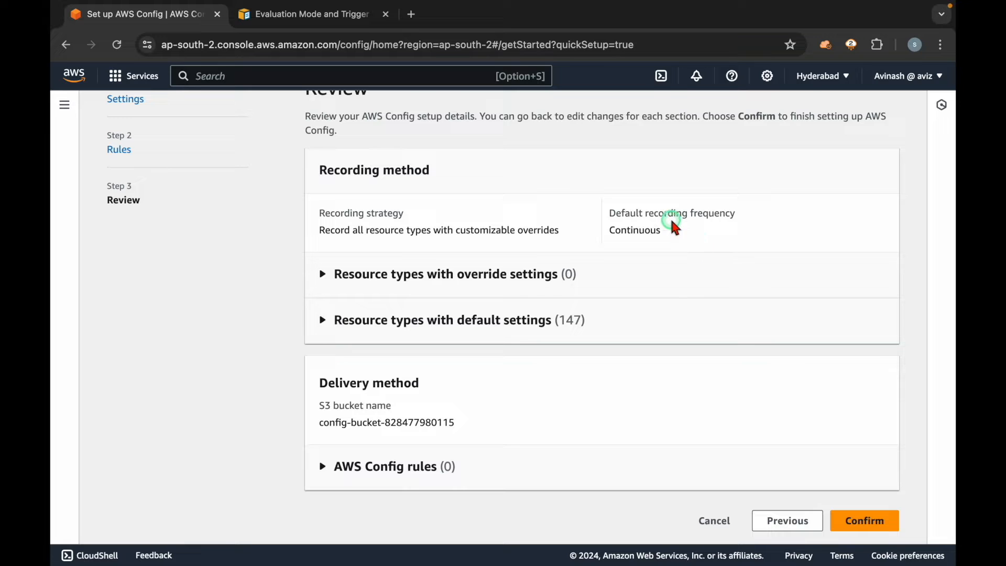
{"action": "triple_click", "coordinate": [672, 220]}
{"action": "left_click", "coordinate": [698, 231]}
{"action": "double_click", "coordinate": [649, 229]}
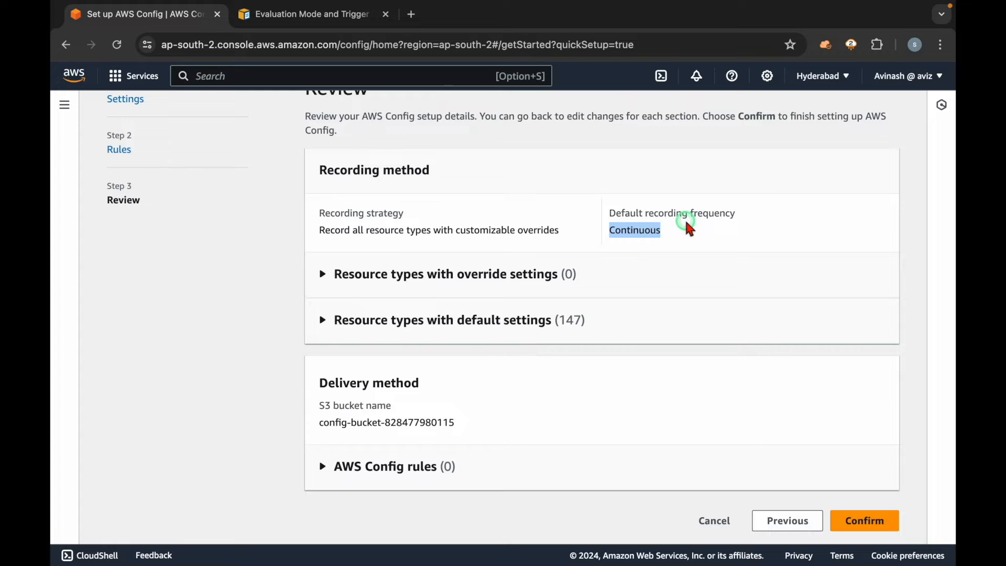
{"action": "triple_click", "coordinate": [406, 422]}
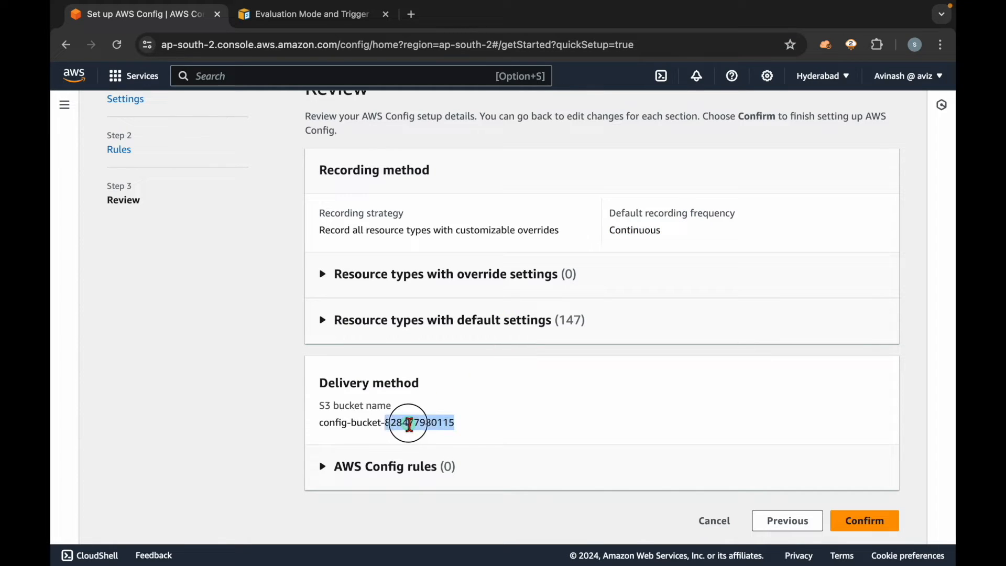
{"action": "left_click", "coordinate": [495, 429]}
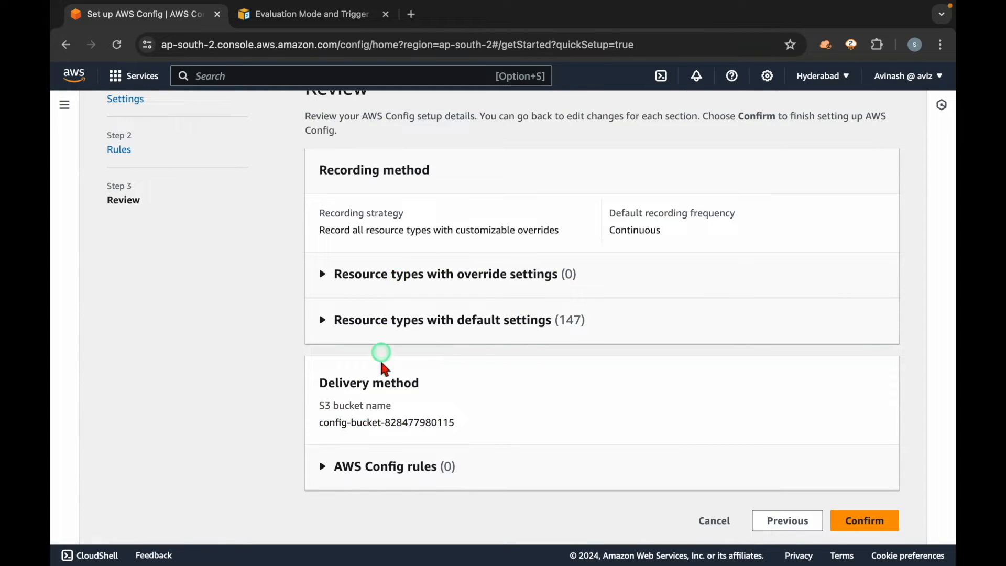
{"action": "double_click", "coordinate": [400, 422]}
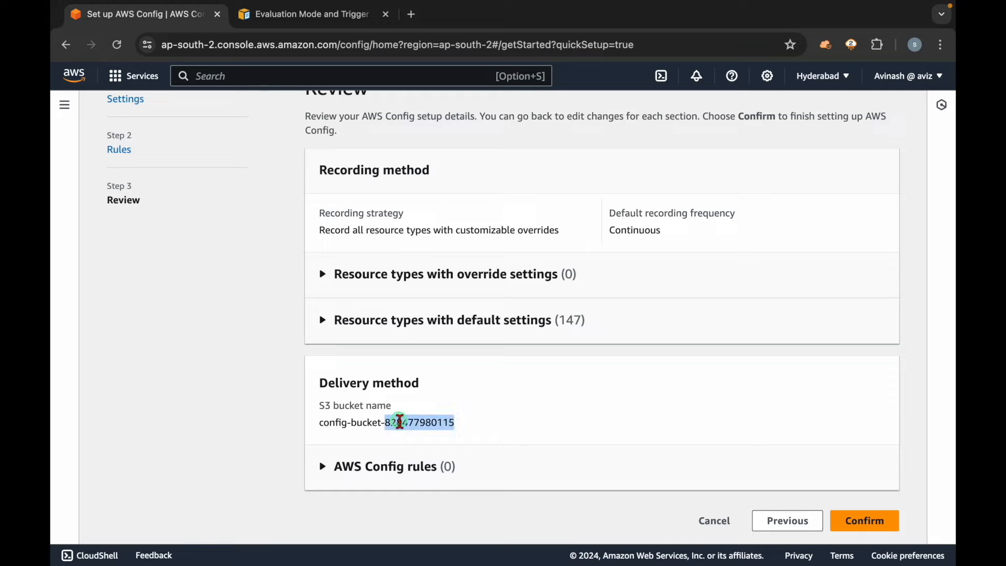
Step: Examine the resource types with default settings in the setup review, and cancel the 1-click setup
{"action": "left_click", "coordinate": [418, 332]}
{"action": "scroll", "coordinate": [418, 332], "scroll_direction": "down", "scroll_amount": 4}
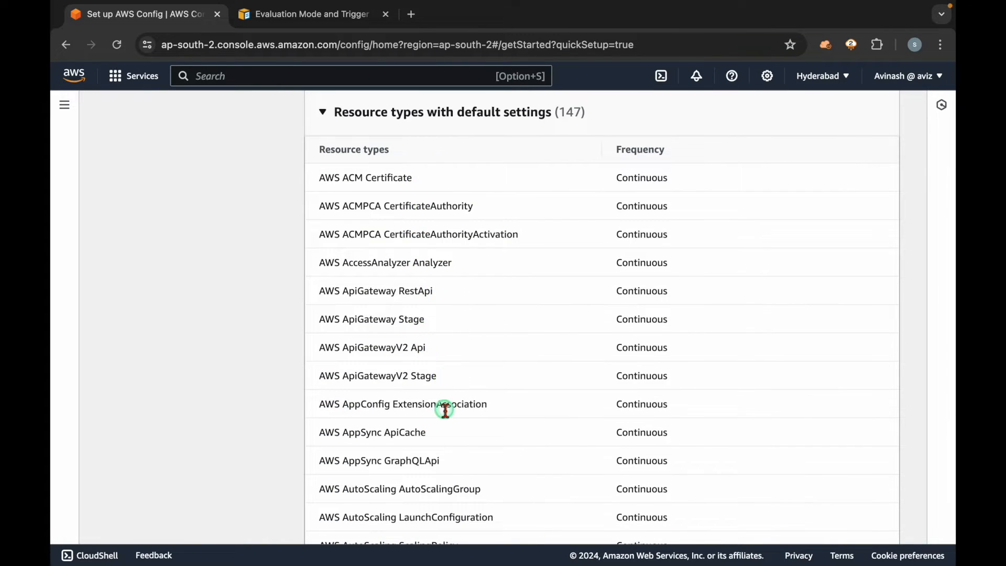
{"action": "scroll", "coordinate": [445, 409], "scroll_direction": "down", "scroll_amount": 20}
{"action": "scroll", "coordinate": [447, 414], "scroll_direction": "down", "scroll_amount": 20}
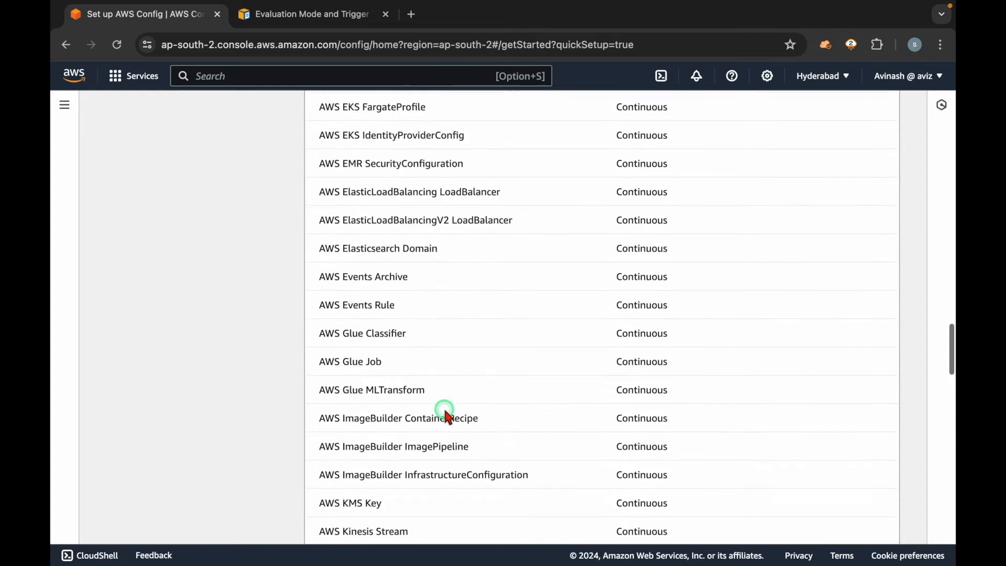
{"action": "scroll", "coordinate": [767, 441], "scroll_direction": "down", "scroll_amount": 3}
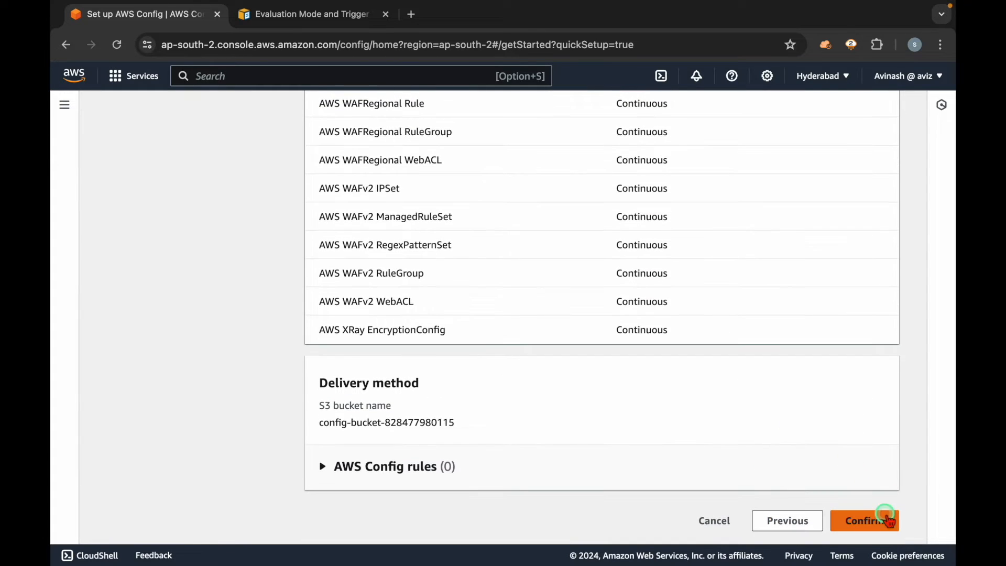
{"action": "left_click", "coordinate": [713, 518]}
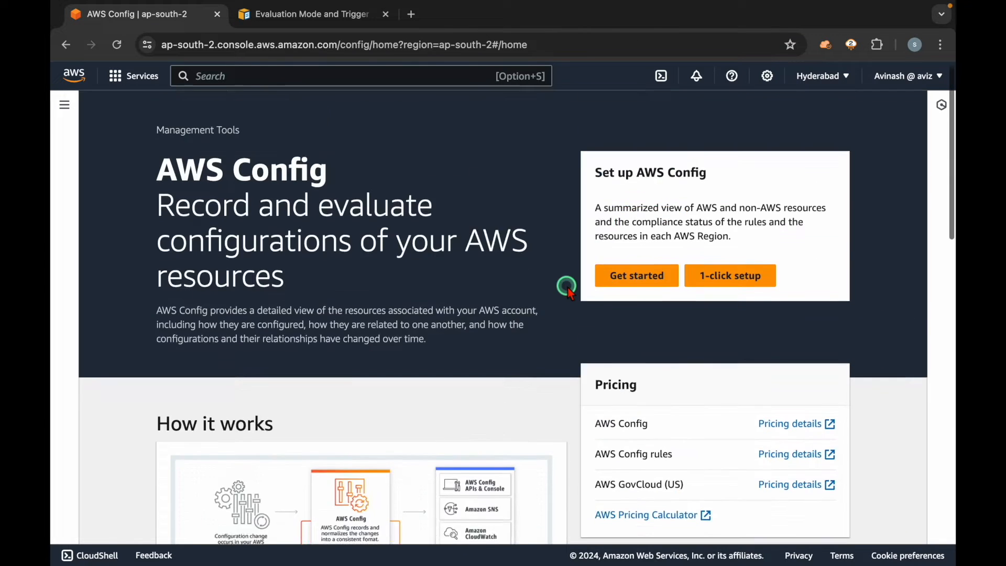
Step: Start the step-by-step AWS Config setup, recording all resource types with customizable overrides at the continuous frequency
{"action": "left_click", "coordinate": [638, 265]}
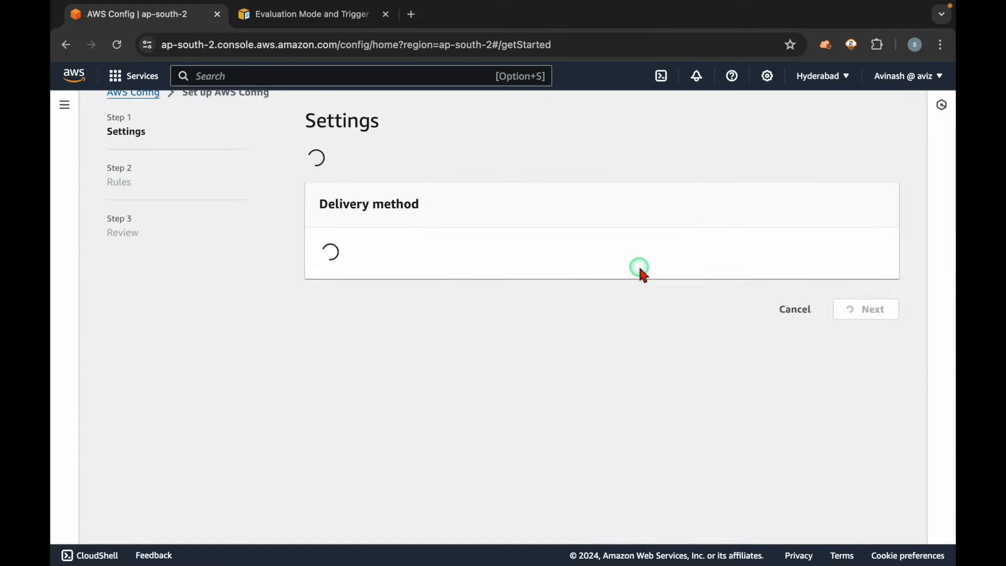
{"action": "left_click", "coordinate": [386, 271]}
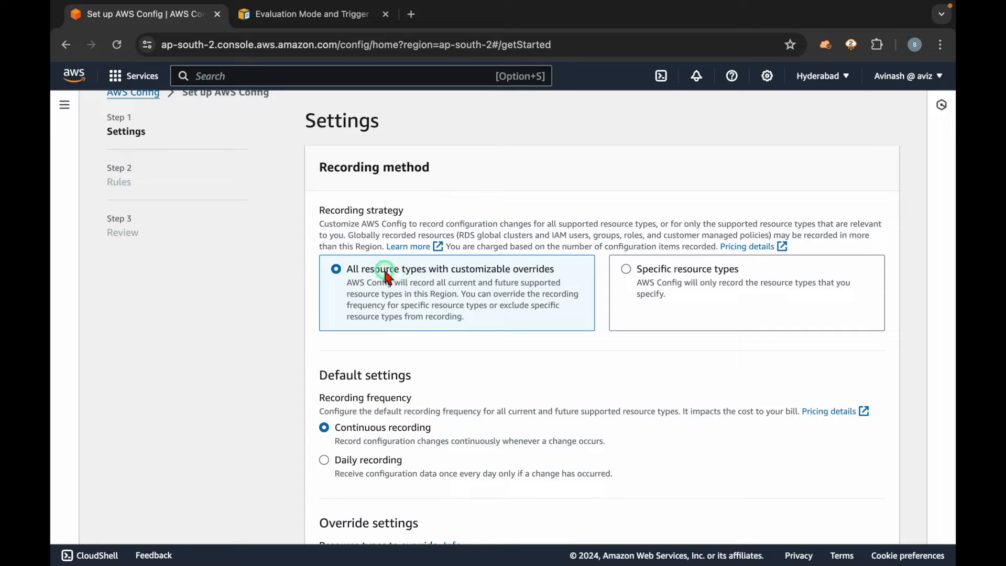
{"action": "triple_click", "coordinate": [386, 274]}
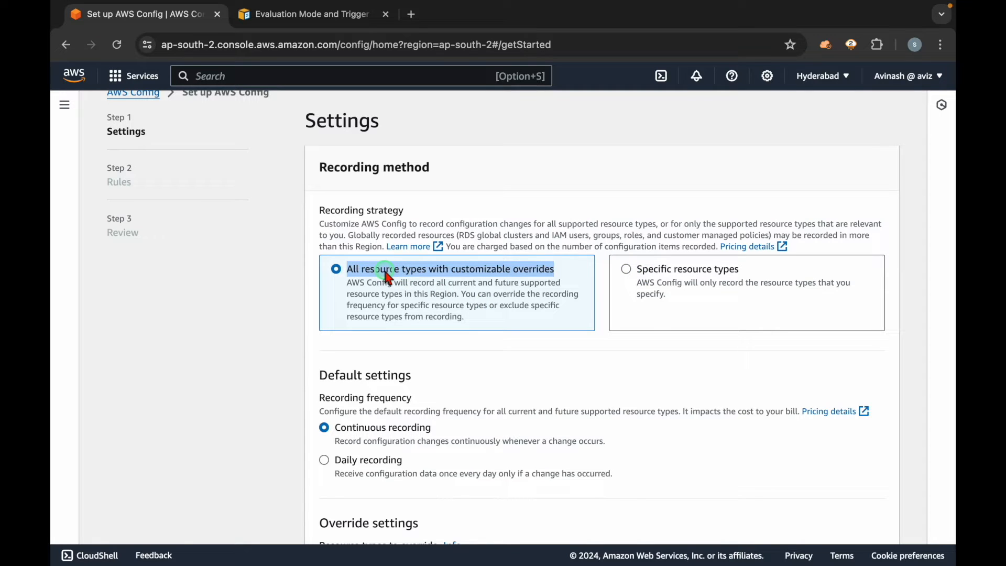
{"action": "left_click", "coordinate": [720, 283]}
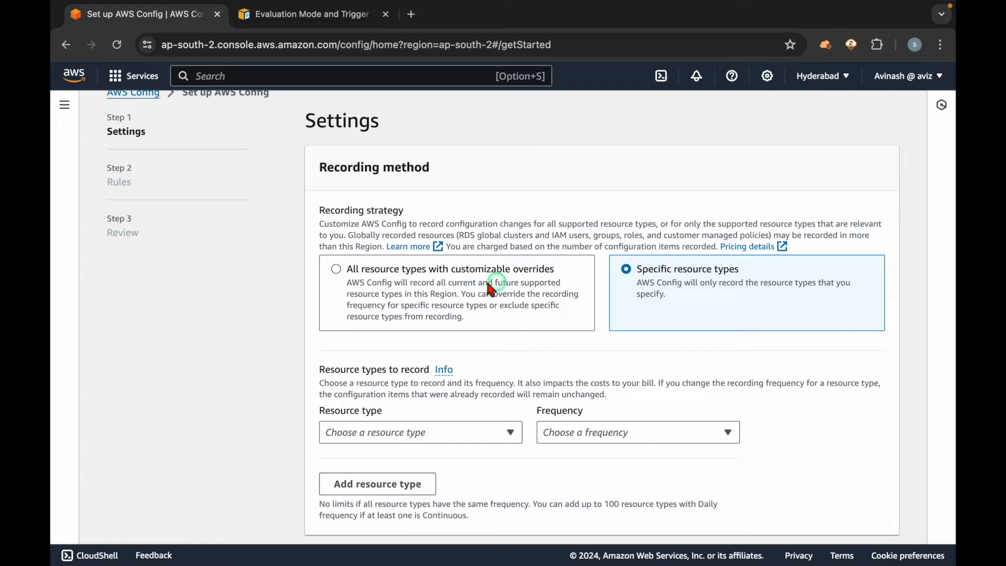
{"action": "left_click", "coordinate": [457, 283]}
{"action": "scroll", "coordinate": [457, 285], "scroll_direction": "down", "scroll_amount": 4}
{"action": "scroll", "coordinate": [459, 289], "scroll_direction": "down", "scroll_amount": 1}
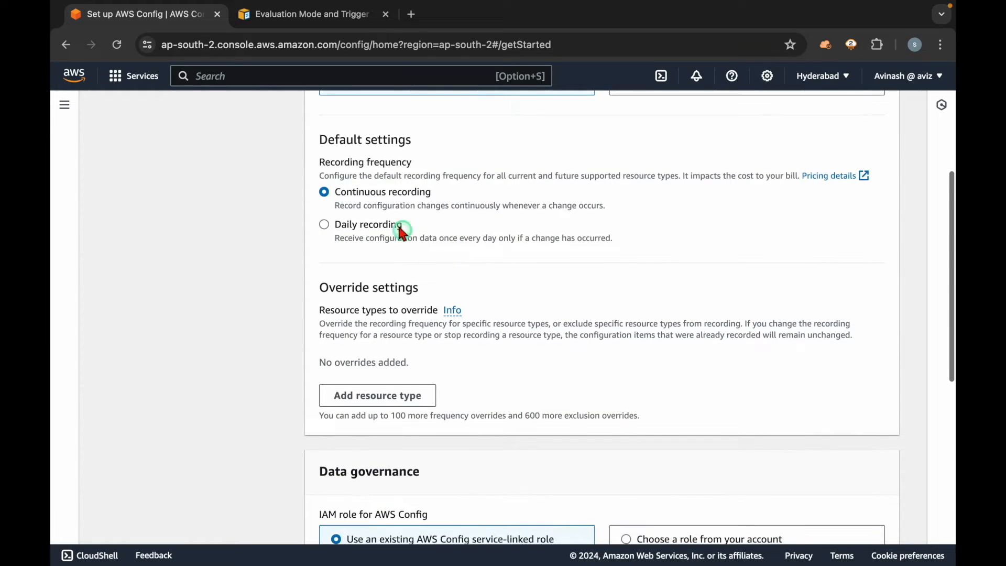
{"action": "triple_click", "coordinate": [358, 194]}
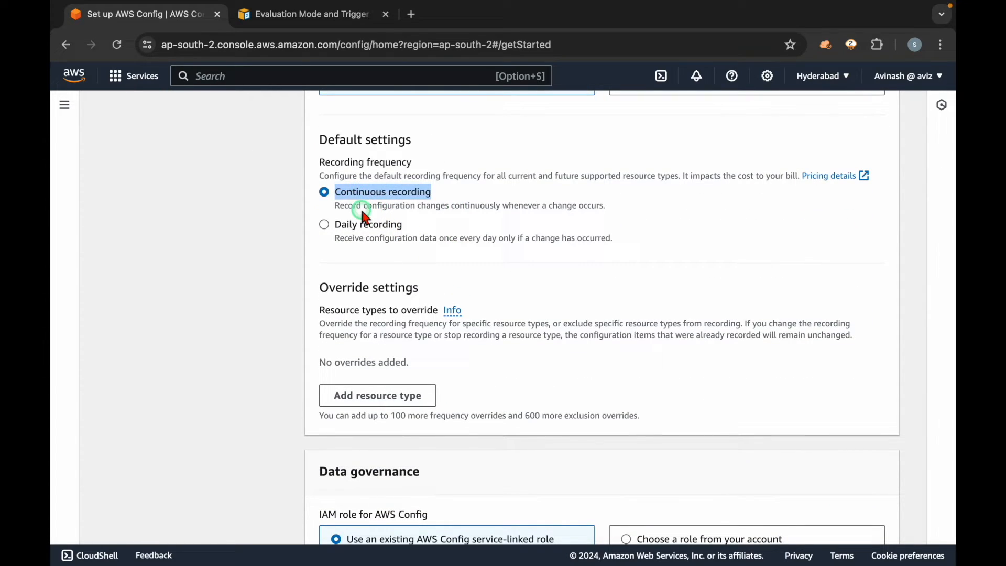
{"action": "left_click", "coordinate": [270, 253]}
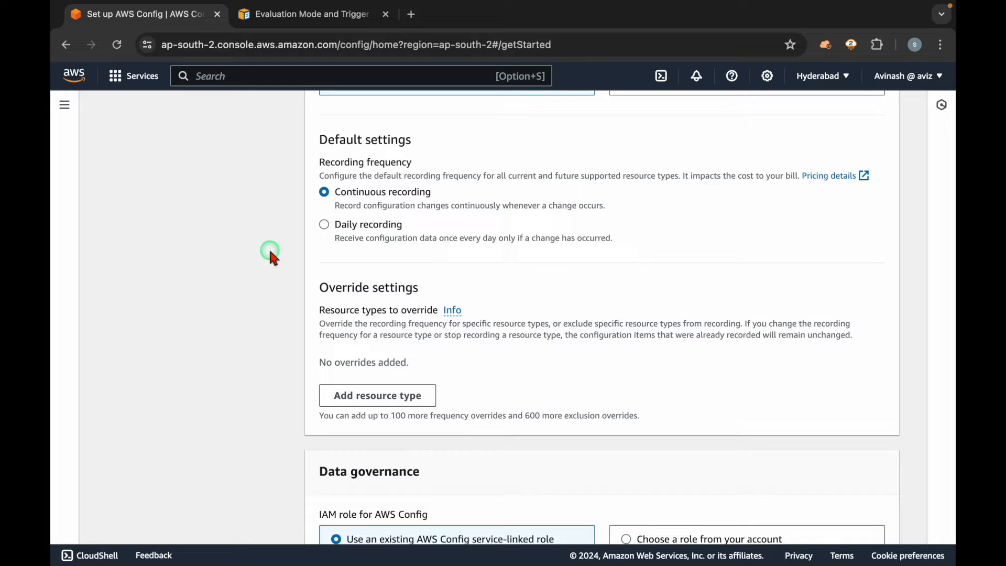
Step: Keep the existing AWS Config service-linked role and the Create a bucket delivery option, and proceed to the AWS managed rules
{"action": "scroll", "coordinate": [317, 370], "scroll_direction": "down", "scroll_amount": 3}
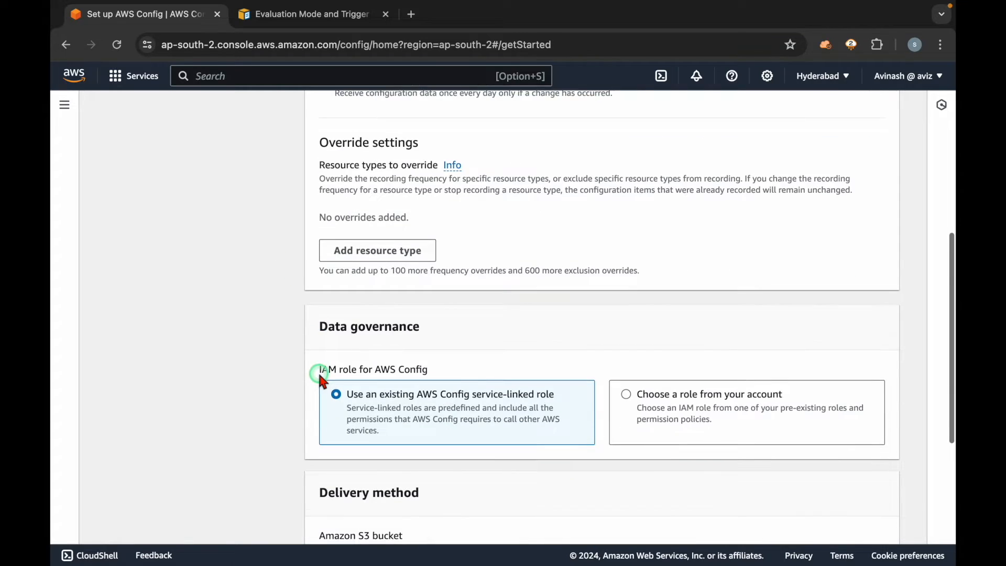
{"action": "scroll", "coordinate": [318, 370], "scroll_direction": "down", "scroll_amount": 2}
{"action": "triple_click", "coordinate": [394, 300]}
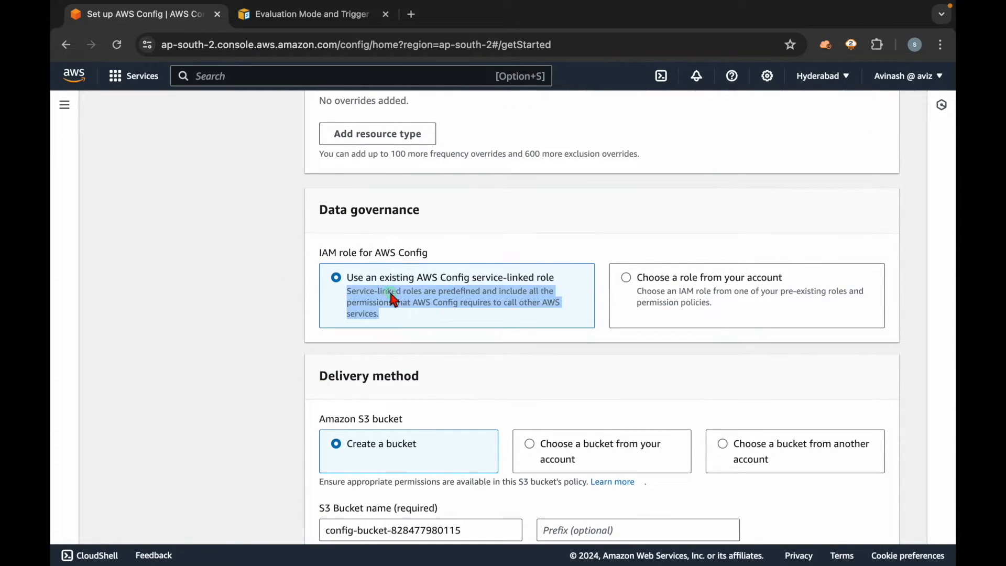
{"action": "scroll", "coordinate": [394, 299], "scroll_direction": "down", "scroll_amount": 3}
{"action": "triple_click", "coordinate": [369, 286]}
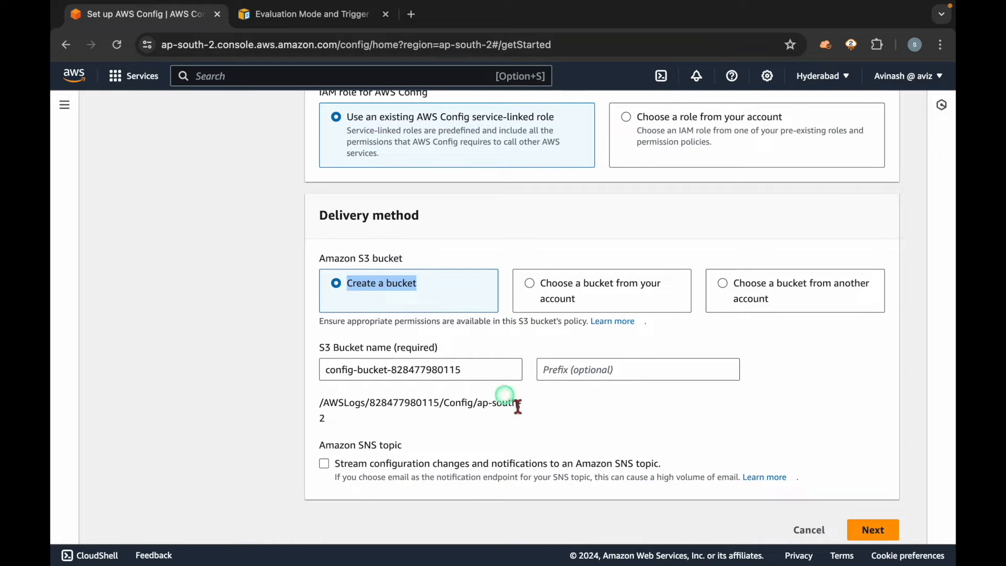
{"action": "left_click", "coordinate": [486, 373]}
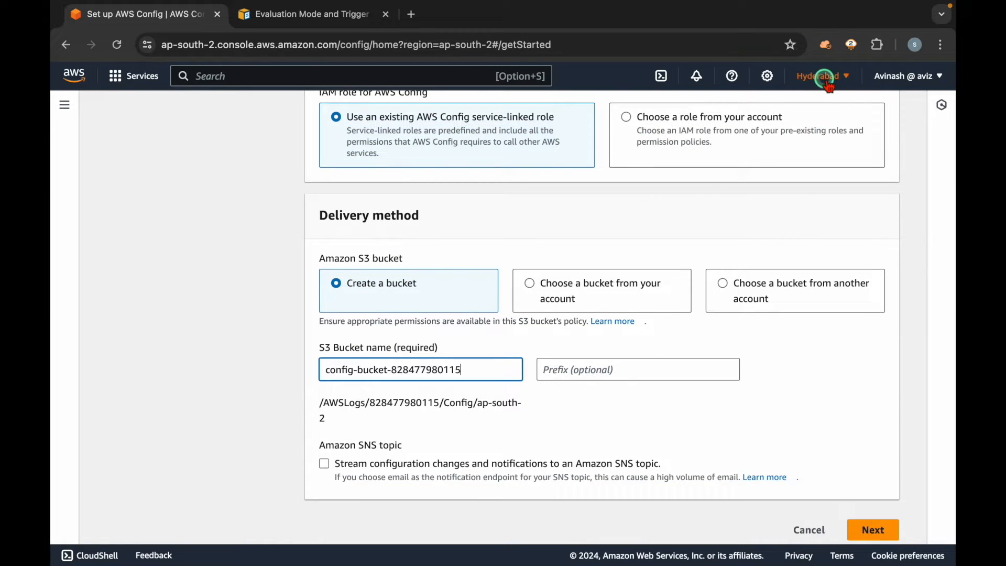
{"action": "left_click", "coordinate": [866, 530]}
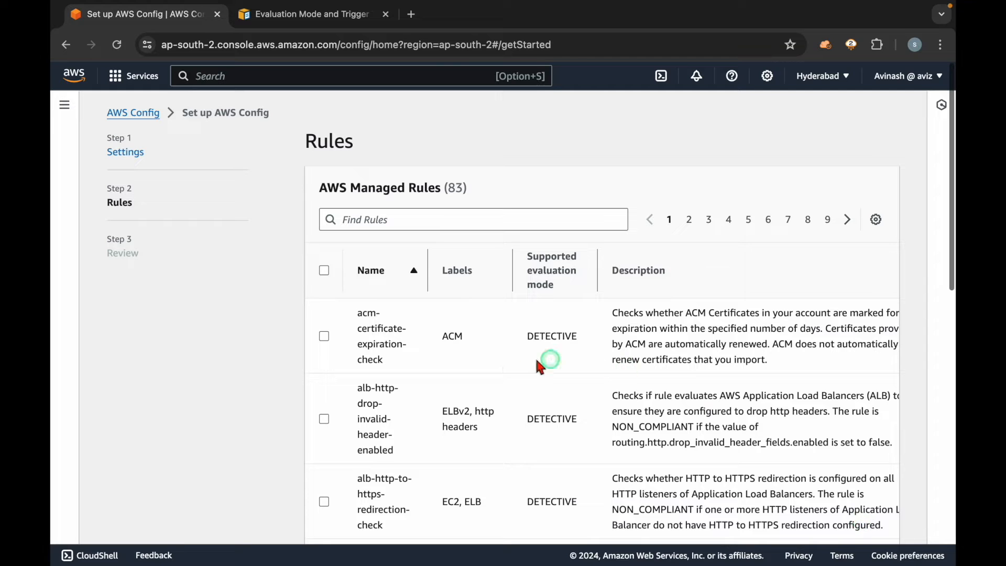
{"action": "triple_click", "coordinate": [405, 195]}
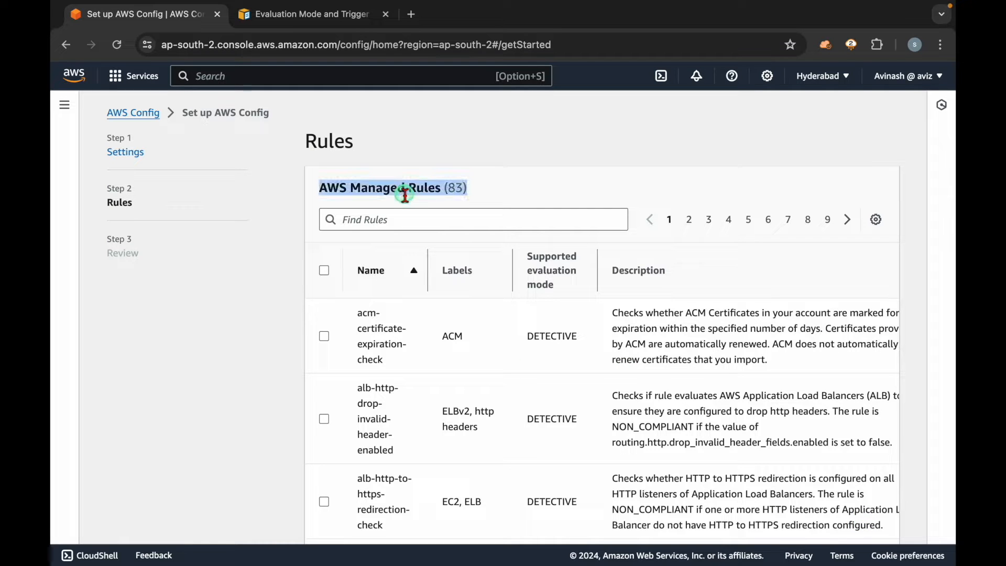
{"action": "left_click", "coordinate": [498, 179]}
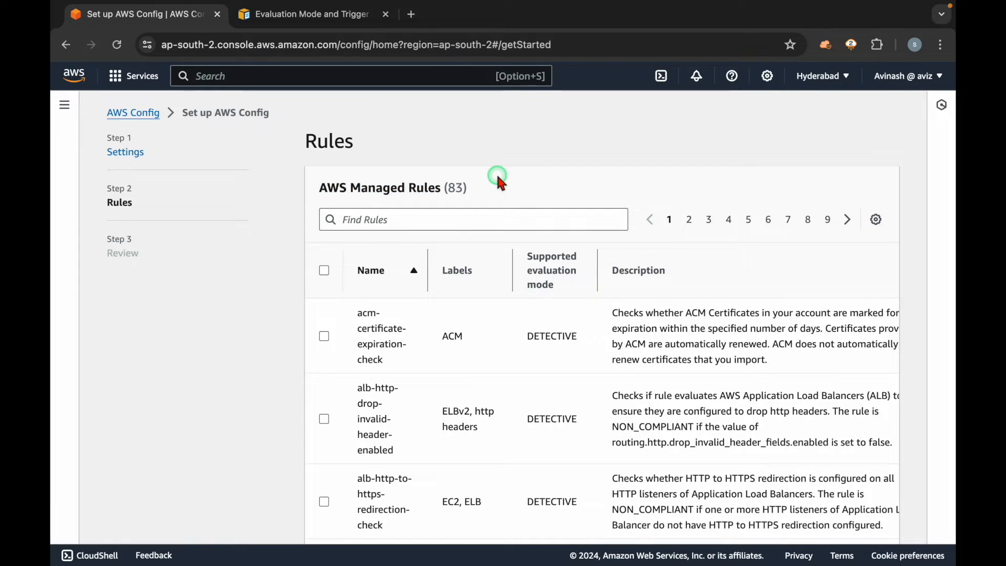
Step: Proceed past the managed rules without selecting any, review the recording and delivery settings, and cancel the AWS Config setup
{"action": "scroll", "coordinate": [569, 383], "scroll_direction": "down", "scroll_amount": 15}
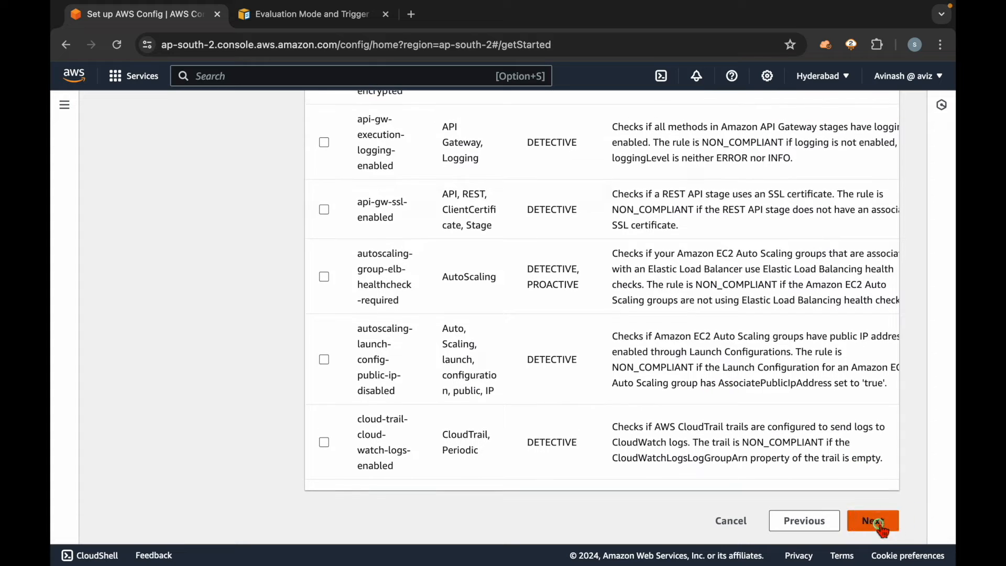
{"action": "left_click", "coordinate": [864, 520]}
{"action": "scroll", "coordinate": [726, 443], "scroll_direction": "down", "scroll_amount": 2}
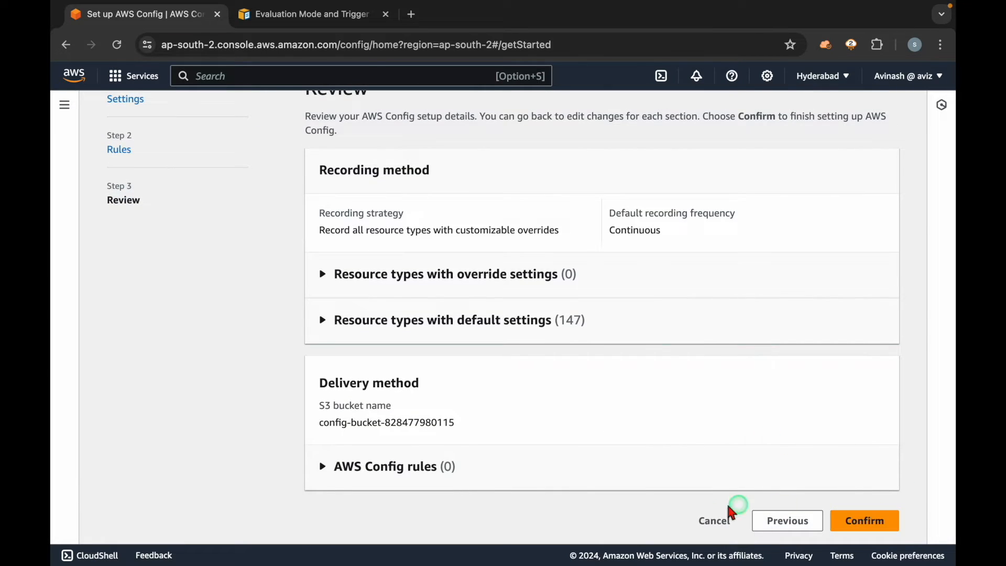
{"action": "left_click", "coordinate": [715, 520]}
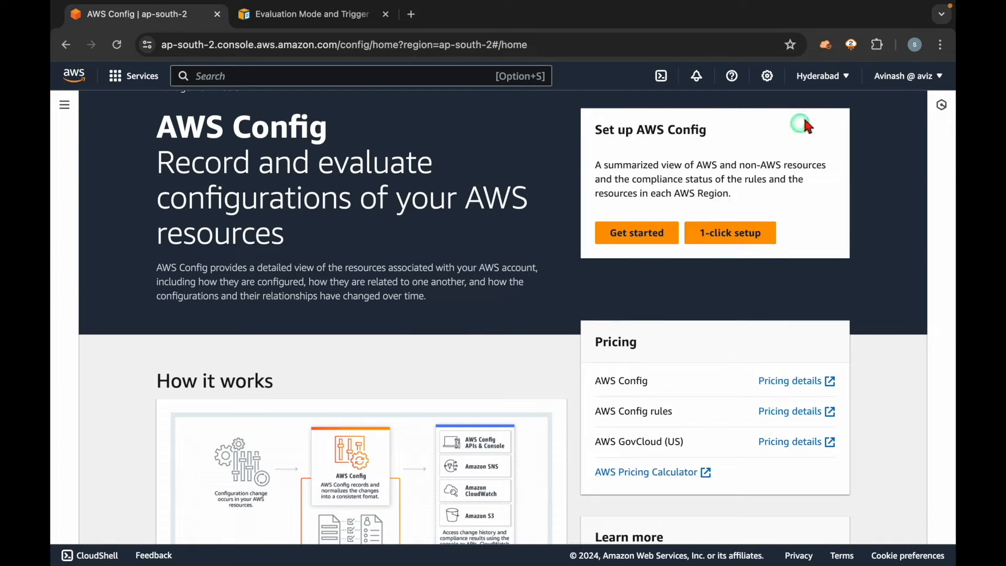
Step: Switch to the Asia Pacific (Mumbai) region and open the AWS Config dashboard
{"action": "left_click", "coordinate": [824, 77]}
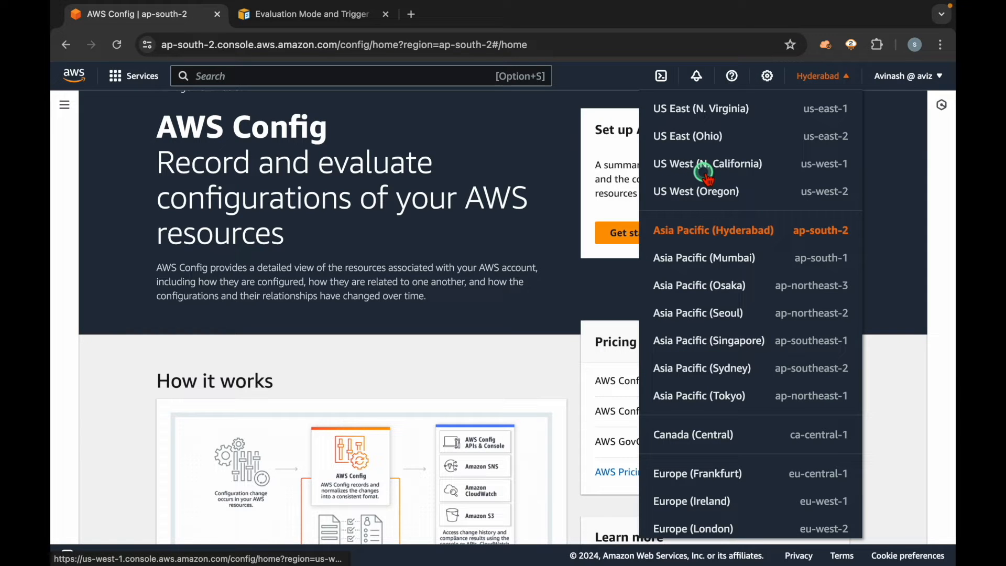
{"action": "left_click", "coordinate": [703, 257]}
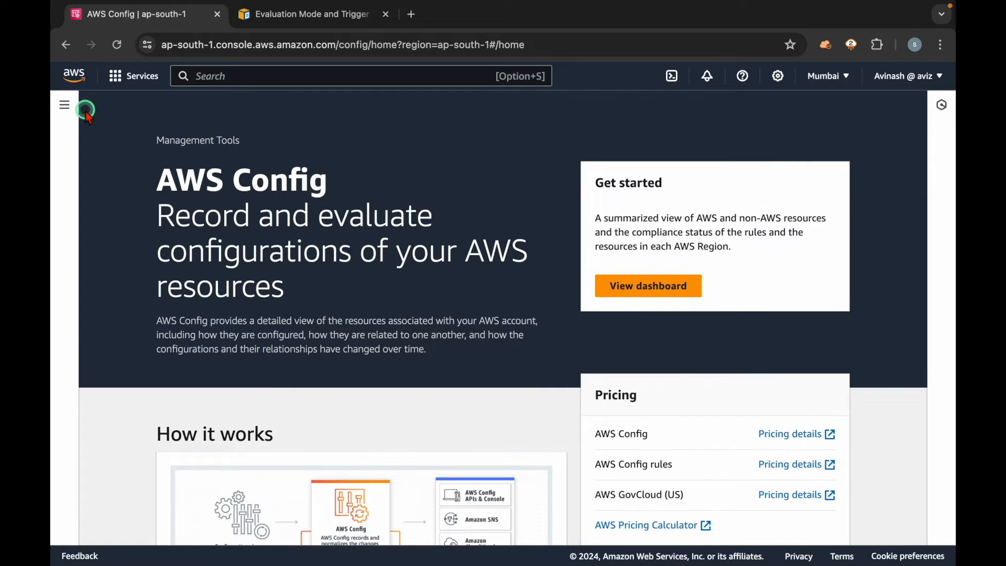
{"action": "left_click", "coordinate": [87, 111]}
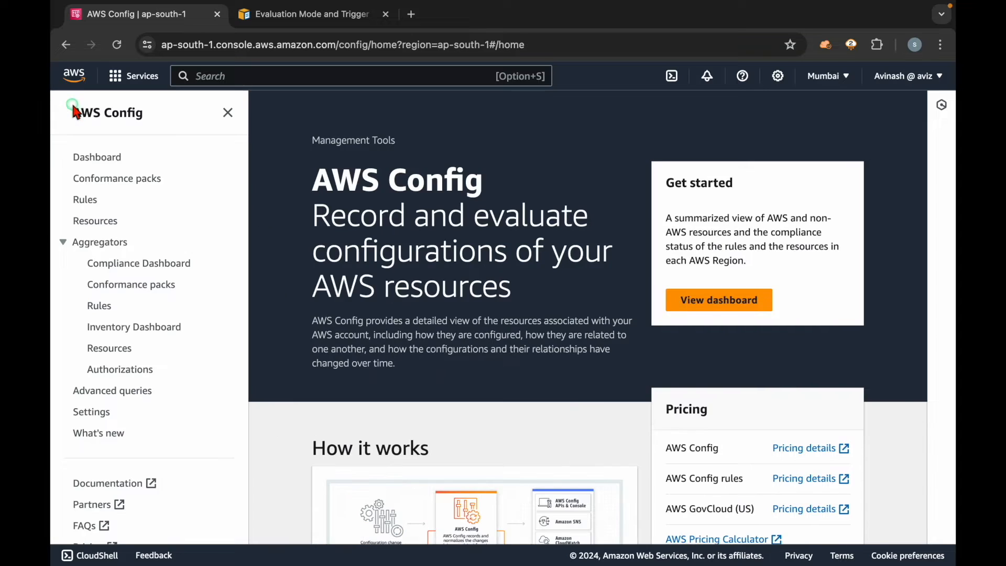
{"action": "left_click", "coordinate": [78, 156]}
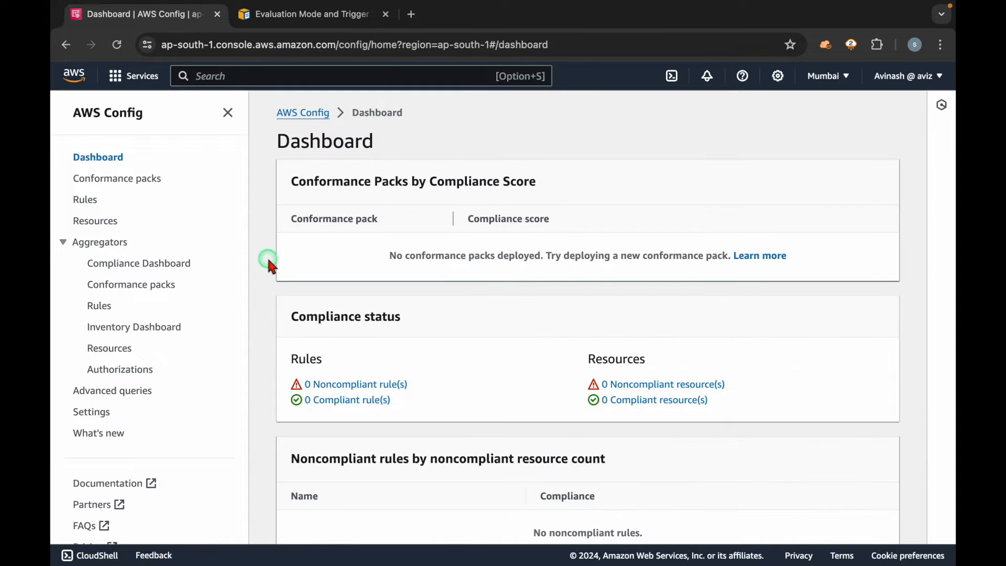
Step: Examine the rule compliance status on the dashboard, and check the Rules page for existing rules
{"action": "scroll", "coordinate": [268, 261], "scroll_direction": "down", "scroll_amount": 3}
{"action": "left_click_drag", "start_coordinate": [403, 243], "coordinate": [288, 202]}
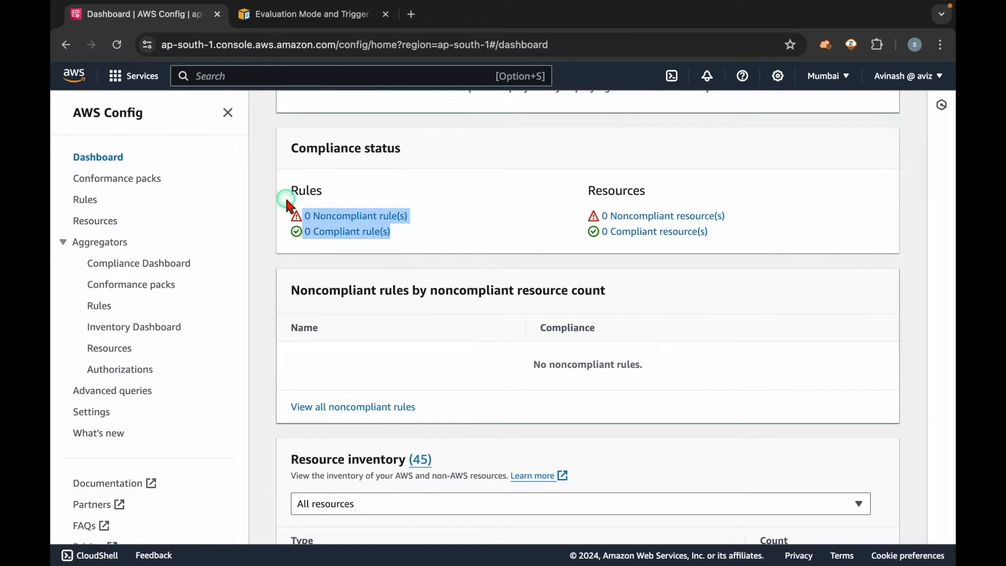
{"action": "left_click", "coordinate": [462, 240]}
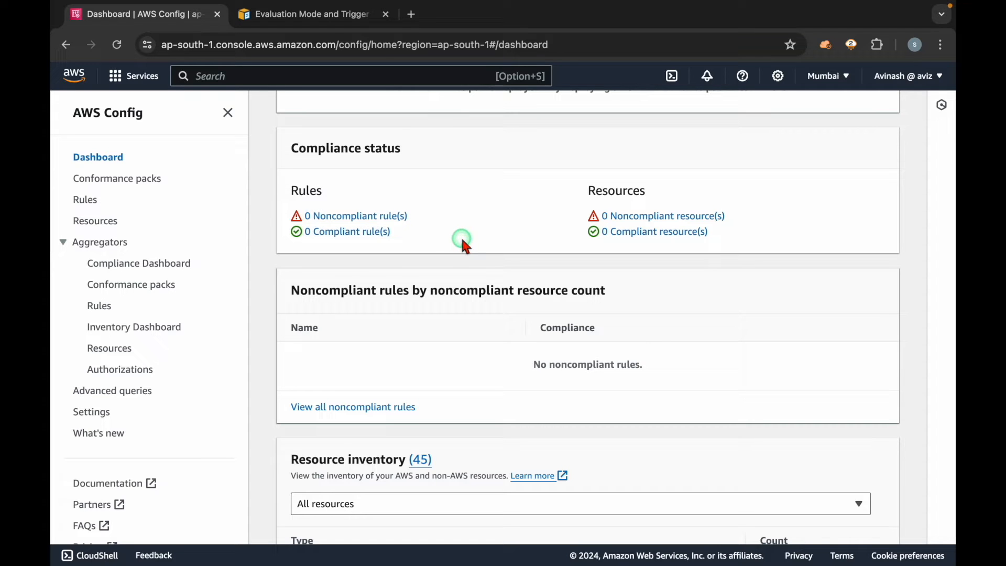
{"action": "left_click", "coordinate": [87, 200]}
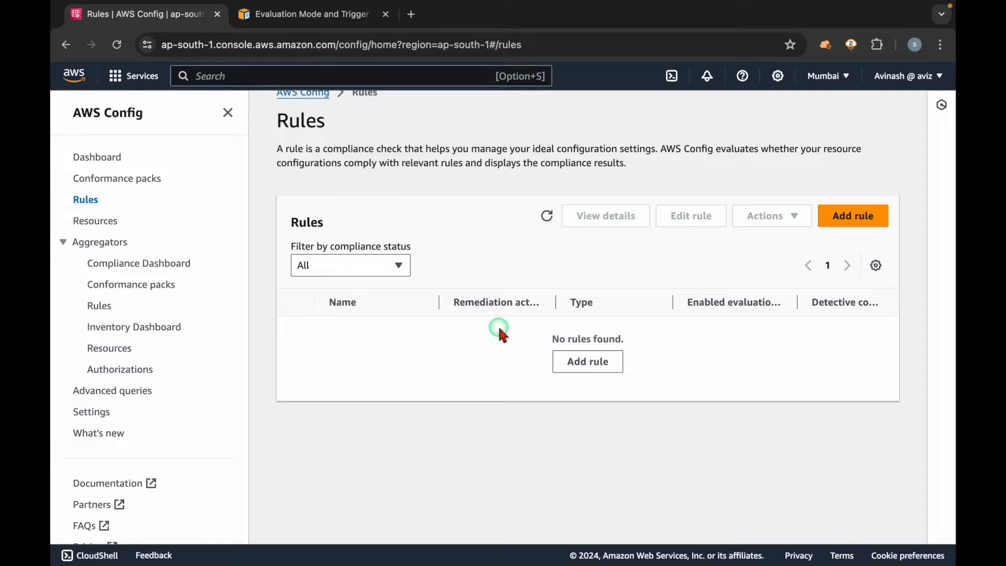
{"action": "left_click_drag", "start_coordinate": [506, 332], "coordinate": [662, 353]}
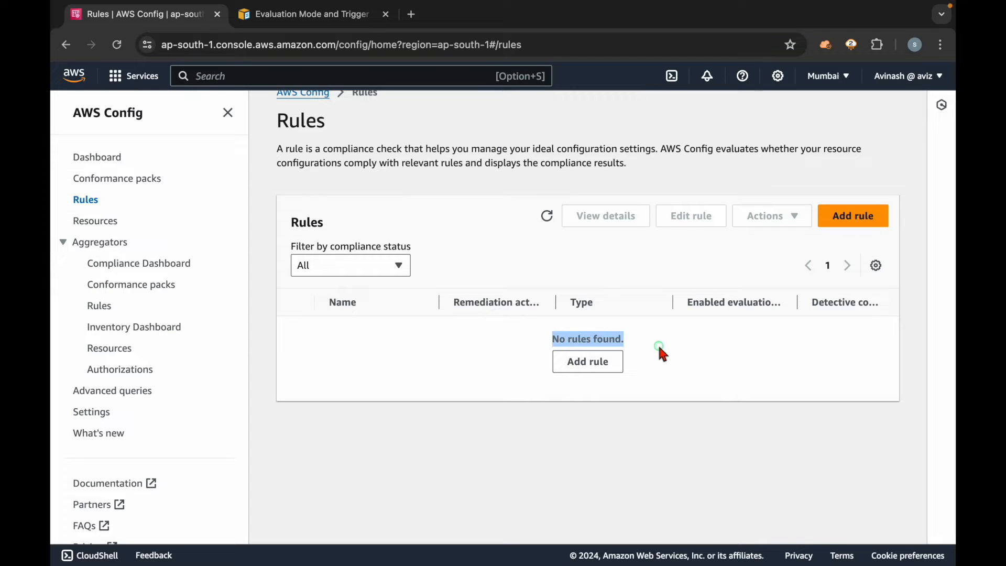
{"action": "left_click", "coordinate": [499, 347]}
{"action": "left_click_drag", "start_coordinate": [517, 341], "coordinate": [681, 365]}
{"action": "left_click", "coordinate": [681, 365]}
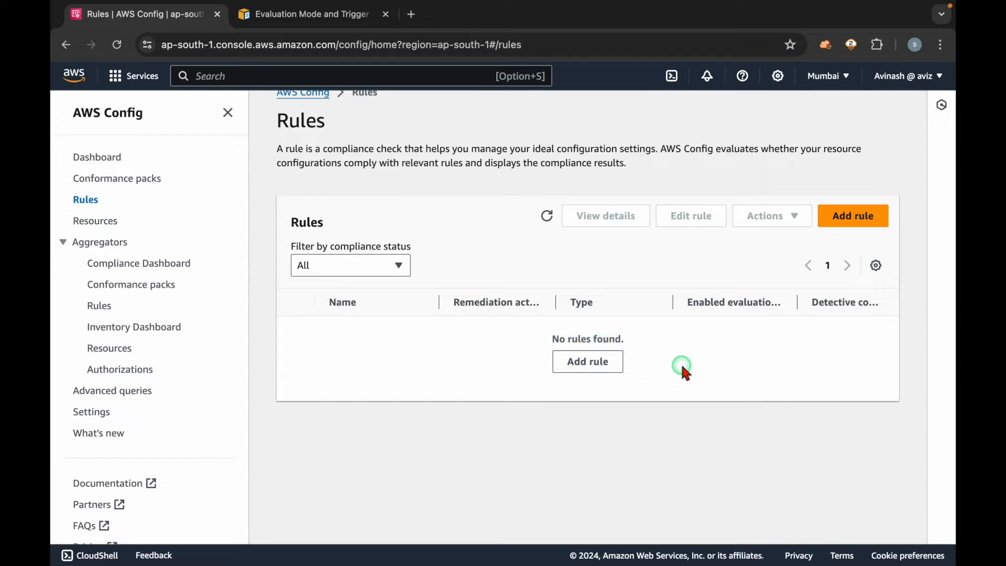
Step: Return to the dashboard and examine the compliant and noncompliant resources under Compliance status
{"action": "left_click", "coordinate": [102, 157]}
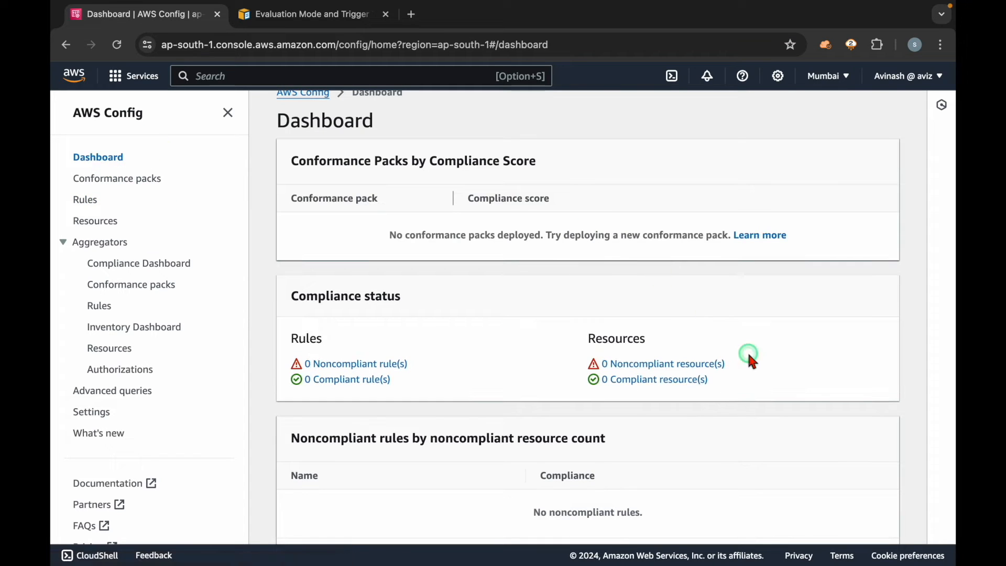
{"action": "left_click_drag", "start_coordinate": [720, 386], "coordinate": [605, 387]}
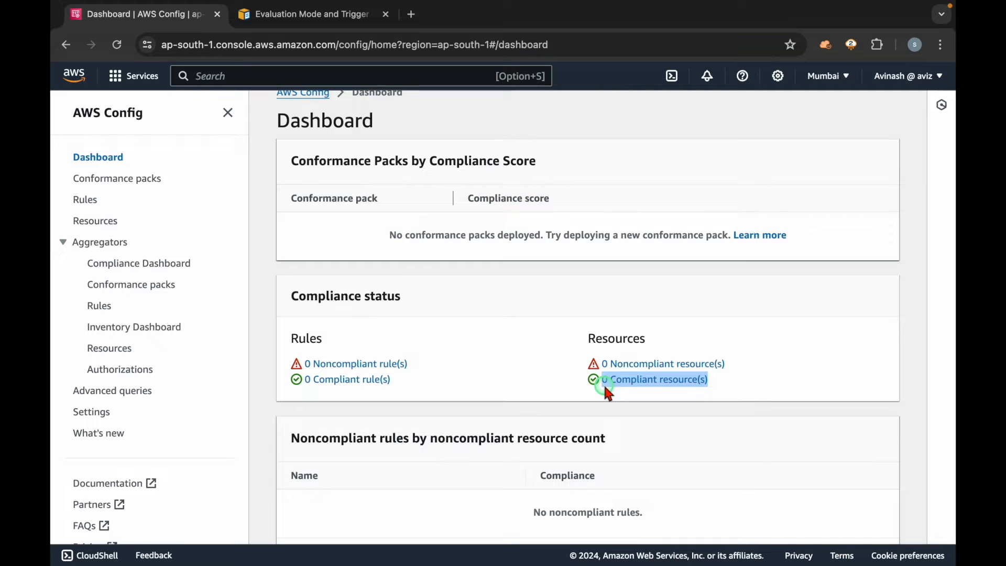
{"action": "left_click", "coordinate": [745, 393]}
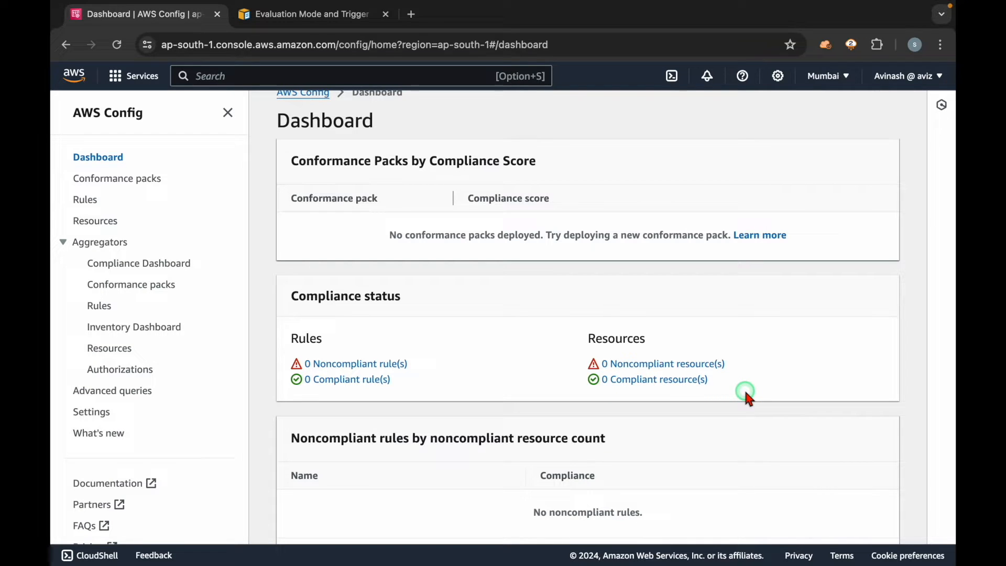
{"action": "left_click_drag", "start_coordinate": [736, 367], "coordinate": [594, 363]}
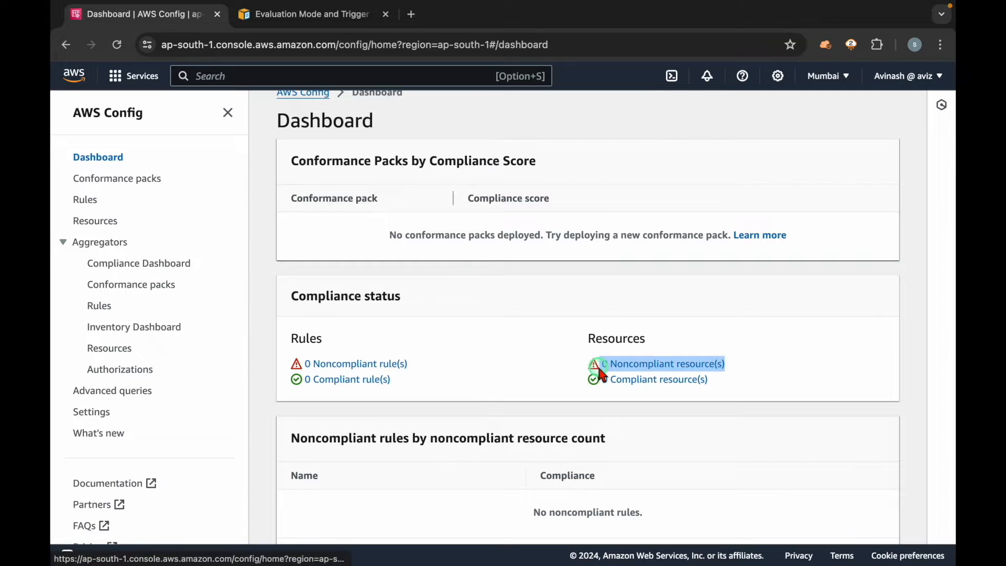
{"action": "left_click", "coordinate": [760, 376]}
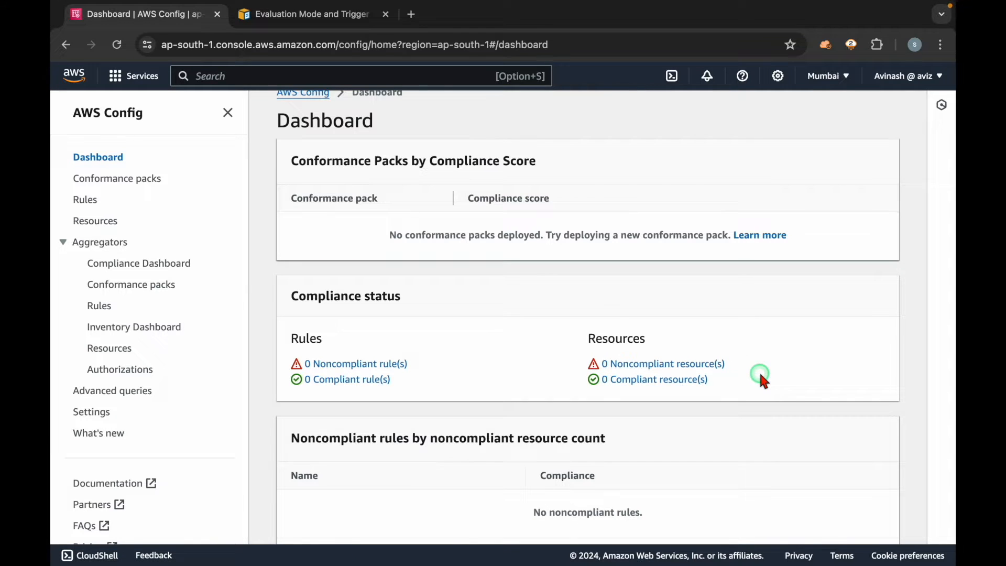
{"action": "scroll", "coordinate": [775, 393], "scroll_direction": "down", "scroll_amount": 1}
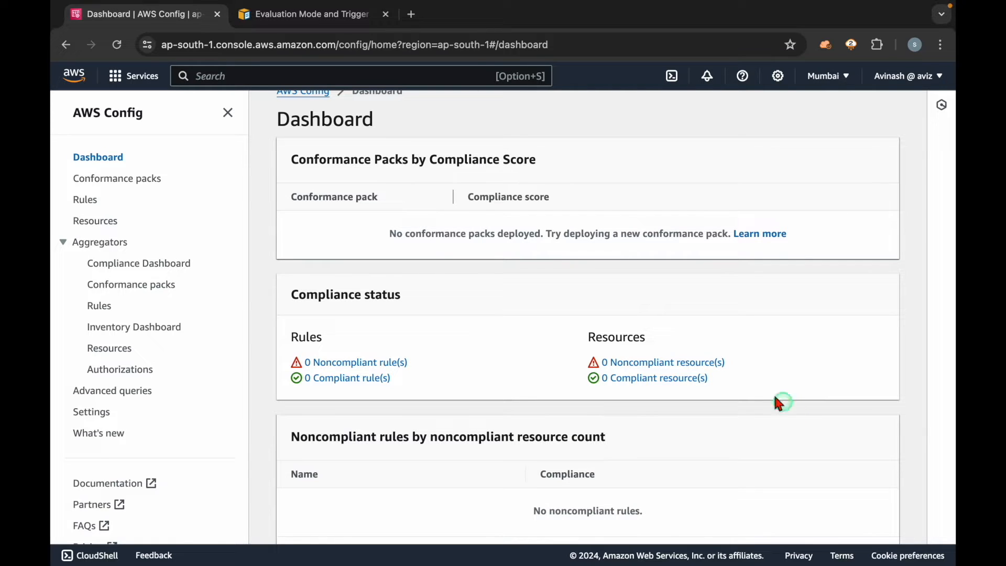
Step: Search for S3, open it in a separate browser tab, and locate the AWS Config delivery bucket in the bucket list
{"action": "left_click", "coordinate": [450, 81]}
{"action": "type", "text": "s3"}
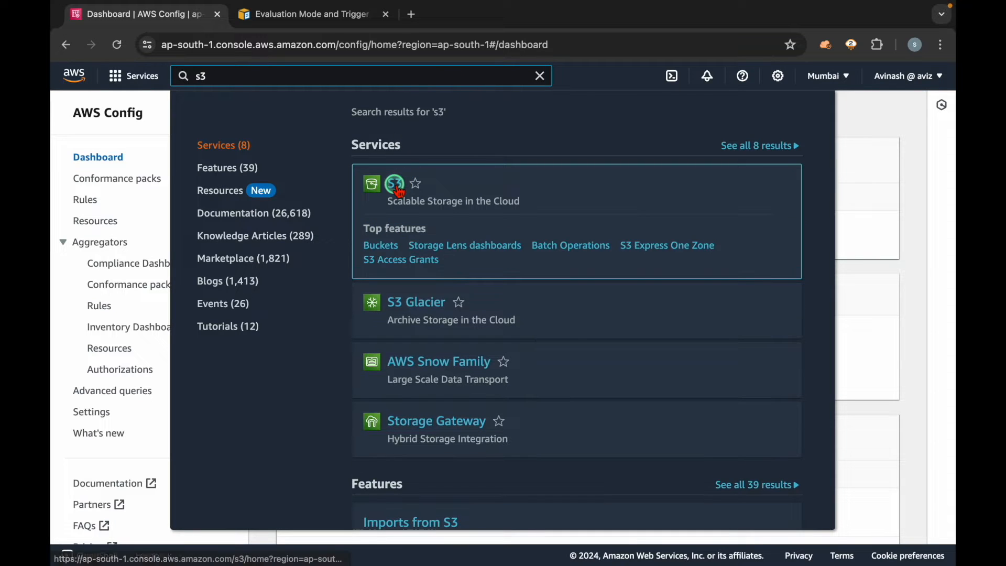
{"action": "middle_click", "coordinate": [396, 184]}
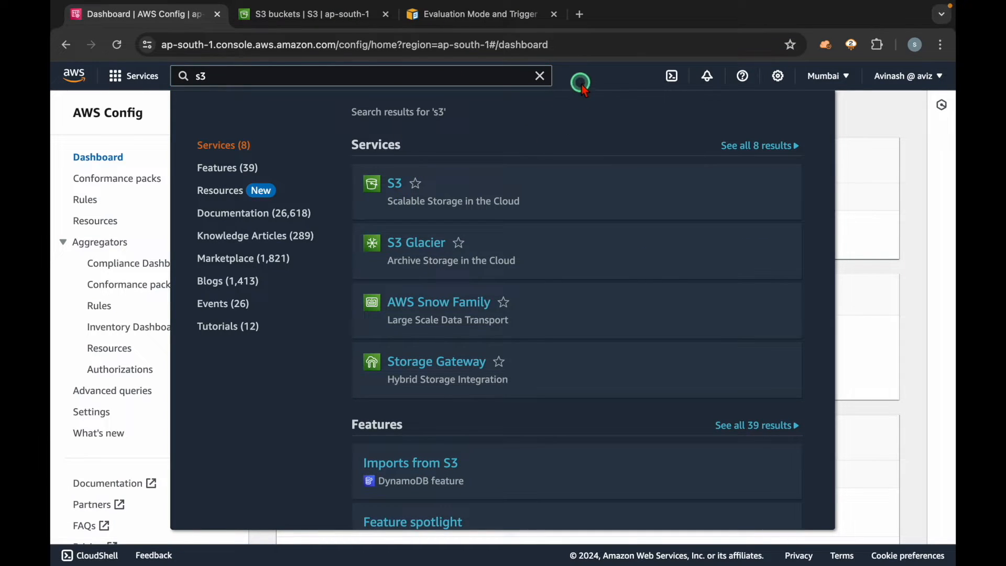
{"action": "key", "text": "ctrl+Tab"}
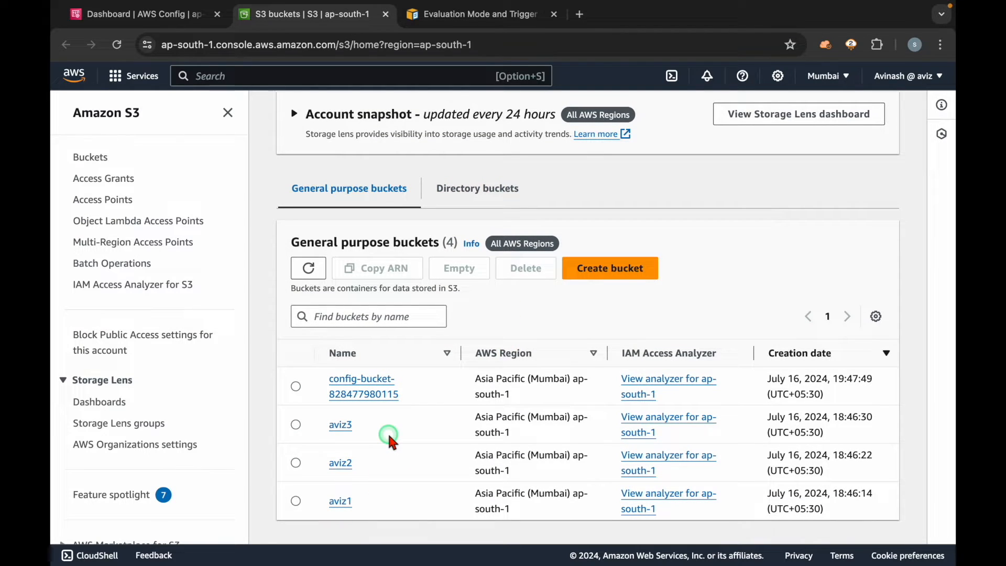
{"action": "left_click_drag", "start_coordinate": [417, 385], "coordinate": [322, 378]}
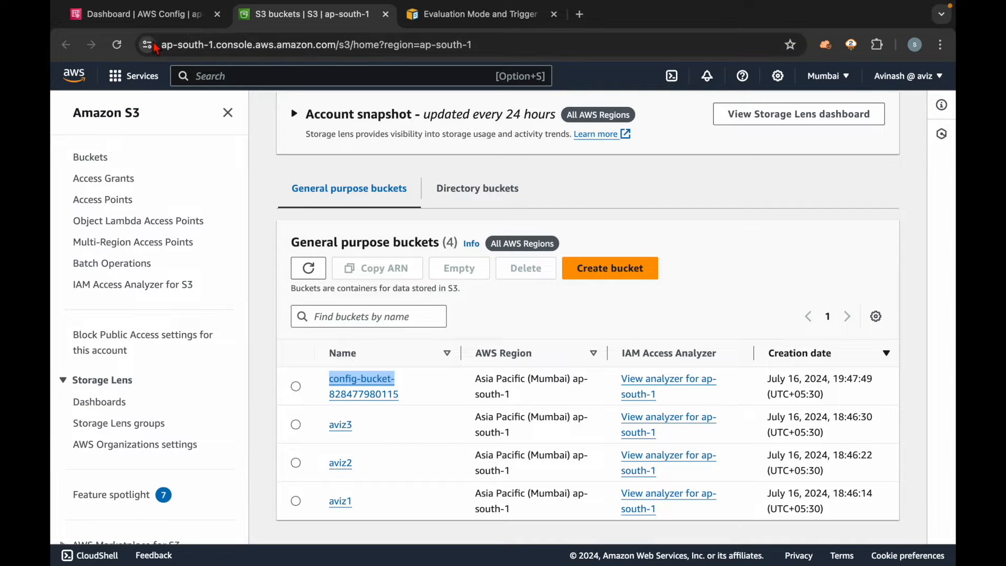
Step: Return to AWS Config, inspect its settings, and check the resource inventory on the dashboard
{"action": "left_click", "coordinate": [140, 14]}
{"action": "left_click", "coordinate": [908, 303]}
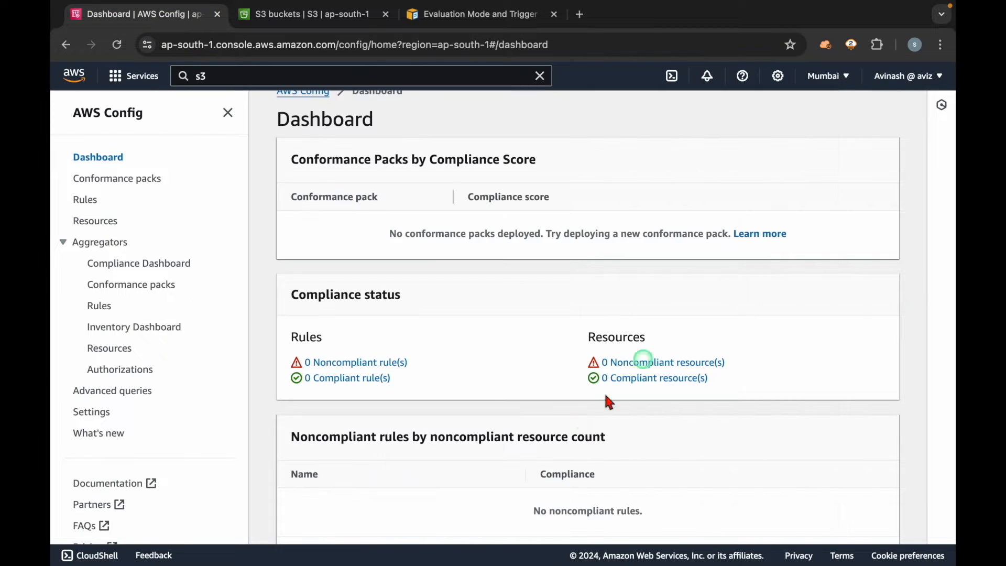
{"action": "scroll", "coordinate": [661, 362], "scroll_direction": "down", "scroll_amount": 3}
{"action": "left_click", "coordinate": [107, 418]}
{"action": "scroll", "coordinate": [441, 404], "scroll_direction": "down", "scroll_amount": 5}
{"action": "triple_click", "coordinate": [439, 254]}
{"action": "left_click", "coordinate": [505, 285]}
{"action": "left_click", "coordinate": [99, 159]}
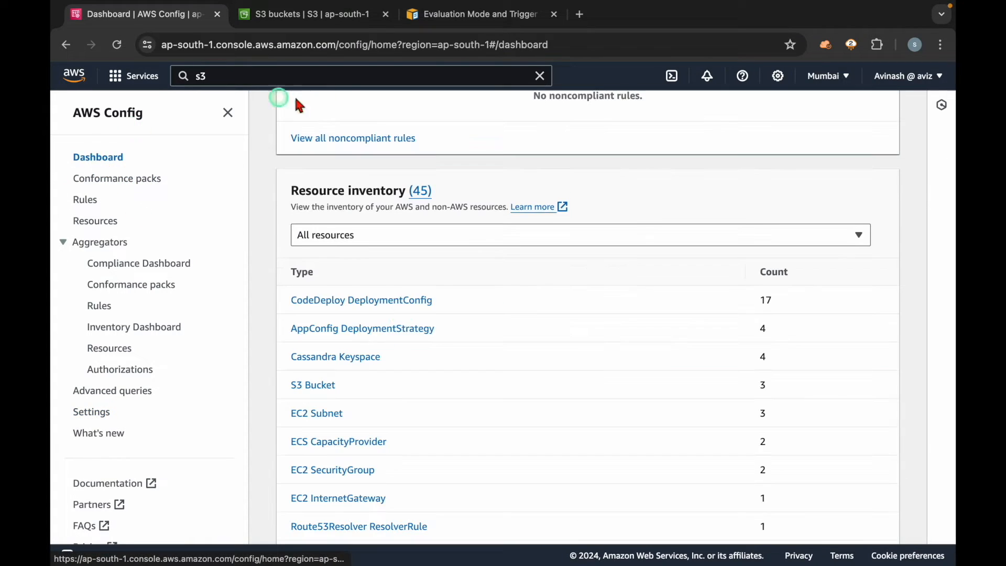
{"action": "scroll", "coordinate": [495, 308], "scroll_direction": "up", "scroll_amount": 8}
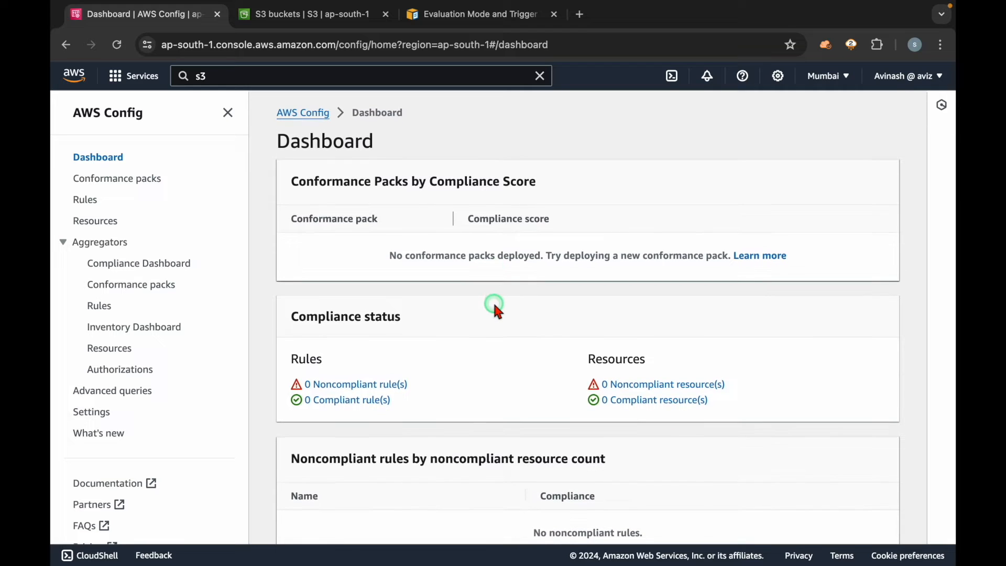
Step: Go back to the S3 bucket list, look over the aviz buckets, and collapse the navigation pane
{"action": "left_click", "coordinate": [326, 29]}
{"action": "left_click", "coordinate": [336, 443]}
{"action": "double_click", "coordinate": [357, 418]}
{"action": "double_click", "coordinate": [377, 474]}
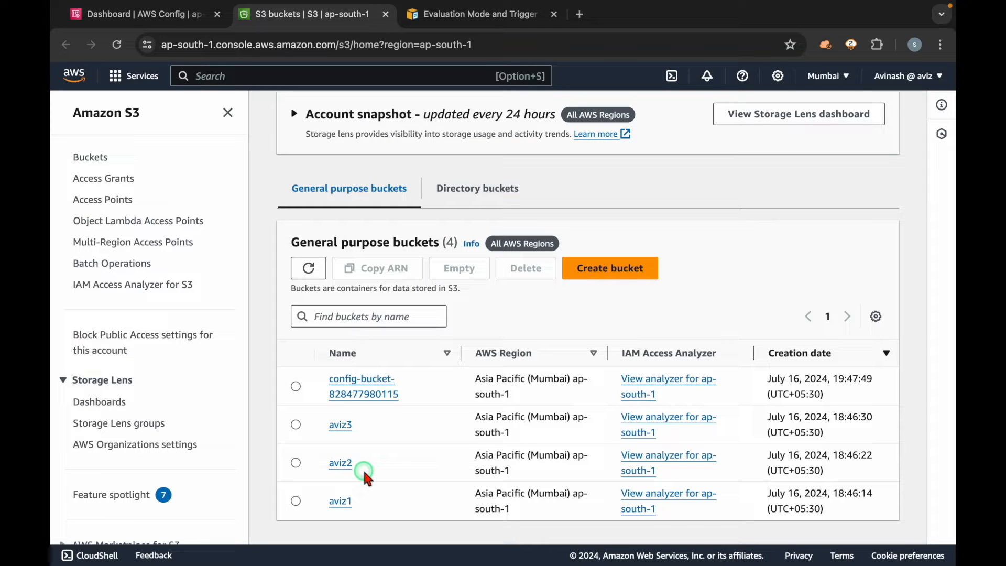
{"action": "left_click", "coordinate": [227, 113]}
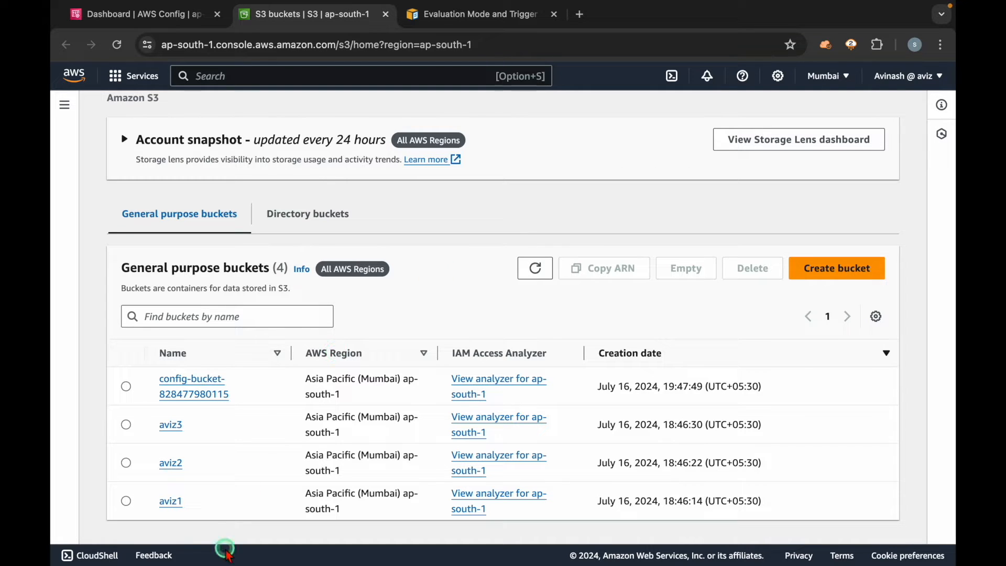
Step: Check the Bucket Versioning status in the properties of buckets aviz1 and aviz2, and return to the bucket list
{"action": "left_click", "coordinate": [172, 502]}
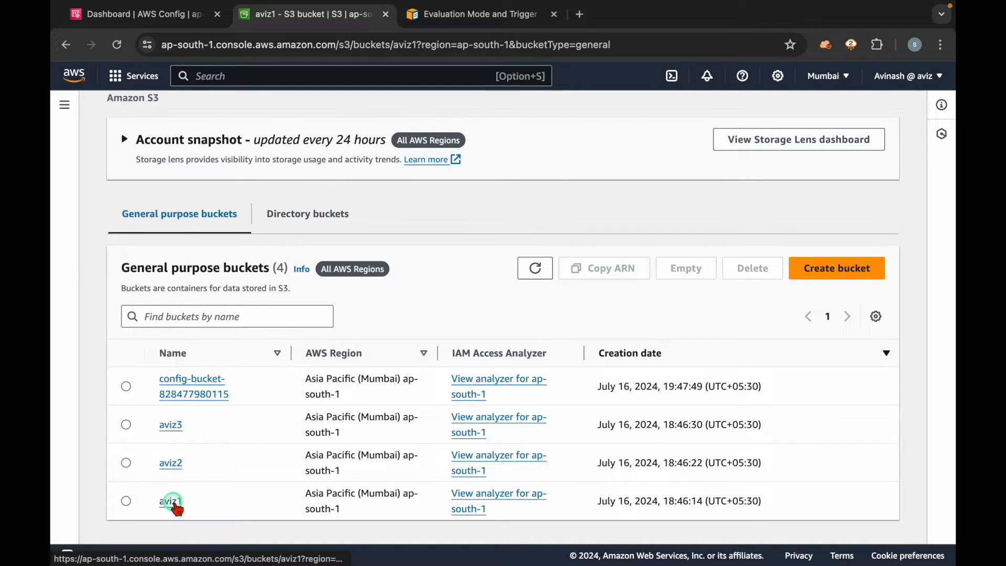
{"action": "left_click", "coordinate": [214, 199]}
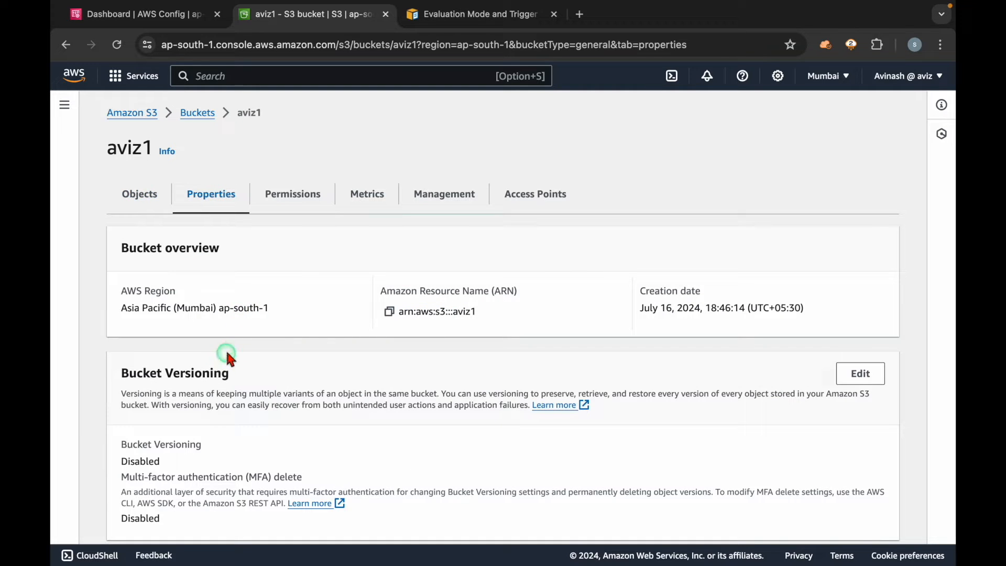
{"action": "left_click_drag", "start_coordinate": [173, 461], "coordinate": [124, 451]}
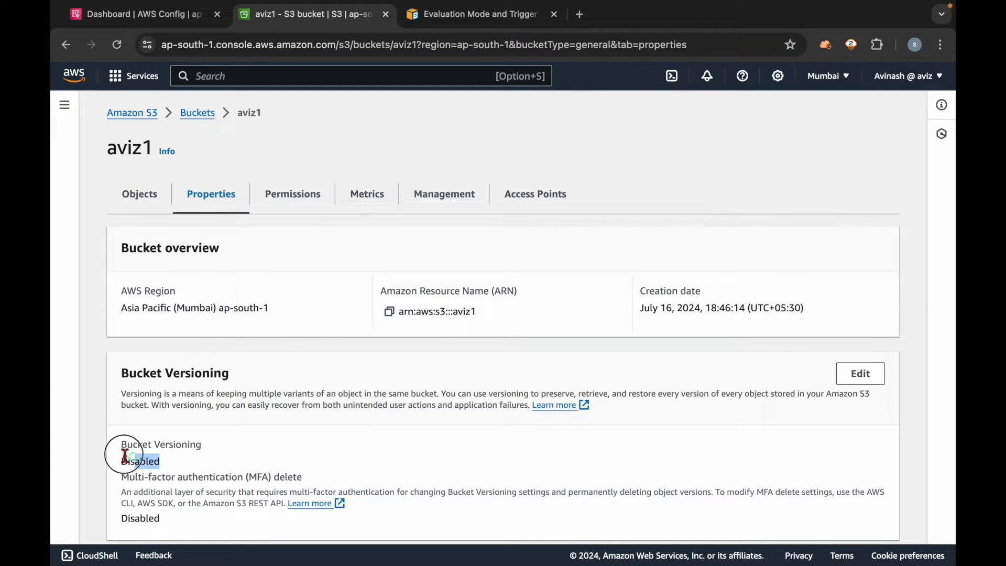
{"action": "left_click", "coordinate": [199, 114]}
{"action": "left_click", "coordinate": [167, 478]}
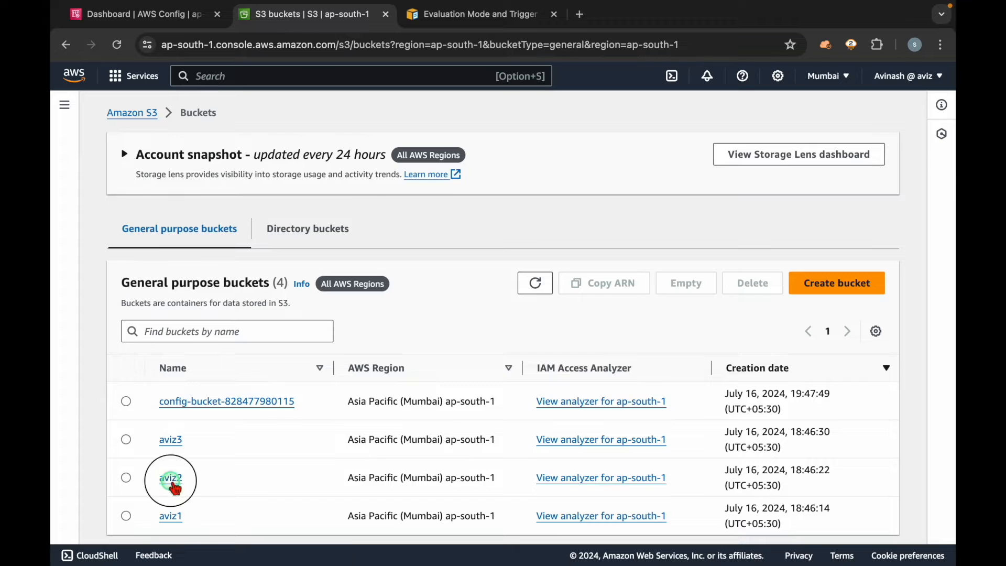
{"action": "left_click", "coordinate": [216, 195]}
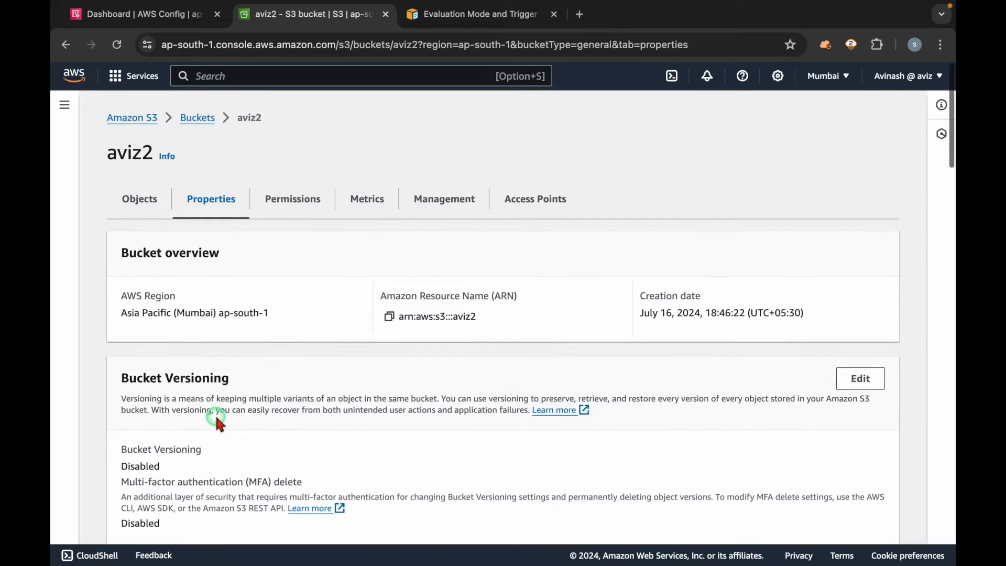
{"action": "left_click", "coordinate": [198, 102]}
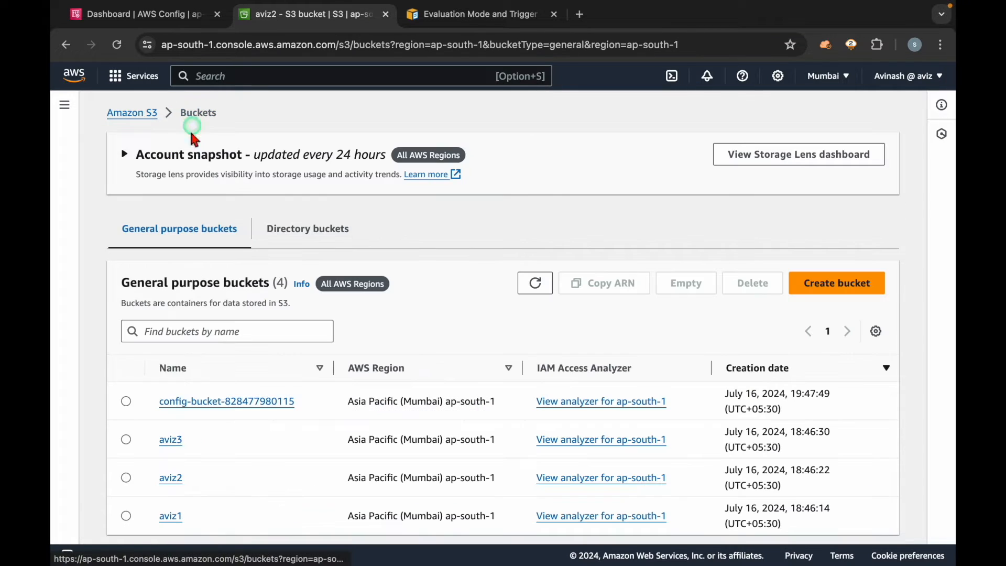
Step: Check the properties of bucket aviz3, including its Bucket Versioning status, and return to the bucket list
{"action": "left_click", "coordinate": [171, 440]}
{"action": "left_click", "coordinate": [216, 215]}
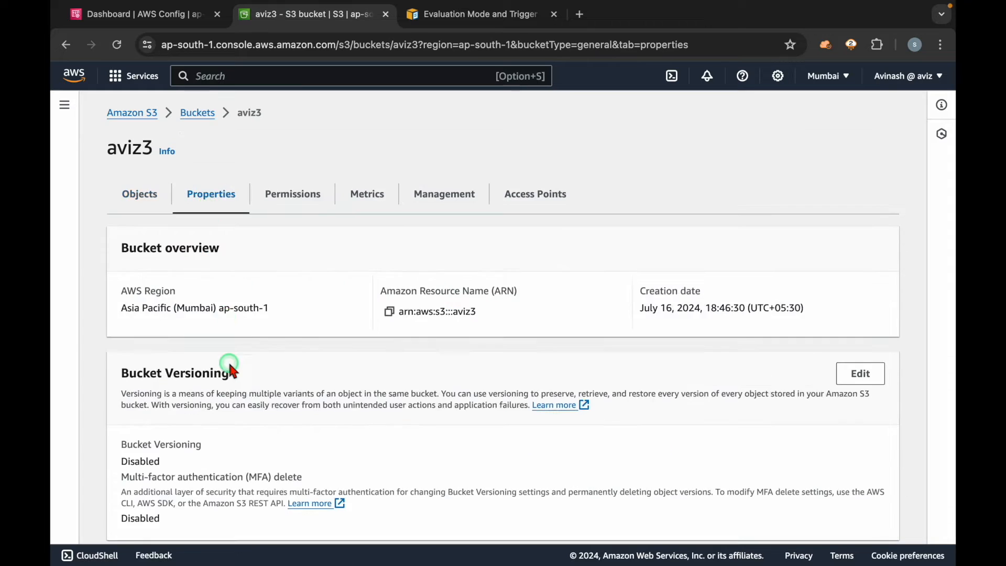
{"action": "scroll", "coordinate": [223, 367], "scroll_direction": "down", "scroll_amount": 2}
{"action": "left_click_drag", "start_coordinate": [176, 373], "coordinate": [144, 353]}
{"action": "left_click", "coordinate": [235, 380]}
{"action": "scroll", "coordinate": [209, 262], "scroll_direction": "up", "scroll_amount": 5}
{"action": "left_click", "coordinate": [195, 113]}
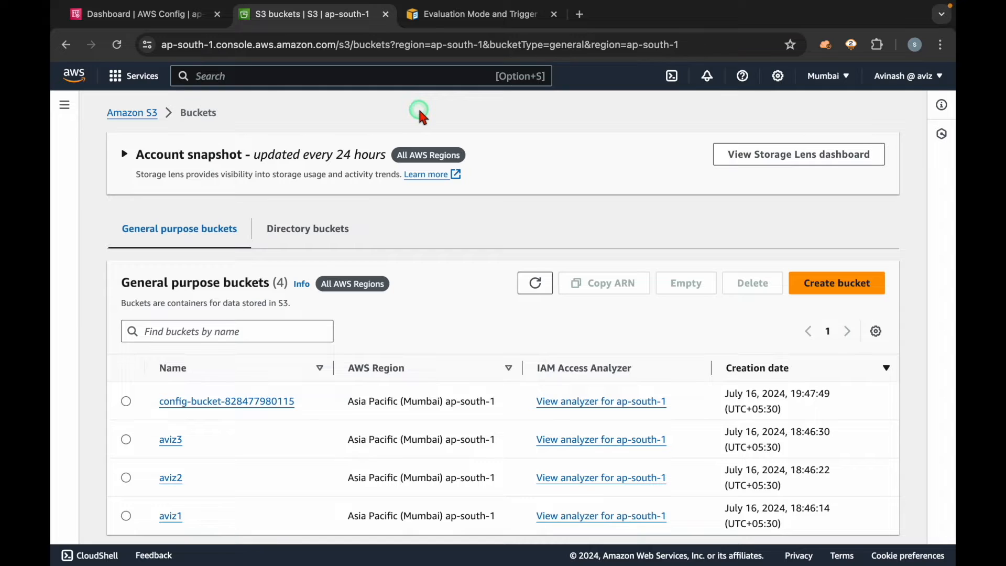
Step: Compare the S3 bucket list with the compliant and noncompliant resources under Compliance status on the AWS Config dashboard
{"action": "left_click", "coordinate": [131, 14]}
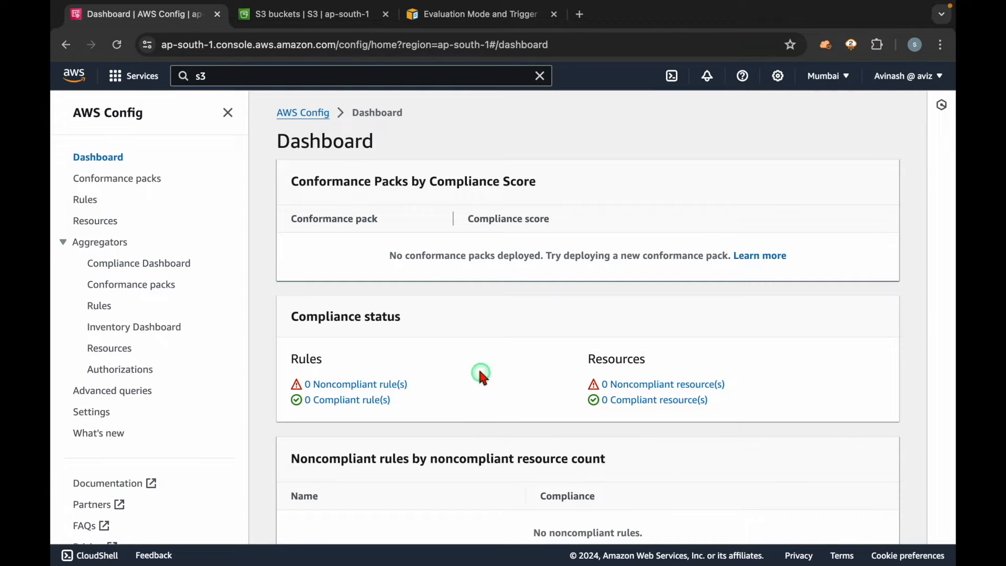
{"action": "left_click", "coordinate": [314, 15]}
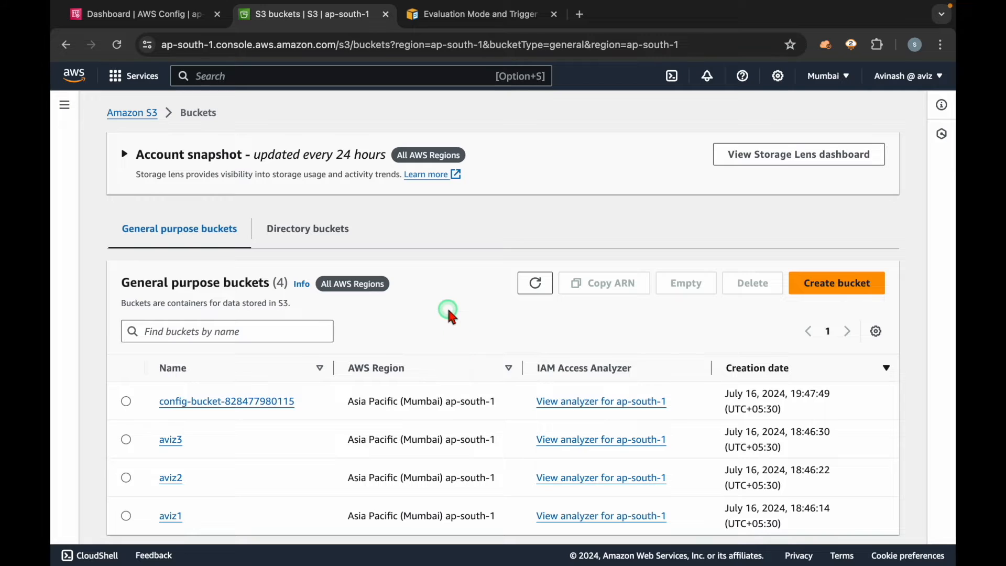
{"action": "left_click", "coordinate": [137, 14]}
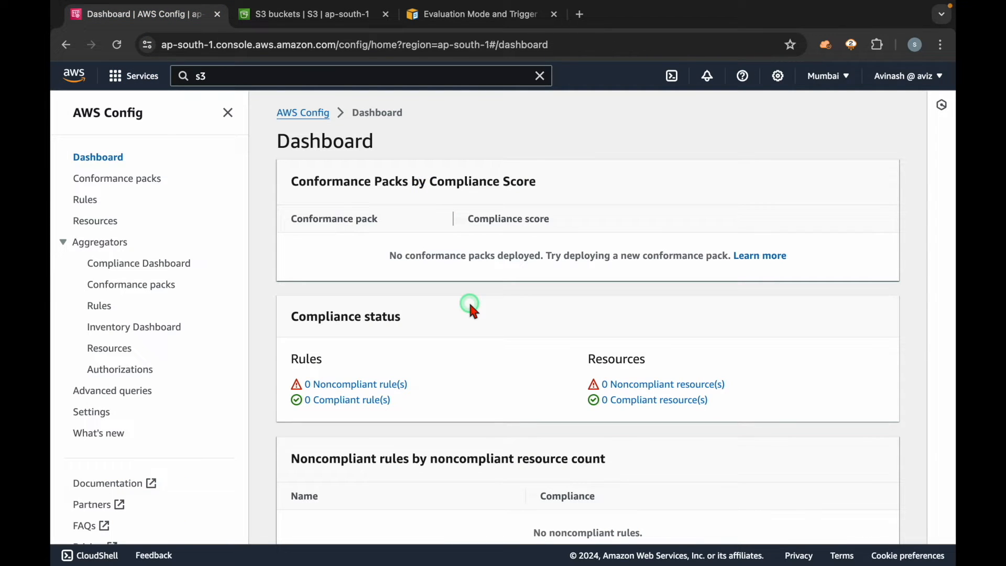
{"action": "left_click_drag", "start_coordinate": [717, 400], "coordinate": [606, 407]}
{"action": "left_click", "coordinate": [823, 383]}
{"action": "left_click_drag", "start_coordinate": [728, 386], "coordinate": [609, 386]}
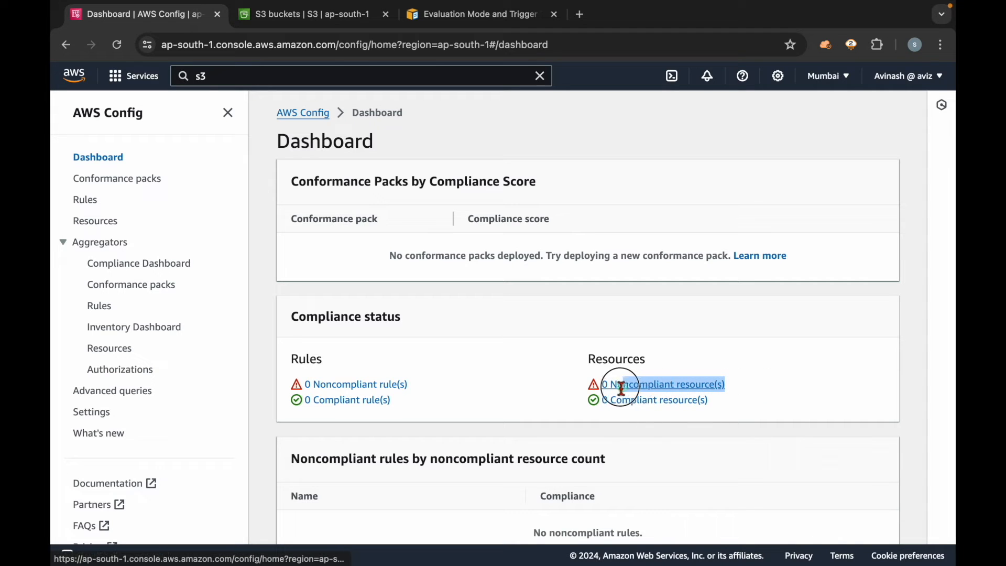
{"action": "left_click", "coordinate": [765, 381]}
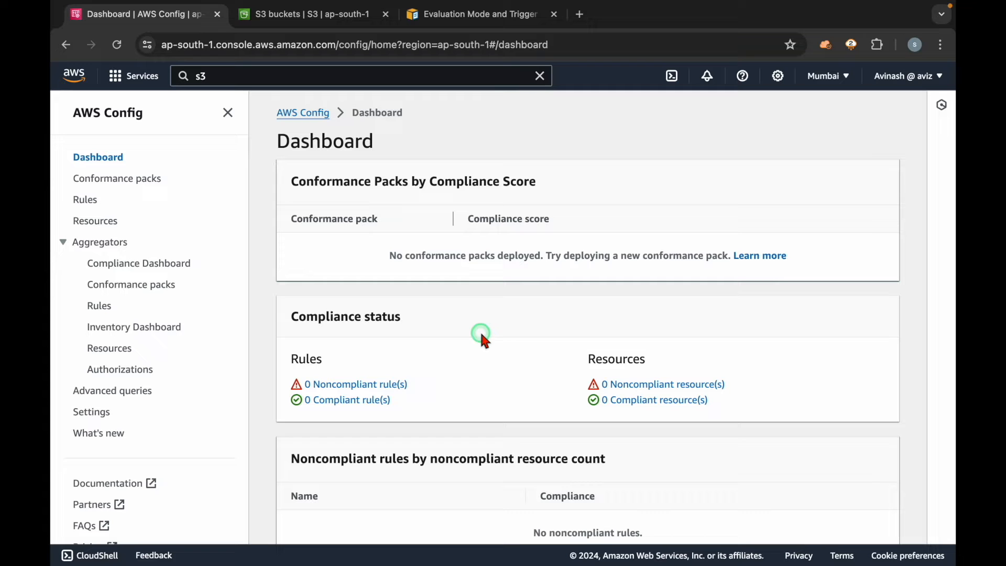
Step: Start adding a new AWS Config rule and look over the AWS managed rule option and the managed rules list
{"action": "left_click", "coordinate": [539, 76]}
{"action": "left_click", "coordinate": [85, 200]}
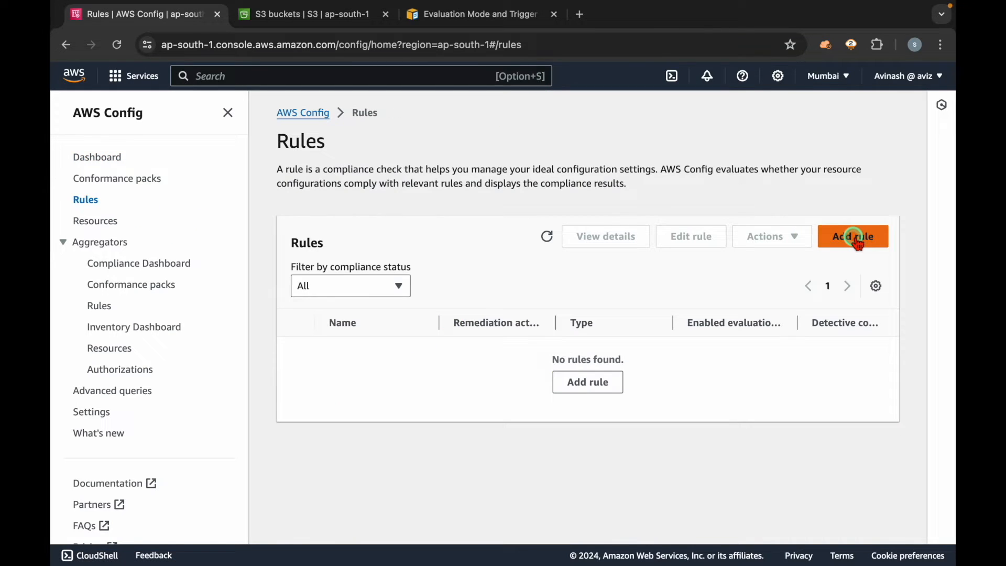
{"action": "left_click", "coordinate": [858, 242]}
{"action": "scroll", "coordinate": [532, 183], "scroll_direction": "down", "scroll_amount": 3}
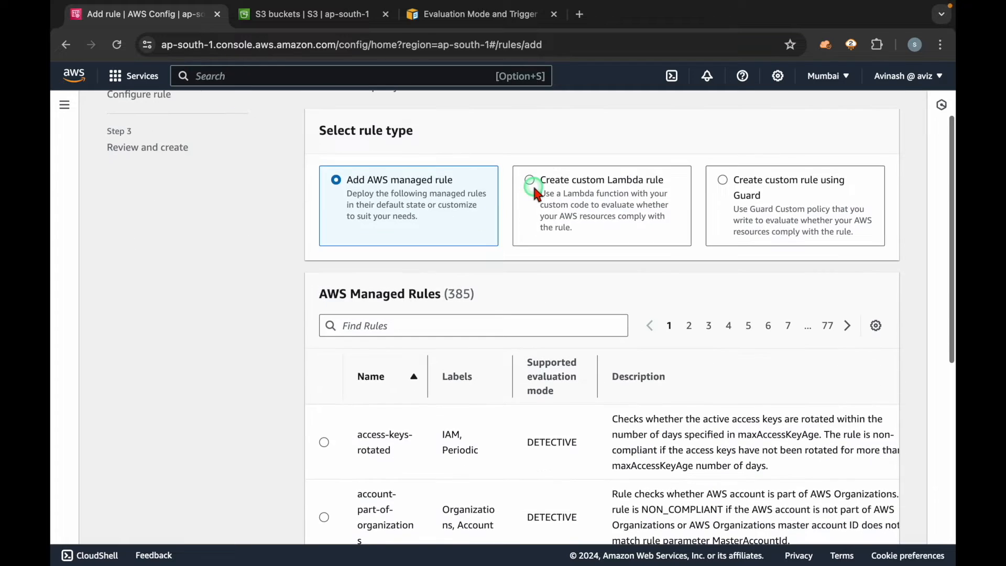
{"action": "left_click_drag", "start_coordinate": [343, 181], "coordinate": [433, 220]}
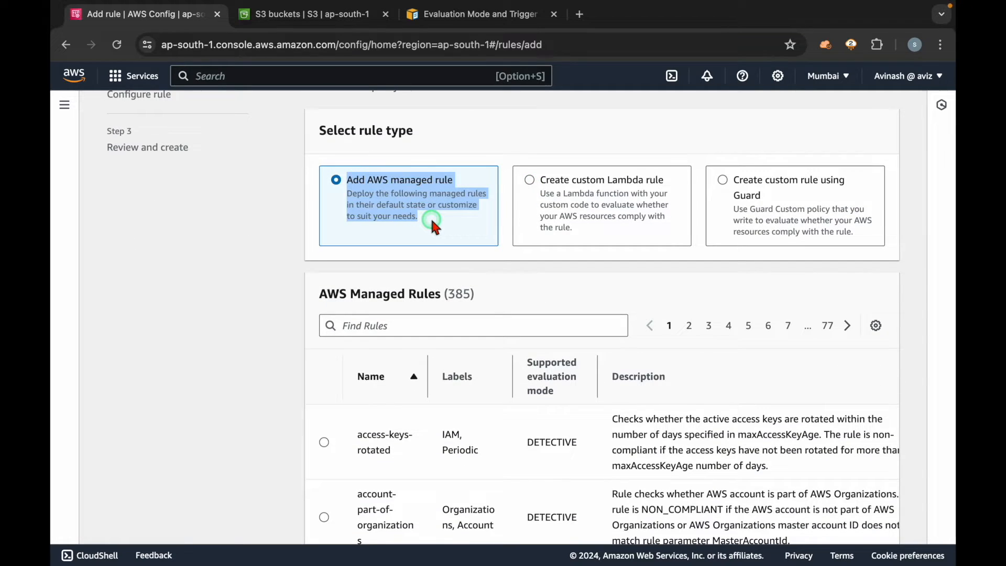
{"action": "double_click", "coordinate": [460, 294]}
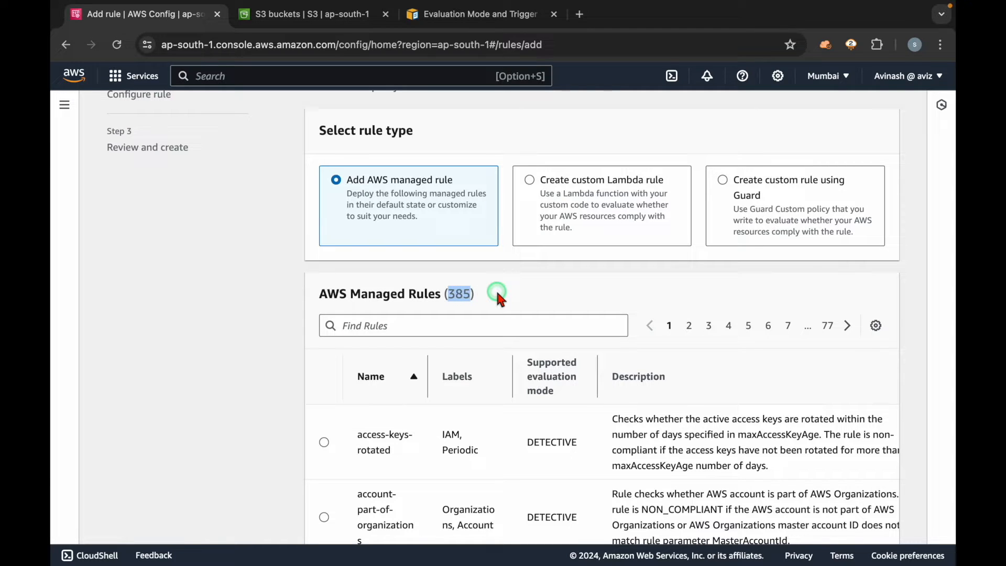
{"action": "left_click", "coordinate": [260, 382]}
Step: Look at the custom Lambda rule type, and switch the rule type back to Add AWS managed rule
{"action": "left_click", "coordinate": [608, 198]}
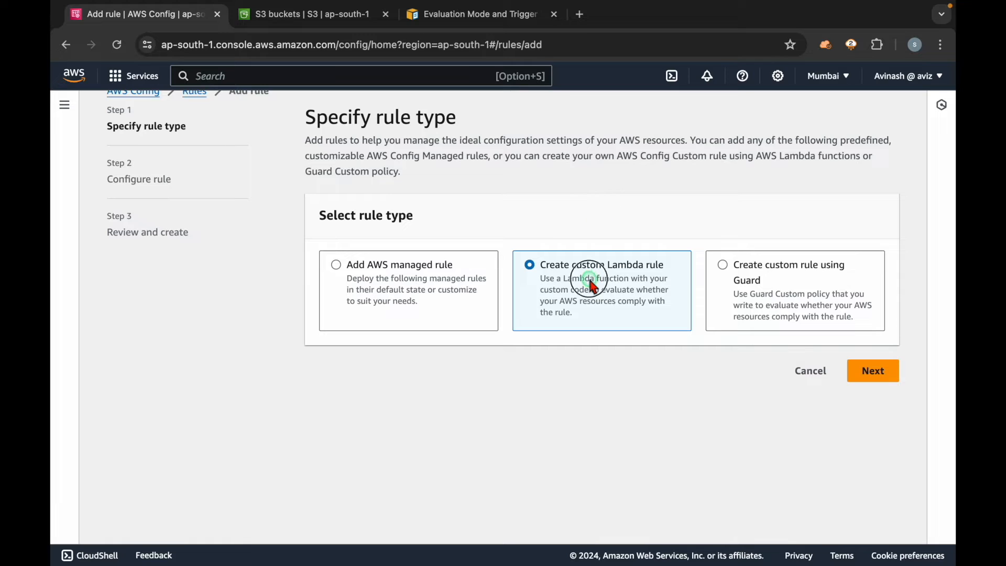
{"action": "triple_click", "coordinate": [594, 286]}
{"action": "left_click", "coordinate": [594, 327]}
{"action": "left_click", "coordinate": [417, 268]}
{"action": "triple_click", "coordinate": [386, 264]}
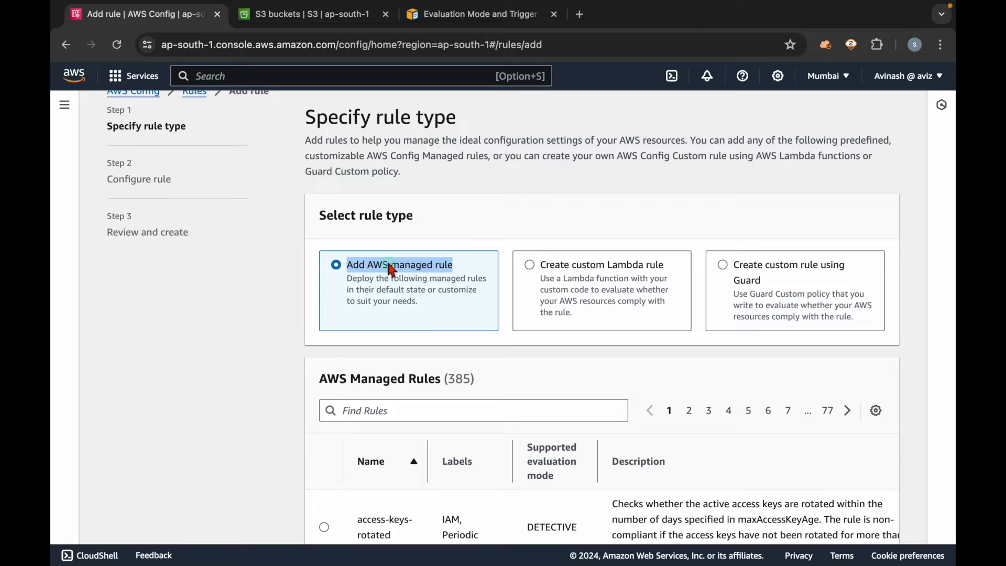
{"action": "left_click", "coordinate": [225, 356]}
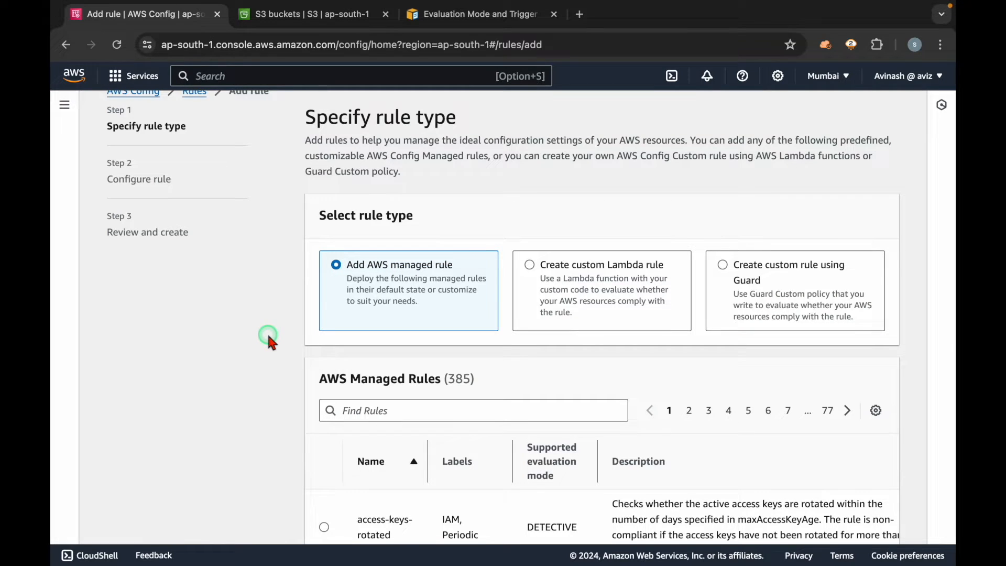
Step: Review the available rule types and search the AWS managed rules for "encryption"
{"action": "scroll", "coordinate": [284, 233], "scroll_direction": "up", "scroll_amount": 1}
{"action": "scroll", "coordinate": [285, 242], "scroll_direction": "down", "scroll_amount": 2}
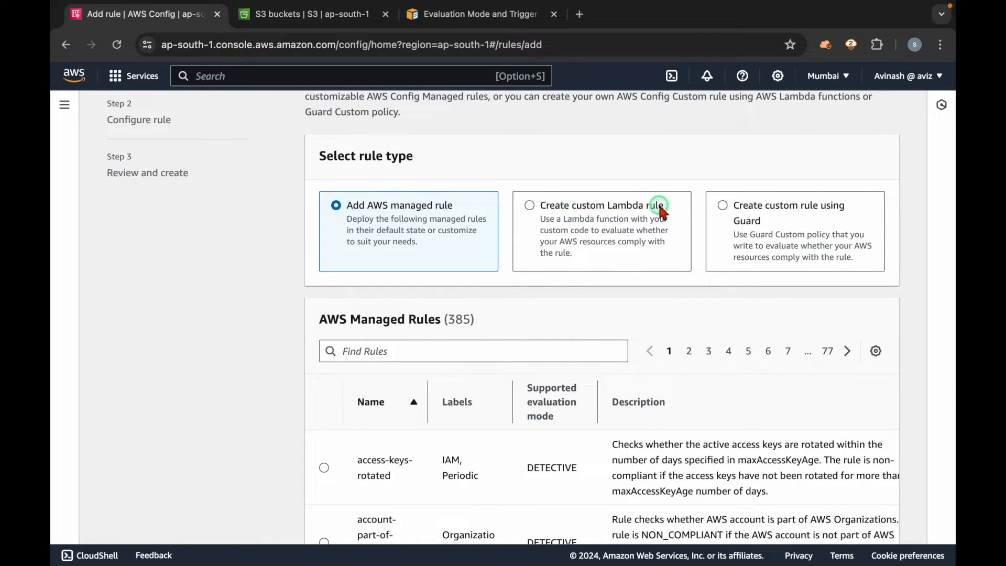
{"action": "triple_click", "coordinate": [367, 206]}
{"action": "left_click", "coordinate": [228, 328]}
{"action": "scroll", "coordinate": [225, 325], "scroll_direction": "down", "scroll_amount": 3}
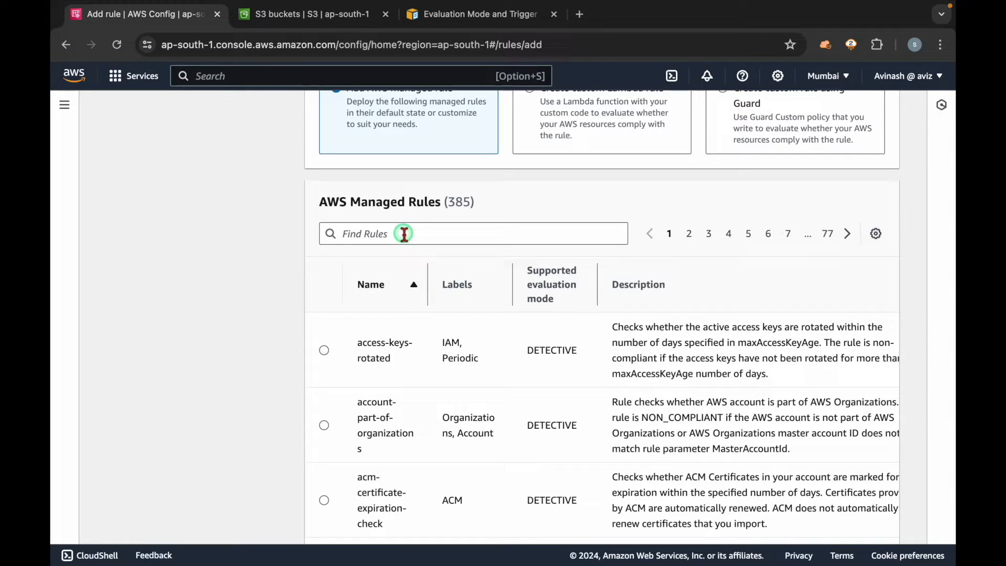
{"action": "left_click", "coordinate": [404, 234]}
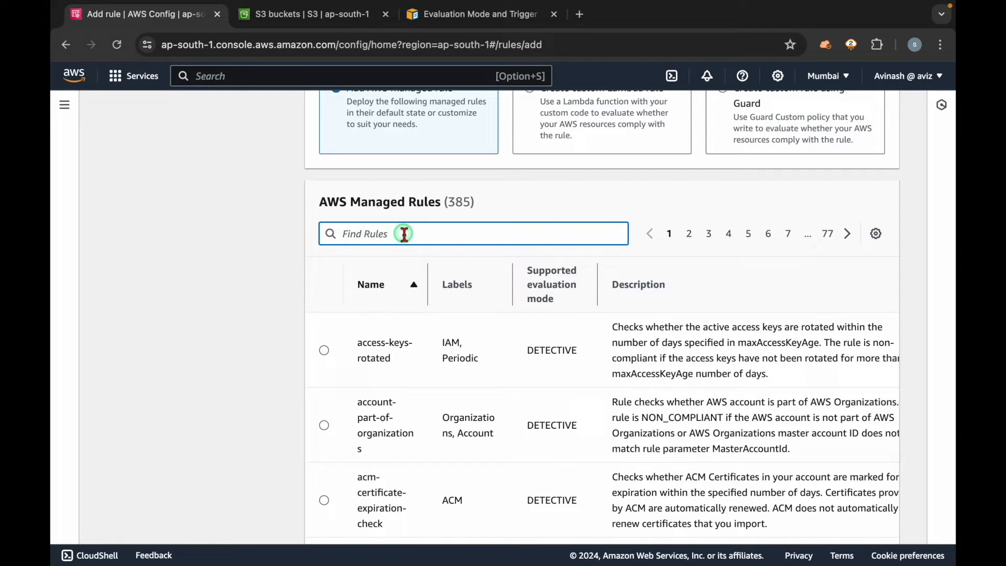
{"action": "type", "text": "encryption"}
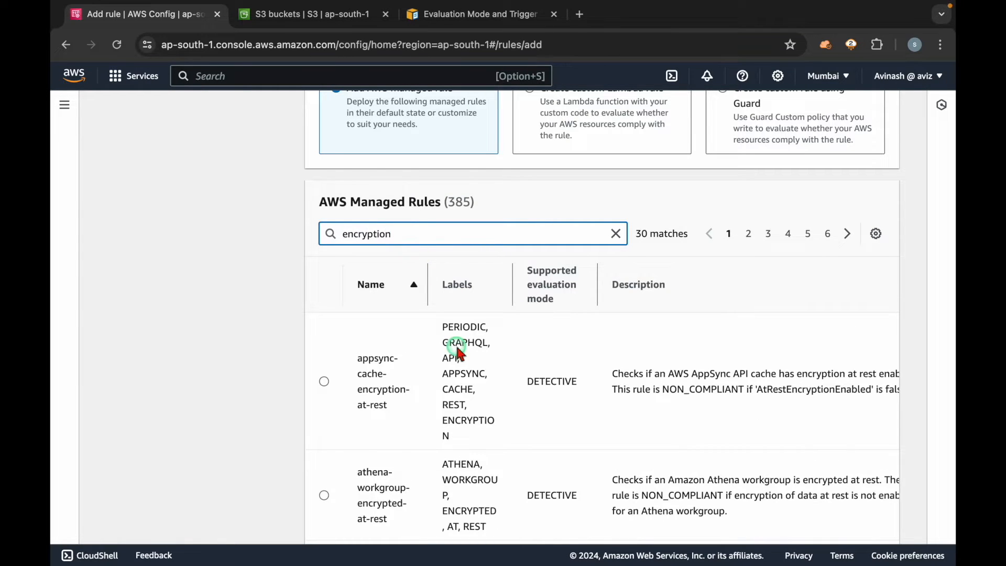
{"action": "scroll", "coordinate": [457, 346], "scroll_direction": "down", "scroll_amount": 2}
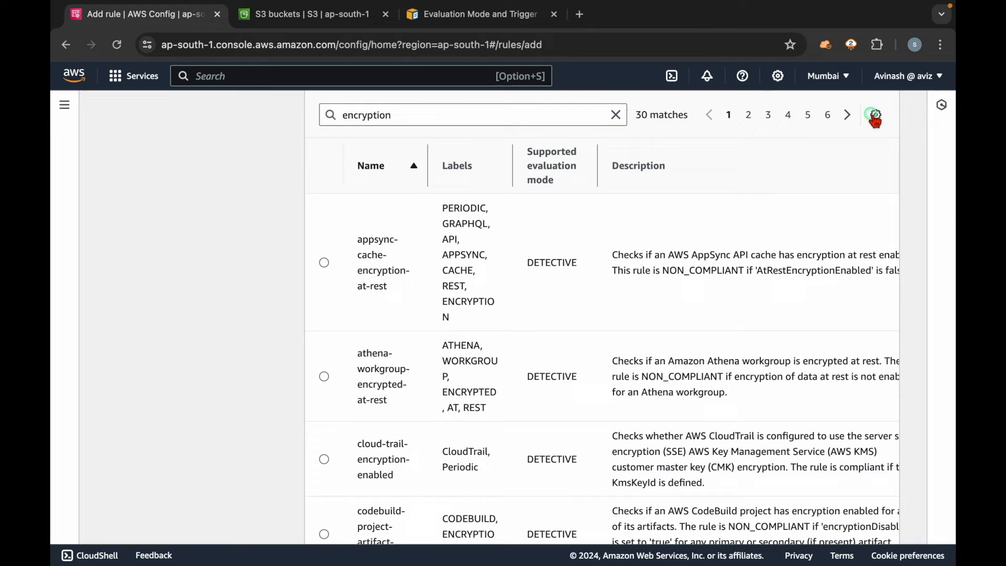
Step: Set the page size of the managed rules list to 50 rules
{"action": "left_click", "coordinate": [876, 114]}
{"action": "left_click", "coordinate": [337, 355]}
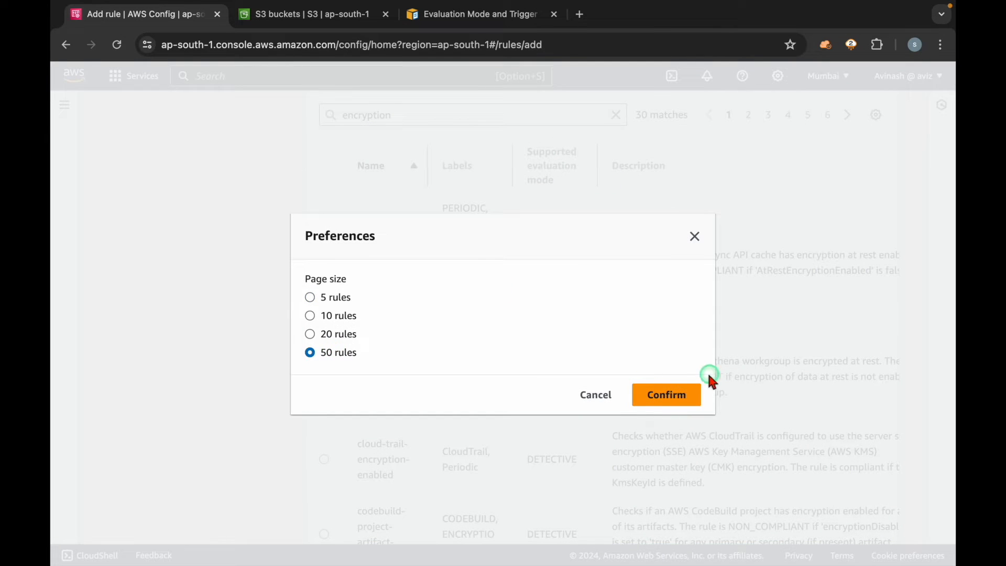
{"action": "left_click", "coordinate": [665, 394]}
Step: Examine the encryption-related managed rules, including those for EBS default encryption, RDS clusters, RDS storage and Redshift clusters
{"action": "scroll", "coordinate": [251, 435], "scroll_direction": "down", "scroll_amount": 5}
{"action": "scroll", "coordinate": [251, 435], "scroll_direction": "down", "scroll_amount": 9}
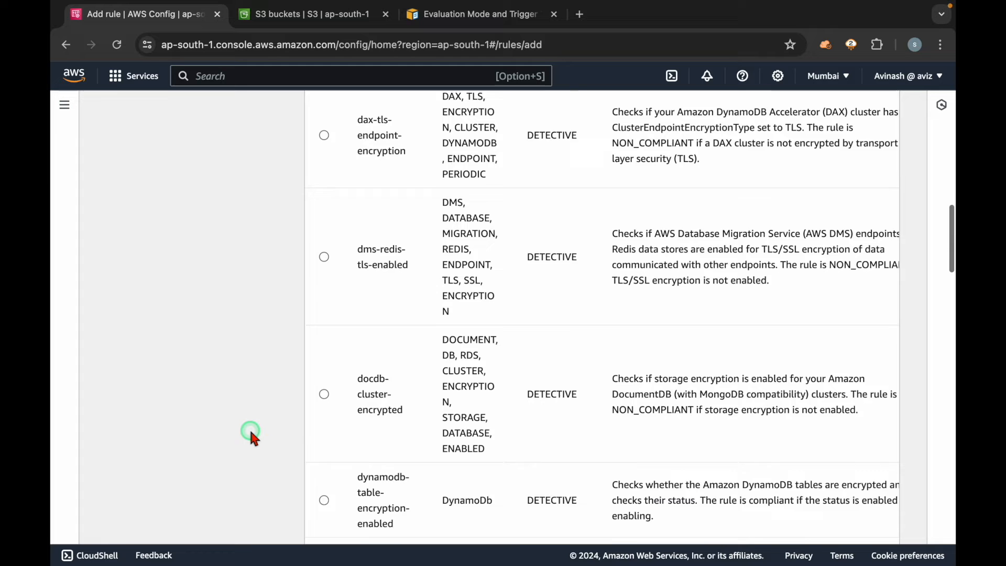
{"action": "scroll", "coordinate": [251, 432], "scroll_direction": "down", "scroll_amount": 6}
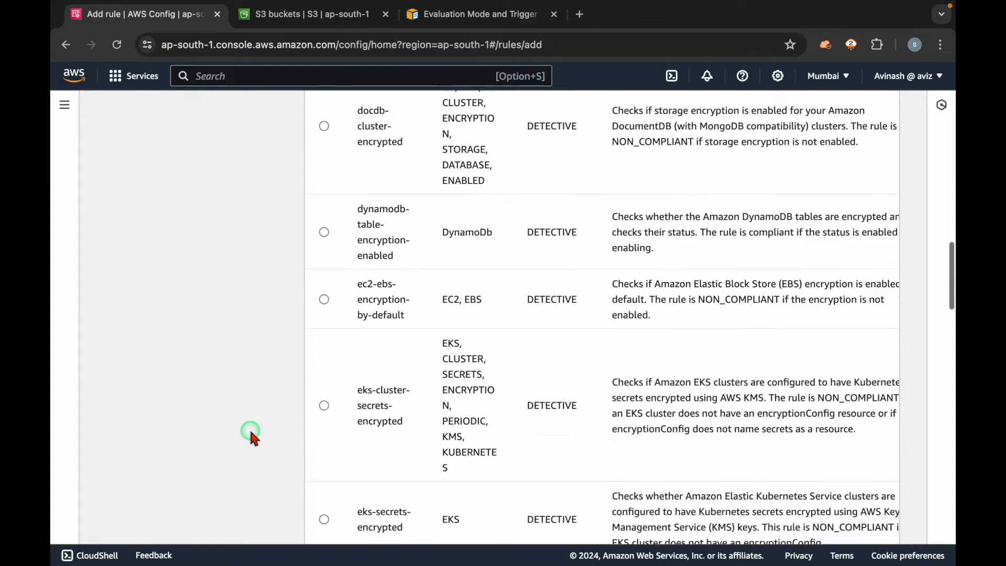
{"action": "scroll", "coordinate": [251, 434], "scroll_direction": "up", "scroll_amount": 1}
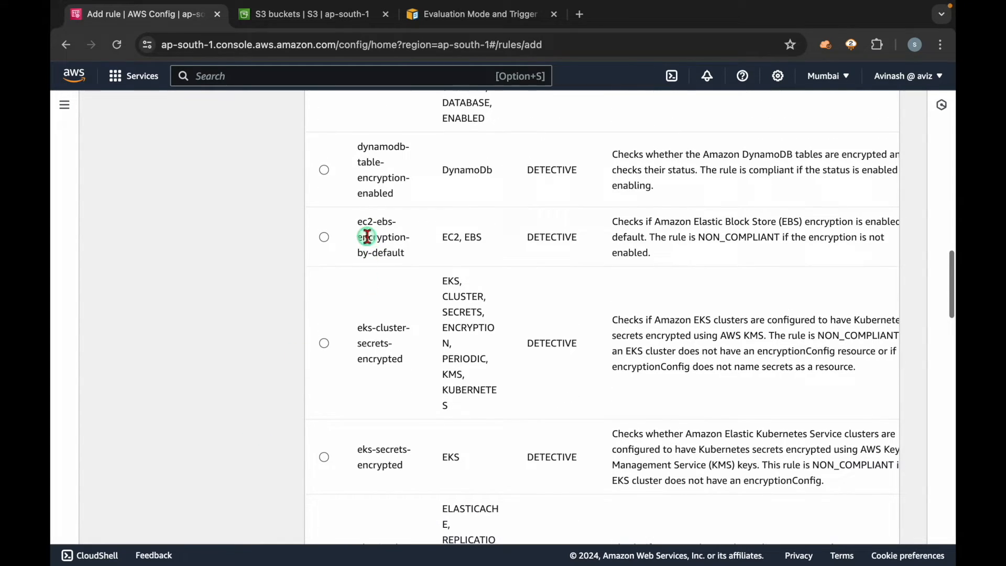
{"action": "left_click_drag", "start_coordinate": [356, 222], "coordinate": [414, 260]}
{"action": "scroll", "coordinate": [226, 430], "scroll_direction": "down", "scroll_amount": 16}
{"action": "scroll", "coordinate": [226, 430], "scroll_direction": "down", "scroll_amount": 18}
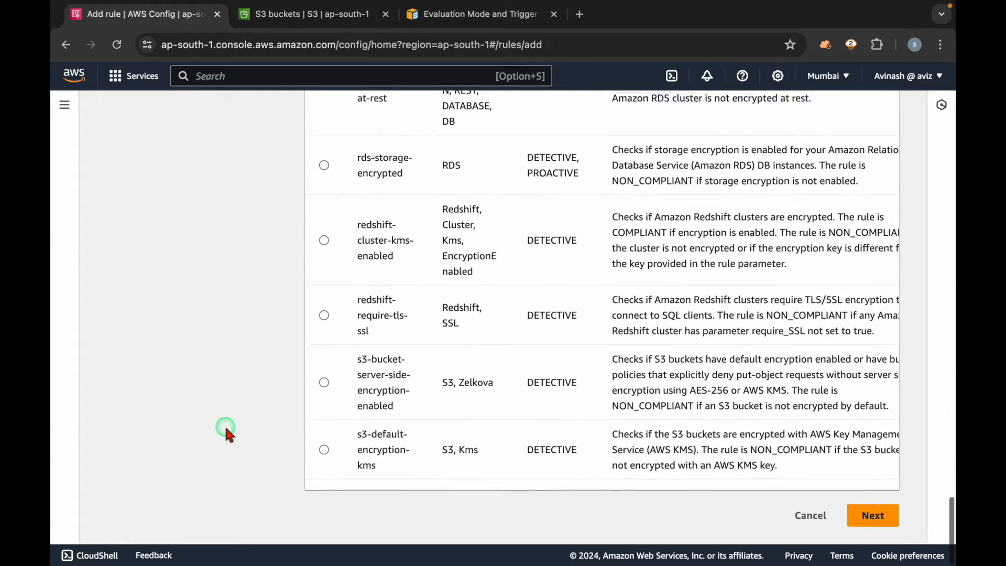
{"action": "scroll", "coordinate": [548, 341], "scroll_direction": "up", "scroll_amount": 1}
{"action": "scroll", "coordinate": [547, 341], "scroll_direction": "up", "scroll_amount": 3}
{"action": "left_click_drag", "start_coordinate": [401, 265], "coordinate": [354, 257]}
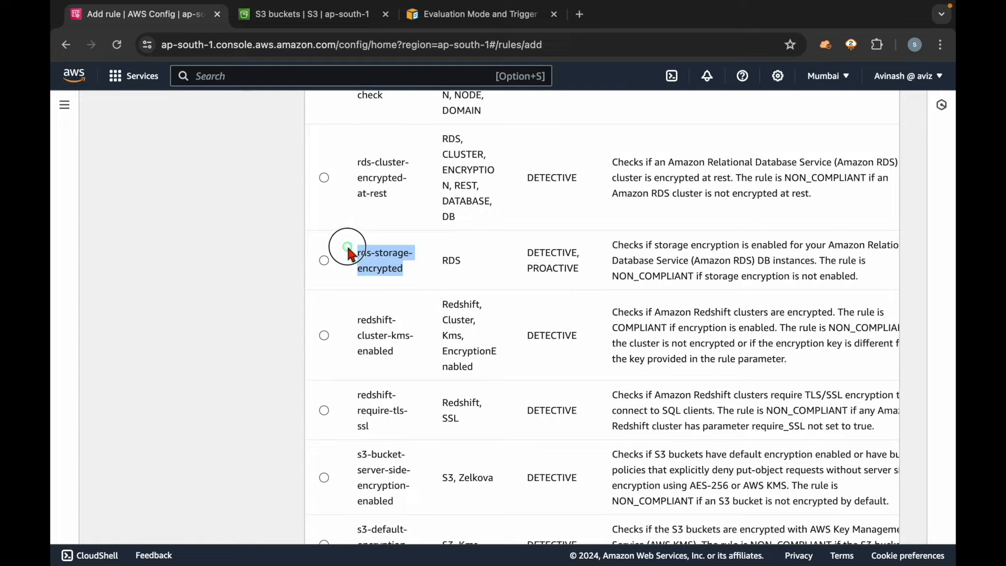
{"action": "scroll", "coordinate": [423, 277], "scroll_direction": "up", "scroll_amount": 1}
{"action": "left_click_drag", "start_coordinate": [401, 234], "coordinate": [339, 201]}
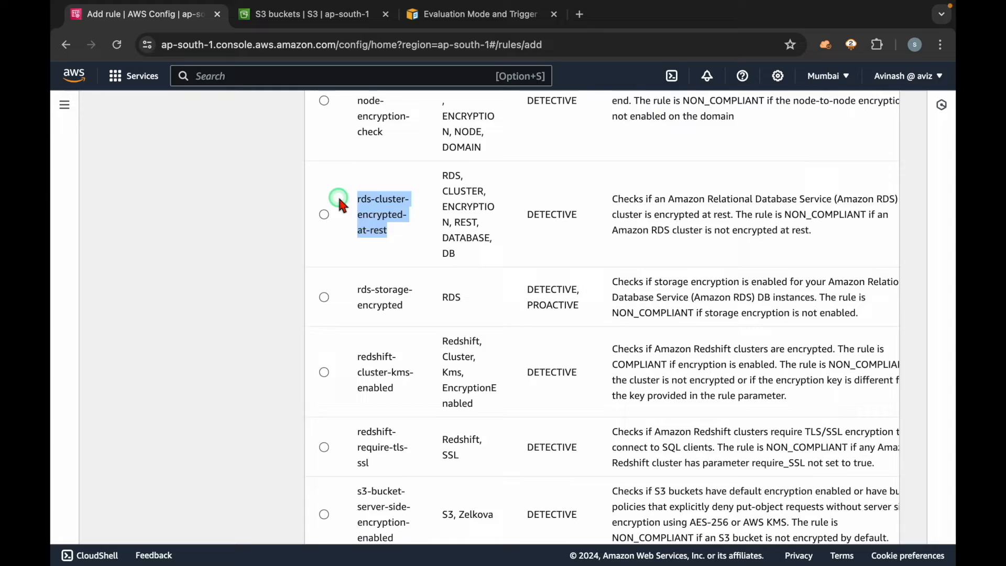
{"action": "scroll", "coordinate": [337, 198], "scroll_direction": "up", "scroll_amount": 1}
{"action": "scroll", "coordinate": [335, 198], "scroll_direction": "down", "scroll_amount": 2}
{"action": "left_click_drag", "start_coordinate": [405, 350], "coordinate": [359, 314]}
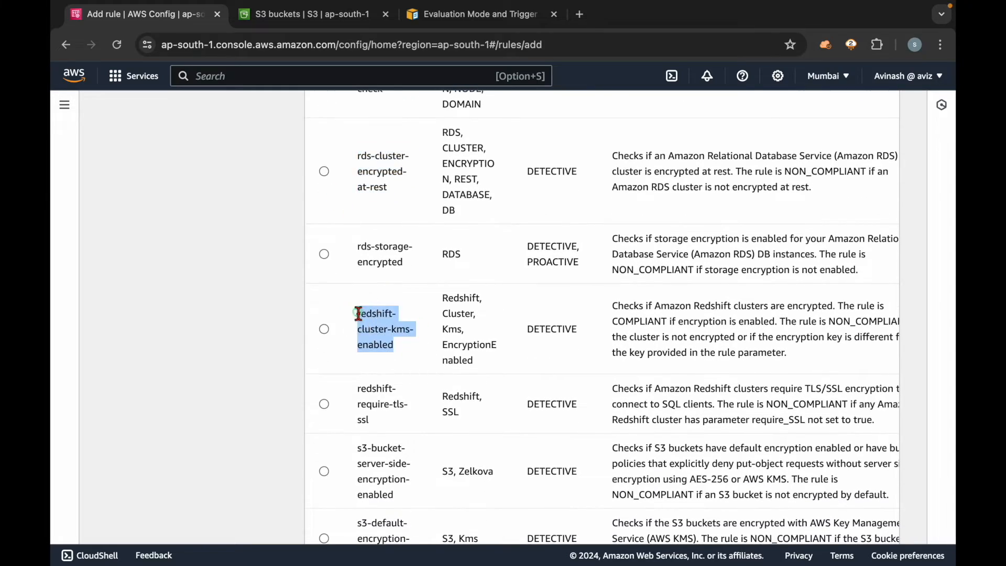
{"action": "scroll", "coordinate": [511, 321], "scroll_direction": "up", "scroll_amount": 20}
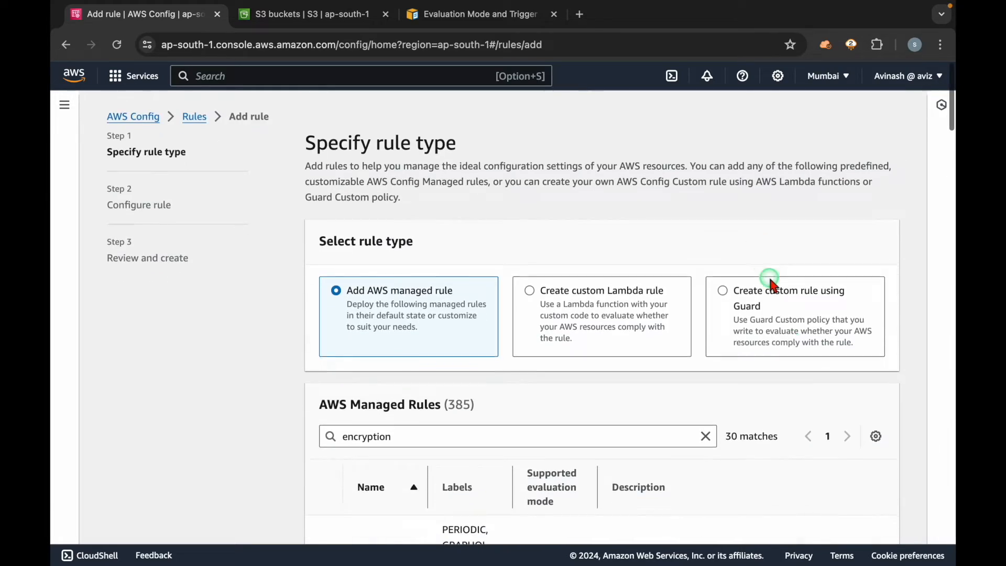
{"action": "scroll", "coordinate": [629, 377], "scroll_direction": "down", "scroll_amount": 20}
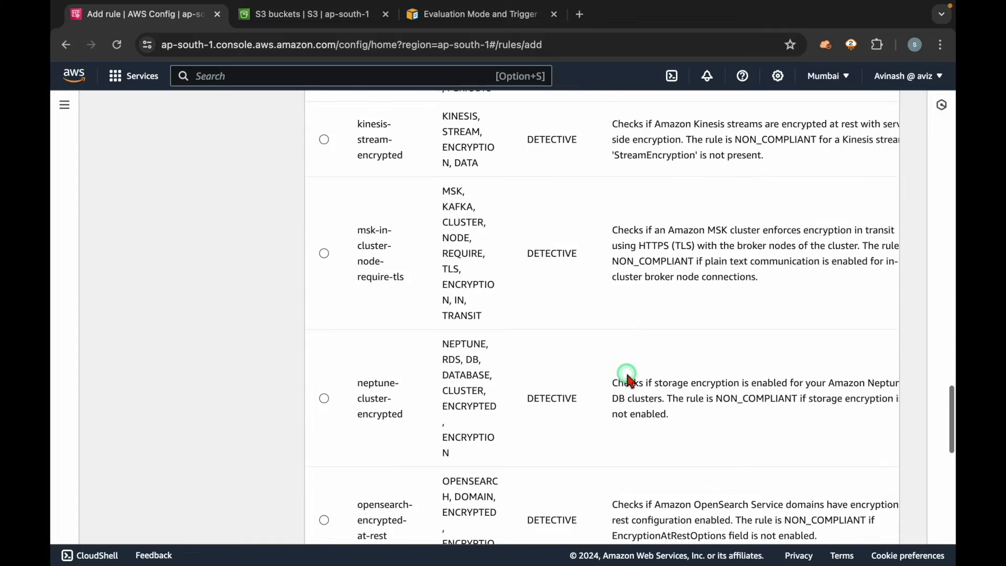
{"action": "scroll", "coordinate": [628, 376], "scroll_direction": "up", "scroll_amount": 15}
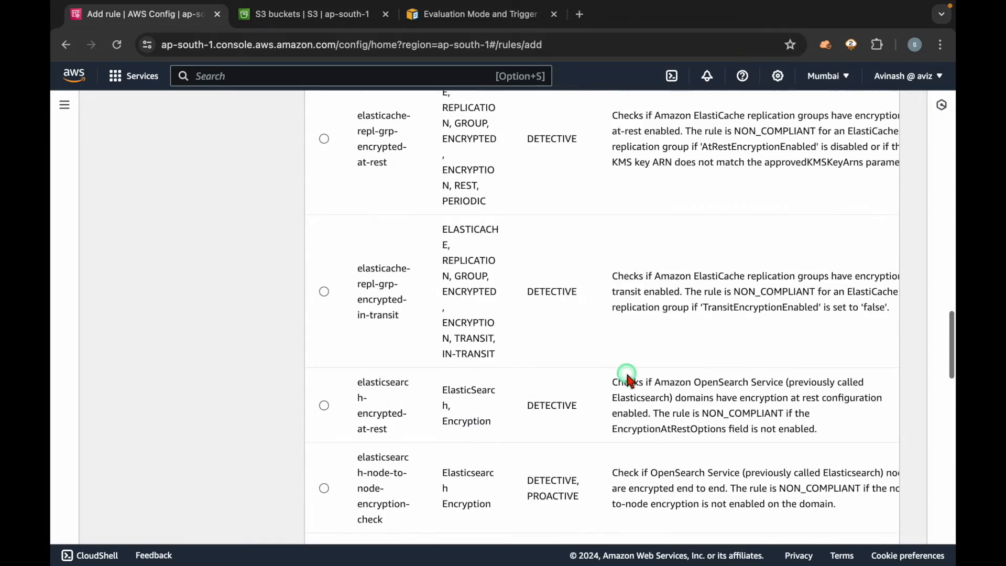
{"action": "scroll", "coordinate": [627, 376], "scroll_direction": "up", "scroll_amount": 8}
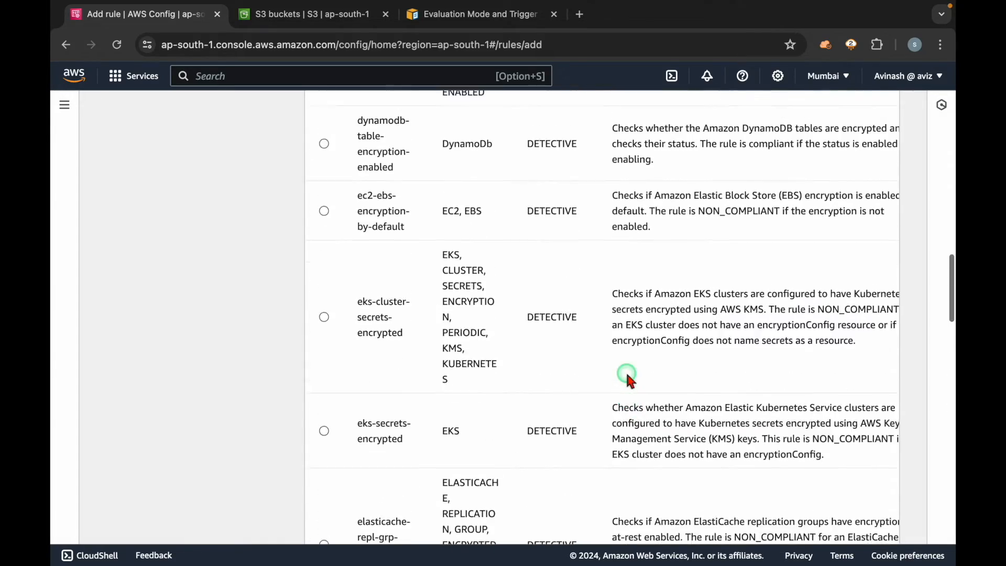
Step: Select the encrypted-volumes managed rule for EC2 and read its description
{"action": "scroll", "coordinate": [404, 281], "scroll_direction": "down", "scroll_amount": 5}
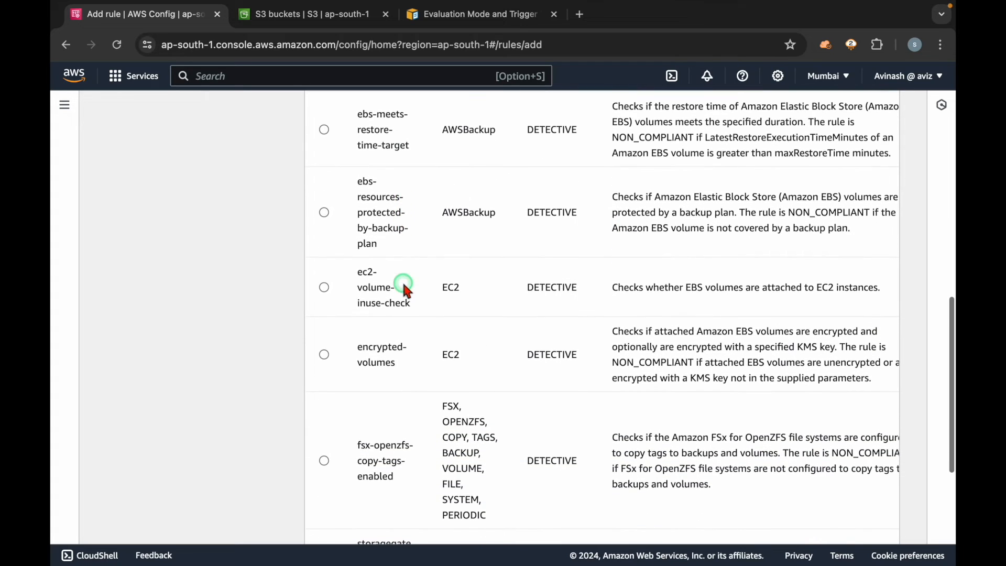
{"action": "left_click_drag", "start_coordinate": [409, 374], "coordinate": [360, 348]}
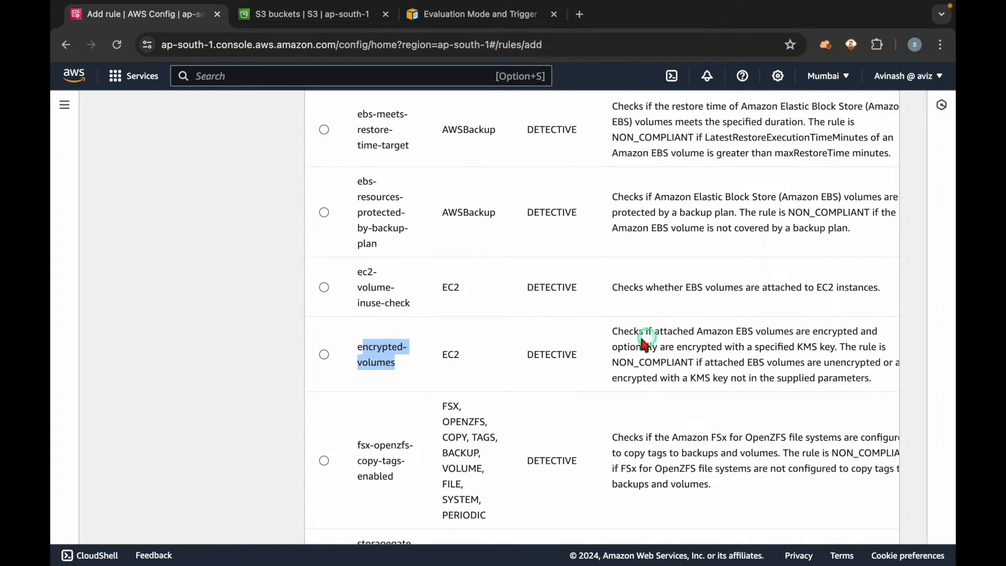
{"action": "left_click", "coordinate": [373, 362]}
{"action": "left_click", "coordinate": [651, 356]}
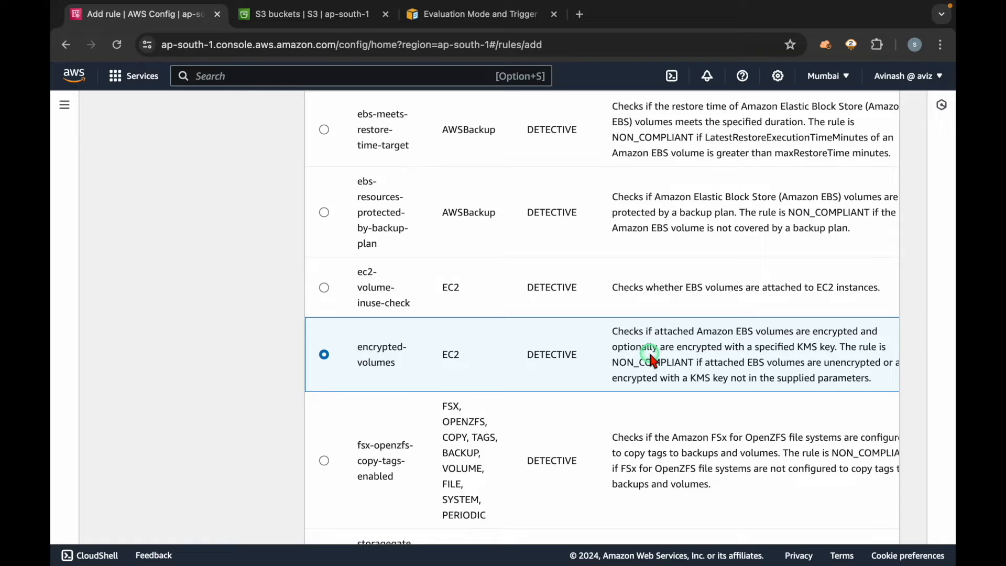
{"action": "triple_click", "coordinate": [652, 356]}
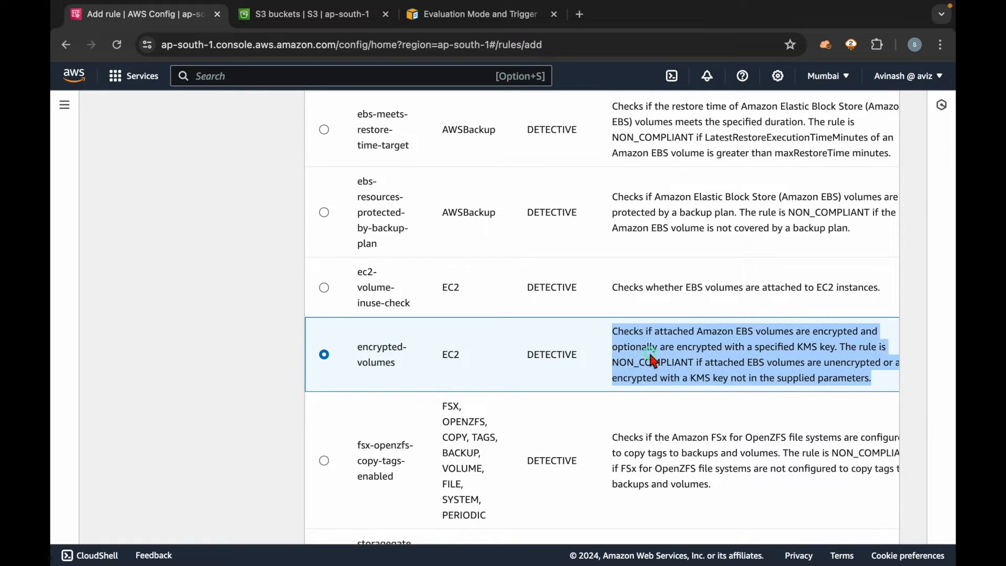
{"action": "left_click", "coordinate": [604, 353]}
{"action": "left_click", "coordinate": [377, 348]}
{"action": "triple_click", "coordinate": [377, 348]}
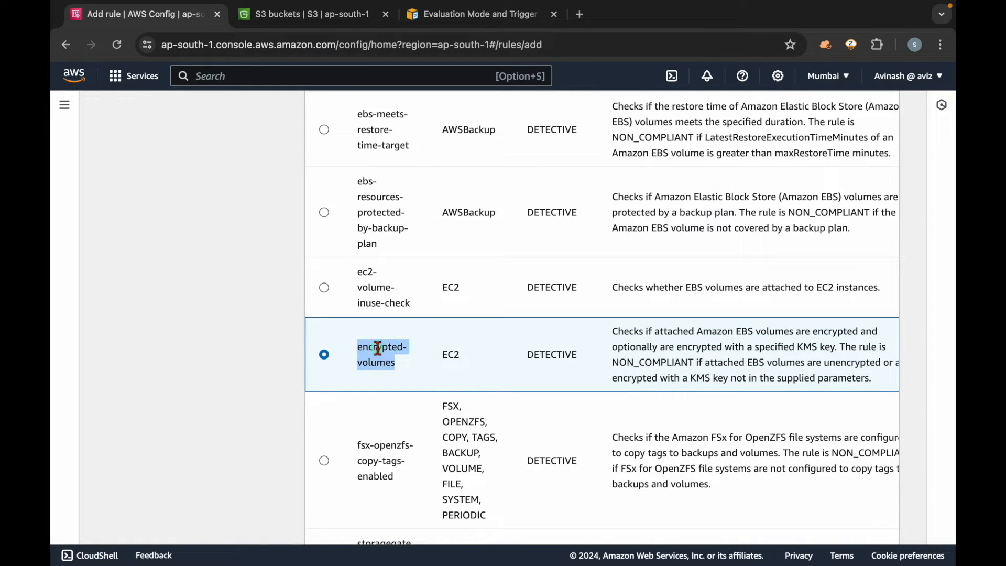
{"action": "triple_click", "coordinate": [649, 346]}
{"action": "left_click", "coordinate": [185, 352]}
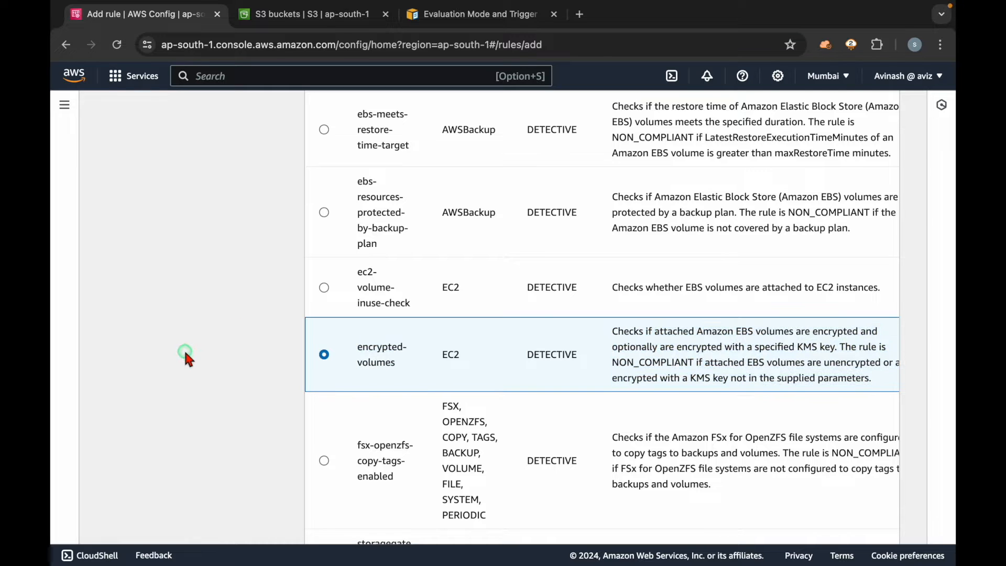
Step: Search the AWS managed rules for "public"
{"action": "scroll", "coordinate": [184, 348], "scroll_direction": "up", "scroll_amount": 15}
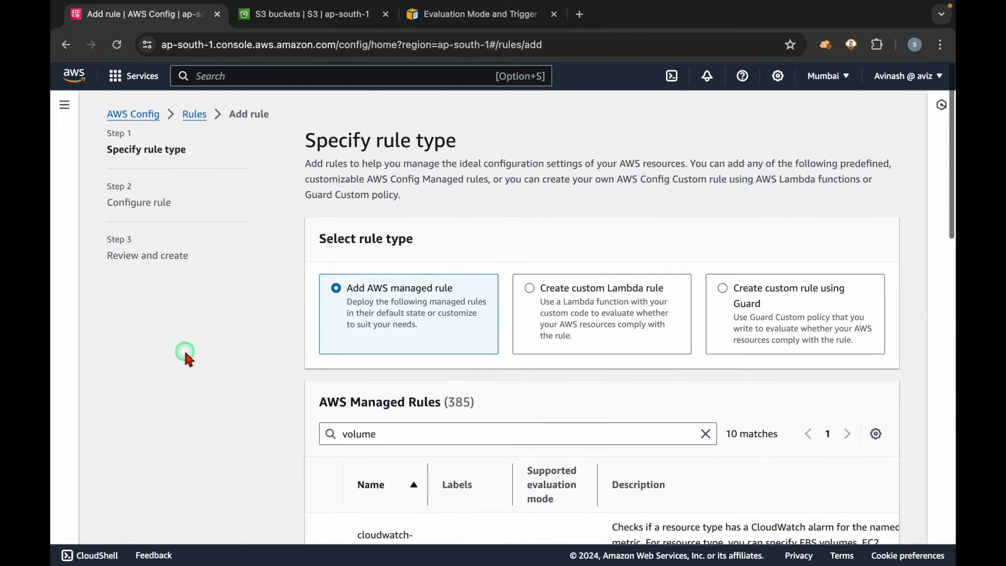
{"action": "scroll", "coordinate": [184, 348], "scroll_direction": "down", "scroll_amount": 2}
{"action": "double_click", "coordinate": [395, 245]}
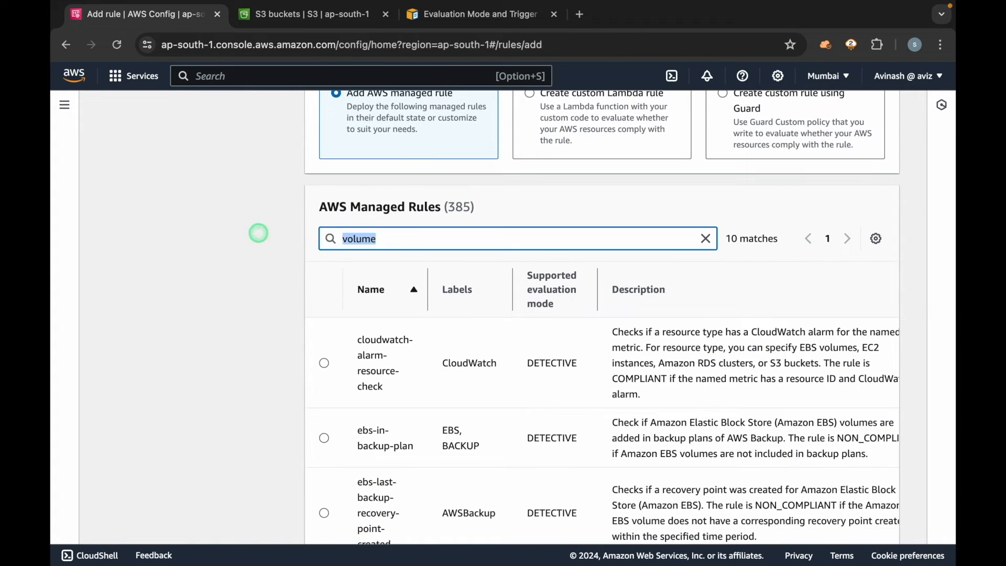
{"action": "type", "text": "public"}
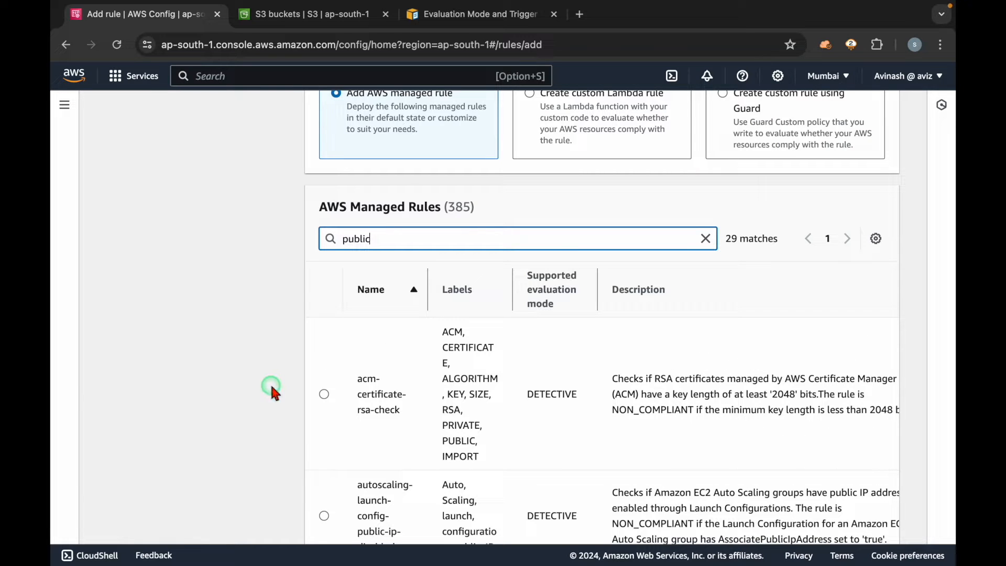
Step: Find "rds" on the page and read the rds-snapshots-public-prohibited rule's description
{"action": "key", "text": "super+f"}
{"action": "type", "text": "rds"}
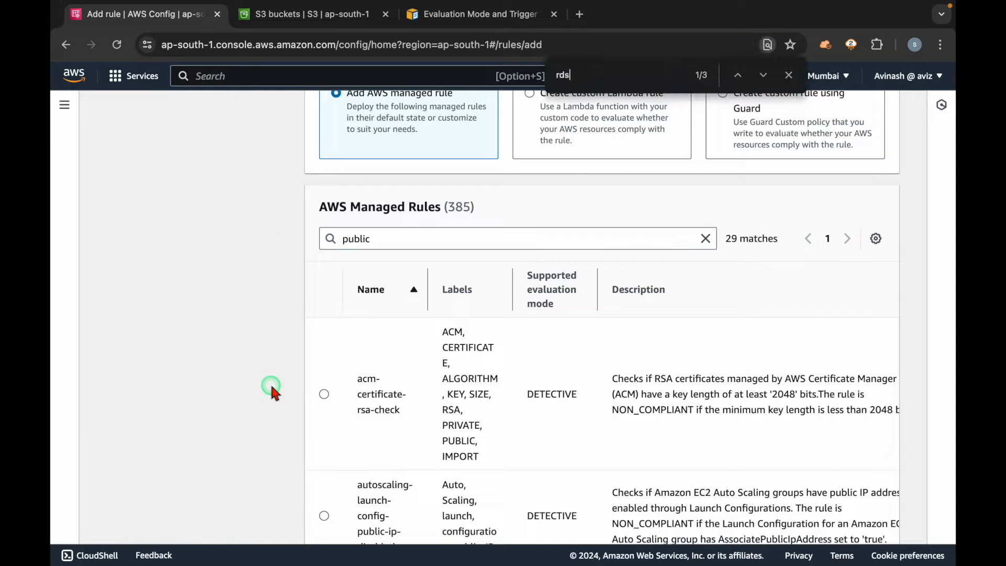
{"action": "key", "text": "Return"}
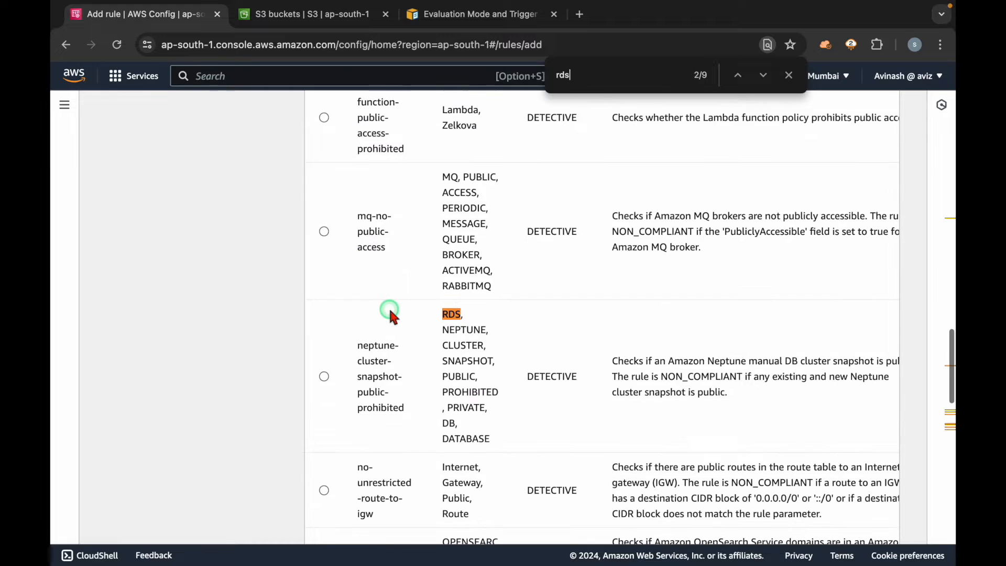
{"action": "key", "text": "Return"}
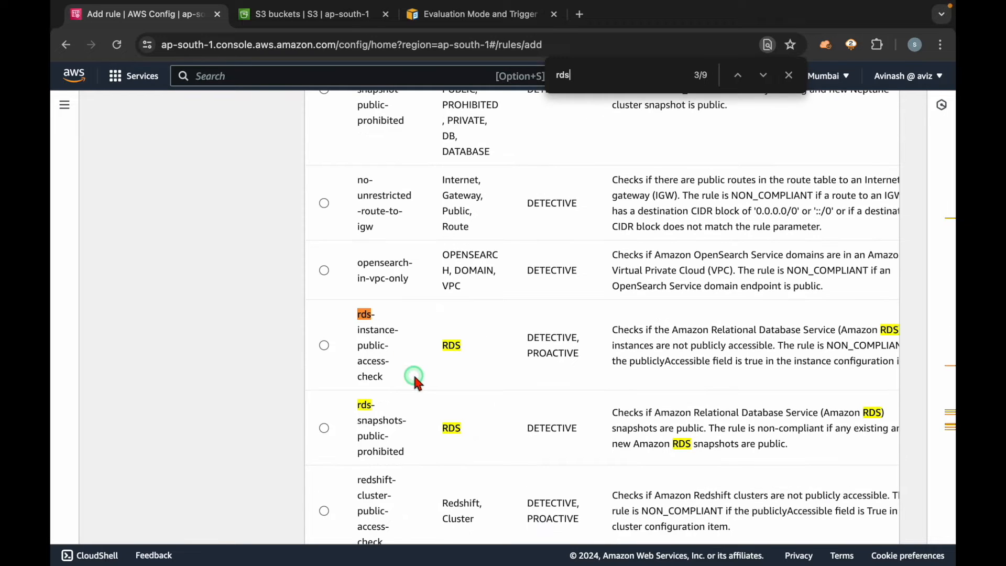
{"action": "scroll", "coordinate": [397, 389], "scroll_direction": "down", "scroll_amount": 2}
{"action": "left_click_drag", "start_coordinate": [358, 298], "coordinate": [424, 351]}
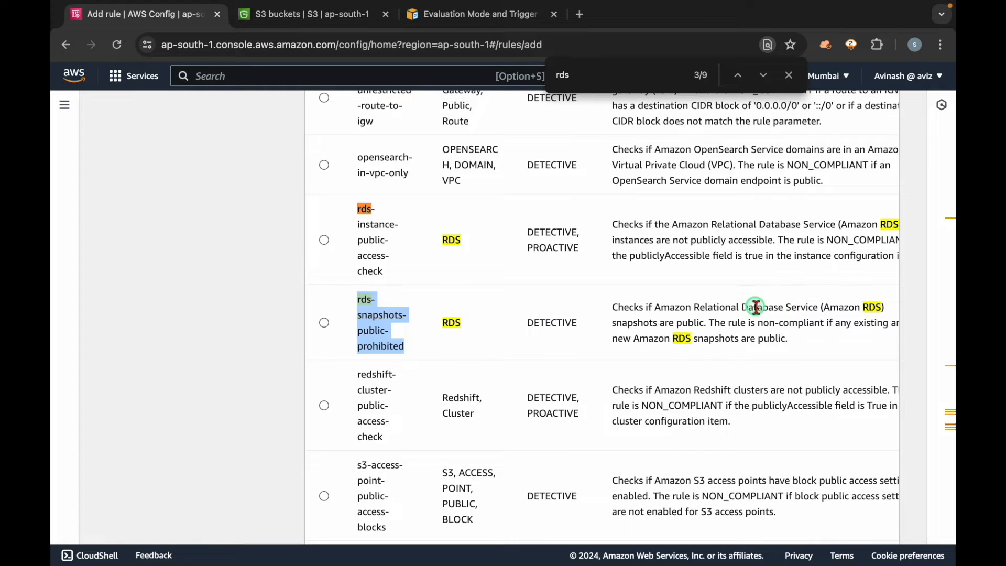
{"action": "left_click_drag", "start_coordinate": [624, 308], "coordinate": [708, 324]}
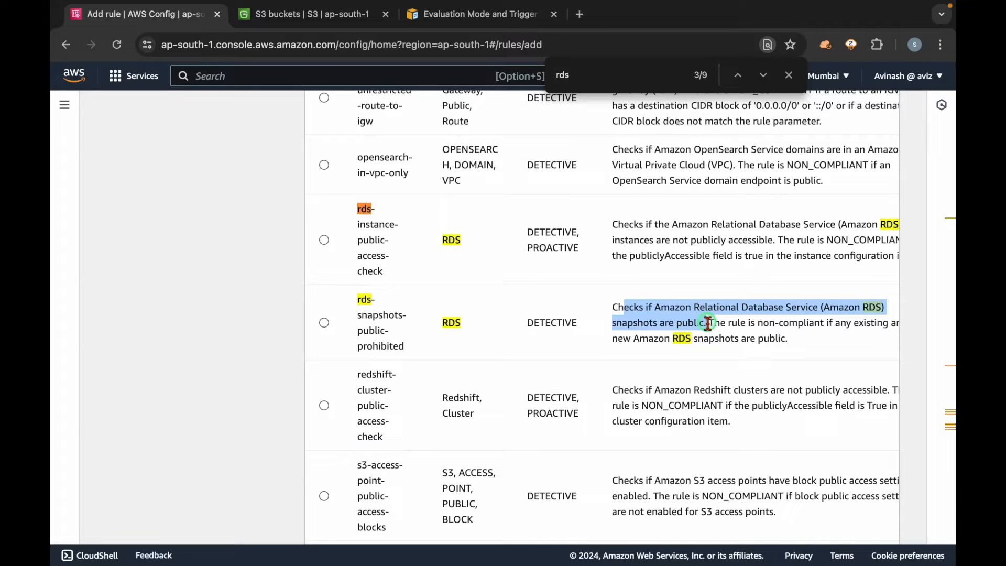
{"action": "left_click", "coordinate": [707, 323]}
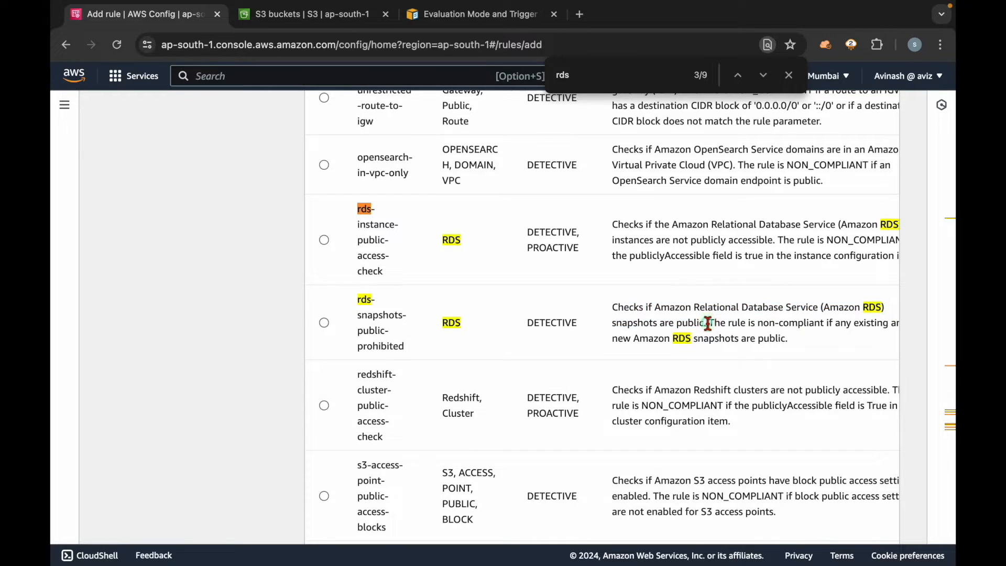
Step: Compare the supported evaluation modes of the public-access rules, including rds-instance-public-access-check
{"action": "scroll", "coordinate": [608, 293], "scroll_direction": "up", "scroll_amount": 12}
{"action": "scroll", "coordinate": [608, 293], "scroll_direction": "up", "scroll_amount": 15}
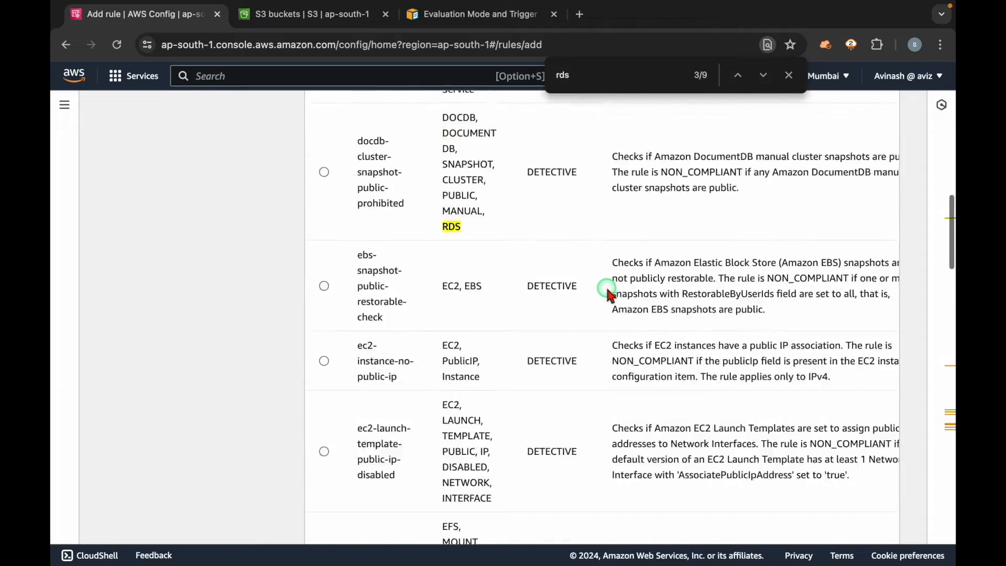
{"action": "scroll", "coordinate": [608, 293], "scroll_direction": "down", "scroll_amount": 5}
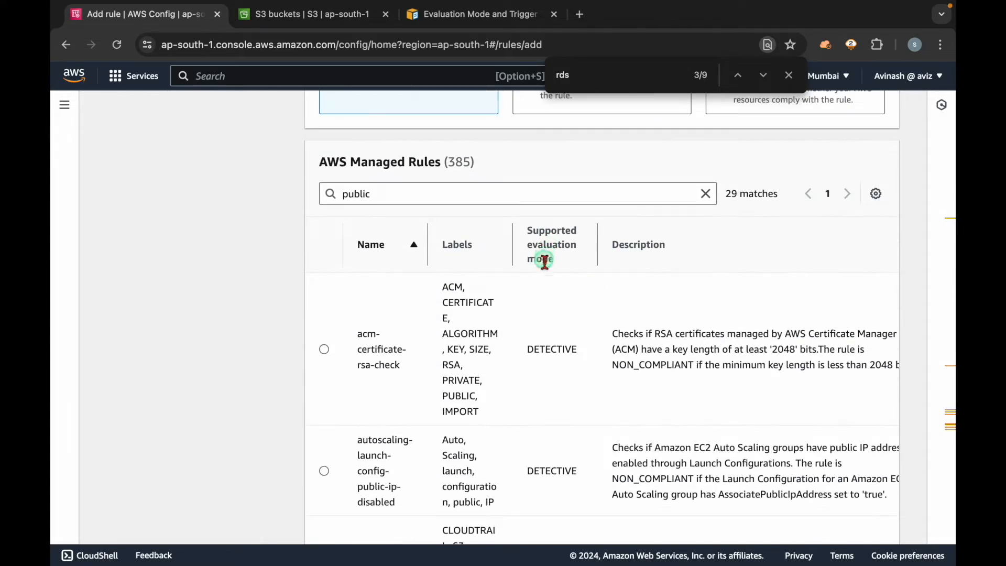
{"action": "triple_click", "coordinate": [544, 239]}
{"action": "scroll", "coordinate": [567, 351], "scroll_direction": "down", "scroll_amount": 5}
{"action": "double_click", "coordinate": [543, 289]}
{"action": "scroll", "coordinate": [557, 367], "scroll_direction": "down", "scroll_amount": 5}
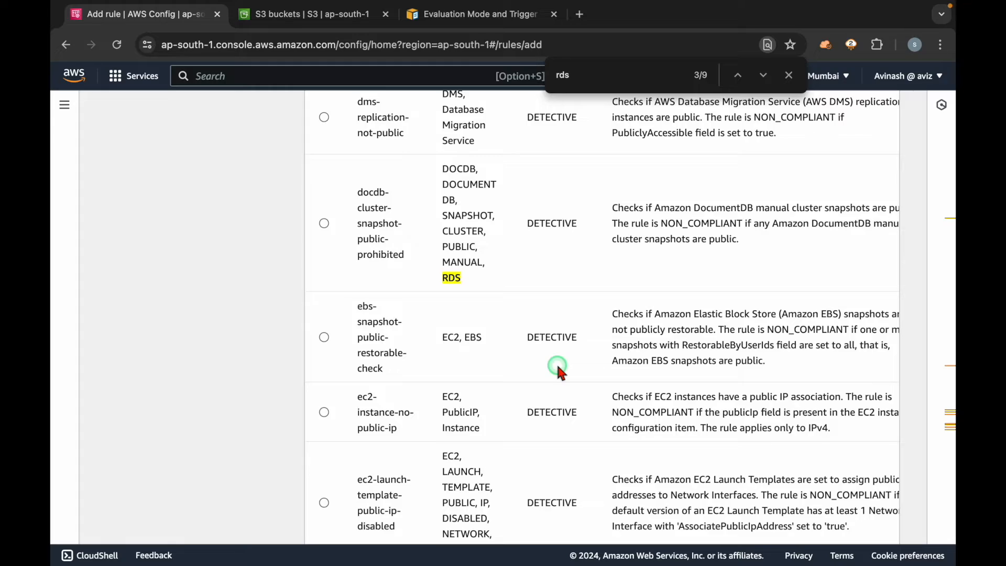
{"action": "scroll", "coordinate": [559, 369], "scroll_direction": "down", "scroll_amount": 10}
{"action": "scroll", "coordinate": [559, 370], "scroll_direction": "down", "scroll_amount": 15}
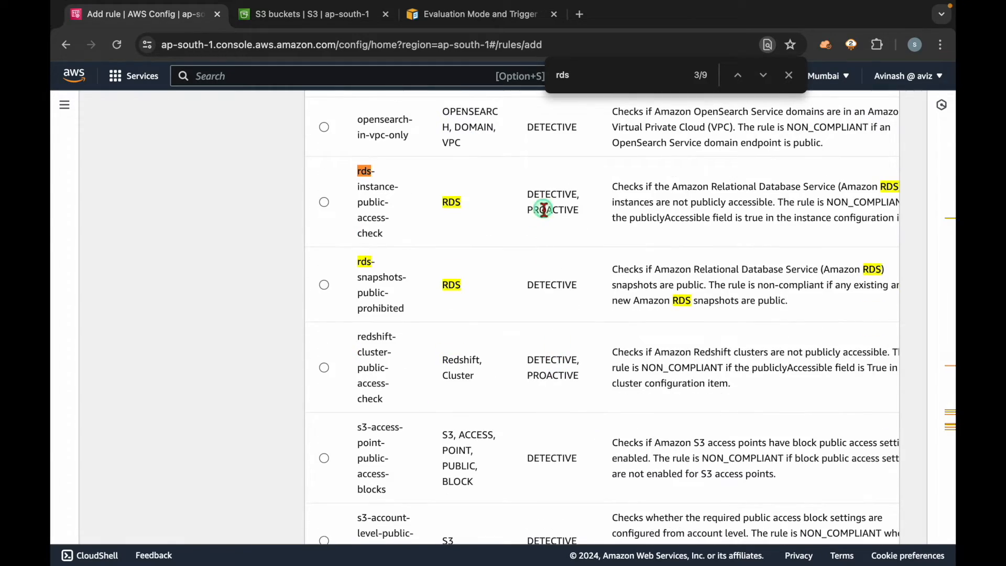
{"action": "double_click", "coordinate": [544, 210]}
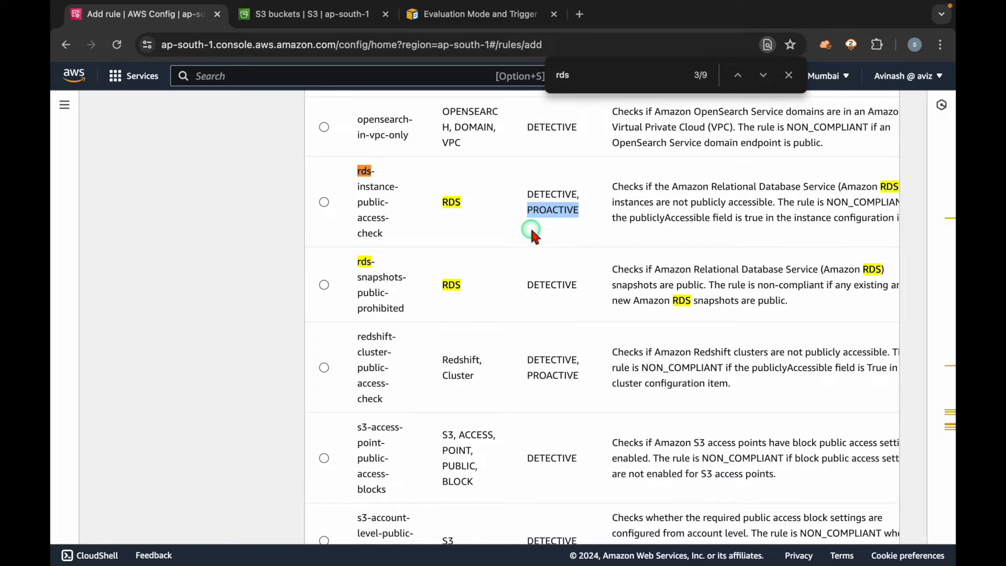
Step: Read the developer guide's evaluation modes section and its note on avoiding unnecessary AWS Config evaluations
{"action": "left_click", "coordinate": [463, 19]}
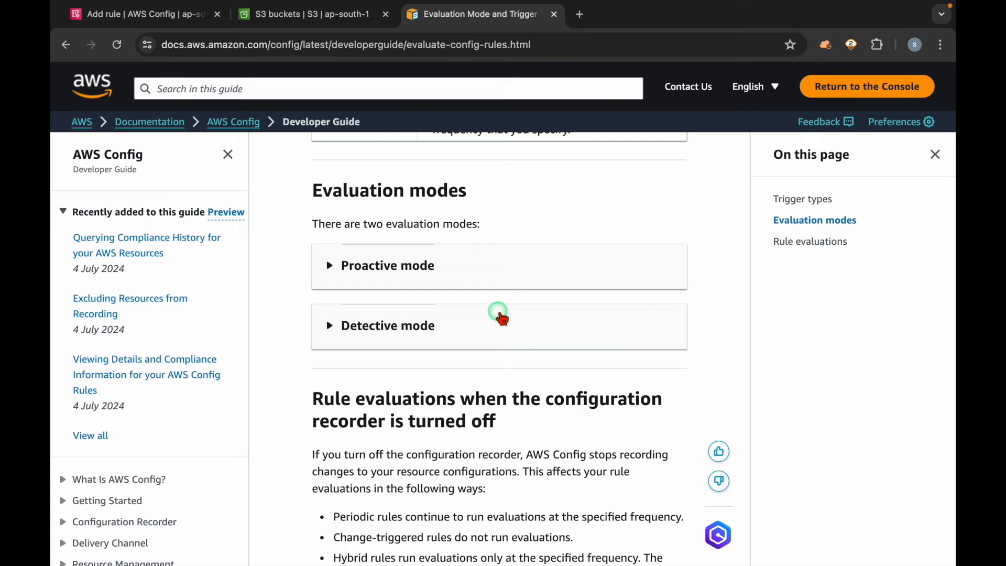
{"action": "scroll", "coordinate": [499, 315], "scroll_direction": "down", "scroll_amount": 7}
{"action": "scroll", "coordinate": [499, 313], "scroll_direction": "down", "scroll_amount": 1}
{"action": "left_click_drag", "start_coordinate": [346, 285], "coordinate": [602, 285]}
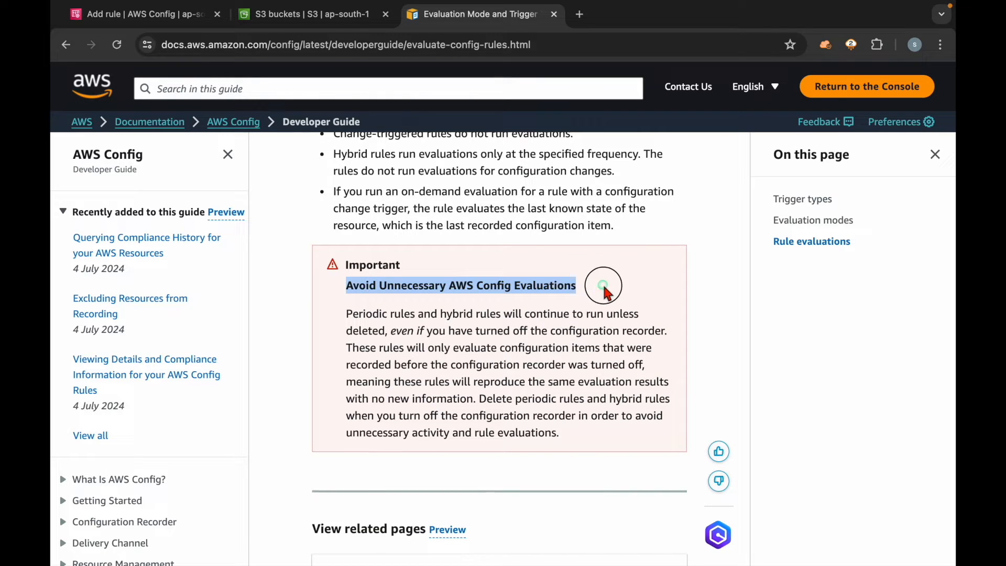
{"action": "left_click", "coordinate": [440, 345]}
{"action": "left_click_drag", "start_coordinate": [347, 318], "coordinate": [515, 318]}
{"action": "left_click", "coordinate": [473, 397]}
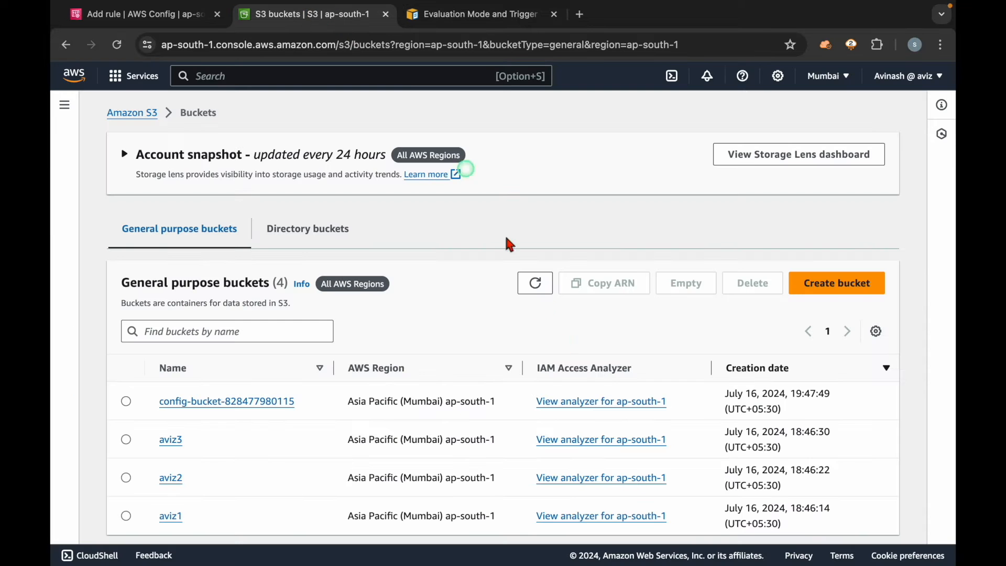
Step: Return to the Add rule page, check the opensearch-in-vpc-only rule's evaluation mode and close the page search
{"action": "left_click", "coordinate": [314, 14]}
{"action": "left_click", "coordinate": [264, 107]}
{"action": "left_click", "coordinate": [149, 17]}
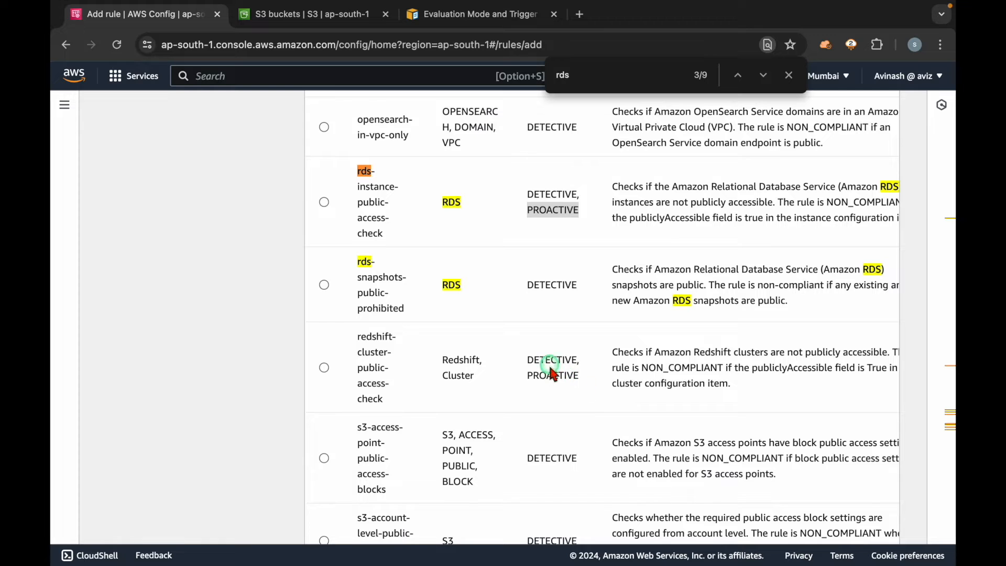
{"action": "double_click", "coordinate": [550, 131]}
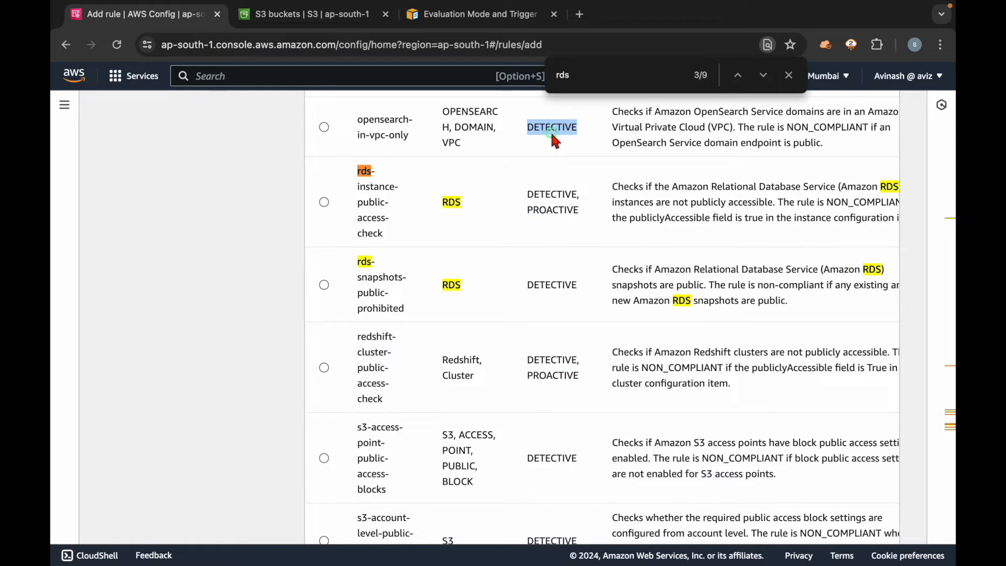
{"action": "left_click", "coordinate": [789, 75]}
{"action": "left_click", "coordinate": [270, 306]}
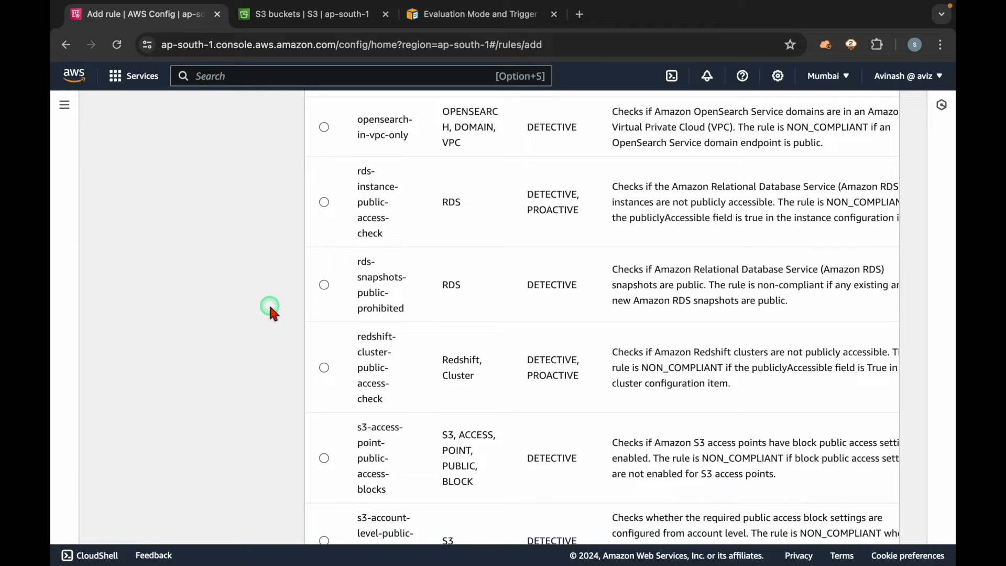
Step: Replace the managed rules search term with "versioning"
{"action": "scroll", "coordinate": [303, 307], "scroll_direction": "up", "scroll_amount": 20}
{"action": "scroll", "coordinate": [302, 307], "scroll_direction": "down", "scroll_amount": 3}
{"action": "left_click_drag", "start_coordinate": [386, 297], "coordinate": [290, 307]}
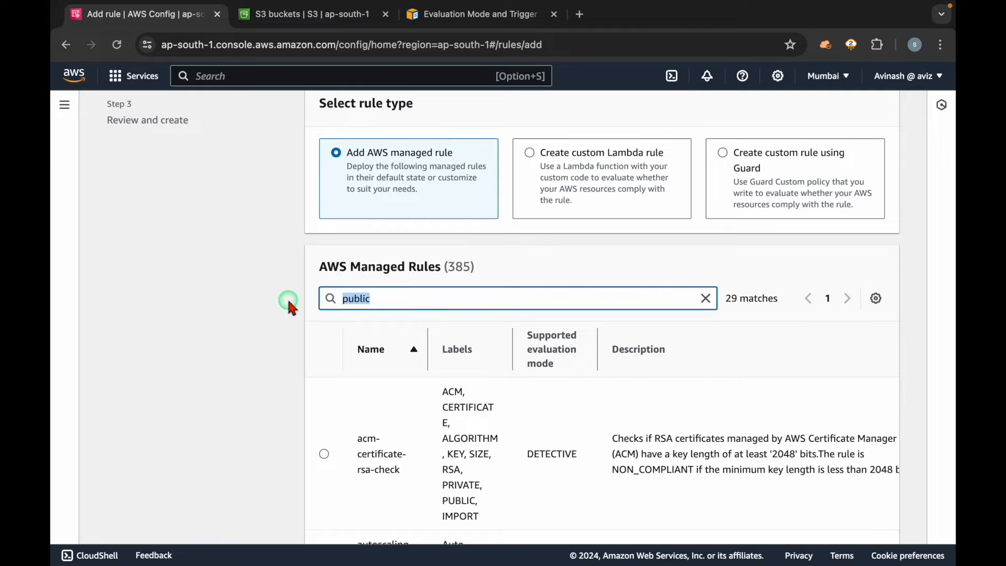
{"action": "type", "text": "versioning"}
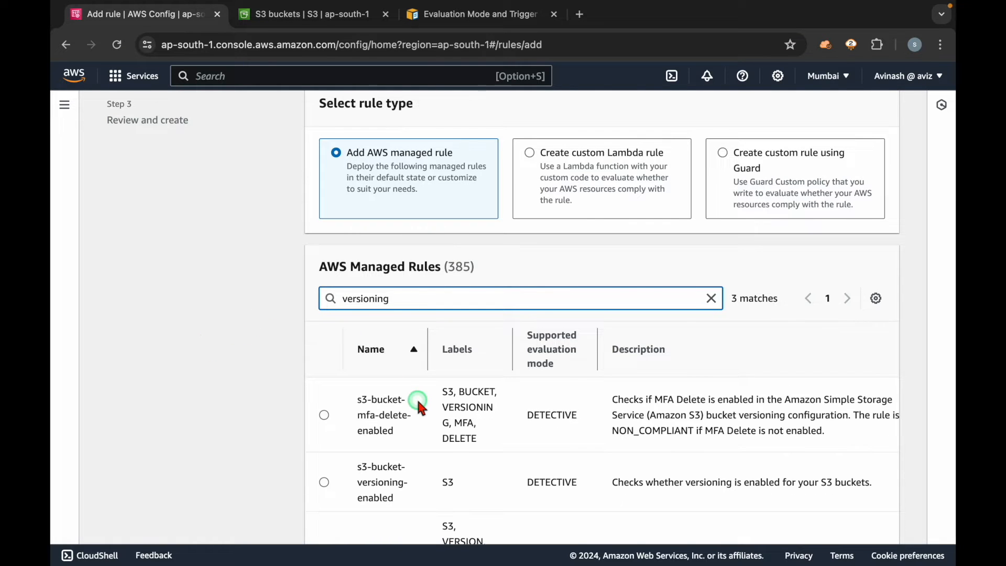
{"action": "scroll", "coordinate": [416, 397], "scroll_direction": "down", "scroll_amount": 3}
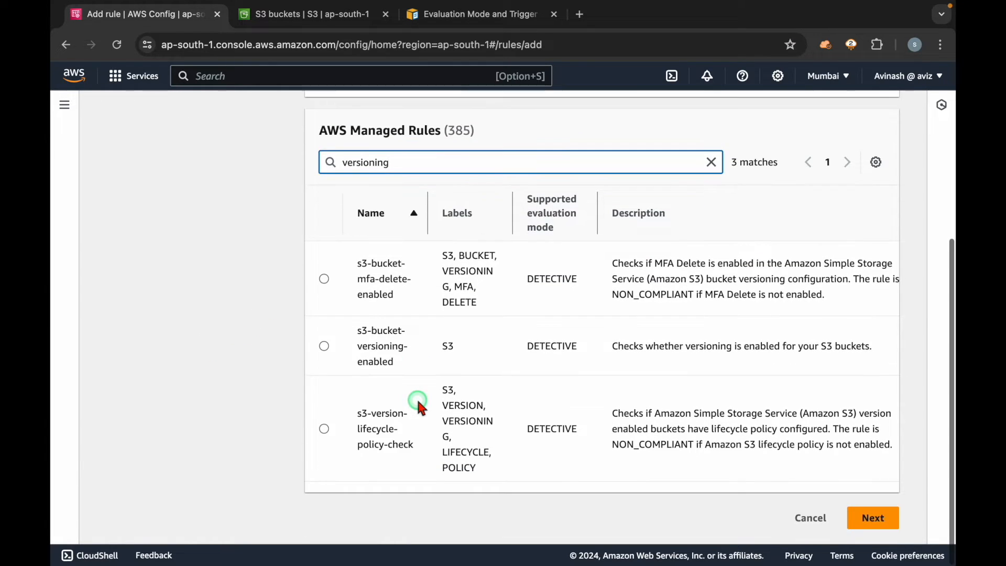
Step: Select the s3-bucket-versioning-enabled managed rule and continue to its configuration
{"action": "left_click", "coordinate": [404, 369]}
{"action": "left_click_drag", "start_coordinate": [405, 372], "coordinate": [342, 330]}
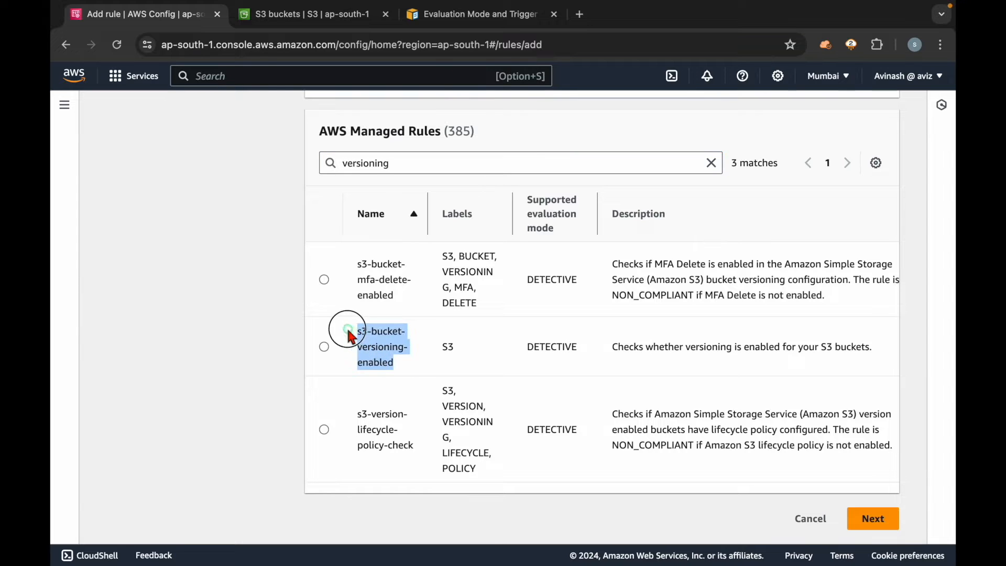
{"action": "left_click", "coordinate": [324, 349]}
{"action": "left_click_drag", "start_coordinate": [611, 346], "coordinate": [878, 352]}
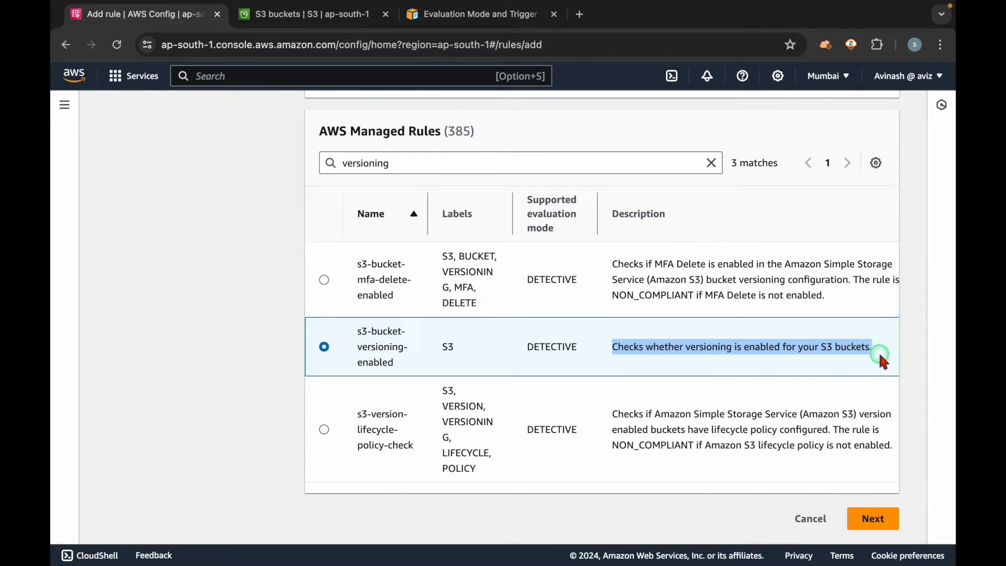
{"action": "left_click", "coordinate": [863, 361]}
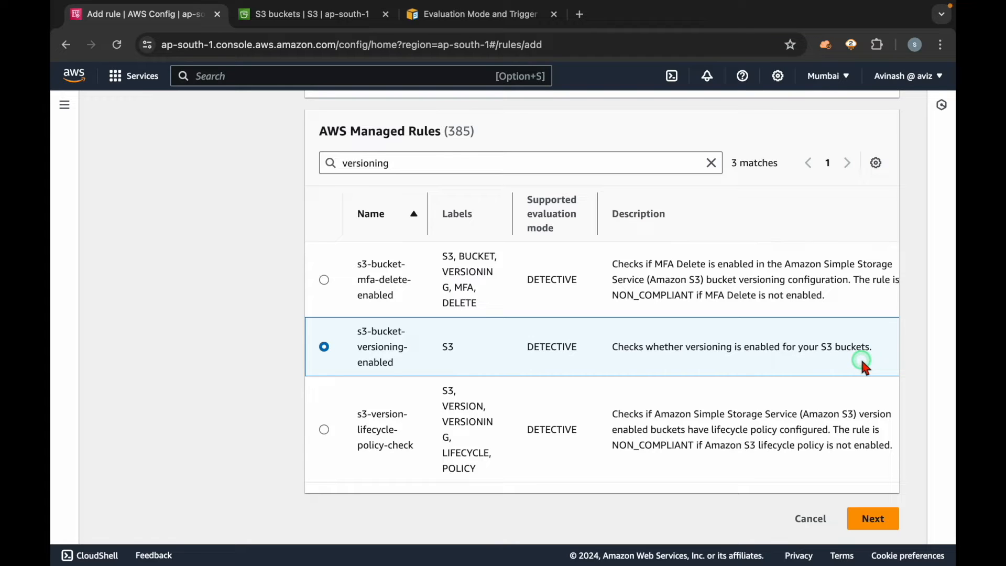
{"action": "left_click", "coordinate": [872, 517]}
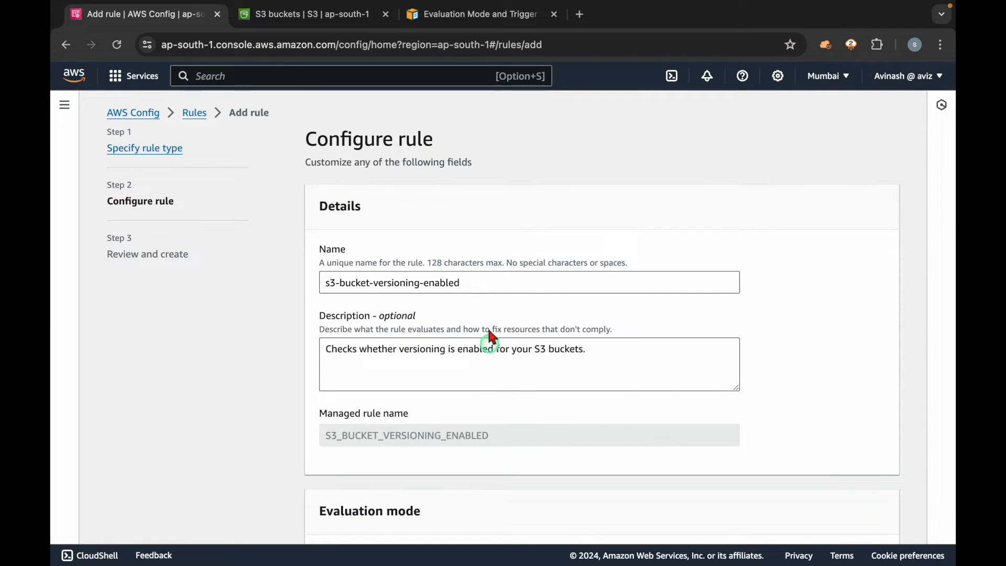
Step: Review the rule's name, description, evaluation mode and trigger type
{"action": "left_click", "coordinate": [489, 289]}
{"action": "left_click_drag", "start_coordinate": [489, 289], "coordinate": [259, 286]}
{"action": "left_click", "coordinate": [235, 364]}
{"action": "scroll", "coordinate": [235, 365], "scroll_direction": "down", "scroll_amount": 5}
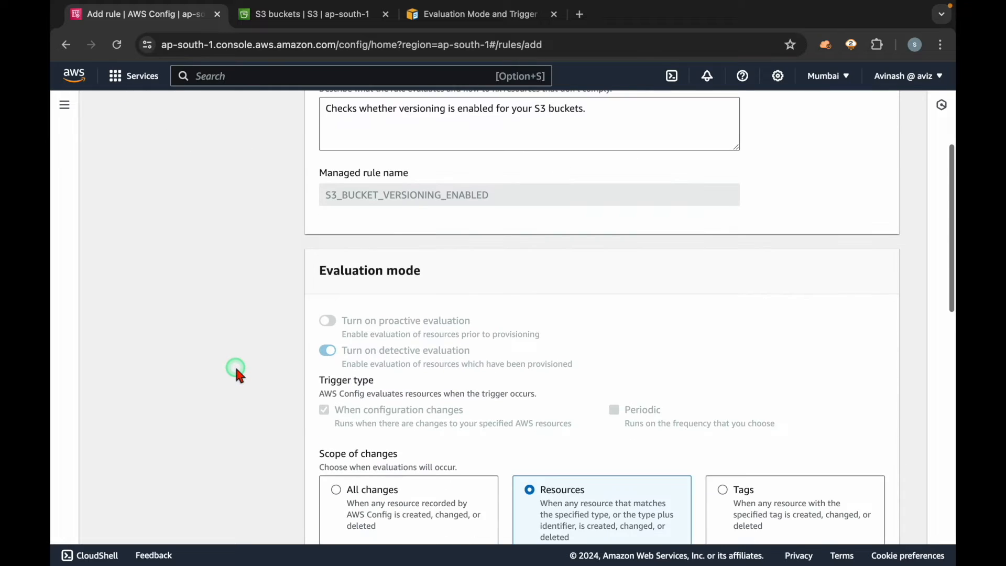
{"action": "scroll", "coordinate": [235, 369], "scroll_direction": "down", "scroll_amount": 5}
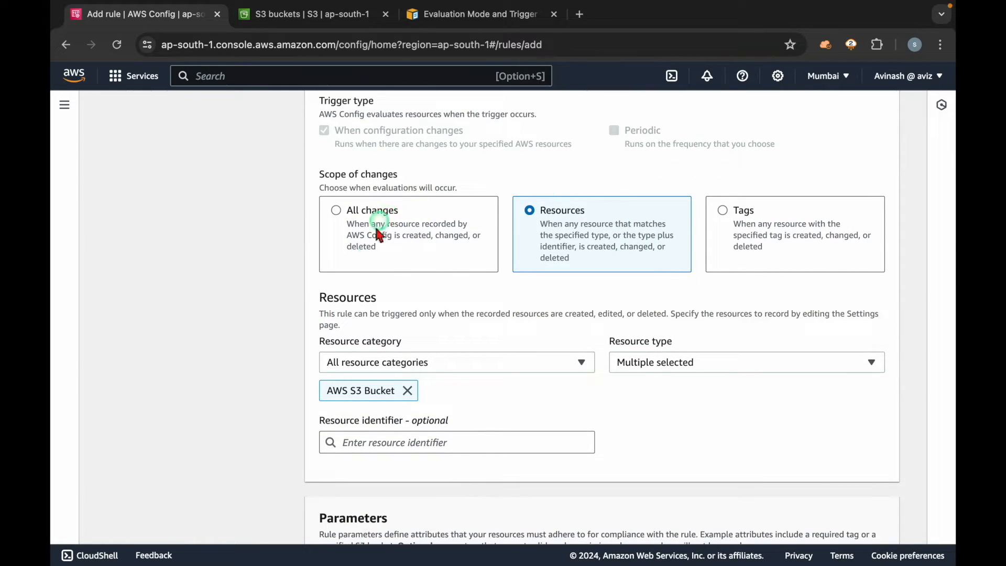
Step: Check the rule's Resources scope of changes and the AWS S3 Bucket resource type
{"action": "left_click_drag", "start_coordinate": [554, 209], "coordinate": [611, 264]}
{"action": "scroll", "coordinate": [612, 266], "scroll_direction": "down", "scroll_amount": 3}
{"action": "left_click", "coordinate": [711, 363]}
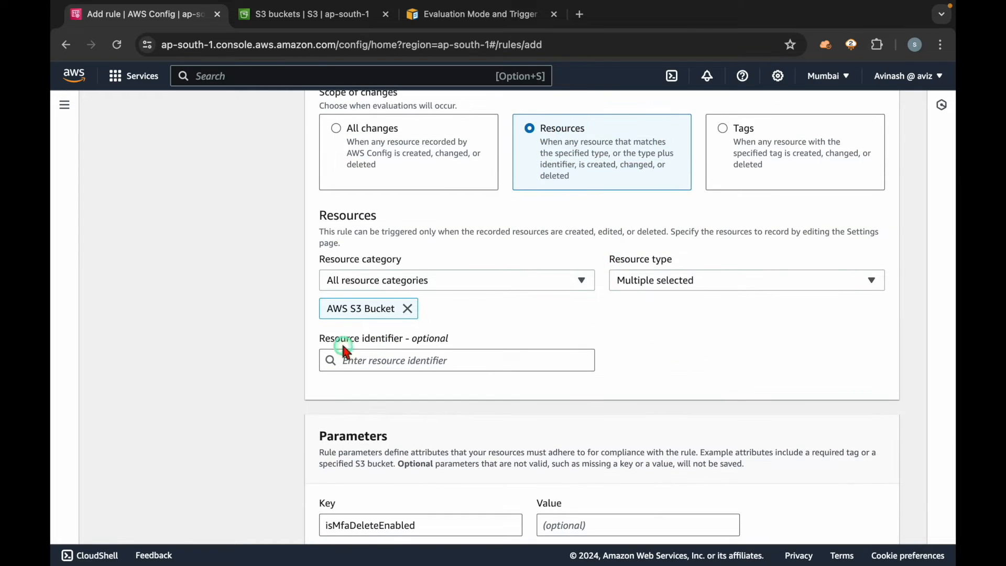
{"action": "left_click_drag", "start_coordinate": [332, 307], "coordinate": [377, 305]}
{"action": "double_click", "coordinate": [555, 138]}
{"action": "left_click", "coordinate": [557, 139]}
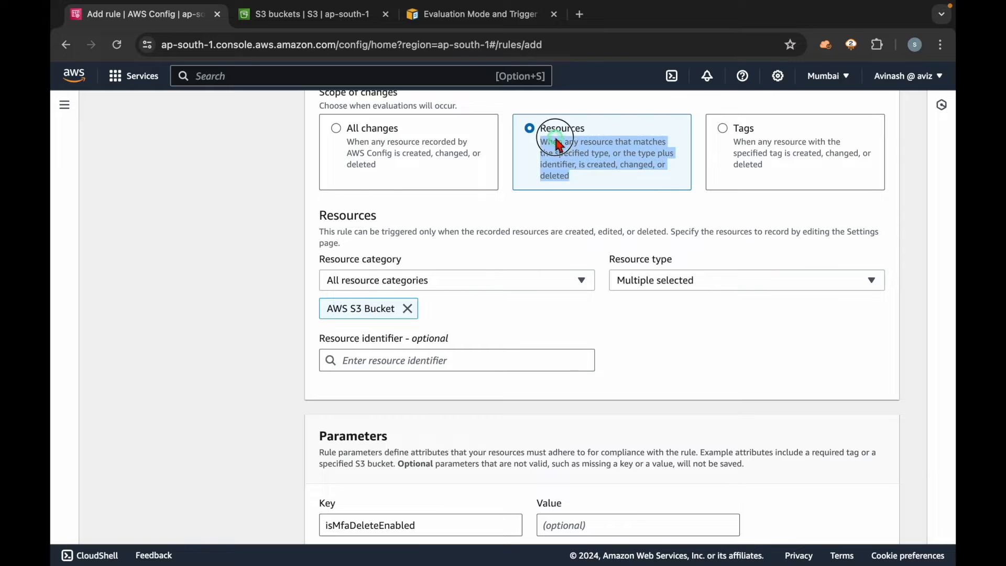
{"action": "triple_click", "coordinate": [337, 308]}
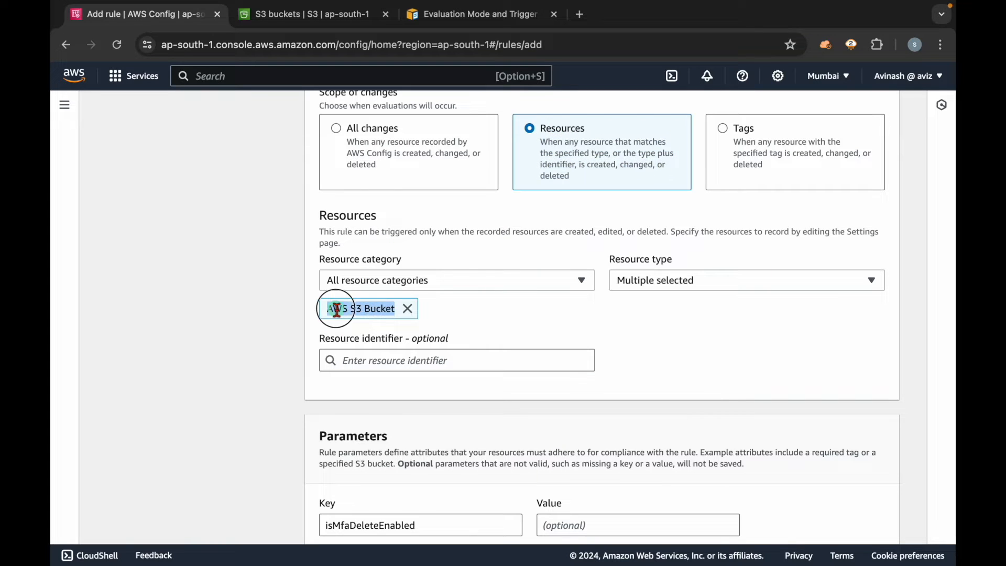
Step: Remove the isMfaDeleteEnabled parameter, leave the rule tags empty and proceed to the rule's final review
{"action": "left_click", "coordinate": [764, 349]}
{"action": "scroll", "coordinate": [763, 348], "scroll_direction": "down", "scroll_amount": 4}
{"action": "left_click", "coordinate": [708, 343]}
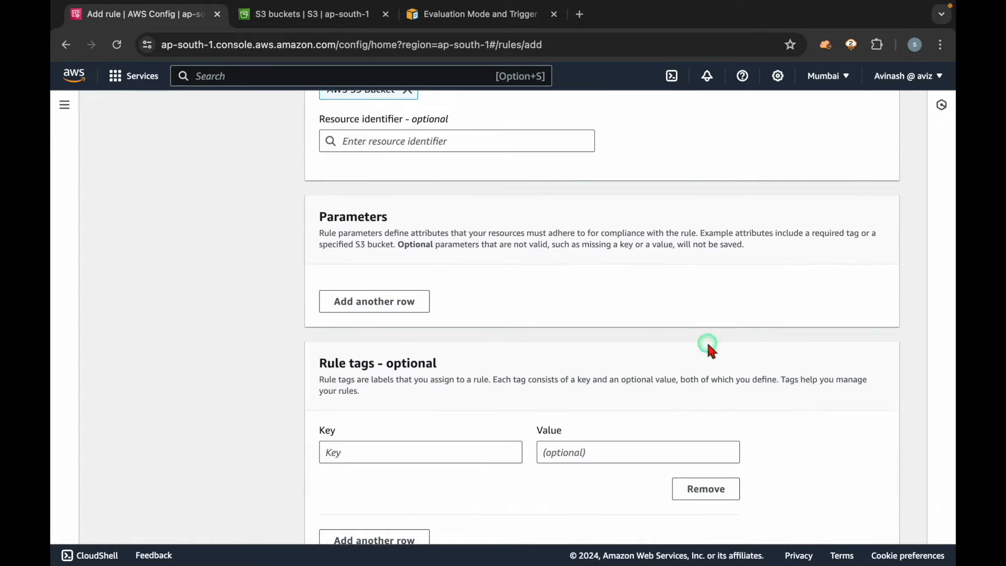
{"action": "scroll", "coordinate": [496, 322], "scroll_direction": "down", "scroll_amount": 2}
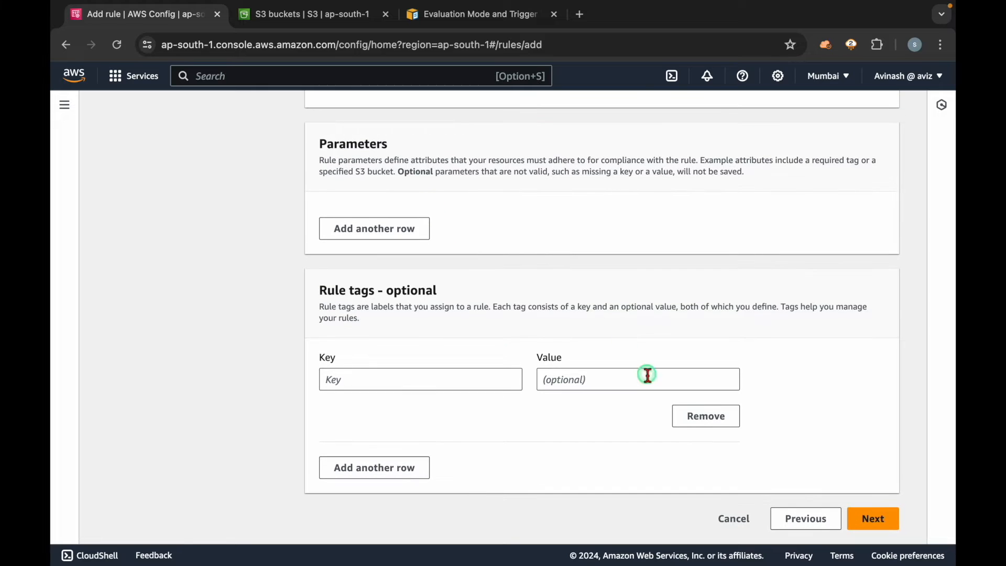
{"action": "left_click", "coordinate": [873, 517]}
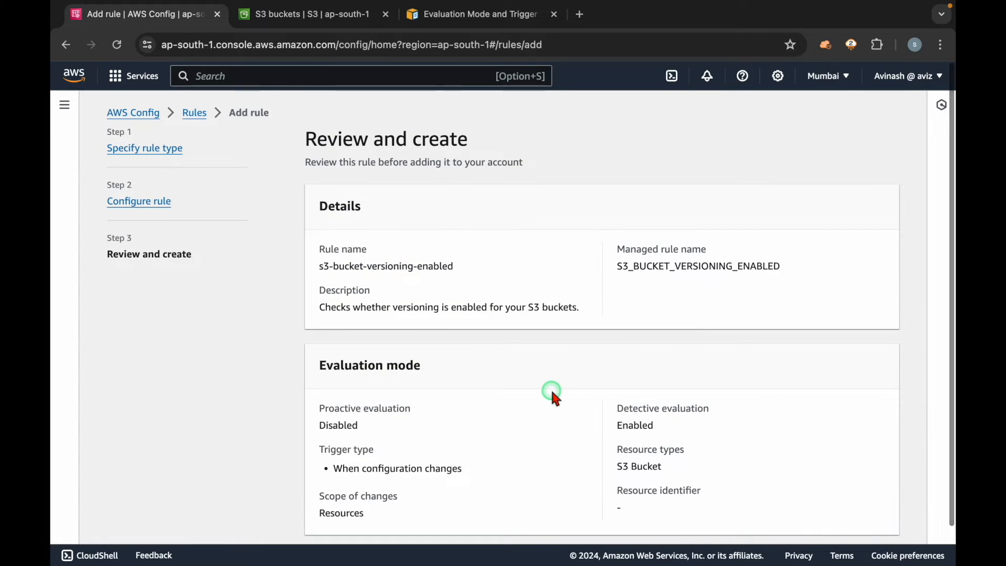
Step: Save the reviewed s3-bucket-versioning-enabled rule to the account and open its details
{"action": "scroll", "coordinate": [554, 399], "scroll_direction": "down", "scroll_amount": 3}
{"action": "left_click", "coordinate": [872, 519]}
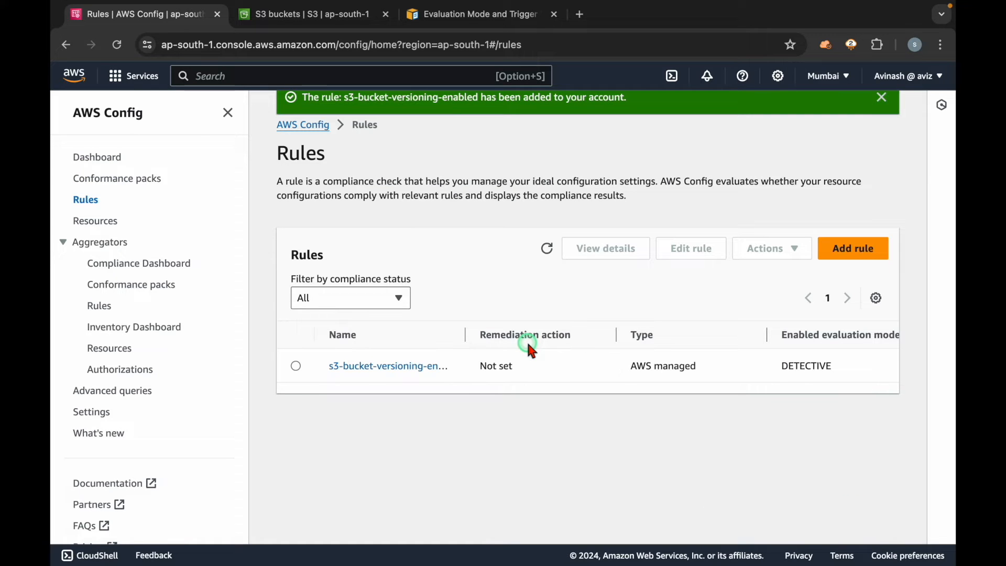
{"action": "left_click", "coordinate": [383, 368]}
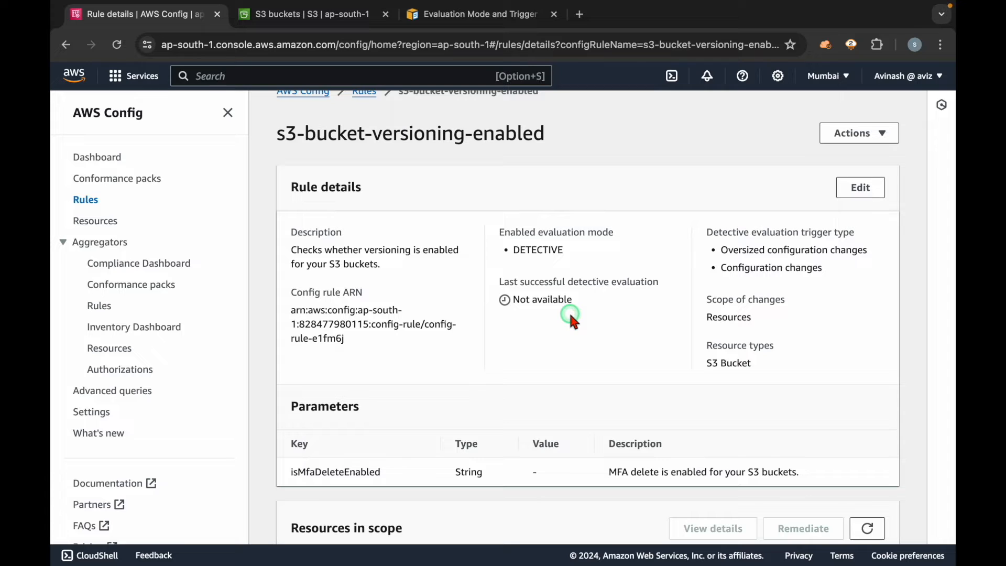
Step: Check the rule's last successful detective evaluation and its list of resources in scope
{"action": "triple_click", "coordinate": [543, 302]}
{"action": "left_click", "coordinate": [574, 323]}
{"action": "left_click_drag", "start_coordinate": [569, 282], "coordinate": [659, 283]}
{"action": "left_click_drag", "start_coordinate": [627, 326], "coordinate": [521, 301]}
{"action": "left_click", "coordinate": [595, 345]}
{"action": "left_click_drag", "start_coordinate": [588, 313], "coordinate": [511, 300]}
{"action": "scroll", "coordinate": [558, 307], "scroll_direction": "down", "scroll_amount": 3}
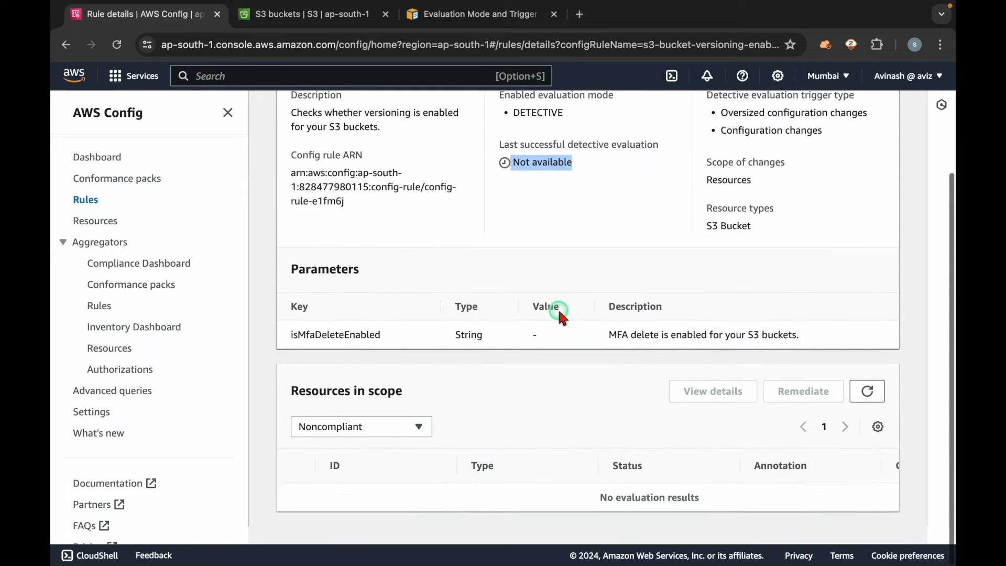
Step: Refresh the rule's resources in scope and recheck the last successful detective evaluation
{"action": "left_click", "coordinate": [867, 410]}
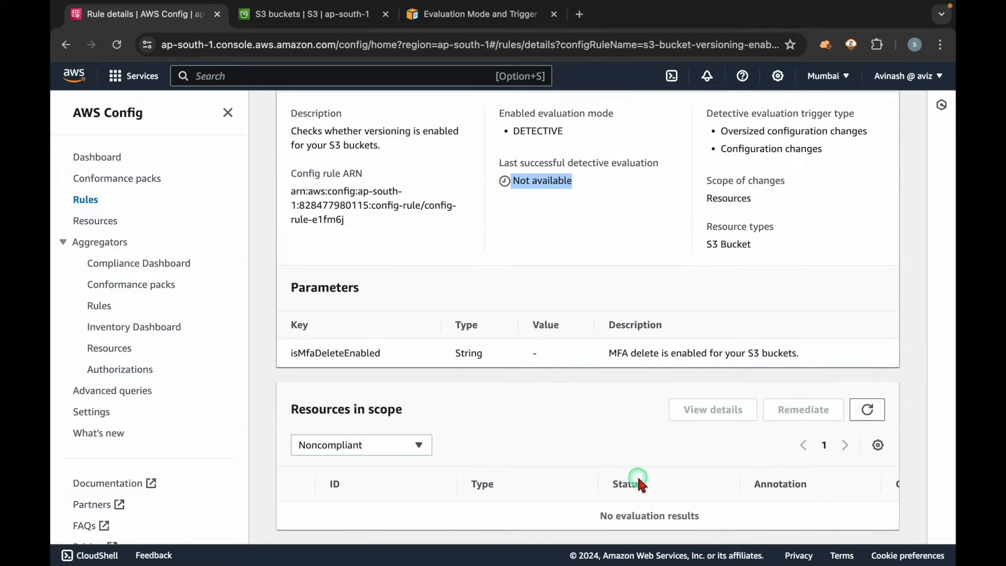
{"action": "triple_click", "coordinate": [582, 162]}
{"action": "left_click", "coordinate": [576, 200]}
{"action": "scroll", "coordinate": [574, 196], "scroll_direction": "up", "scroll_amount": 3}
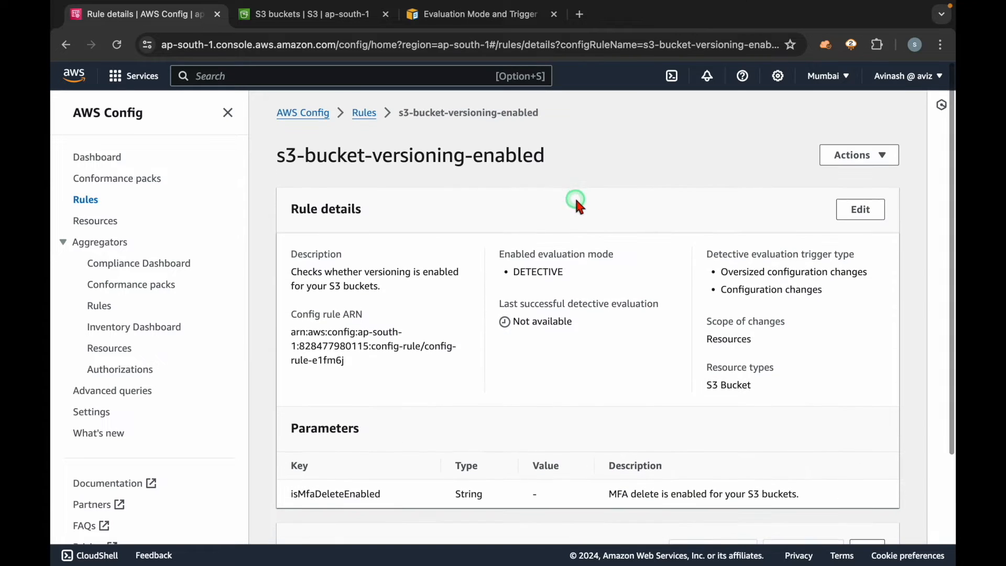
Step: Reload the rule details page, check the evaluation time and refresh the resources in scope
{"action": "left_click", "coordinate": [118, 46]}
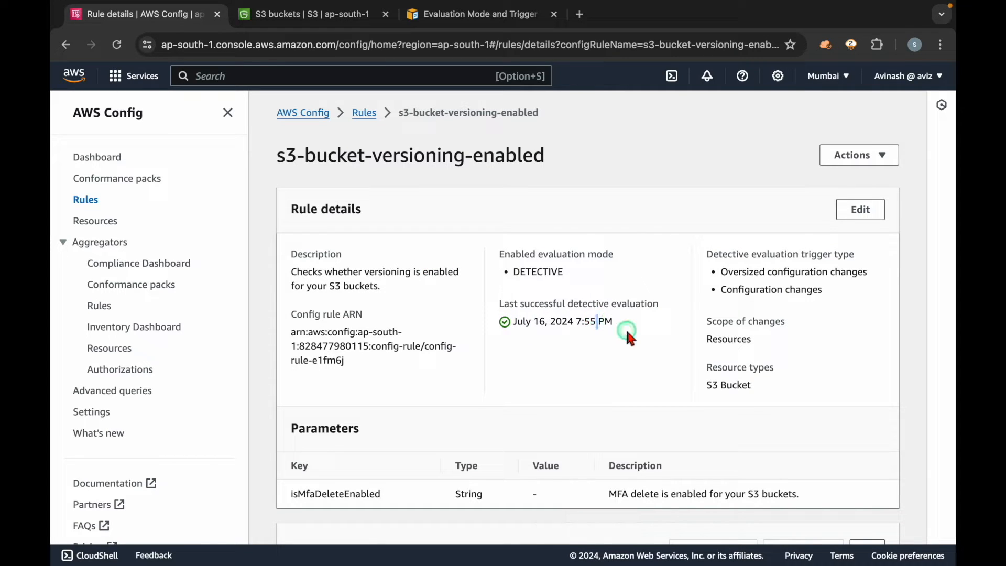
{"action": "triple_click", "coordinate": [619, 324]}
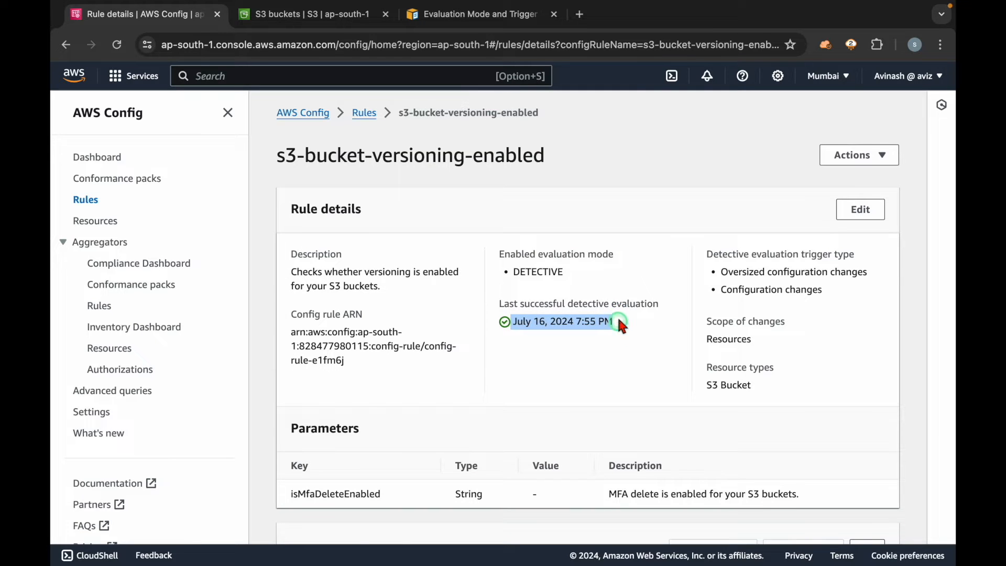
{"action": "scroll", "coordinate": [620, 325], "scroll_direction": "down", "scroll_amount": 3}
{"action": "left_click", "coordinate": [867, 410]}
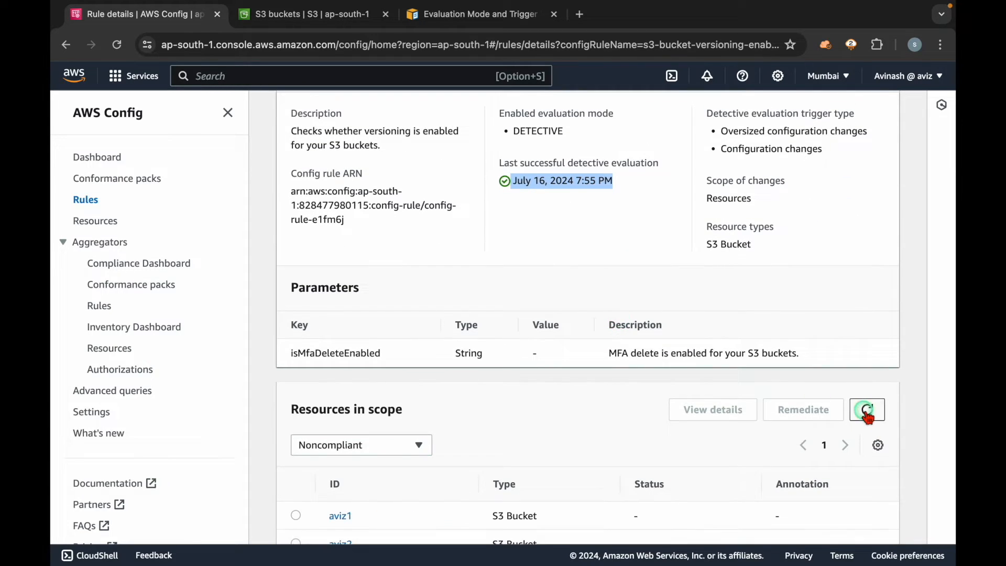
Step: Examine the noncompliant S3 buckets in the rule's scope and the compliance filter options
{"action": "scroll", "coordinate": [644, 408], "scroll_direction": "down", "scroll_amount": 2}
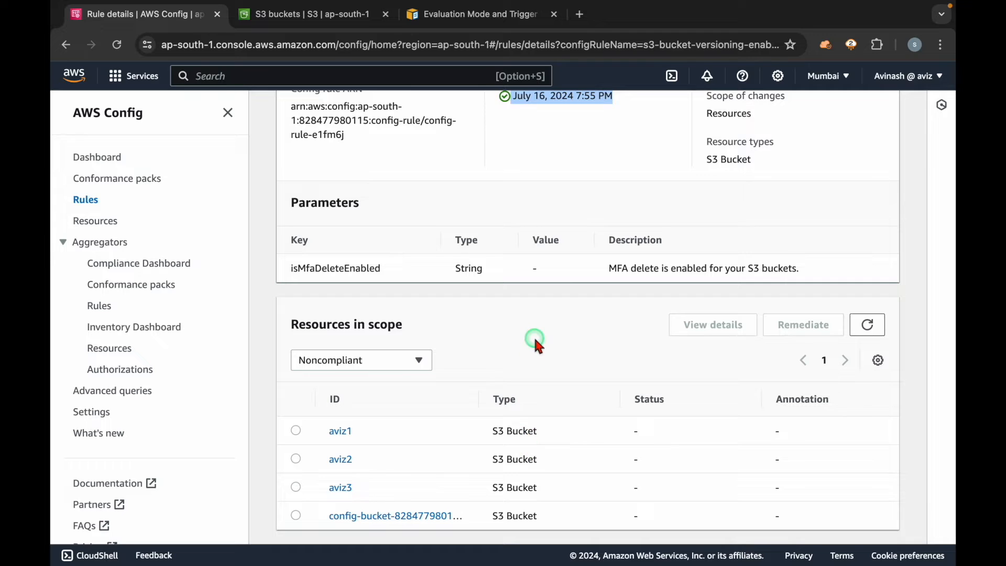
{"action": "left_click", "coordinate": [535, 341]}
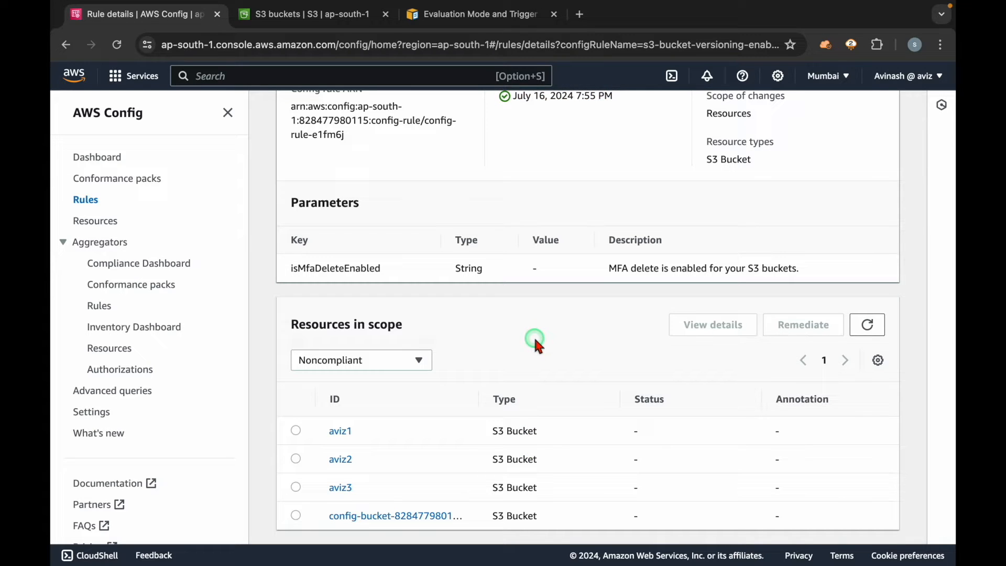
{"action": "left_click", "coordinate": [417, 360]}
{"action": "left_click", "coordinate": [415, 360]}
{"action": "scroll", "coordinate": [505, 341], "scroll_direction": "up", "scroll_amount": 5}
{"action": "scroll", "coordinate": [505, 341], "scroll_direction": "down", "scroll_amount": 5}
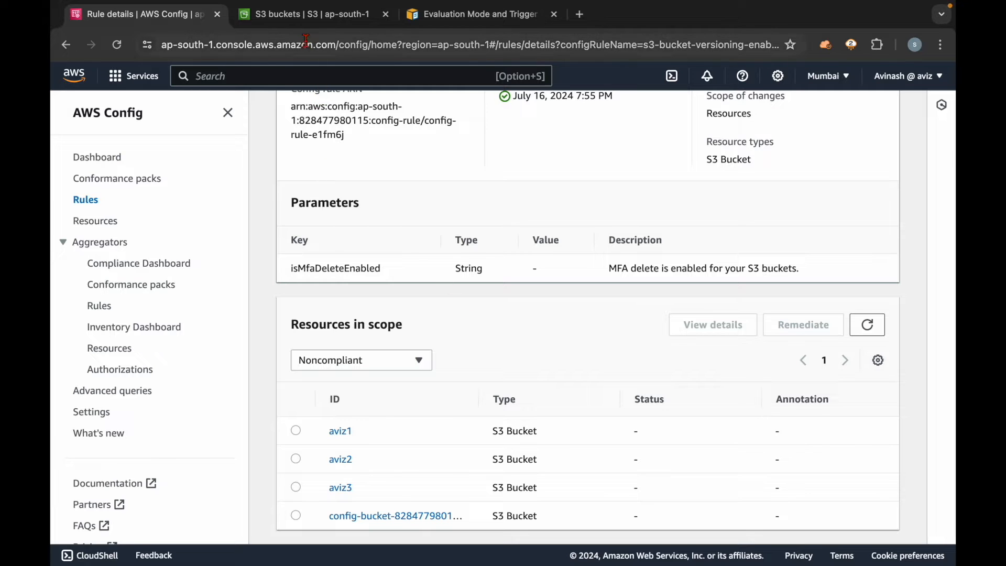
Step: Switch to the S3 console and enable Bucket Versioning for the aviz1 bucket, saving the change
{"action": "key", "text": "ctrl+Tab"}
{"action": "scroll", "coordinate": [422, 298], "scroll_direction": "down", "scroll_amount": 1}
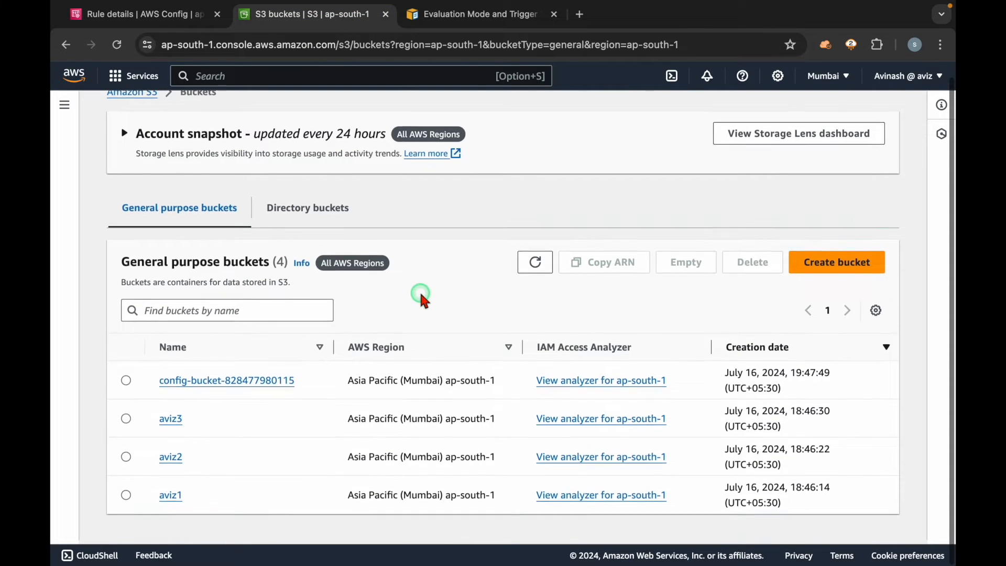
{"action": "left_click", "coordinate": [170, 502]}
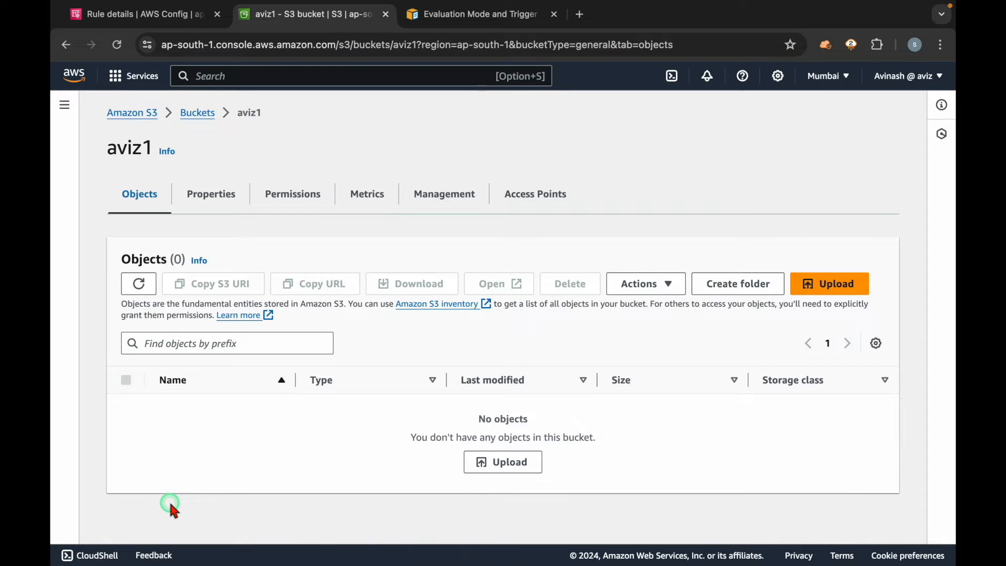
{"action": "left_click", "coordinate": [209, 199]}
{"action": "scroll", "coordinate": [194, 378], "scroll_direction": "down", "scroll_amount": 2}
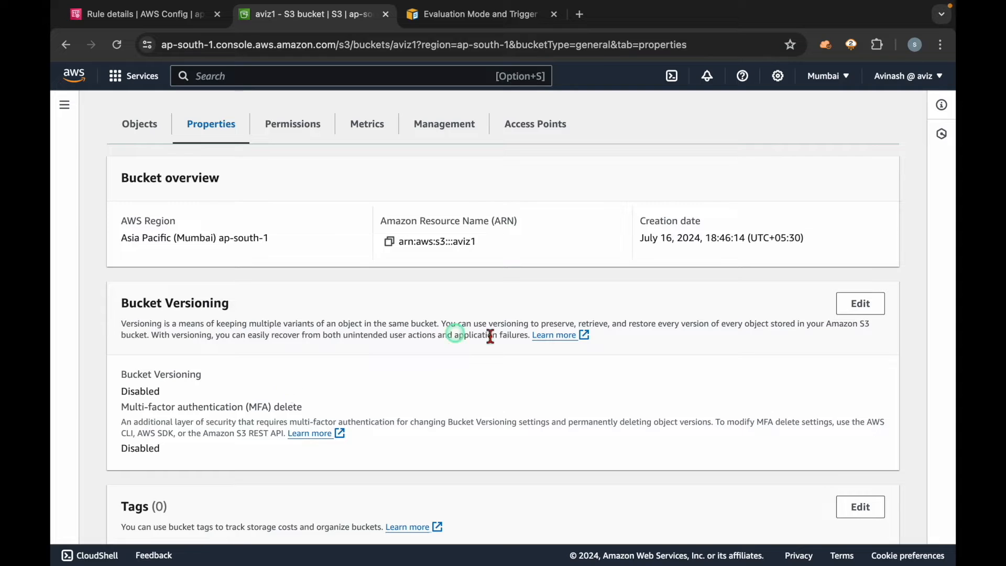
{"action": "scroll", "coordinate": [493, 335], "scroll_direction": "up", "scroll_amount": 1}
{"action": "scroll", "coordinate": [494, 337], "scroll_direction": "down", "scroll_amount": 3}
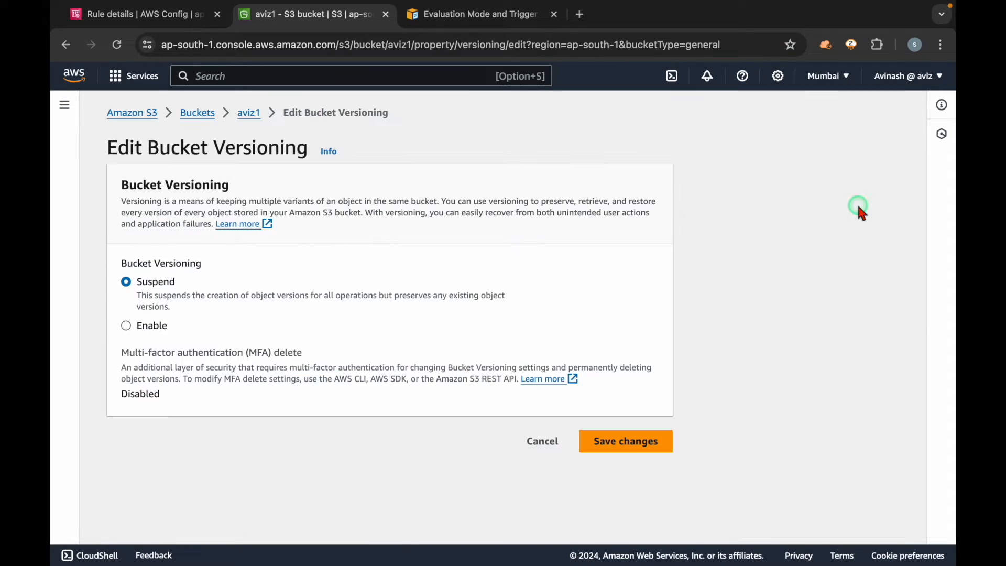
{"action": "left_click", "coordinate": [157, 330]}
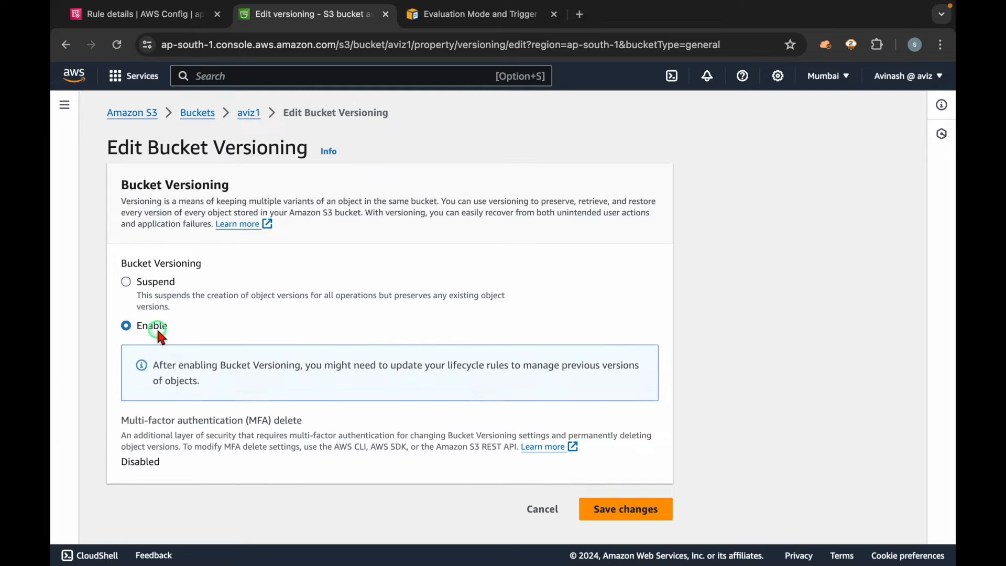
{"action": "left_click", "coordinate": [610, 509]}
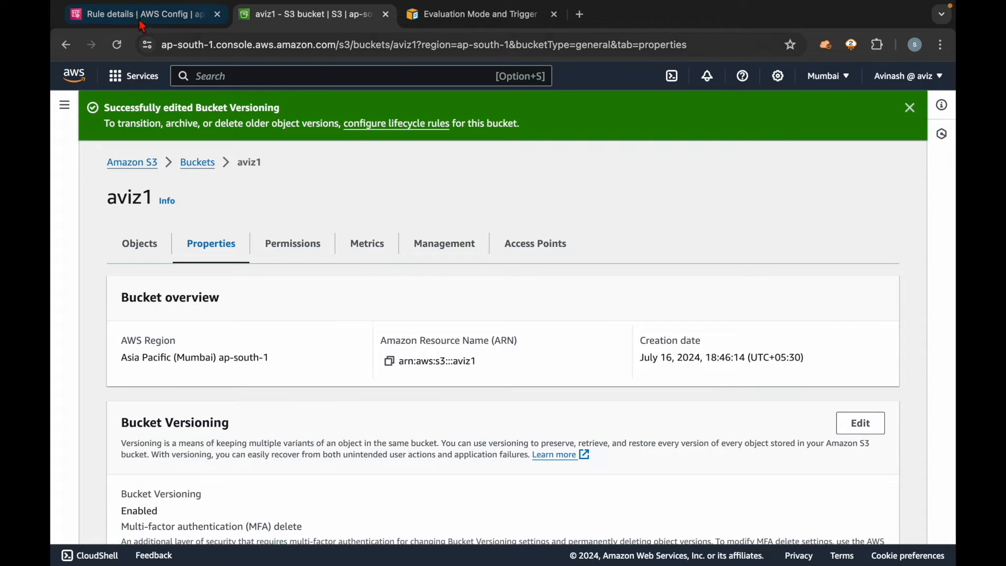
Step: Return to AWS Config and check the rule's detective compliance in the Rules list
{"action": "left_click", "coordinate": [142, 21]}
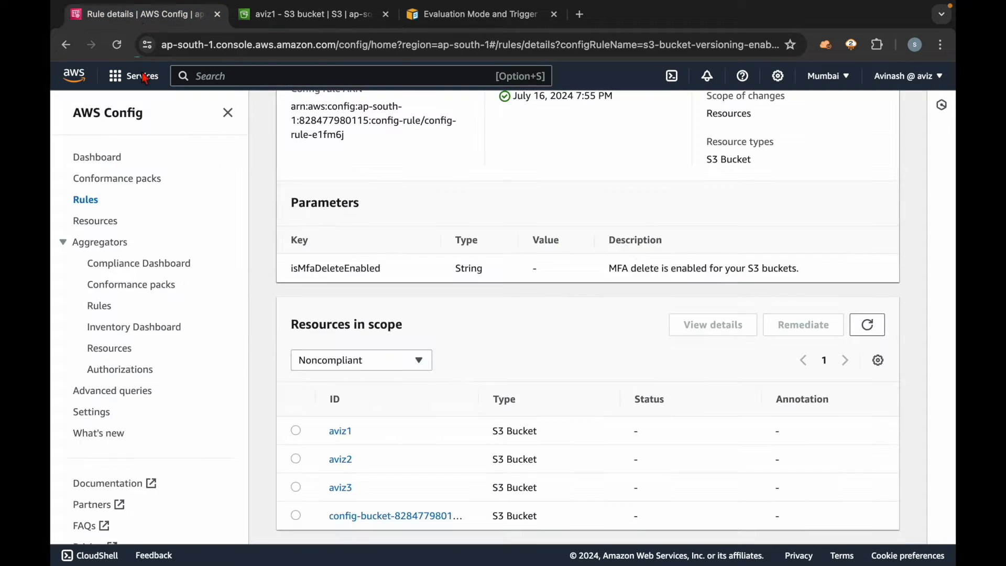
{"action": "left_click", "coordinate": [87, 201]}
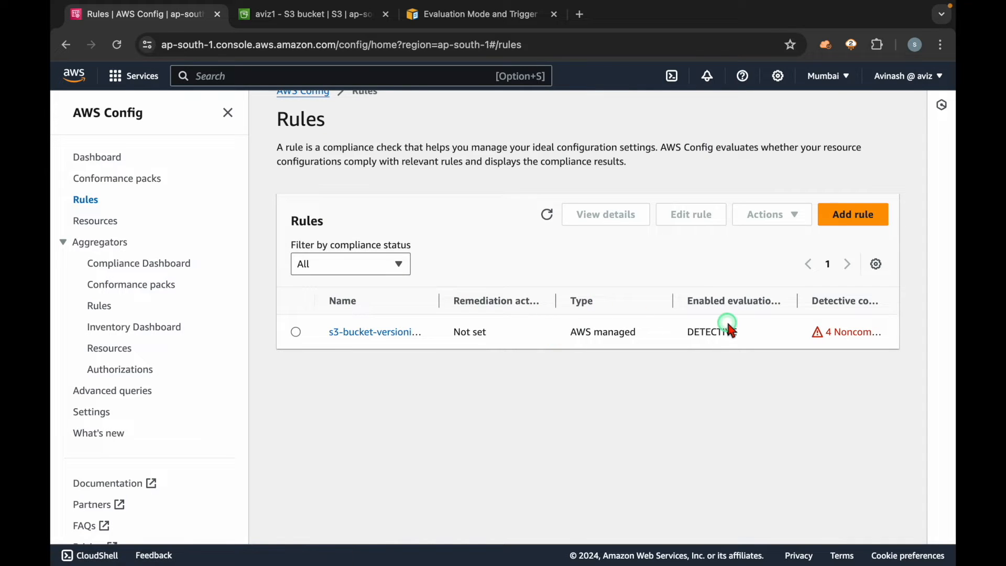
{"action": "triple_click", "coordinate": [835, 338]}
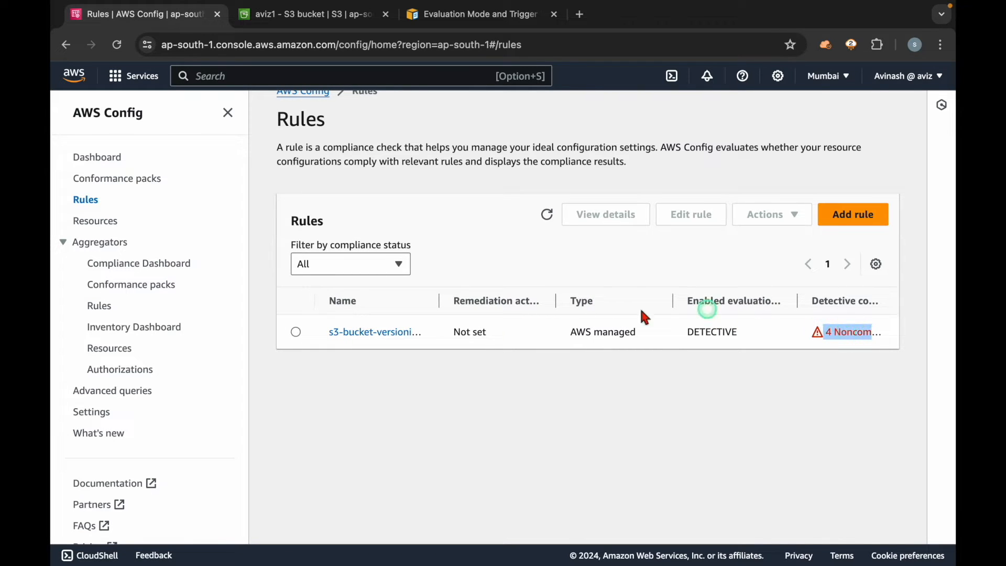
Step: Review the compliance status of rules and resources on the AWS Config dashboard
{"action": "left_click", "coordinate": [100, 157]}
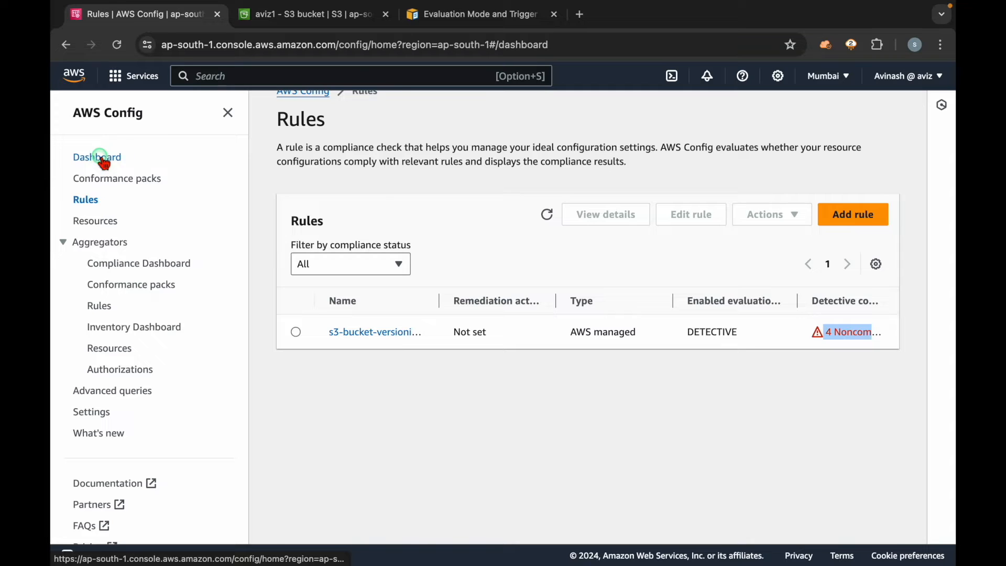
{"action": "left_click_drag", "start_coordinate": [735, 361], "coordinate": [611, 364]}
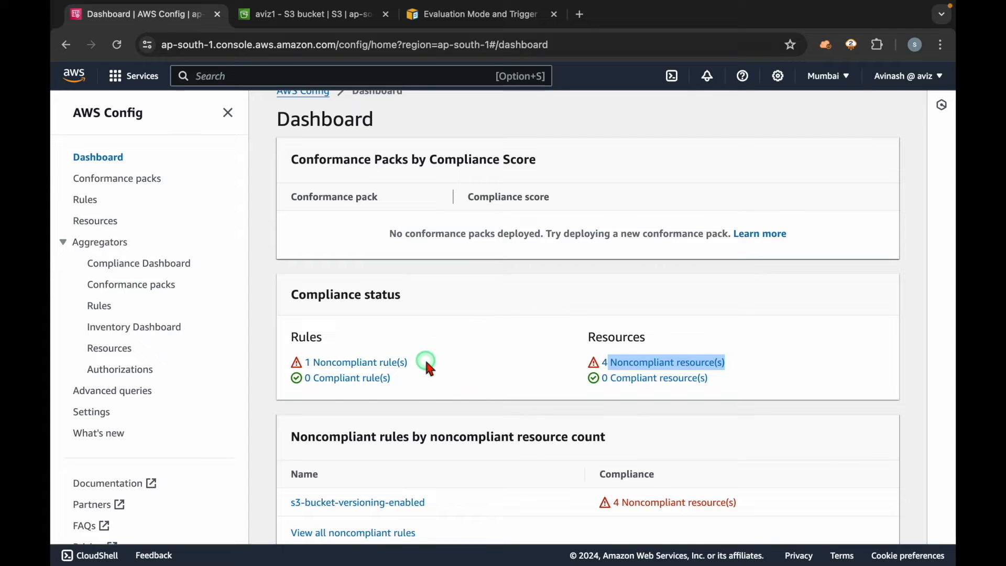
{"action": "left_click_drag", "start_coordinate": [427, 365], "coordinate": [312, 361]}
{"action": "left_click", "coordinate": [441, 361]}
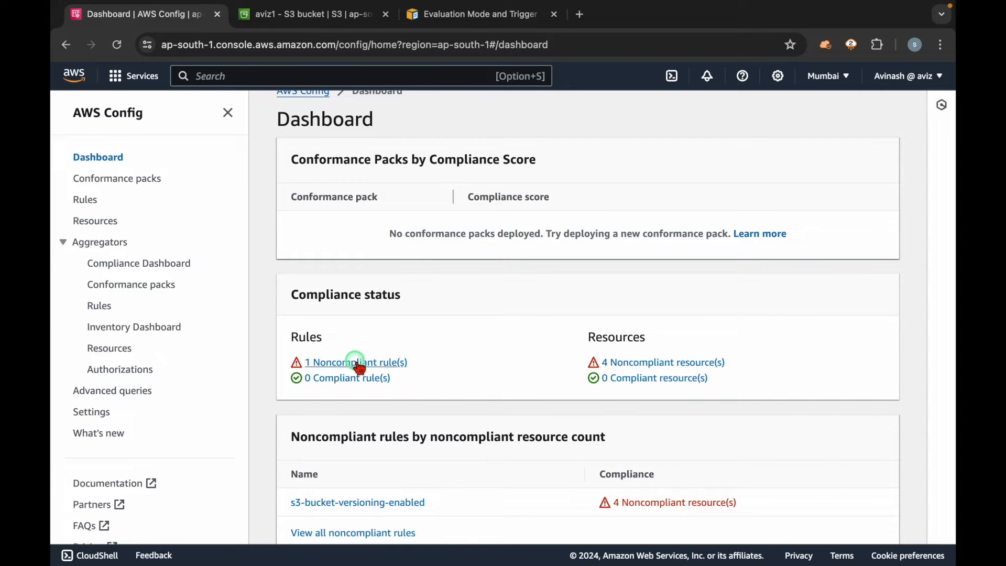
Step: Open s3-bucket-versioning-enabled from the dashboard's noncompliant rules and review its details and resources in scope
{"action": "left_click", "coordinate": [358, 364]}
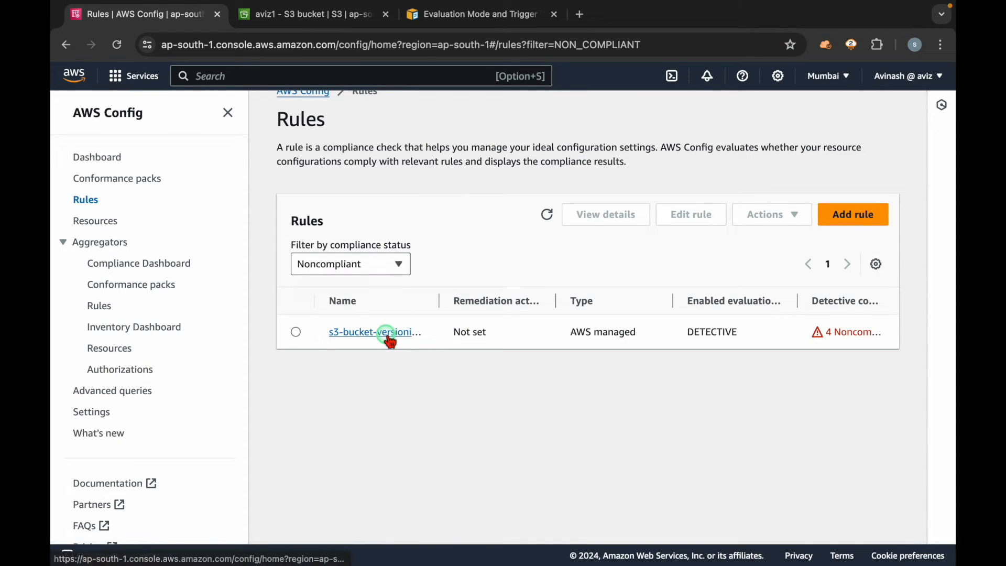
{"action": "left_click", "coordinate": [388, 334]}
{"action": "scroll", "coordinate": [472, 443], "scroll_direction": "down", "scroll_amount": 5}
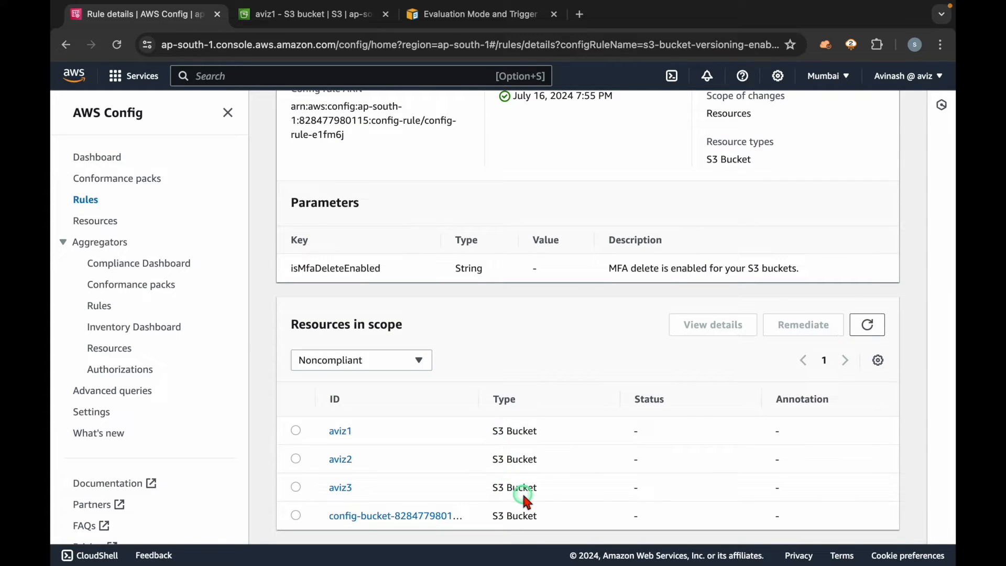
{"action": "scroll", "coordinate": [508, 360], "scroll_direction": "up", "scroll_amount": 5}
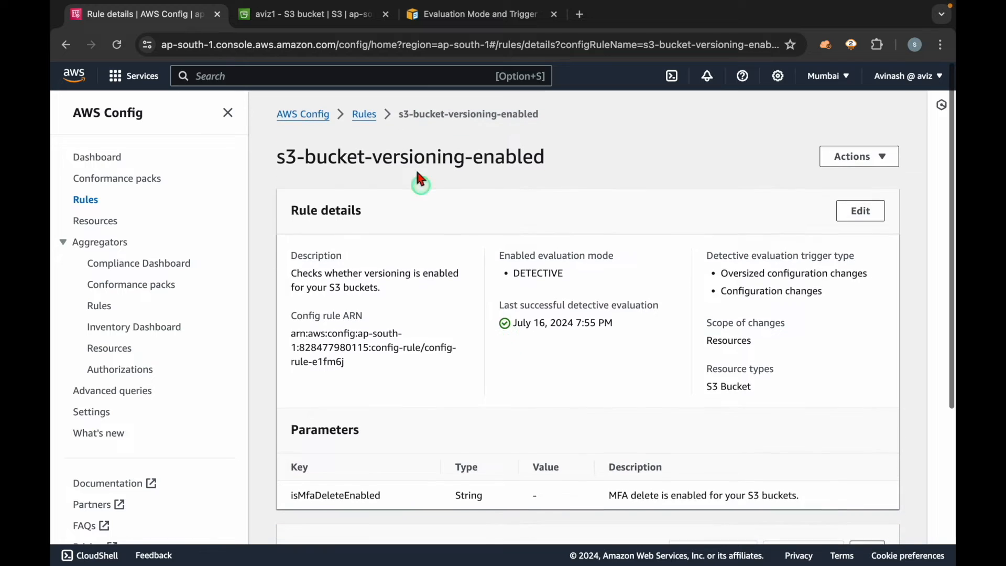
{"action": "triple_click", "coordinate": [406, 151]}
{"action": "scroll", "coordinate": [475, 279], "scroll_direction": "down", "scroll_amount": 5}
{"action": "scroll", "coordinate": [513, 393], "scroll_direction": "up", "scroll_amount": 1}
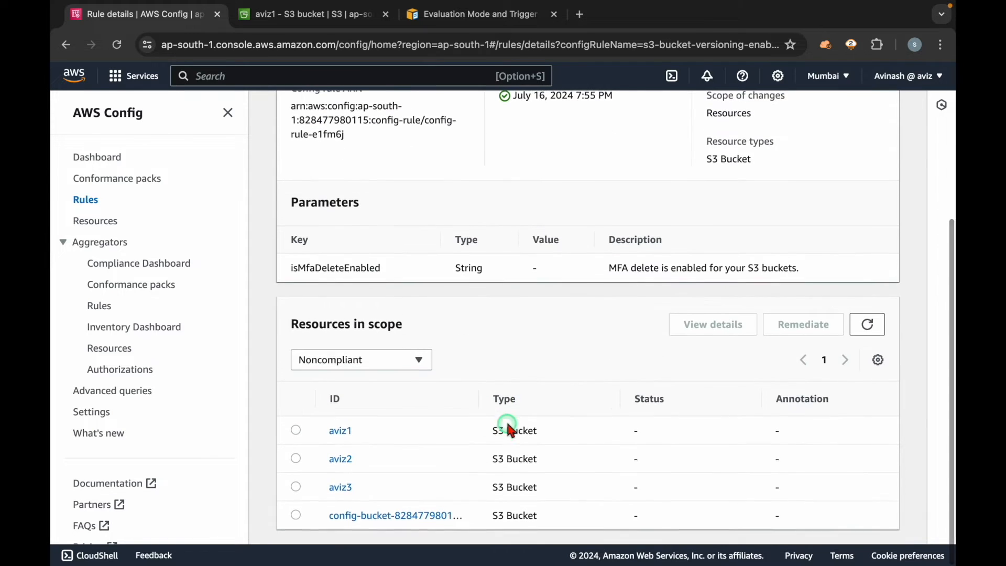
Step: Refresh the rule's noncompliant resources after the aviz1 change and check the last detective evaluation time
{"action": "left_click", "coordinate": [416, 360]}
{"action": "left_click", "coordinate": [412, 360]}
{"action": "left_click", "coordinate": [868, 325]}
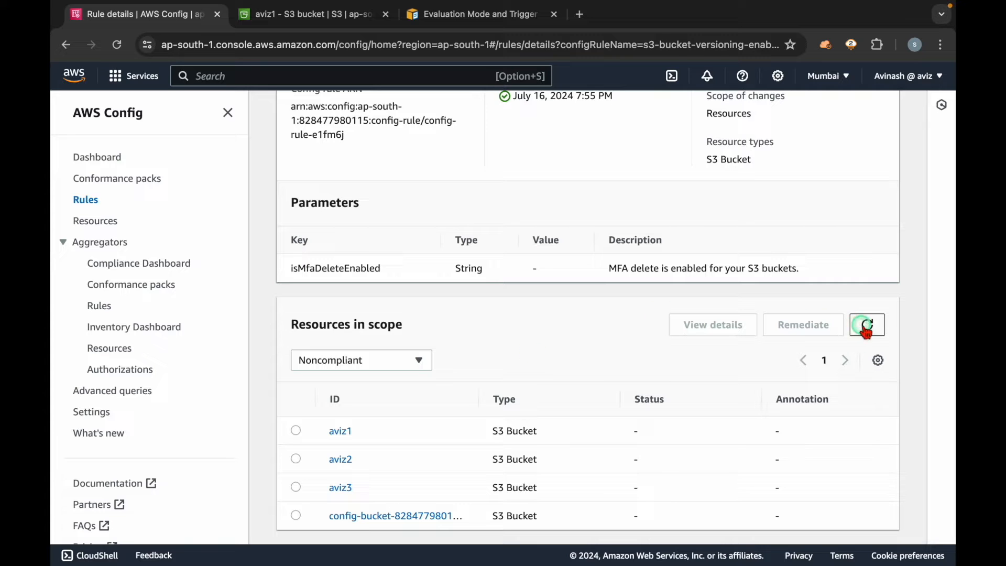
{"action": "scroll", "coordinate": [592, 328], "scroll_direction": "up", "scroll_amount": 1}
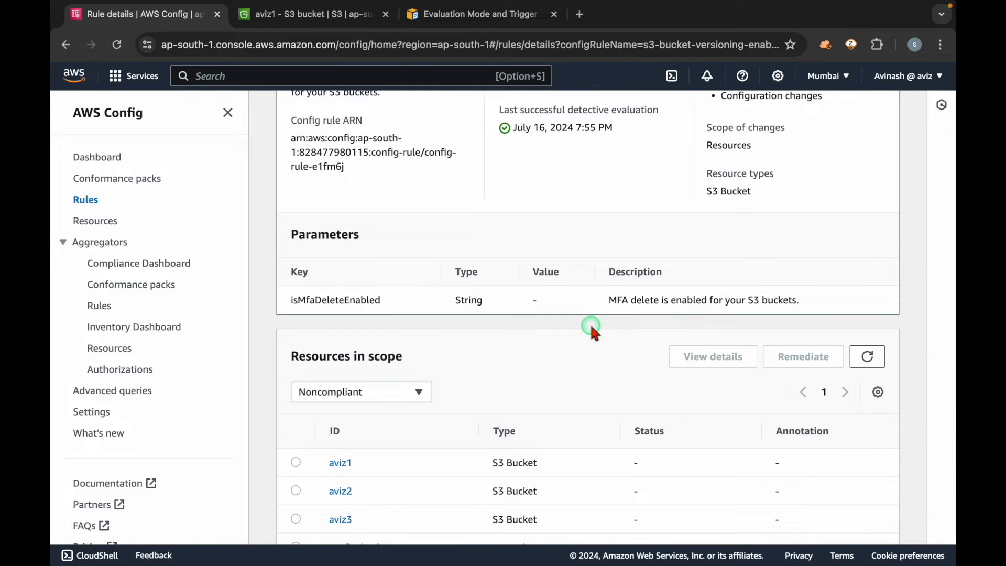
{"action": "scroll", "coordinate": [591, 329], "scroll_direction": "up", "scroll_amount": 4}
{"action": "triple_click", "coordinate": [587, 322]}
{"action": "left_click", "coordinate": [600, 347]}
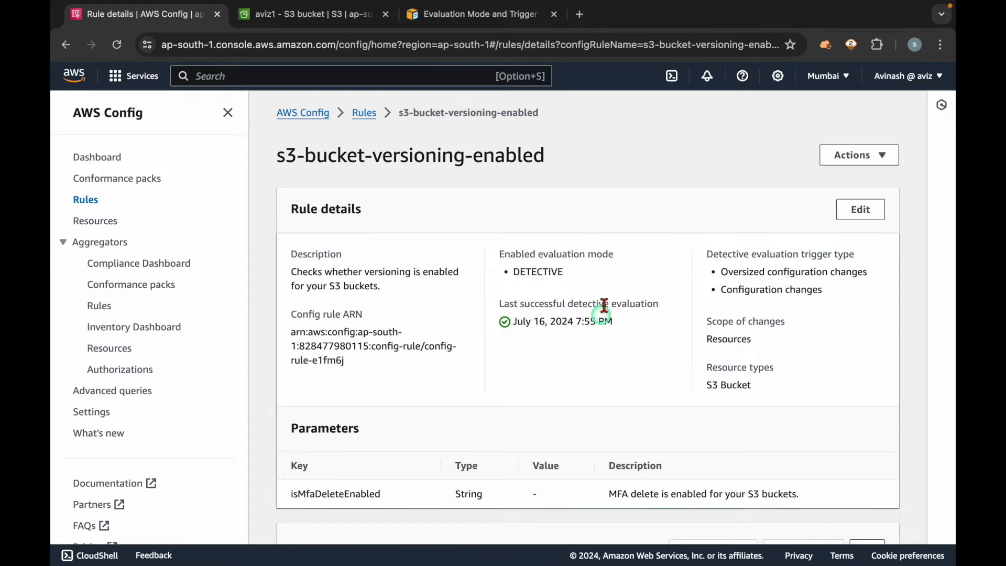
{"action": "scroll", "coordinate": [600, 336], "scroll_direction": "down", "scroll_amount": 5}
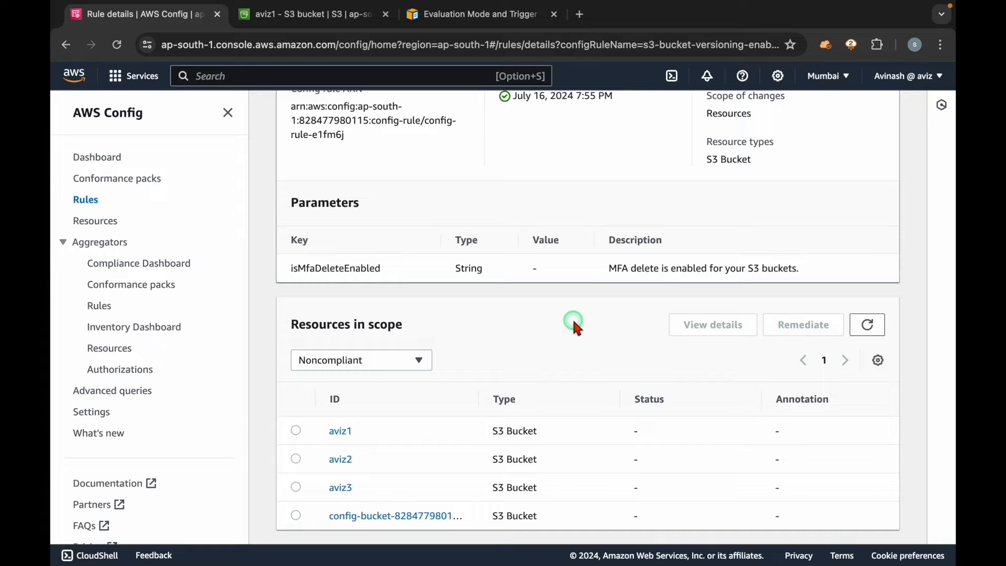
Step: Check the aviz1 bucket's properties in S3 and return to the AWS Config rule details
{"action": "left_click", "coordinate": [309, 15]}
{"action": "double_click", "coordinate": [116, 196]}
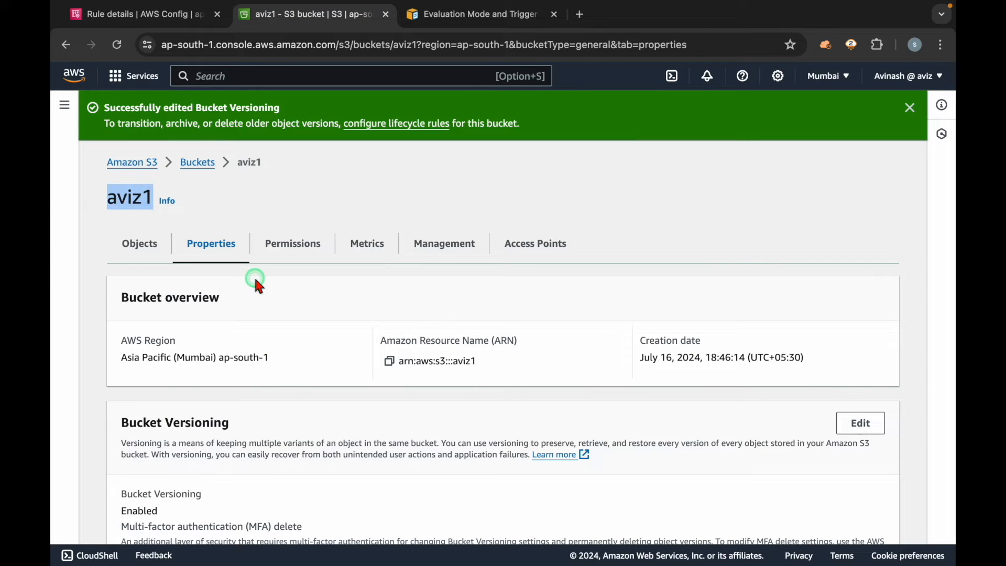
{"action": "left_click", "coordinate": [151, 16]}
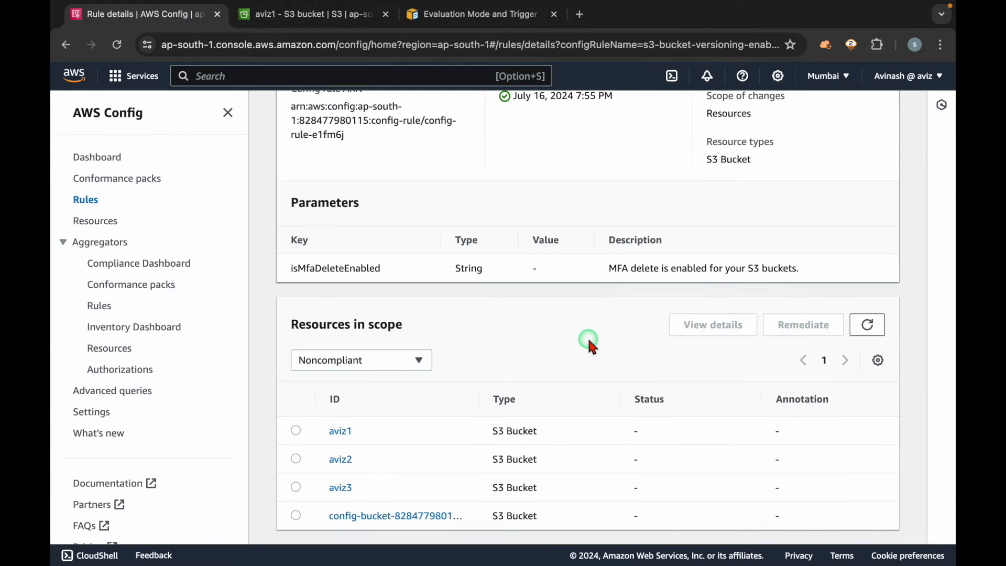
Step: Refresh the resources in scope again and compare the noncompliant bucket list with the rule's evaluation details
{"action": "left_click", "coordinate": [868, 325]}
{"action": "scroll", "coordinate": [551, 330], "scroll_direction": "up", "scroll_amount": 5}
{"action": "scroll", "coordinate": [552, 331], "scroll_direction": "down", "scroll_amount": 1}
{"action": "left_click", "coordinate": [291, 110]}
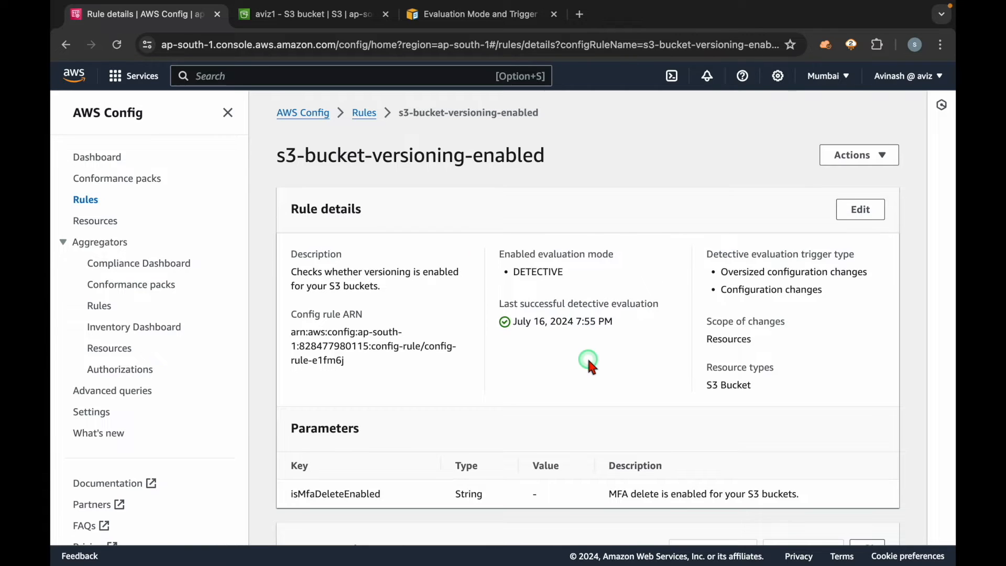
{"action": "left_click", "coordinate": [588, 360]}
{"action": "scroll", "coordinate": [588, 361], "scroll_direction": "down", "scroll_amount": 4}
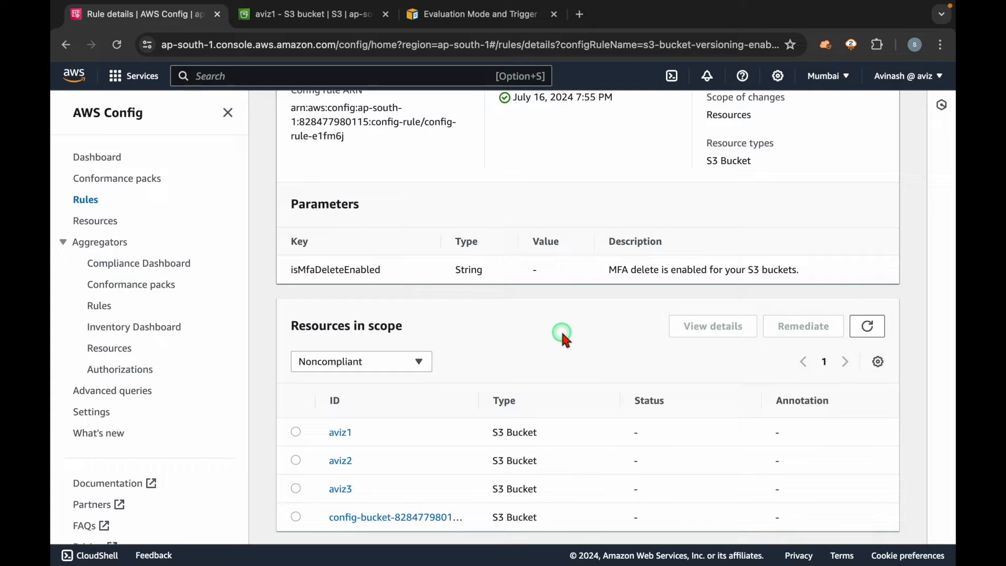
{"action": "scroll", "coordinate": [562, 334], "scroll_direction": "up", "scroll_amount": 4}
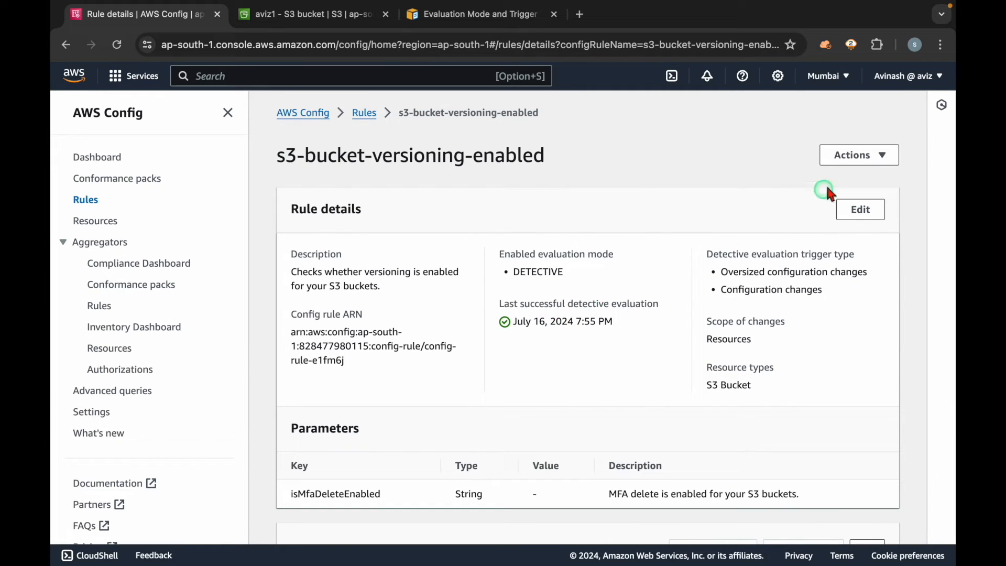
Step: Re-evaluate the s3-bucket-versioning-enabled rule and check the noncompliant resources in its scope
{"action": "left_click", "coordinate": [847, 167]}
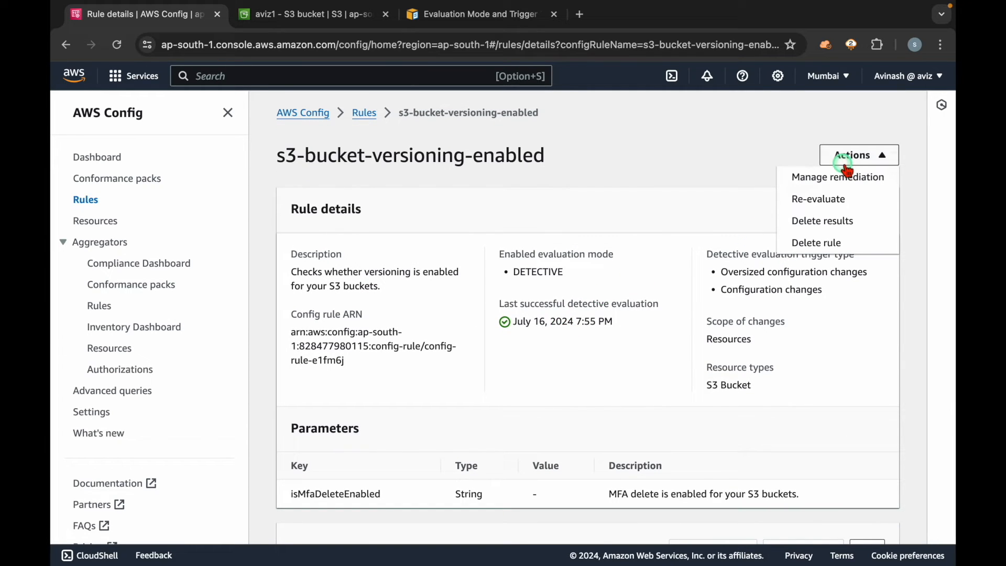
{"action": "left_click", "coordinate": [810, 205]}
{"action": "scroll", "coordinate": [634, 362], "scroll_direction": "down", "scroll_amount": 5}
{"action": "left_click", "coordinate": [856, 334]}
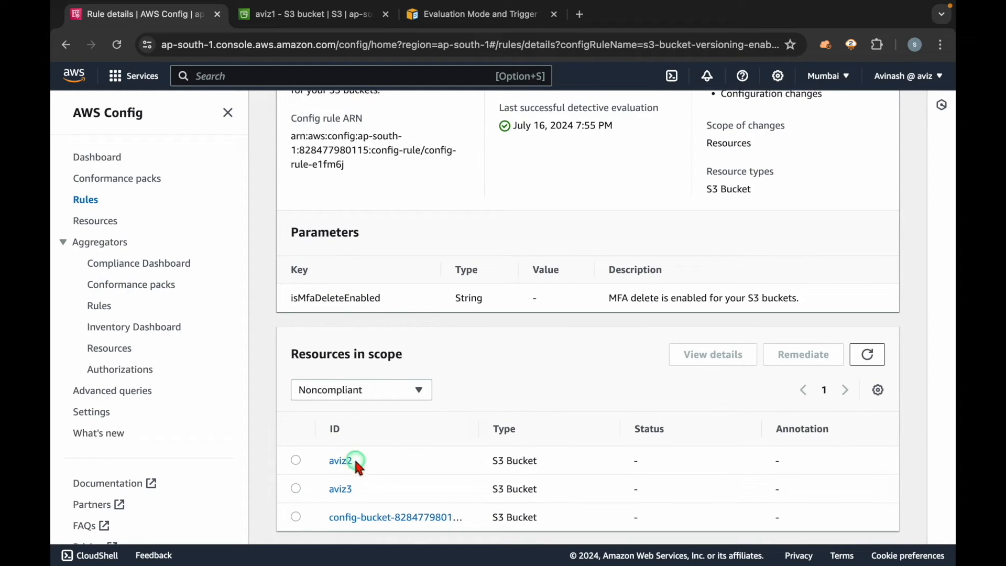
{"action": "left_click_drag", "start_coordinate": [361, 458], "coordinate": [311, 458]}
{"action": "left_click", "coordinate": [522, 390]}
Step: Filter the resources in scope by Compliant and by All, and check the compliance value of aviz1
{"action": "left_click", "coordinate": [408, 392]}
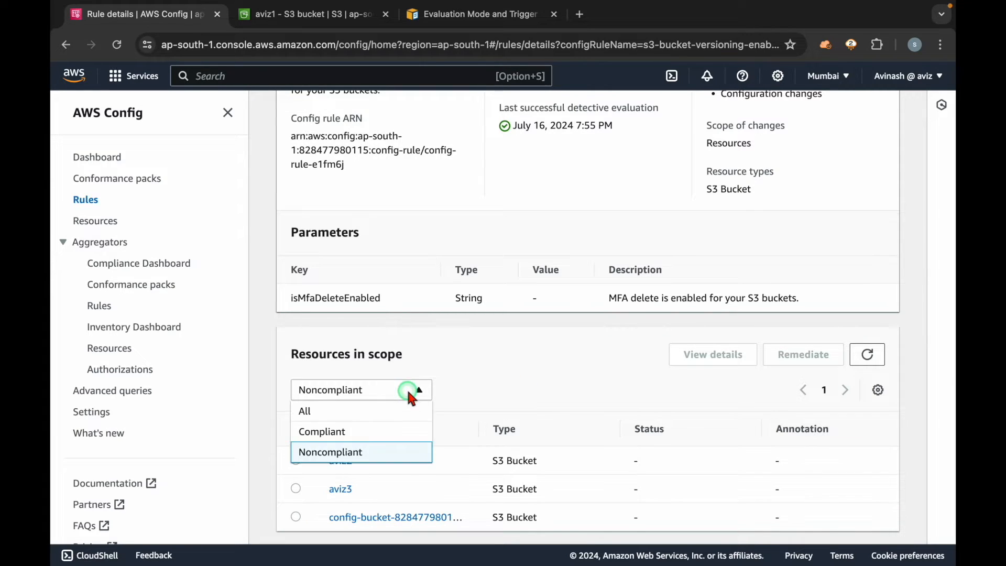
{"action": "left_click", "coordinate": [360, 429]}
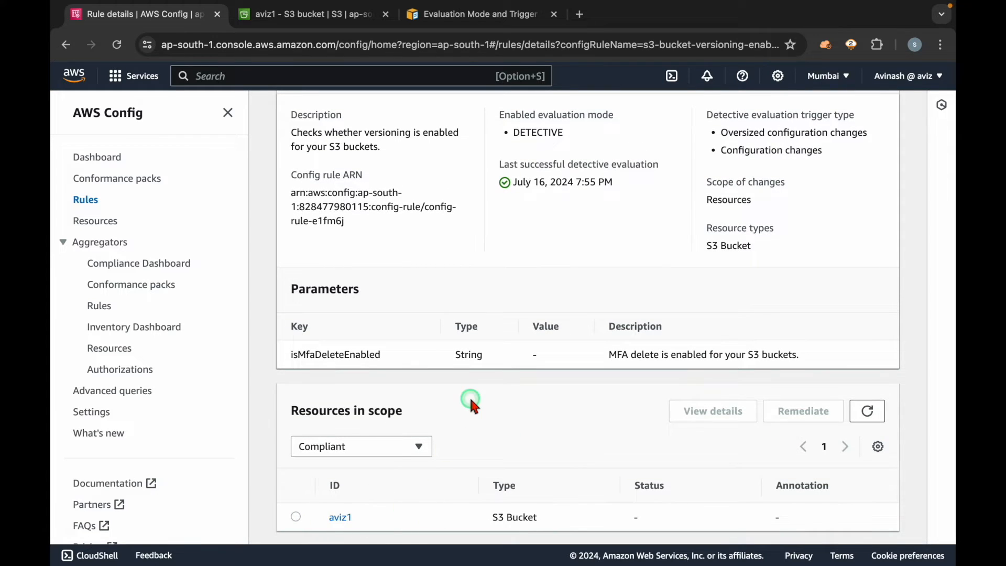
{"action": "left_click", "coordinate": [418, 447]}
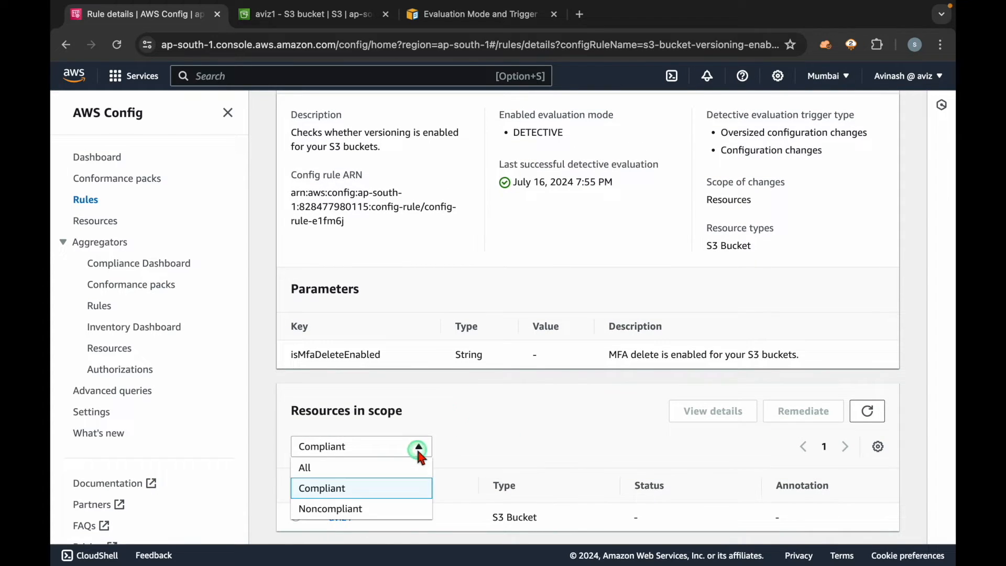
{"action": "left_click", "coordinate": [394, 472]}
{"action": "scroll", "coordinate": [499, 427], "scroll_direction": "down", "scroll_amount": 2}
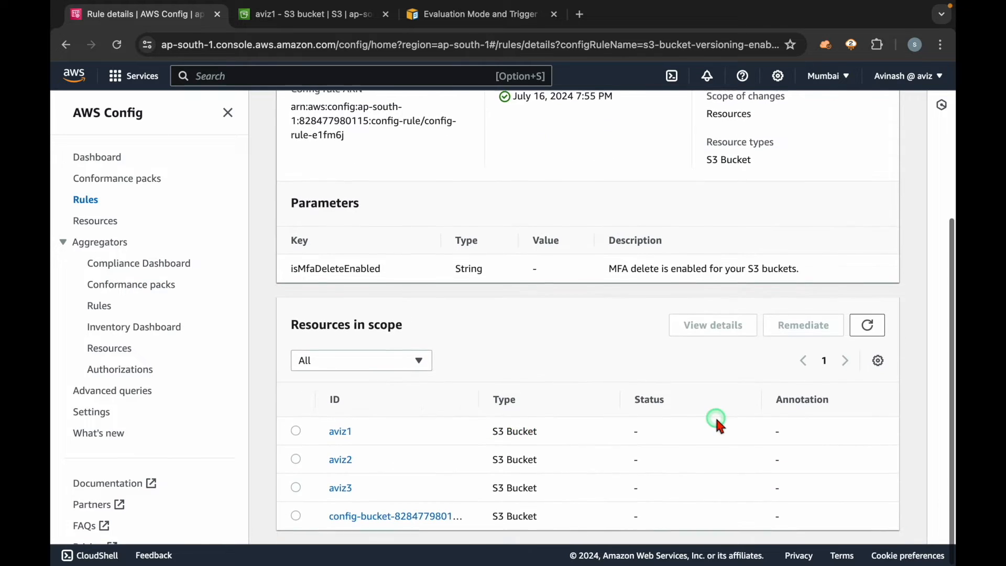
{"action": "scroll", "coordinate": [715, 415], "scroll_direction": "right", "scroll_amount": 3}
{"action": "left_click_drag", "start_coordinate": [860, 429], "coordinate": [744, 432]}
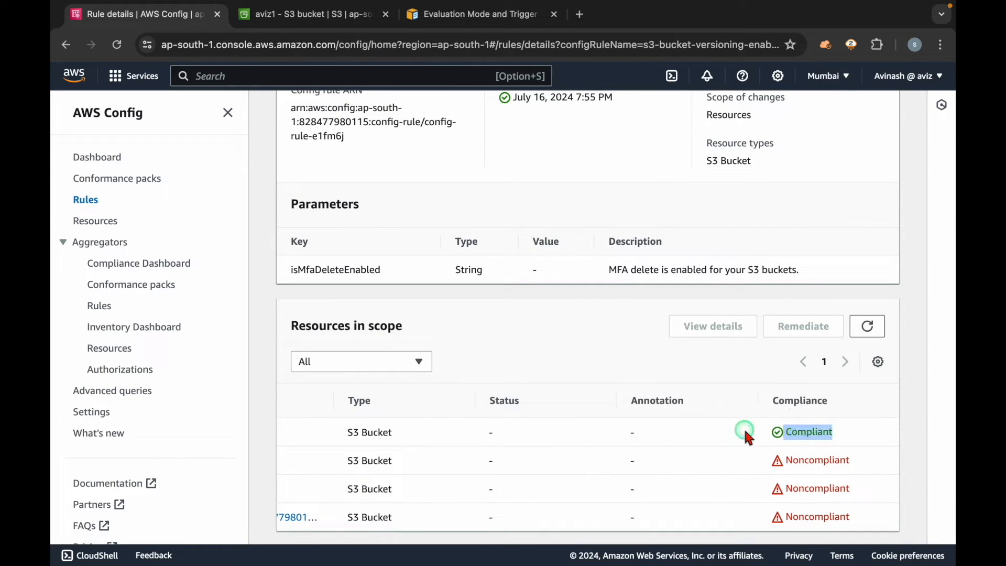
Step: Check the Bucket Versioning setting of aviz1 in S3 and return to the AWS Config rule details
{"action": "left_click", "coordinate": [310, 14]}
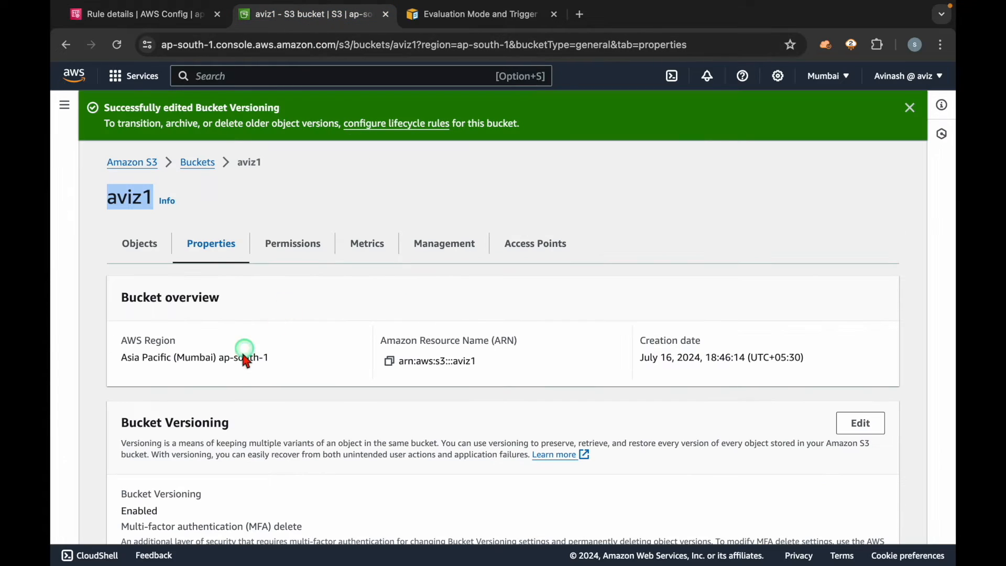
{"action": "left_click", "coordinate": [145, 250]}
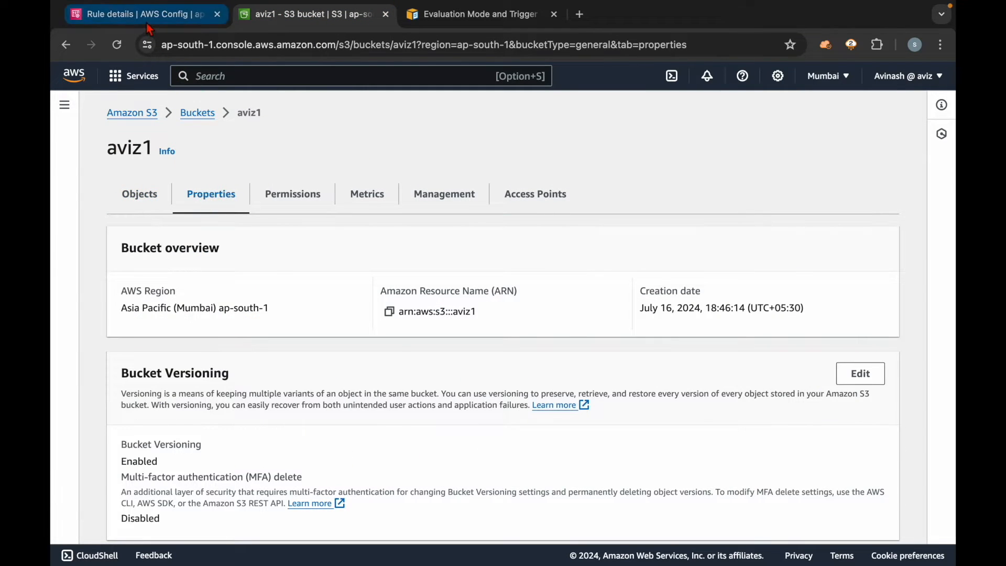
{"action": "left_click", "coordinate": [138, 14]}
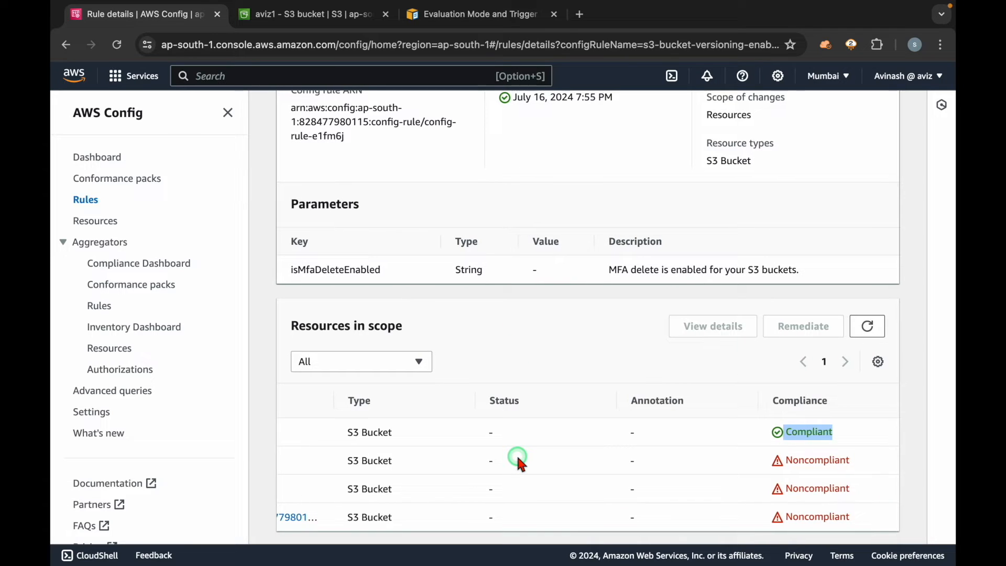
Step: Check the rule's enabled evaluation mode in its rule details
{"action": "scroll", "coordinate": [519, 459], "scroll_direction": "left", "scroll_amount": 3}
{"action": "scroll", "coordinate": [519, 459], "scroll_direction": "up", "scroll_amount": 1}
{"action": "scroll", "coordinate": [517, 458], "scroll_direction": "up", "scroll_amount": 5}
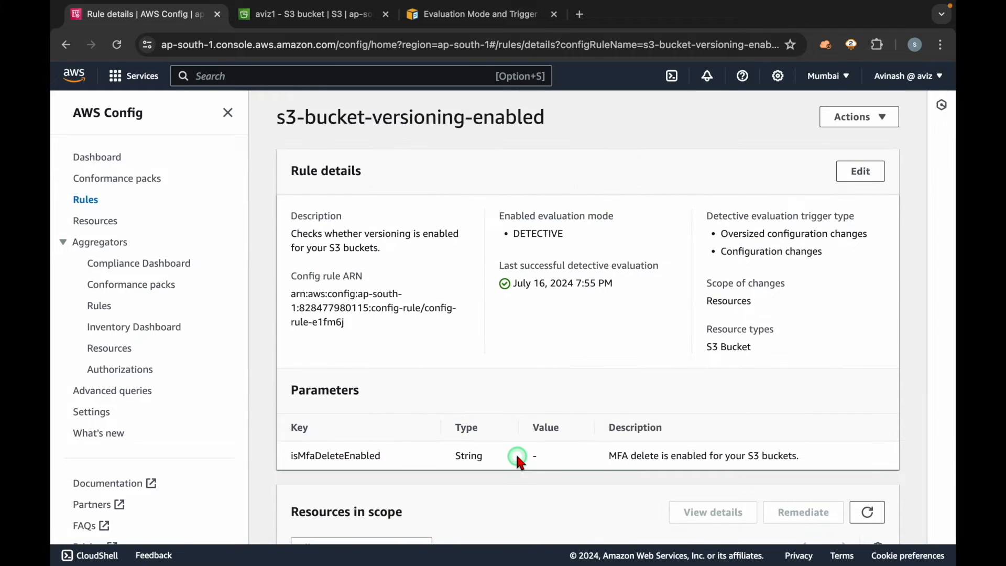
{"action": "double_click", "coordinate": [531, 233]}
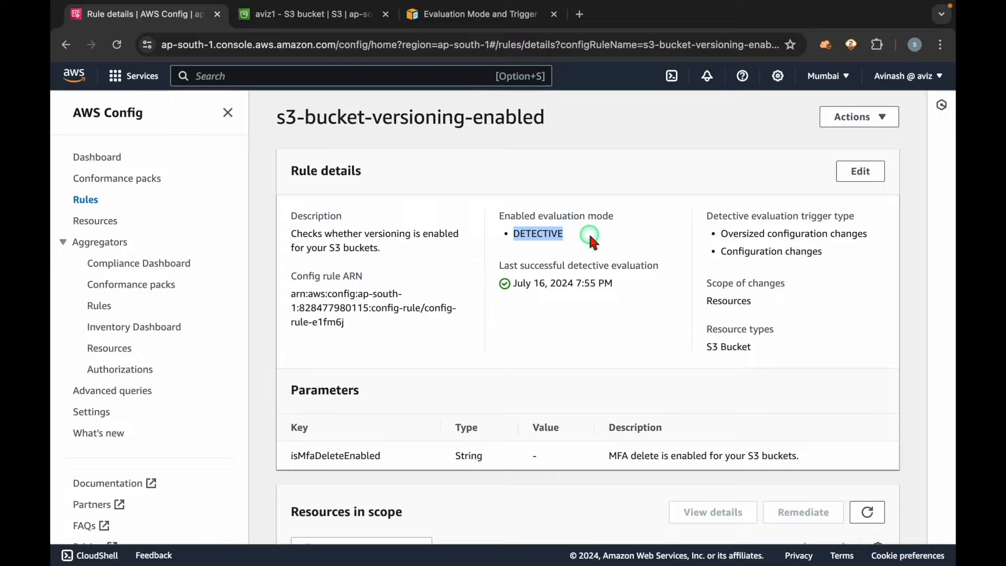
Step: Review the compliance of every bucket in scope and collapse the navigation pane to show all resource columns
{"action": "scroll", "coordinate": [589, 240], "scroll_direction": "down", "scroll_amount": 5}
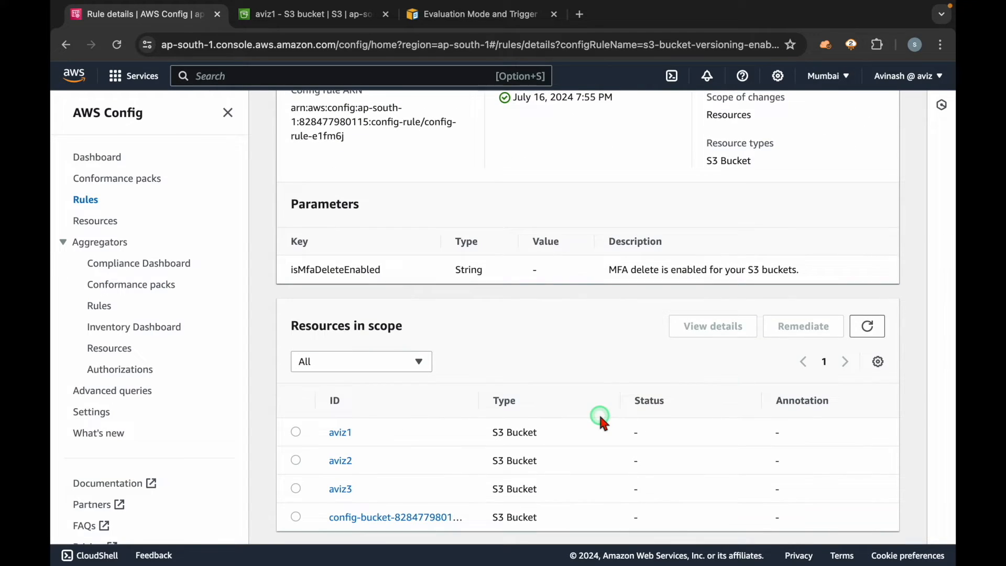
{"action": "scroll", "coordinate": [705, 445], "scroll_direction": "right", "scroll_amount": 3}
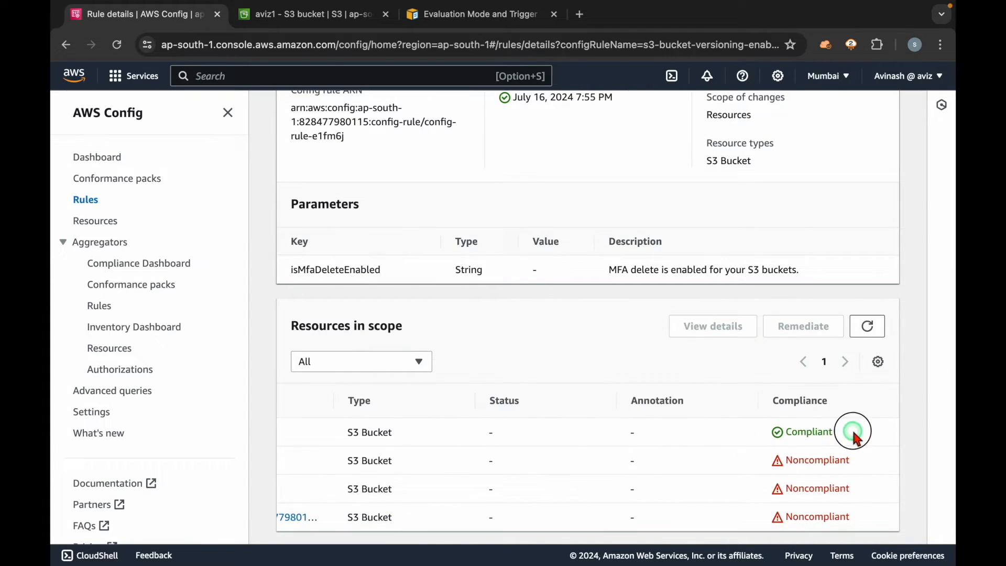
{"action": "left_click_drag", "start_coordinate": [853, 436], "coordinate": [777, 440]}
{"action": "left_click", "coordinate": [645, 453]}
{"action": "scroll", "coordinate": [642, 447], "scroll_direction": "left", "scroll_amount": 3}
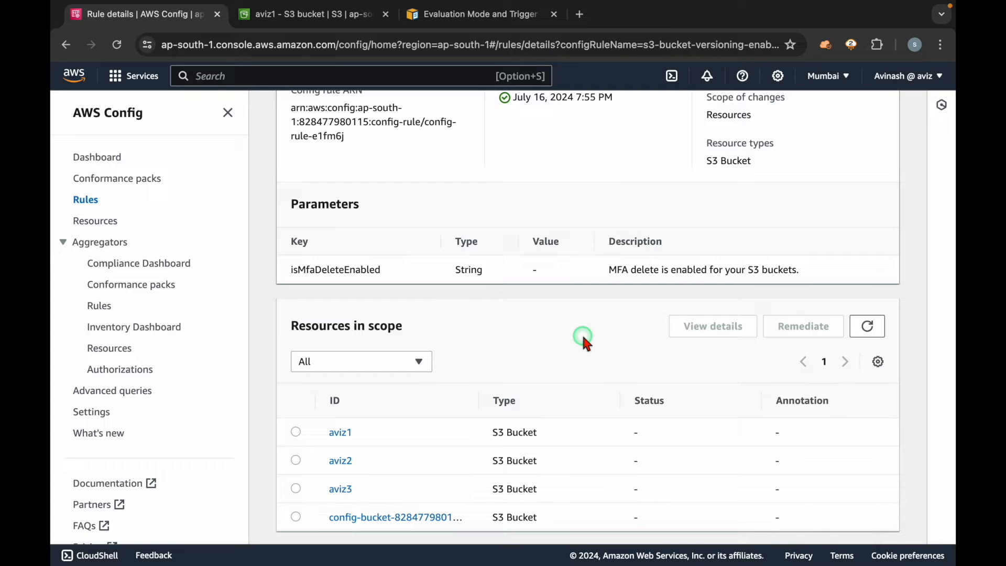
{"action": "left_click", "coordinate": [231, 112]}
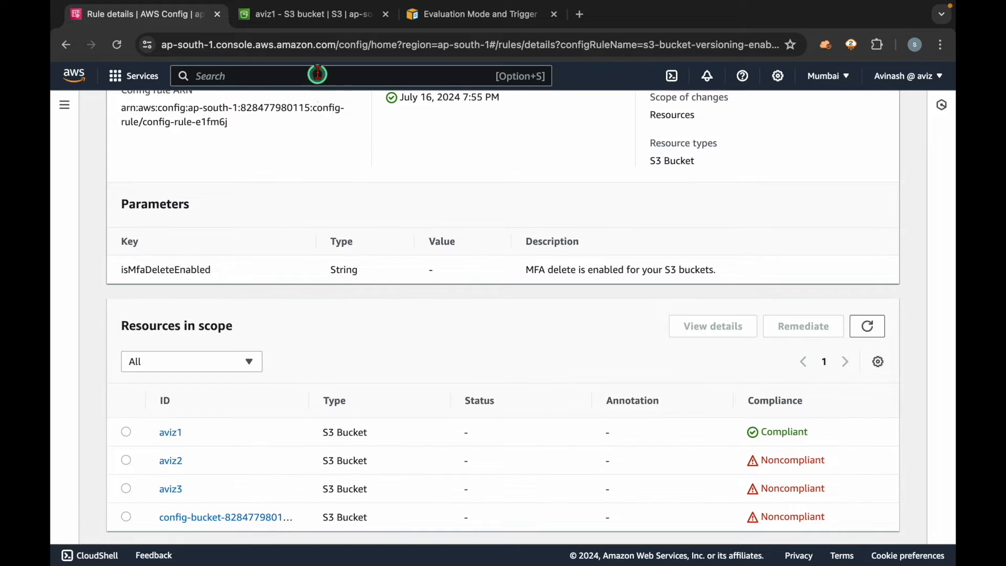
Step: Inspect the objects and properties of aviz1 in S3 and return to the AWS Config rule details
{"action": "left_click", "coordinate": [304, 14]}
{"action": "left_click", "coordinate": [135, 190]}
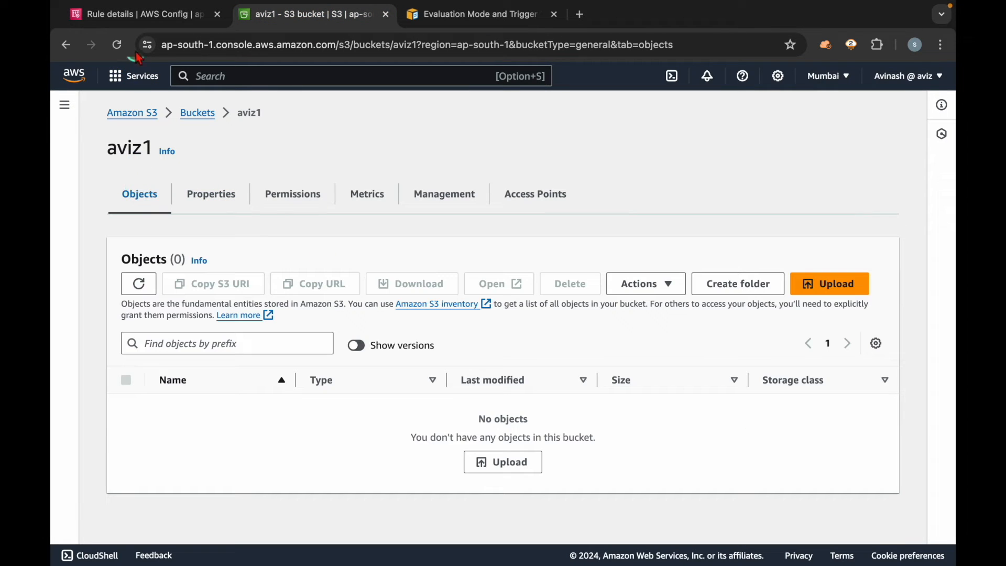
{"action": "left_click", "coordinate": [204, 190]}
{"action": "left_click_drag", "start_coordinate": [128, 308], "coordinate": [330, 309]}
{"action": "left_click", "coordinate": [240, 173]}
{"action": "left_click", "coordinate": [145, 18]}
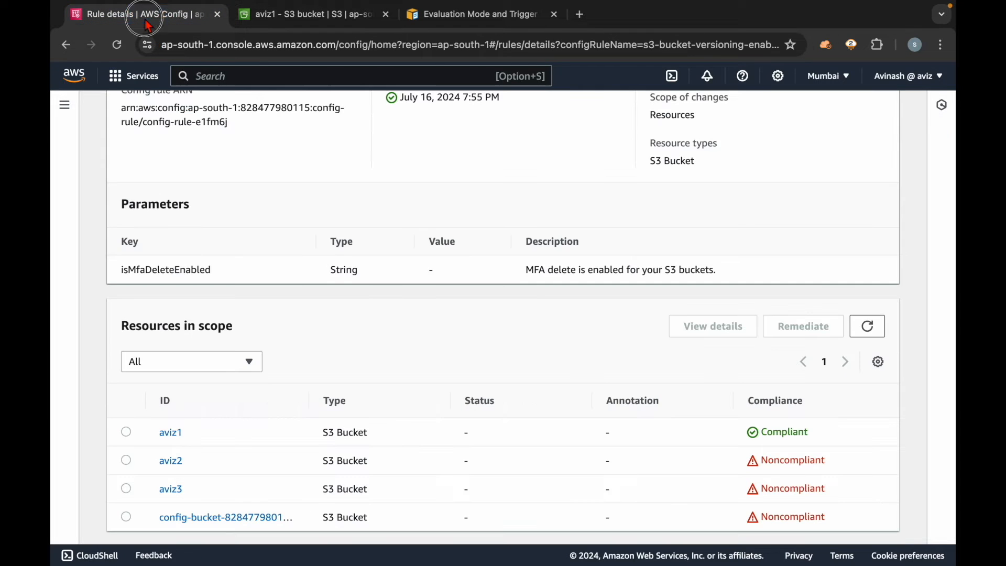
Step: Filter the resources in scope by Noncompliant and try to remediate the aviz2 bucket
{"action": "scroll", "coordinate": [340, 252], "scroll_direction": "down", "scroll_amount": 1}
{"action": "scroll", "coordinate": [343, 256], "scroll_direction": "up", "scroll_amount": 1}
{"action": "left_click", "coordinate": [234, 357]}
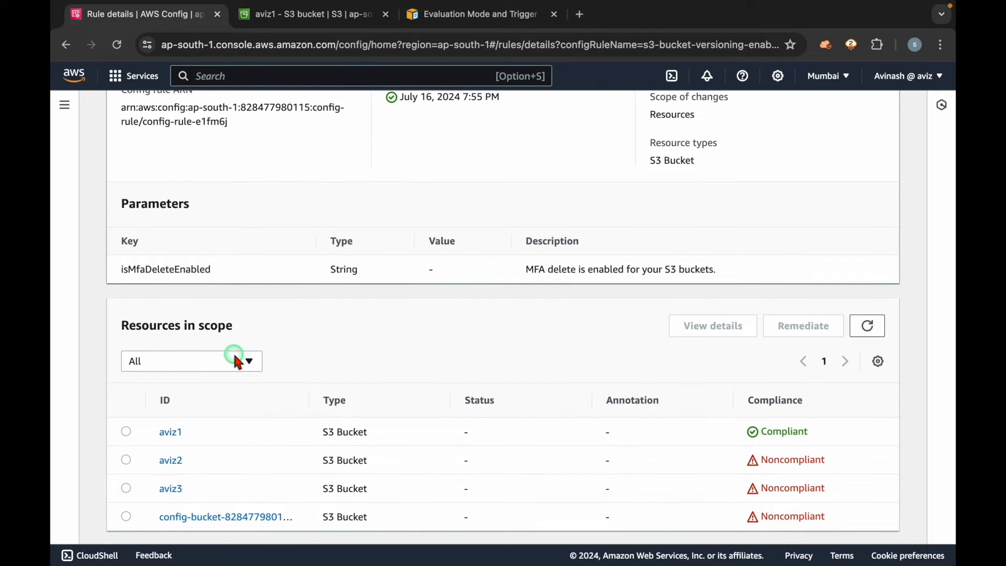
{"action": "left_click", "coordinate": [204, 425]}
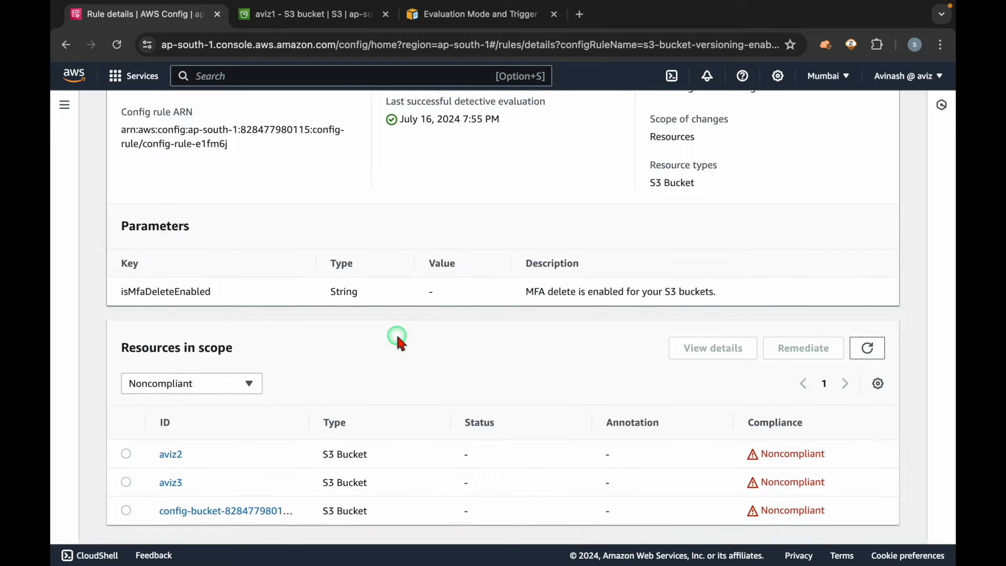
{"action": "left_click", "coordinate": [127, 460]}
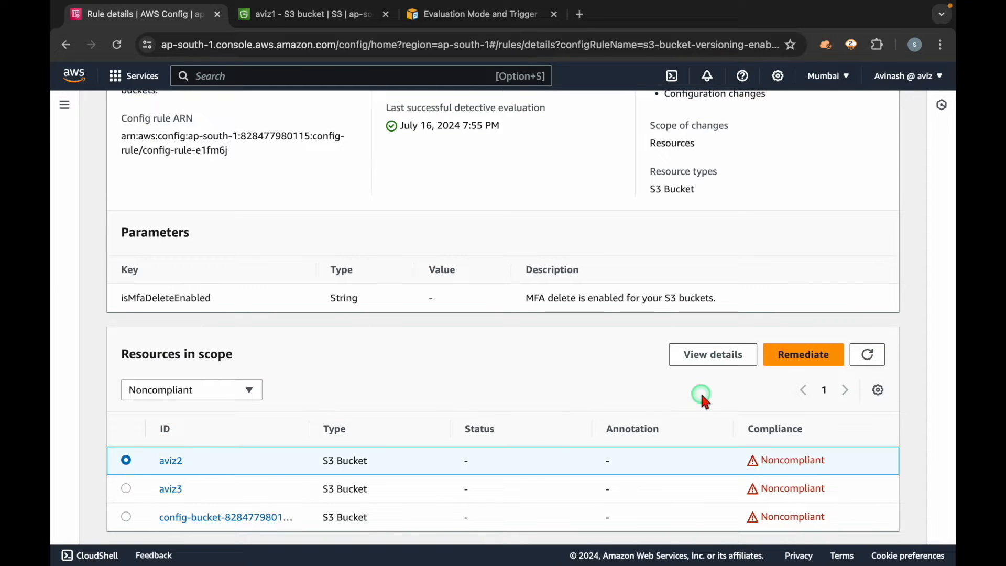
{"action": "left_click", "coordinate": [799, 359]}
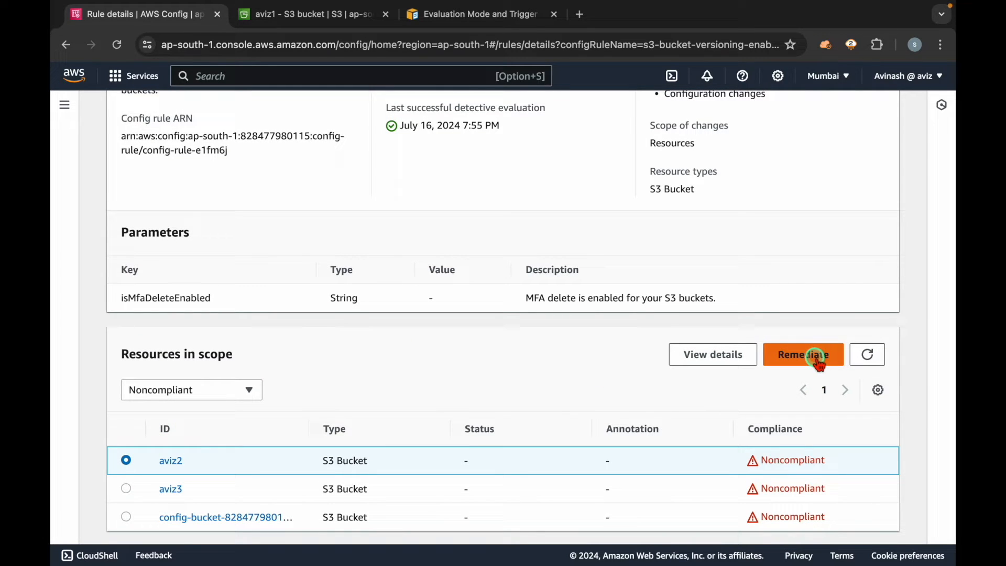
{"action": "left_click", "coordinate": [796, 359]}
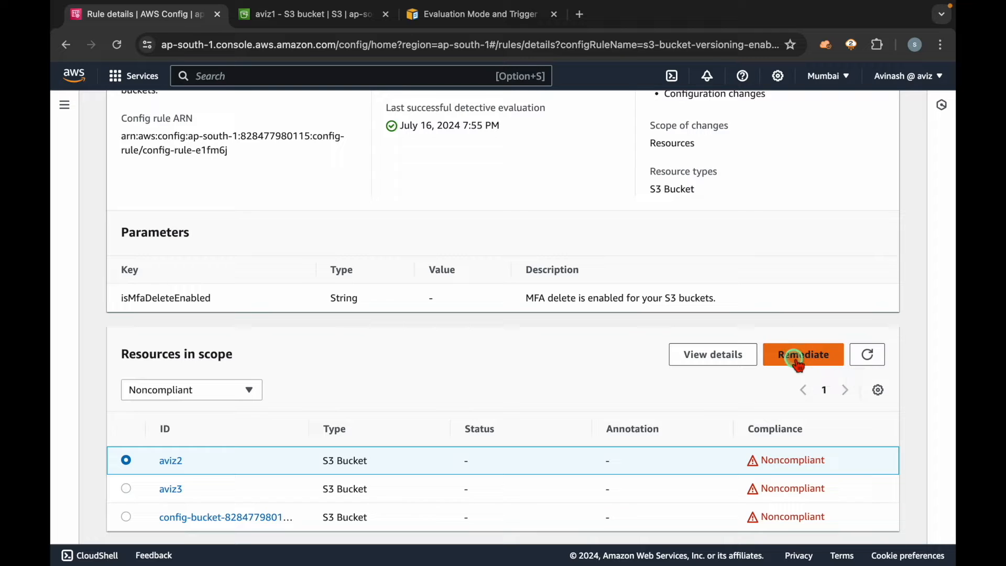
Step: Refresh the resources in scope and reload the rule details page to check the last successful detective evaluation
{"action": "left_click", "coordinate": [867, 355]}
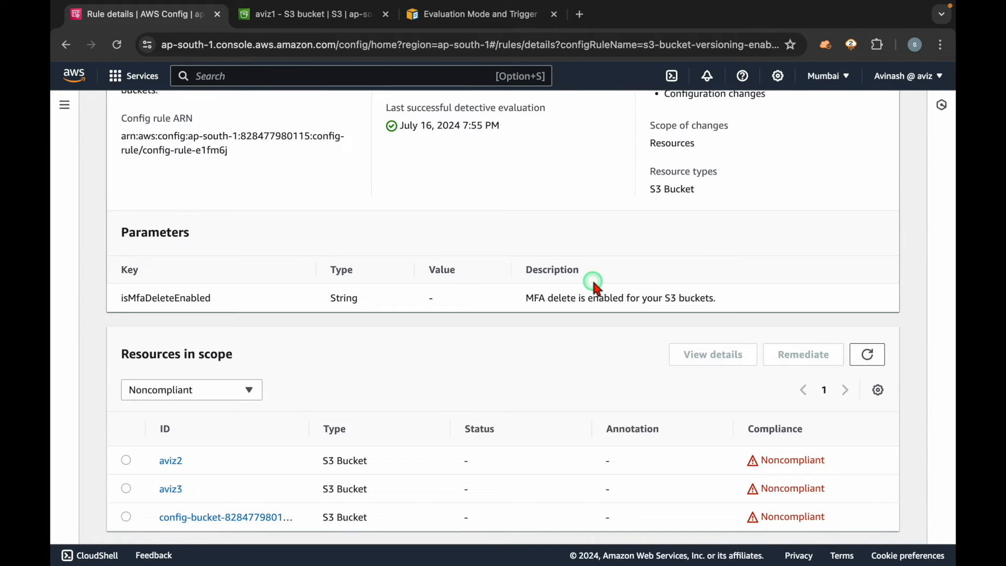
{"action": "scroll", "coordinate": [596, 287], "scroll_direction": "up", "scroll_amount": 5}
{"action": "scroll", "coordinate": [652, 386], "scroll_direction": "down", "scroll_amount": 4}
{"action": "left_click", "coordinate": [869, 357]}
{"action": "left_click", "coordinate": [117, 45]}
{"action": "left_click", "coordinate": [369, 302]}
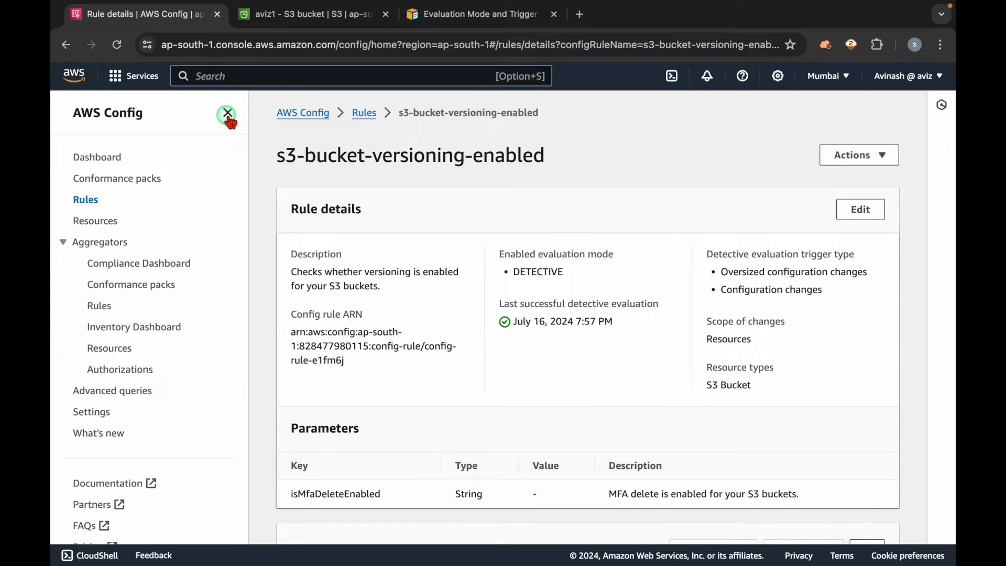
Step: Collapse the navigation pane, refresh the noncompliant resources, examine the status and annotation of aviz2, and reload the page
{"action": "left_click", "coordinate": [228, 115]}
{"action": "scroll", "coordinate": [397, 398], "scroll_direction": "down", "scroll_amount": 5}
{"action": "left_click", "coordinate": [867, 355]}
{"action": "left_click", "coordinate": [862, 355]}
{"action": "left_click_drag", "start_coordinate": [593, 458], "coordinate": [621, 459]}
{"action": "left_click", "coordinate": [490, 466]}
{"action": "left_click_drag", "start_coordinate": [458, 460], "coordinate": [650, 467]}
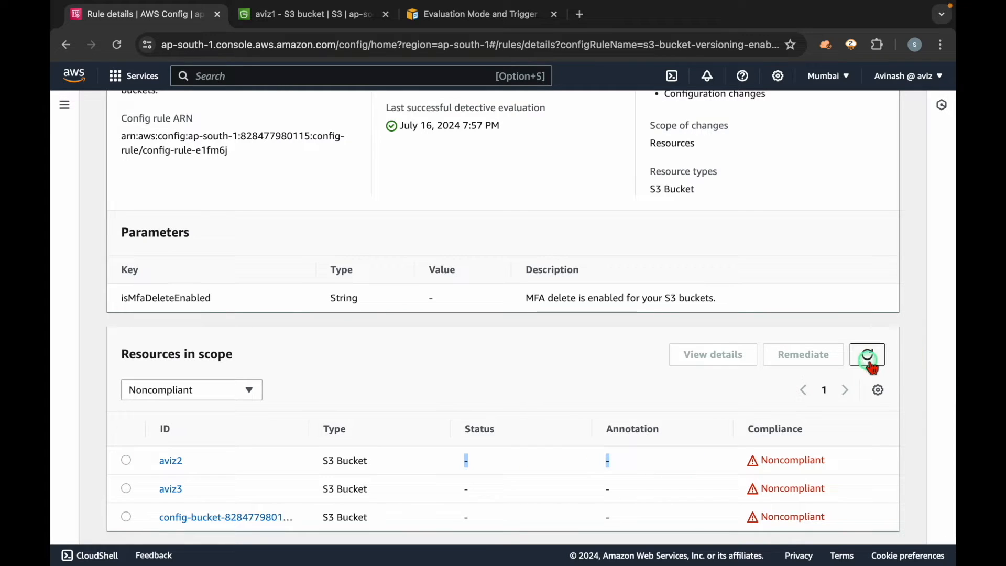
{"action": "left_click", "coordinate": [586, 492]}
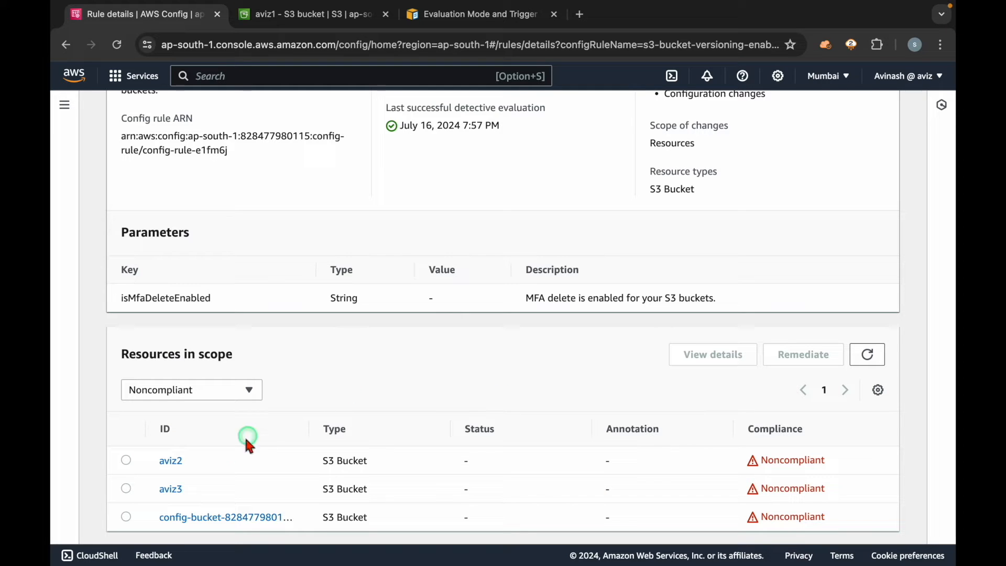
{"action": "left_click", "coordinate": [117, 44]}
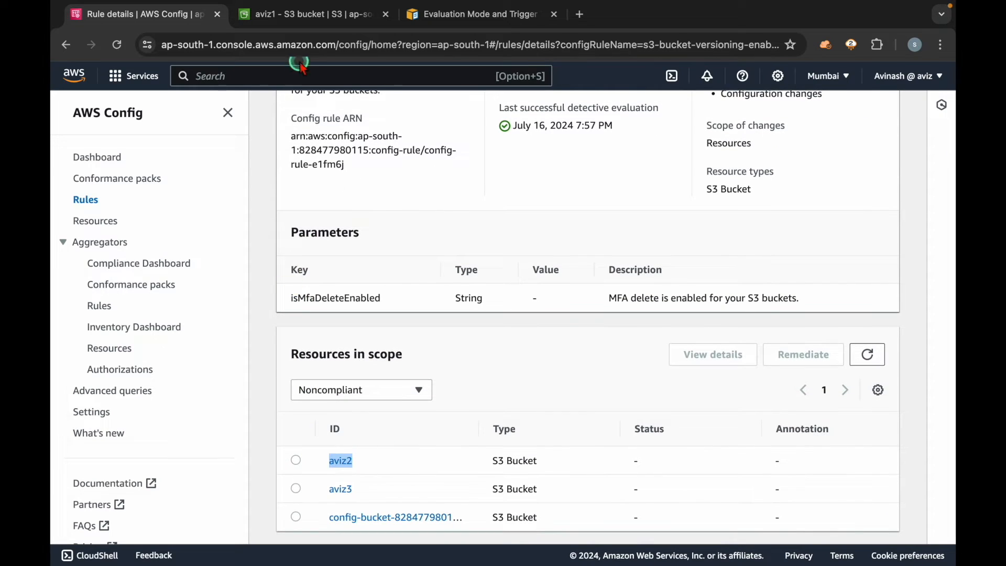
Step: Open the aviz2 bucket in S3, check its Bucket Versioning setting and return to the AWS Config rule details
{"action": "left_click", "coordinate": [299, 14]}
{"action": "left_click", "coordinate": [201, 113]}
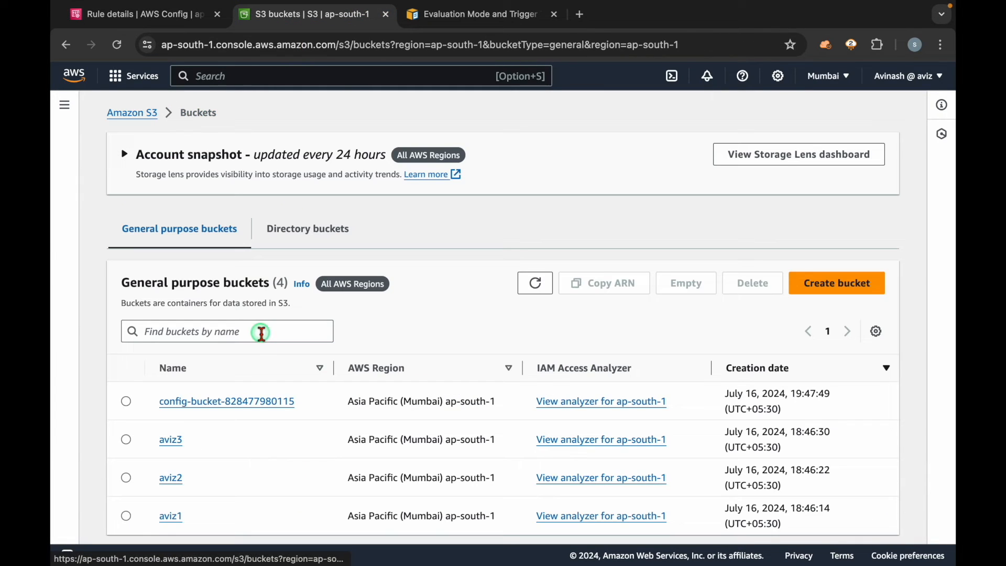
{"action": "left_click", "coordinate": [178, 479]}
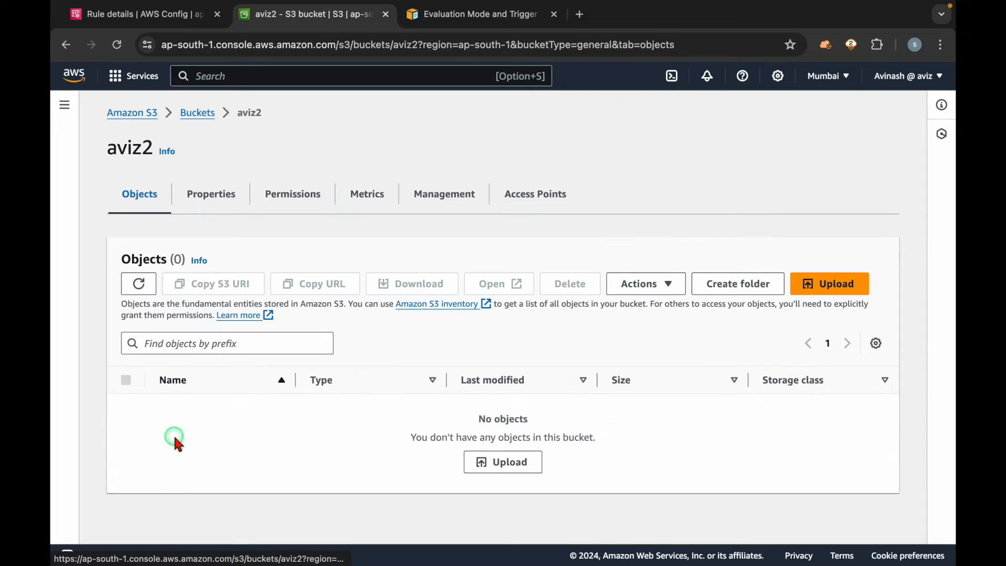
{"action": "left_click", "coordinate": [216, 195]}
{"action": "scroll", "coordinate": [283, 388], "scroll_direction": "down", "scroll_amount": 3}
{"action": "left_click_drag", "start_coordinate": [193, 353], "coordinate": [124, 328]}
{"action": "left_click", "coordinate": [255, 315]}
{"action": "scroll", "coordinate": [246, 288], "scroll_direction": "up", "scroll_amount": 2}
{"action": "left_click", "coordinate": [140, 198]}
{"action": "left_click", "coordinate": [141, 14]}
Step: Try again to remediate aviz2, then refresh the noncompliant resources and recheck their status and compliance
{"action": "left_click", "coordinate": [868, 354]}
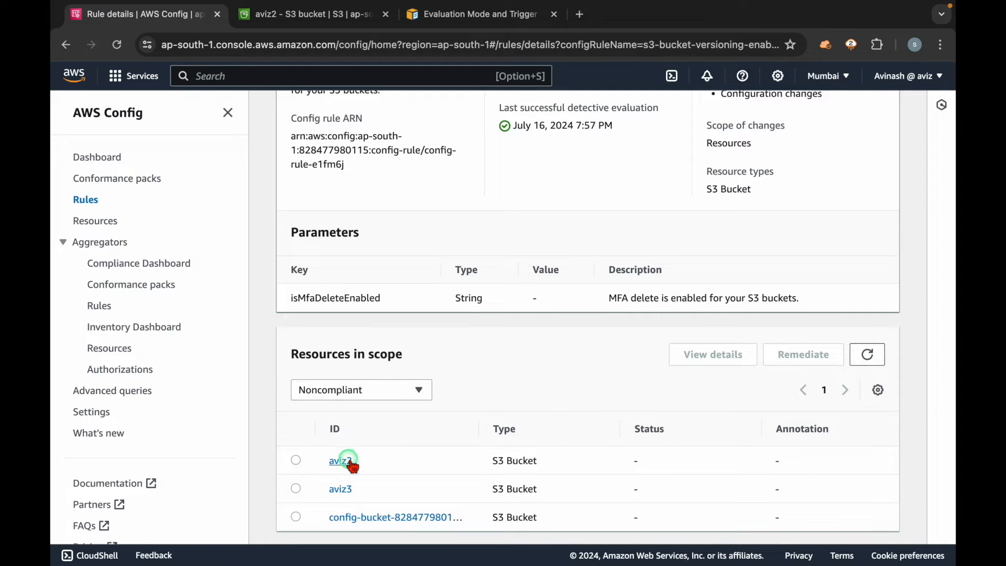
{"action": "left_click", "coordinate": [296, 461]}
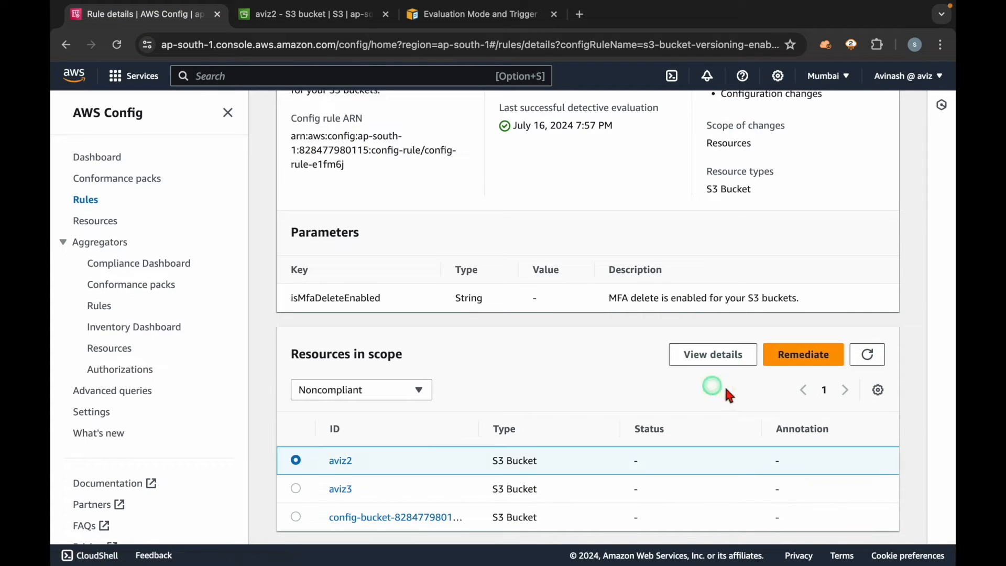
{"action": "left_click", "coordinate": [804, 355]}
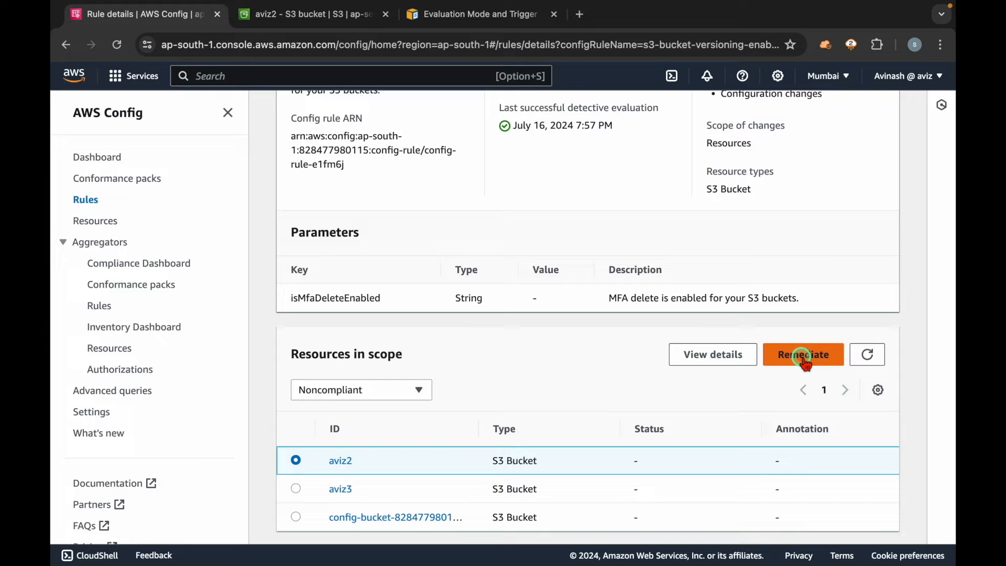
{"action": "left_click", "coordinate": [868, 355]}
{"action": "left_click", "coordinate": [507, 356]}
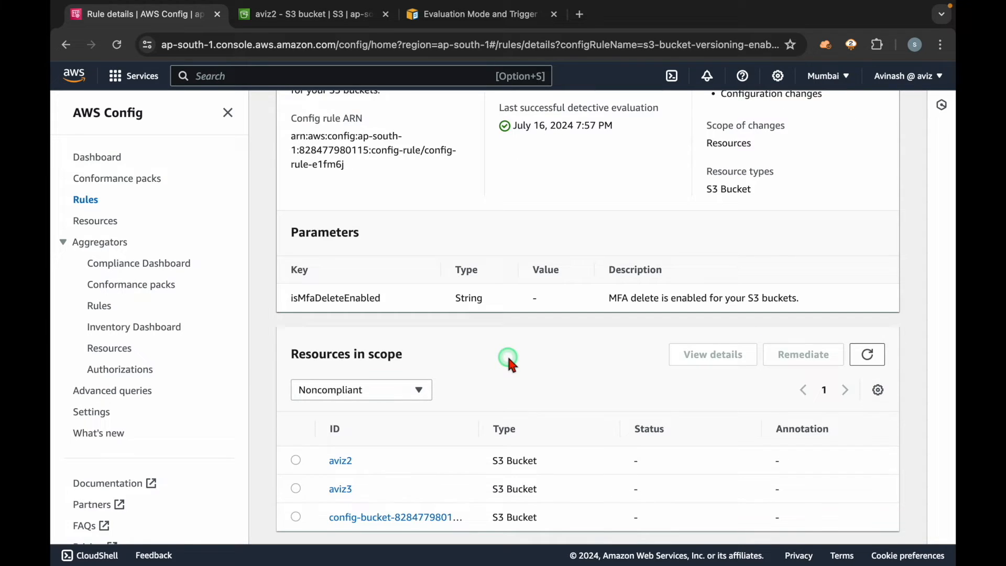
{"action": "left_click", "coordinate": [227, 113]}
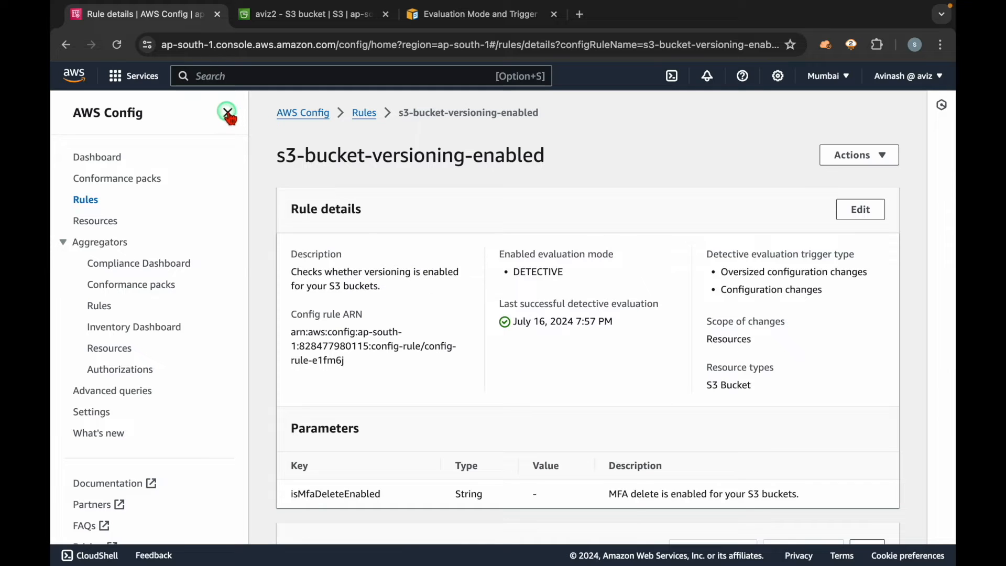
{"action": "scroll", "coordinate": [450, 341], "scroll_direction": "down", "scroll_amount": 4}
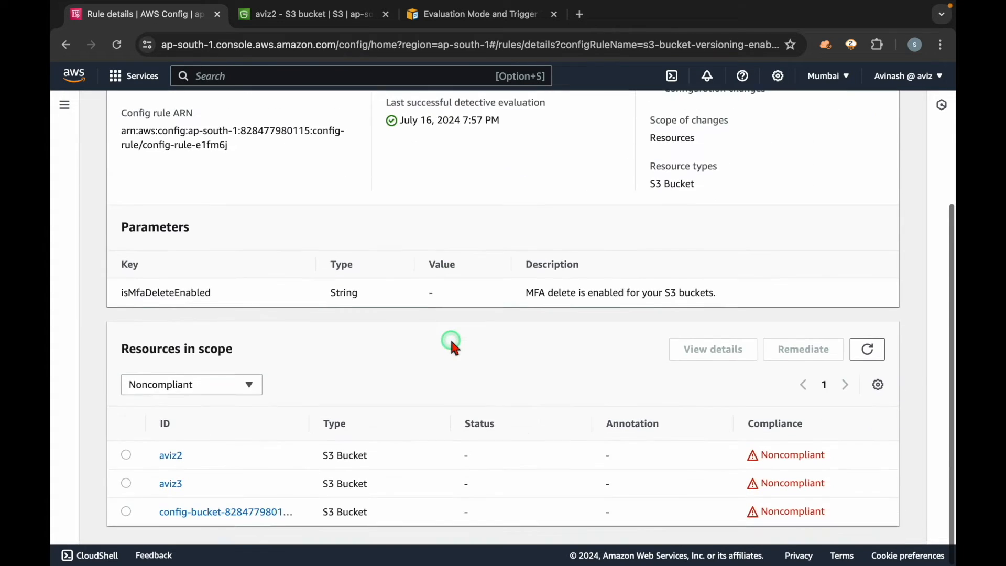
Step: Refresh the noncompliant resources, select the aviz2 bucket and review the rule's details and last successful evaluation
{"action": "left_click", "coordinate": [868, 354]}
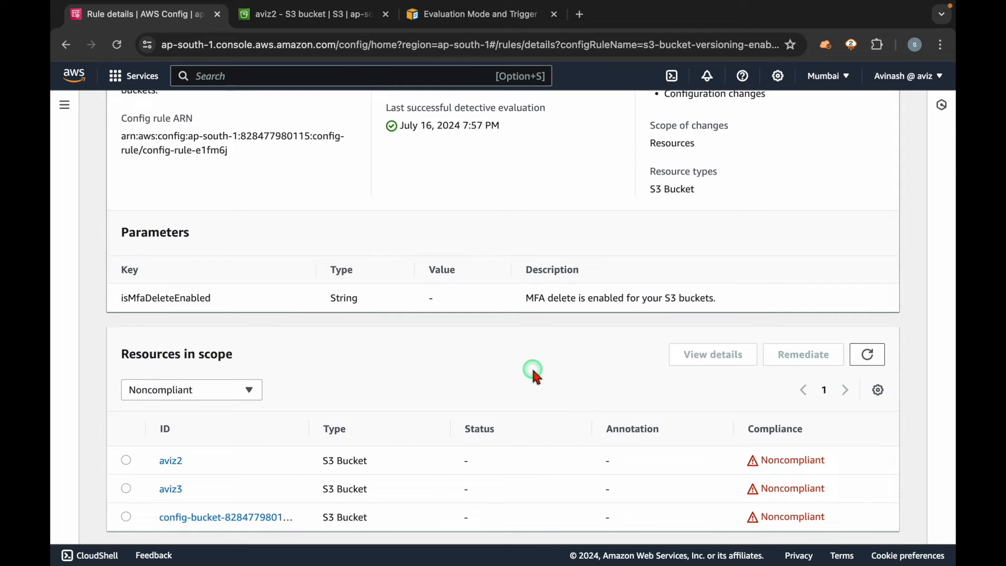
{"action": "scroll", "coordinate": [533, 373], "scroll_direction": "up", "scroll_amount": 5}
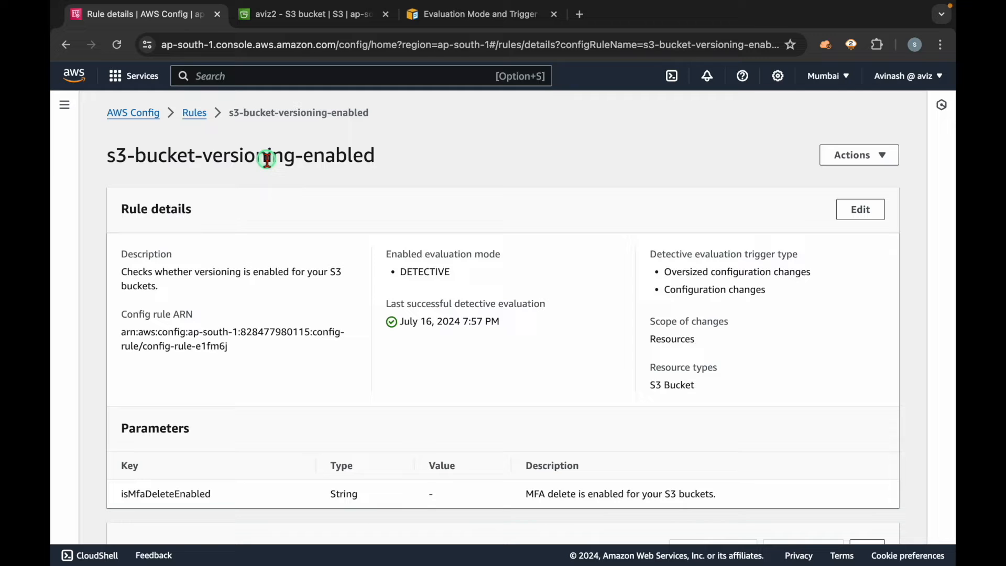
{"action": "scroll", "coordinate": [464, 354], "scroll_direction": "down", "scroll_amount": 4}
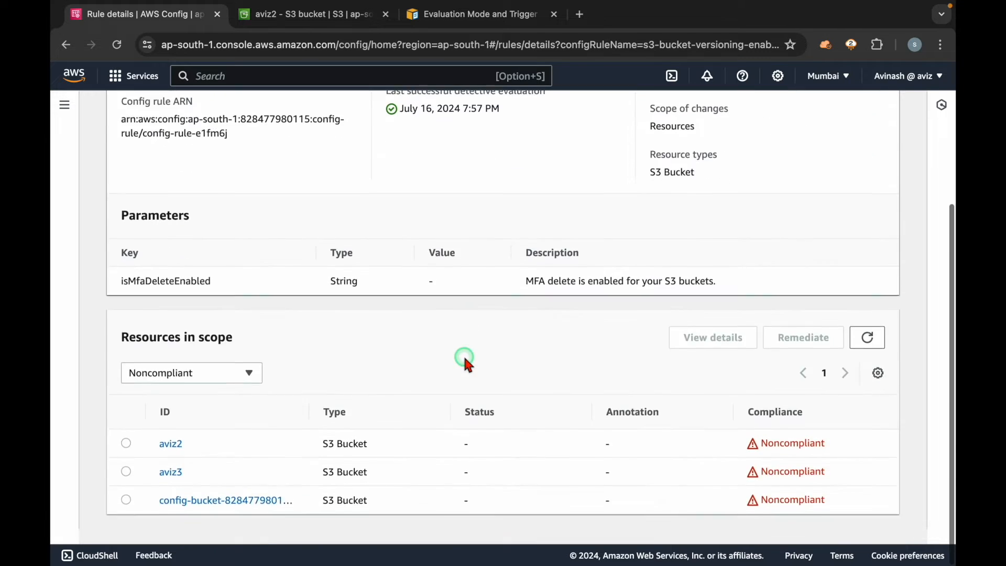
{"action": "left_click", "coordinate": [129, 460]}
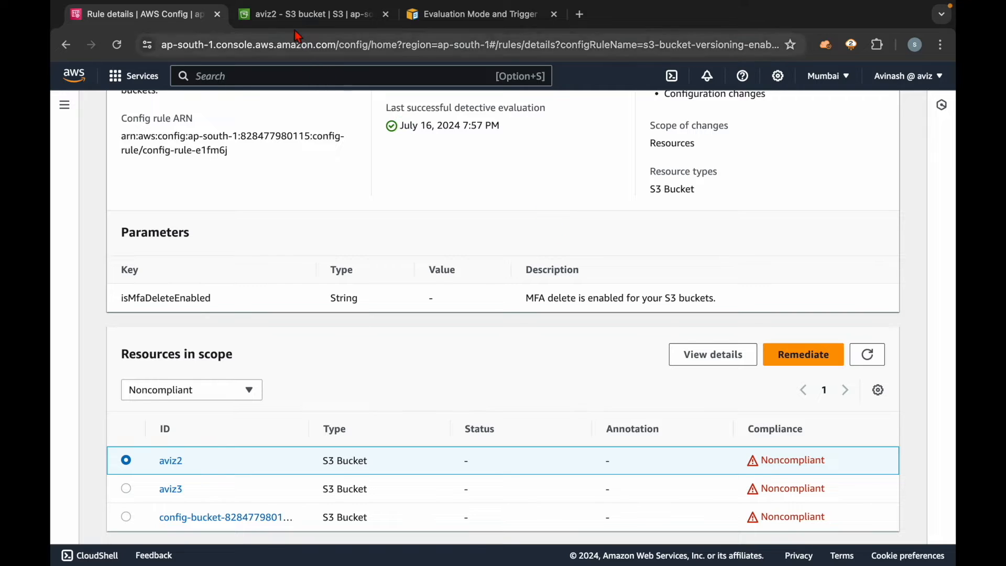
{"action": "scroll", "coordinate": [422, 225], "scroll_direction": "up", "scroll_amount": 1}
{"action": "scroll", "coordinate": [422, 227], "scroll_direction": "up", "scroll_amount": 4}
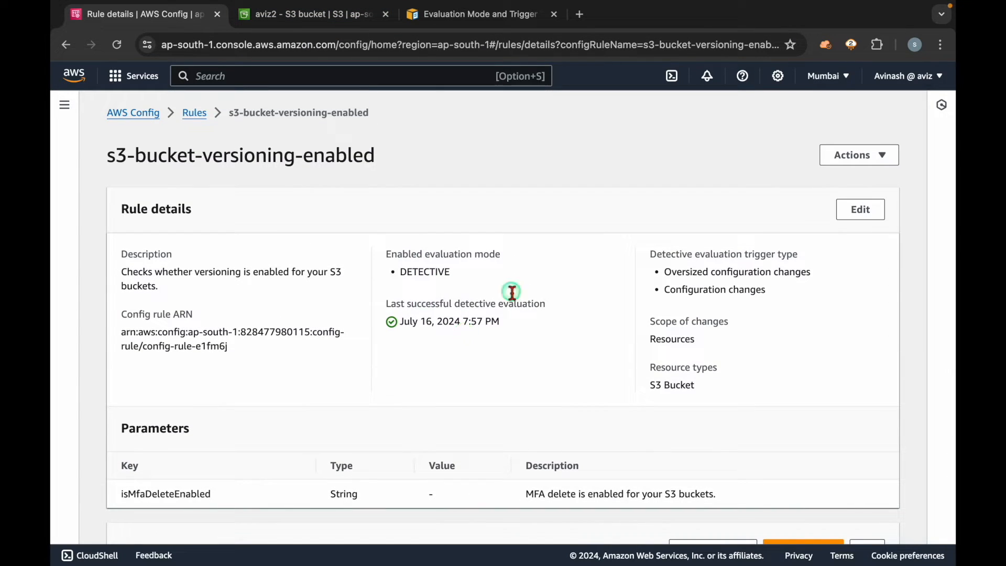
{"action": "left_click_drag", "start_coordinate": [189, 158], "coordinate": [500, 164]}
{"action": "left_click", "coordinate": [500, 164]}
{"action": "left_click", "coordinate": [862, 155]}
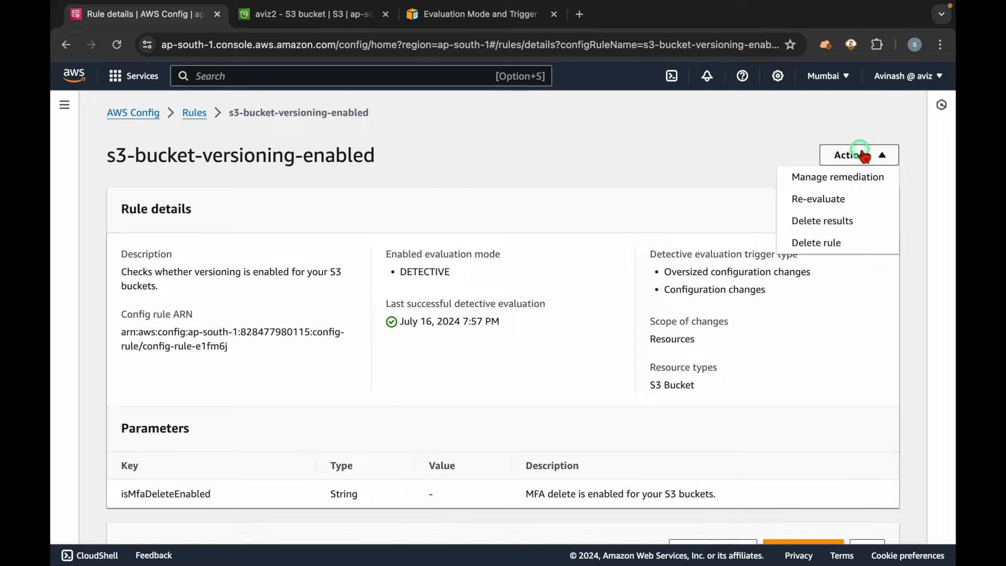
{"action": "left_click_drag", "start_coordinate": [399, 144], "coordinate": [431, 177]}
{"action": "left_click", "coordinate": [431, 177]}
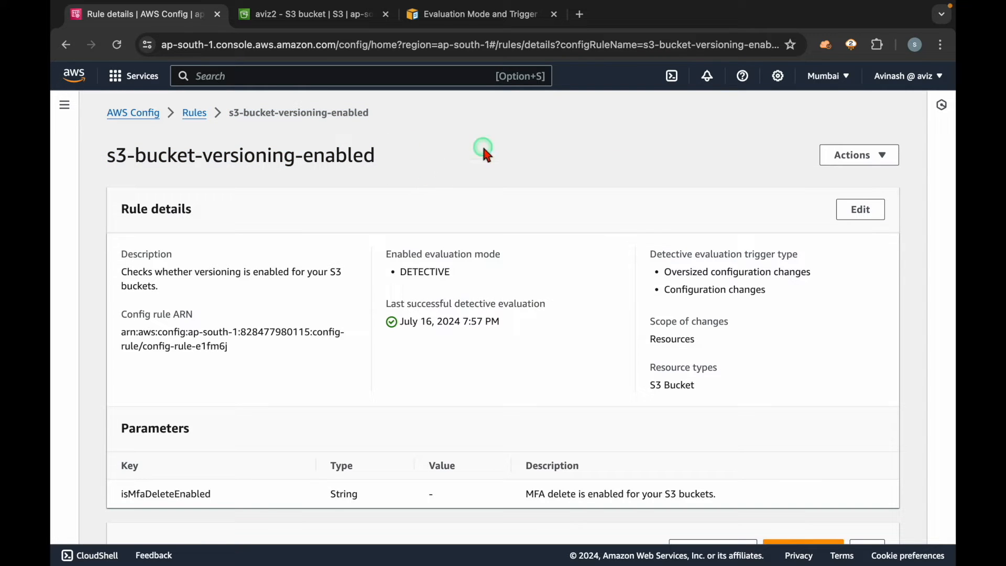
Step: Open the remediation settings of the s3-bucket-versioning-enabled rule and read the description of the Manual remediation method
{"action": "left_click", "coordinate": [864, 155]}
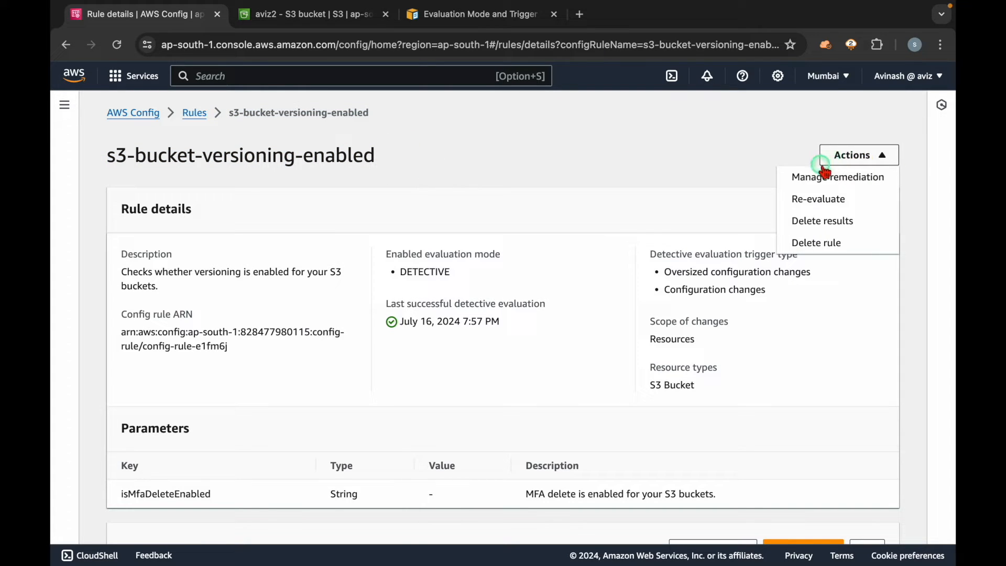
{"action": "left_click", "coordinate": [817, 181]}
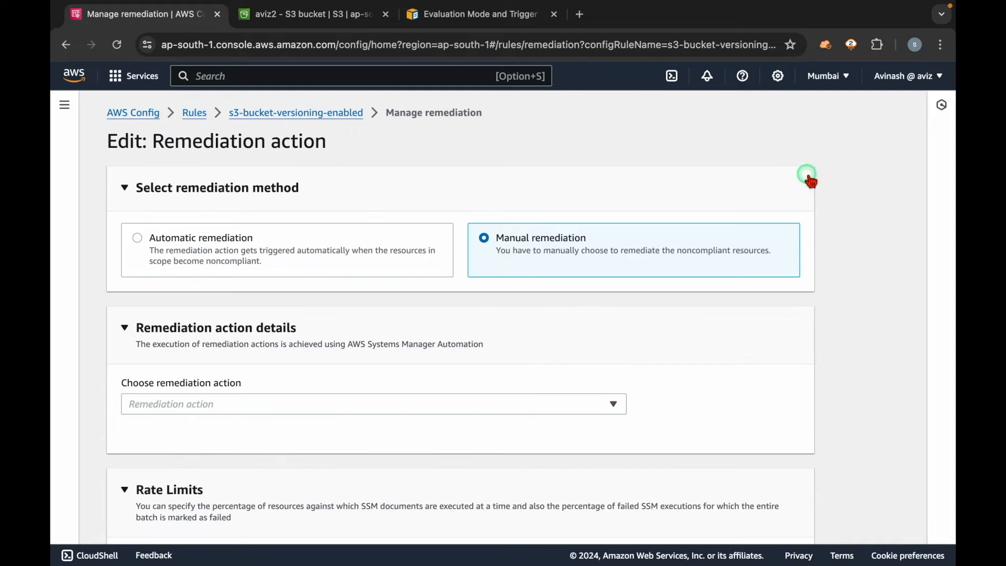
{"action": "left_click", "coordinate": [524, 273]}
{"action": "triple_click", "coordinate": [496, 247]}
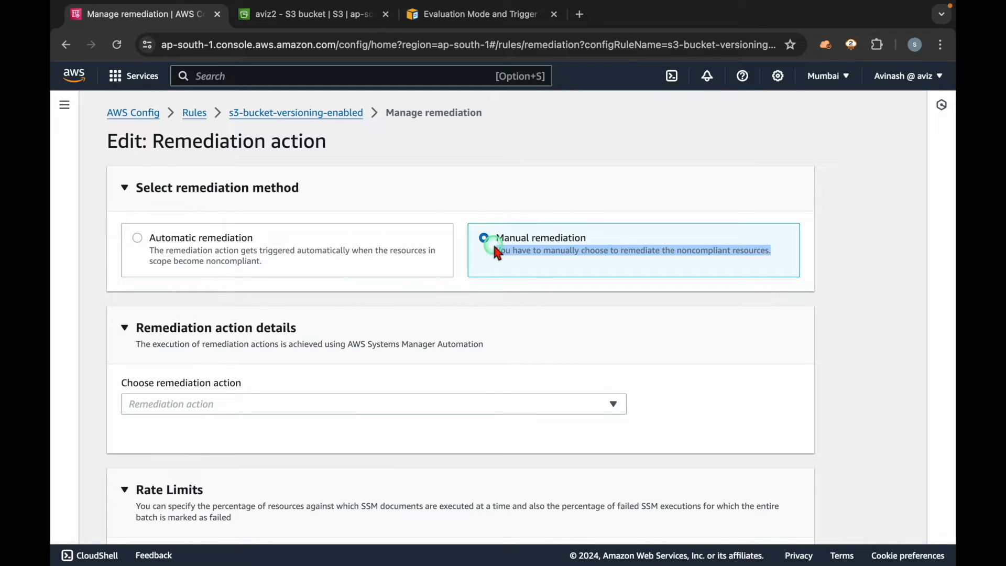
{"action": "left_click", "coordinate": [520, 268]}
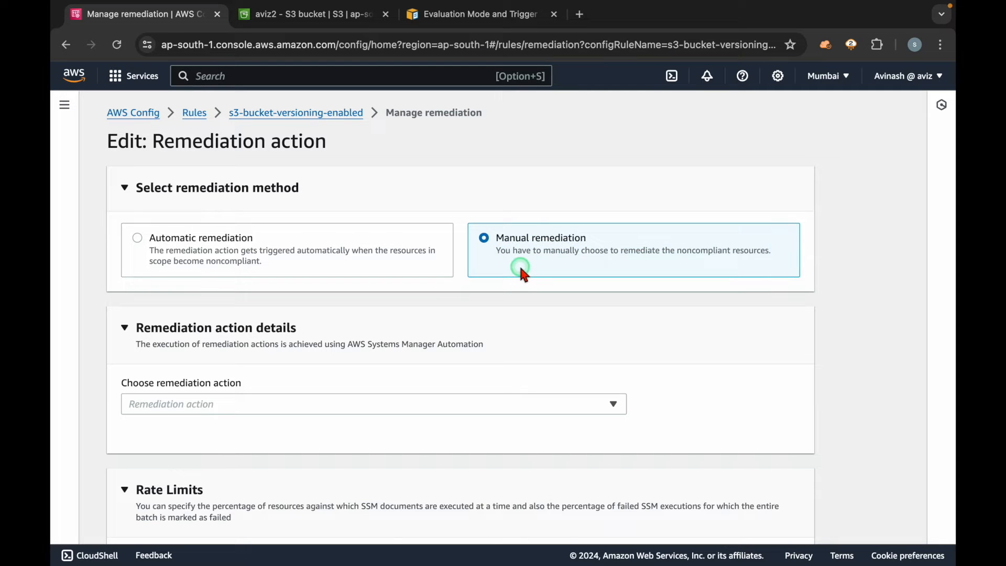
Step: Return to the s3-bucket-versioning-enabled rule details and select the noncompliant aviz2 bucket for remediation
{"action": "left_click", "coordinate": [321, 117]}
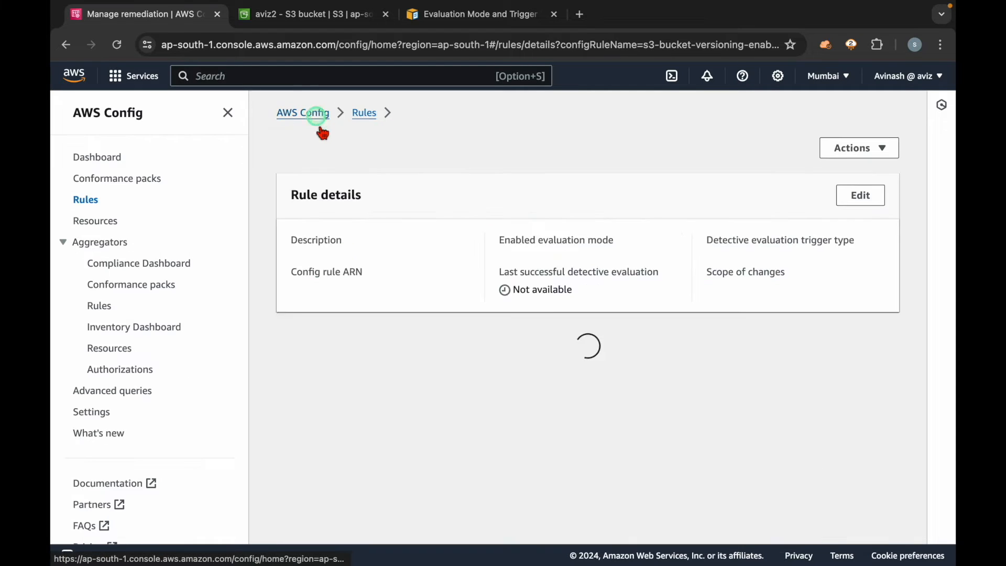
{"action": "scroll", "coordinate": [354, 332], "scroll_direction": "down", "scroll_amount": 5}
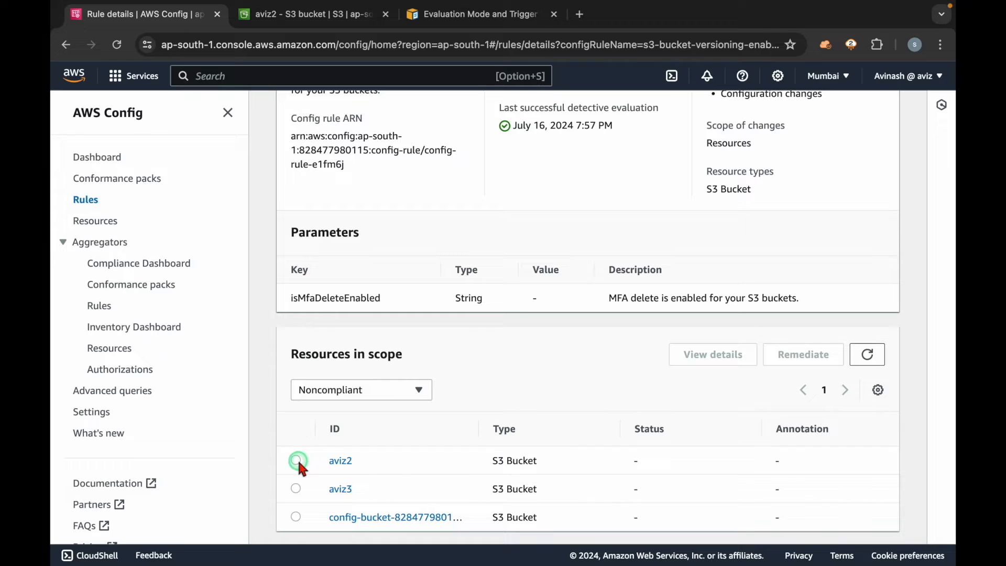
{"action": "left_click", "coordinate": [297, 461]}
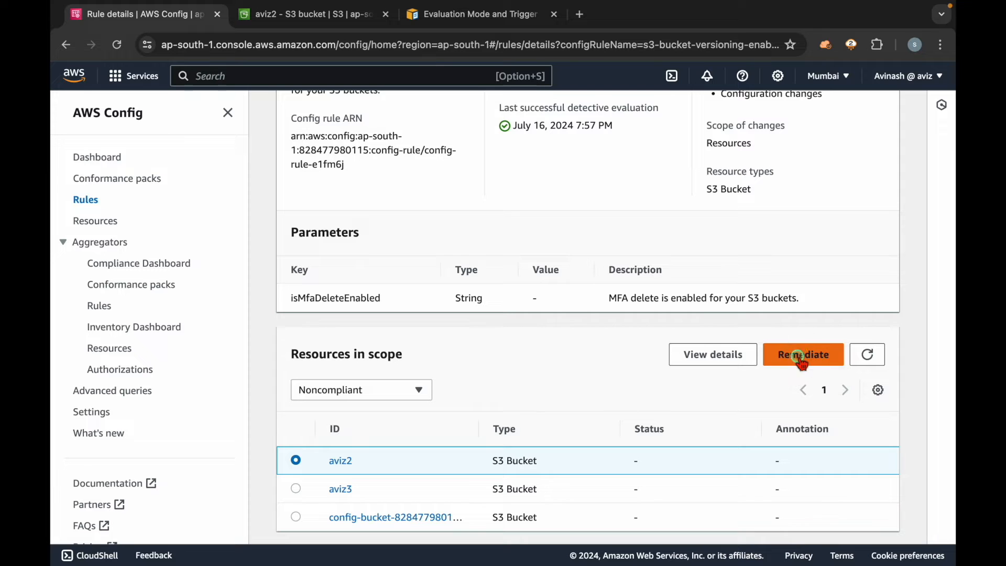
Step: Try to remediate the noncompliant aviz2 bucket and recheck the rule's resources in scope
{"action": "scroll", "coordinate": [616, 386], "scroll_direction": "down", "scroll_amount": 1}
{"action": "left_click", "coordinate": [818, 336]}
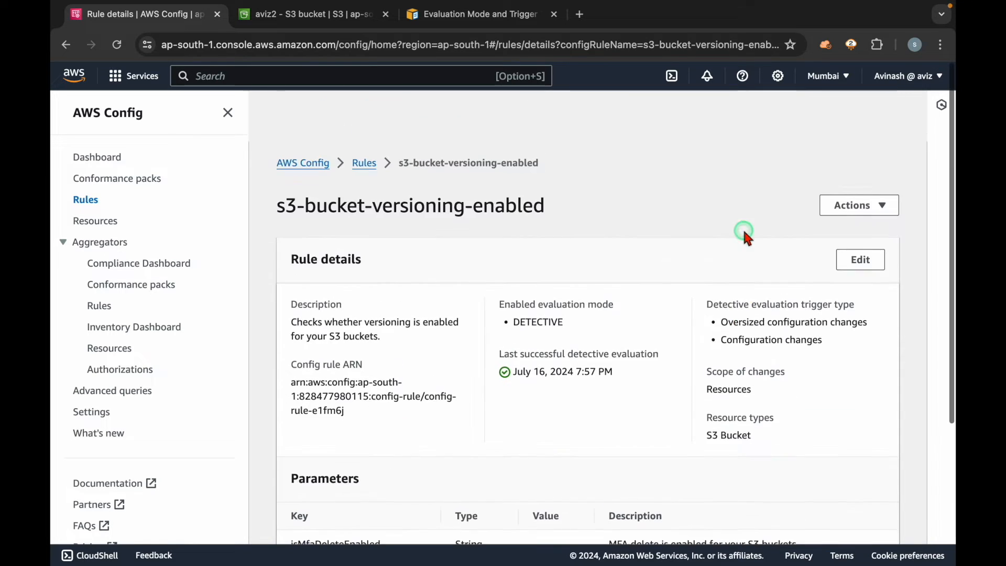
{"action": "scroll", "coordinate": [561, 389], "scroll_direction": "down", "scroll_amount": 5}
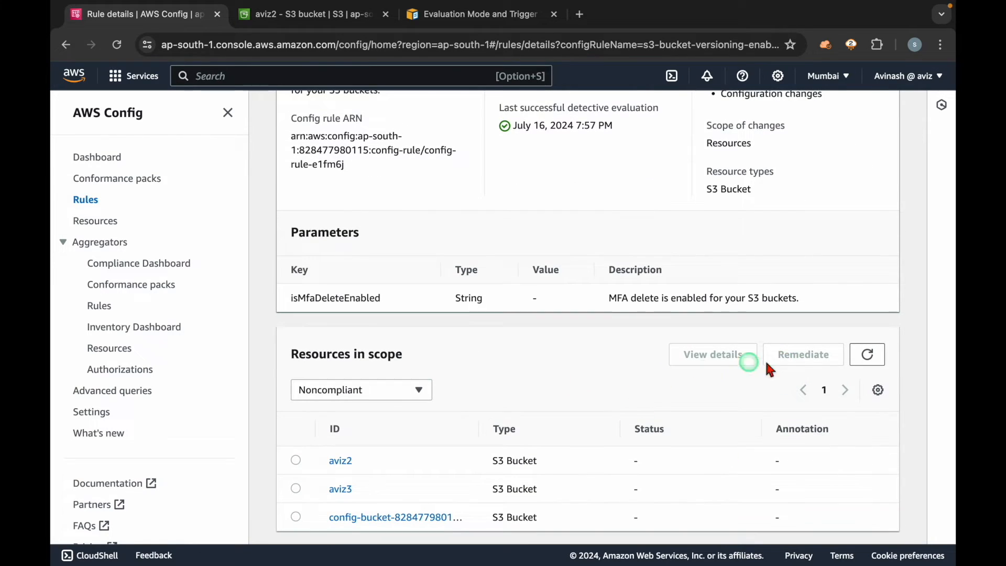
{"action": "scroll", "coordinate": [487, 301], "scroll_direction": "up", "scroll_amount": 5}
Step: Open the remediation settings of the s3-bucket-versioning-enabled rule and reread the Manual remediation description
{"action": "left_click", "coordinate": [228, 112]}
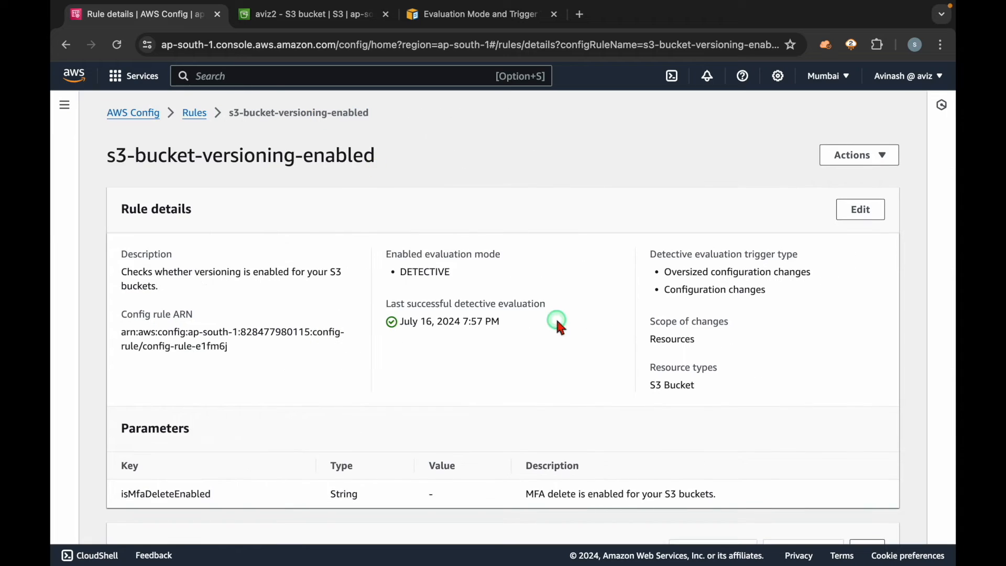
{"action": "left_click", "coordinate": [880, 153]}
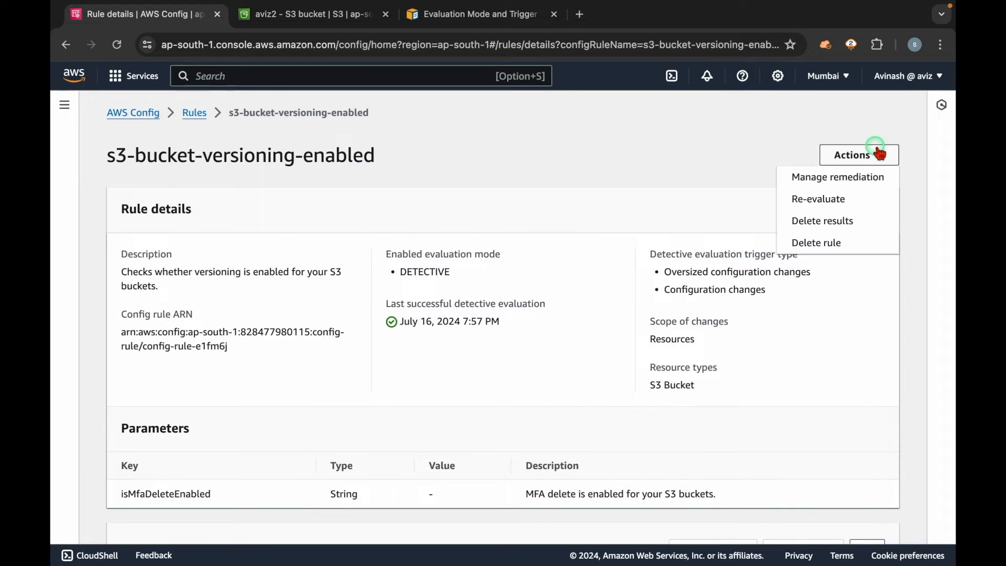
{"action": "left_click", "coordinate": [838, 178]}
{"action": "left_click_drag", "start_coordinate": [496, 238], "coordinate": [719, 251]}
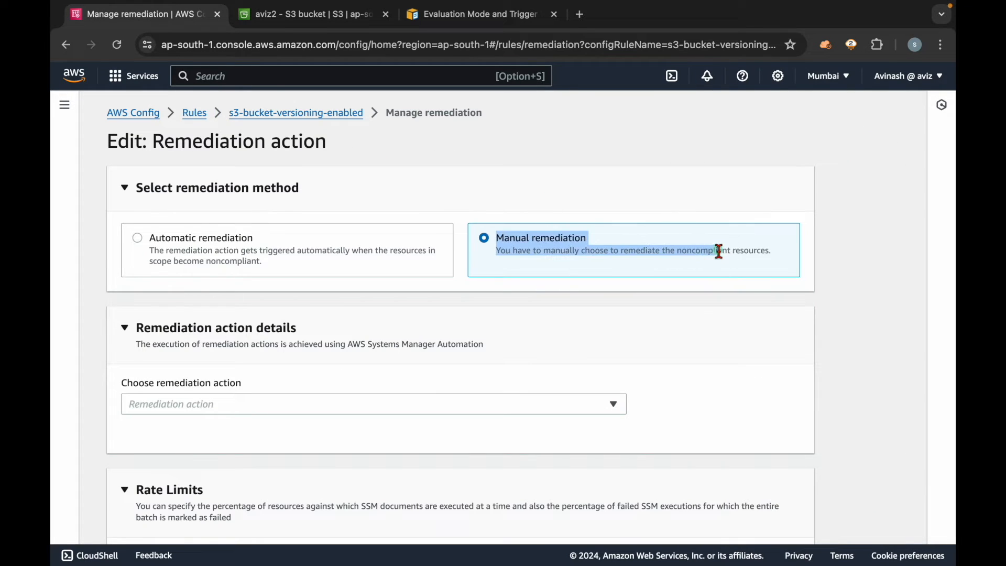
{"action": "left_click", "coordinate": [719, 252]}
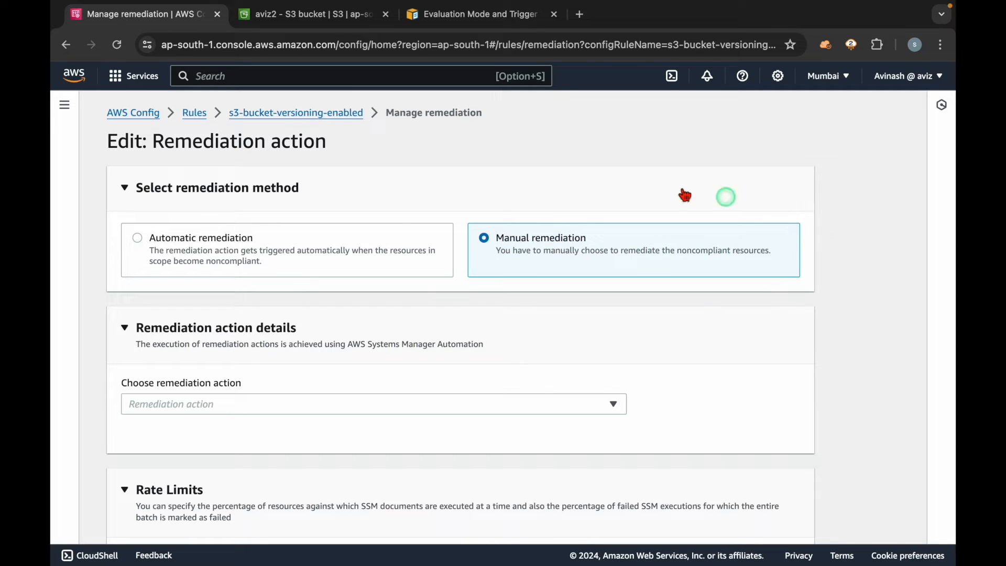
Step: Choose Automatic remediation as the remediation method and review its description and retry settings
{"action": "left_click", "coordinate": [214, 242]}
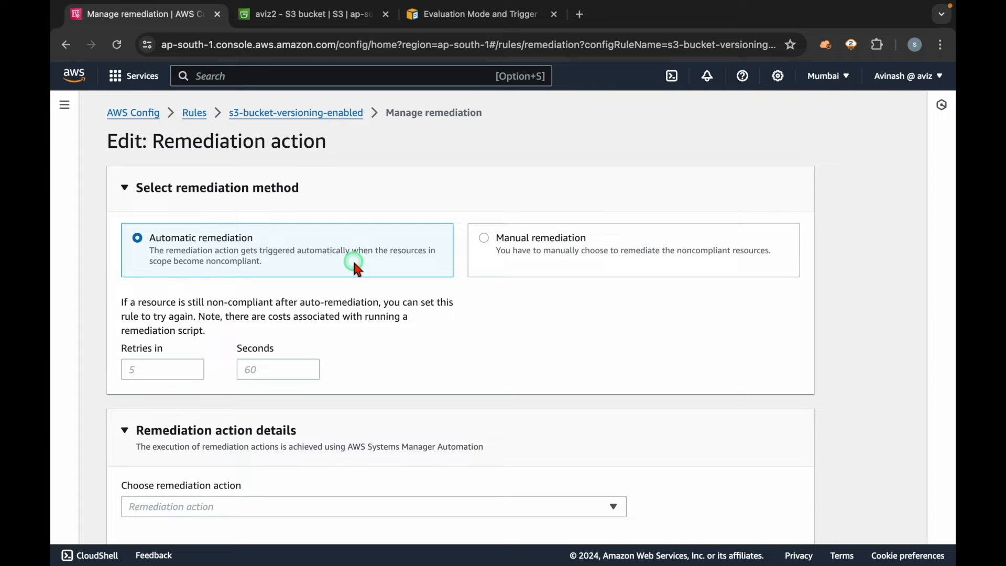
{"action": "left_click_drag", "start_coordinate": [165, 250], "coordinate": [155, 208]}
{"action": "left_click", "coordinate": [394, 253]}
{"action": "left_click", "coordinate": [269, 260]}
{"action": "scroll", "coordinate": [301, 256], "scroll_direction": "down", "scroll_amount": 1}
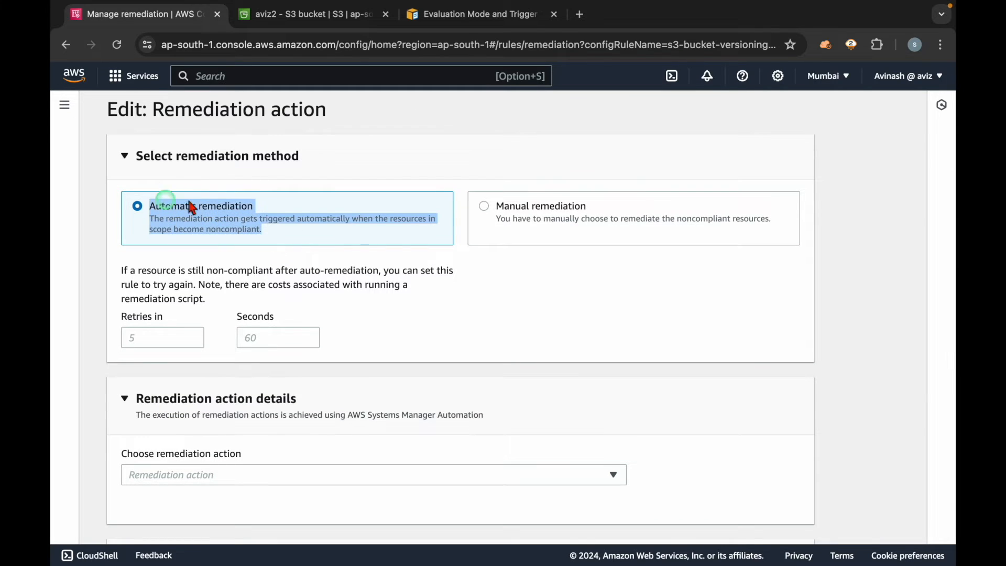
{"action": "scroll", "coordinate": [392, 241], "scroll_direction": "down", "scroll_amount": 2}
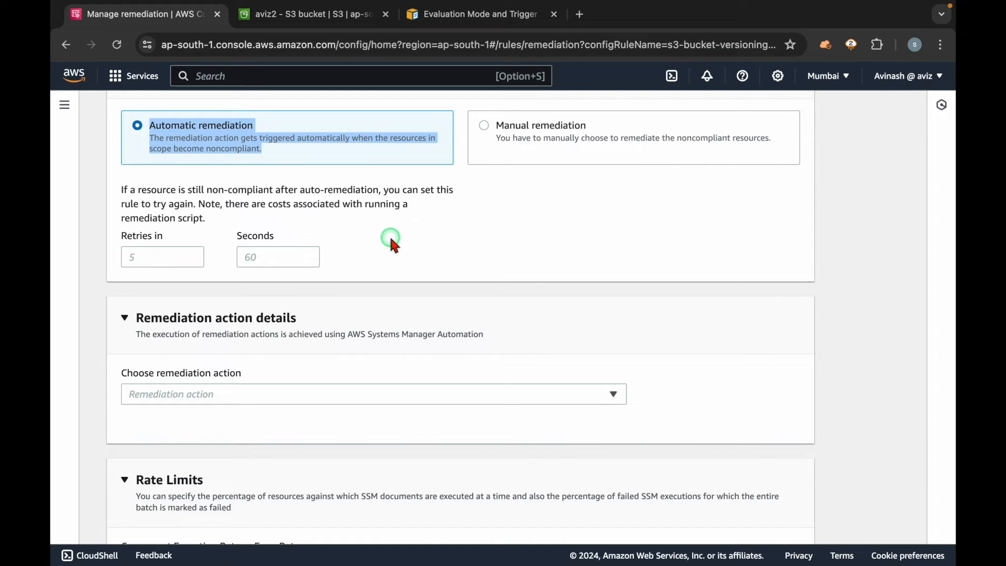
{"action": "left_click_drag", "start_coordinate": [122, 236], "coordinate": [170, 236]}
{"action": "left_click", "coordinate": [392, 237]}
{"action": "scroll", "coordinate": [392, 237], "scroll_direction": "down", "scroll_amount": 4}
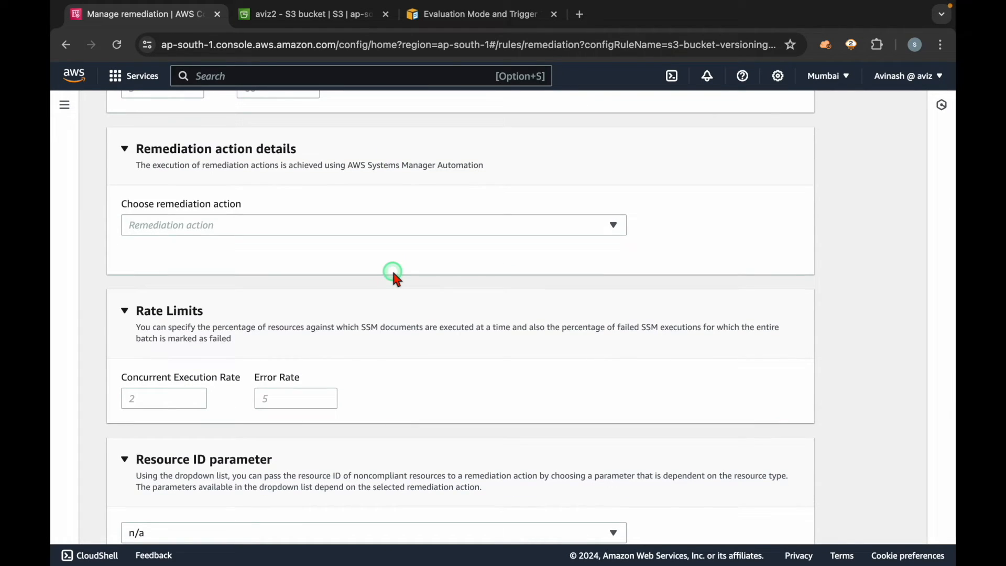
Step: Find the remediation actions matching "version" and choose AWS-ConfigureS3BucketVersioning
{"action": "left_click_drag", "start_coordinate": [121, 204], "coordinate": [290, 206]}
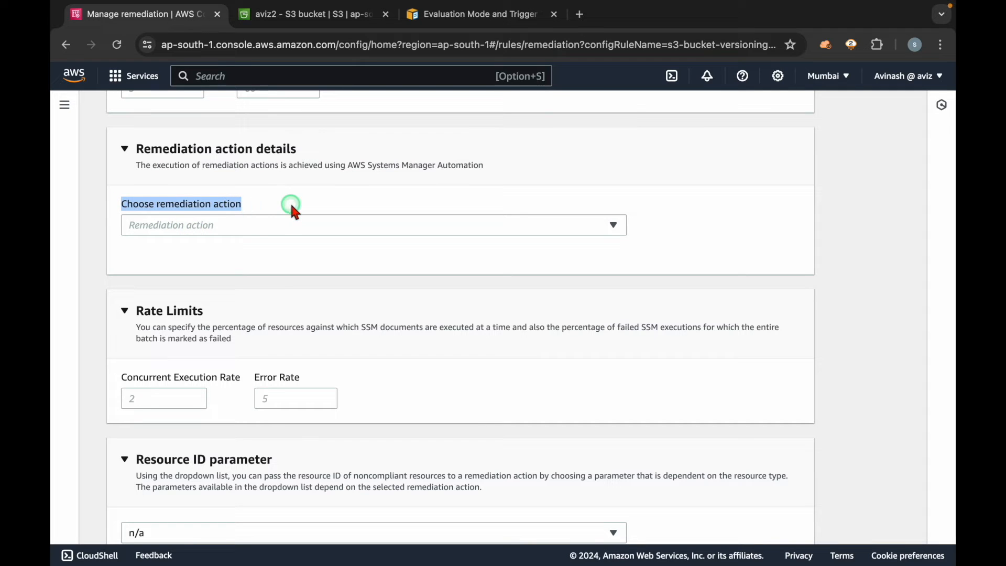
{"action": "left_click", "coordinate": [292, 206]}
{"action": "left_click", "coordinate": [292, 228]}
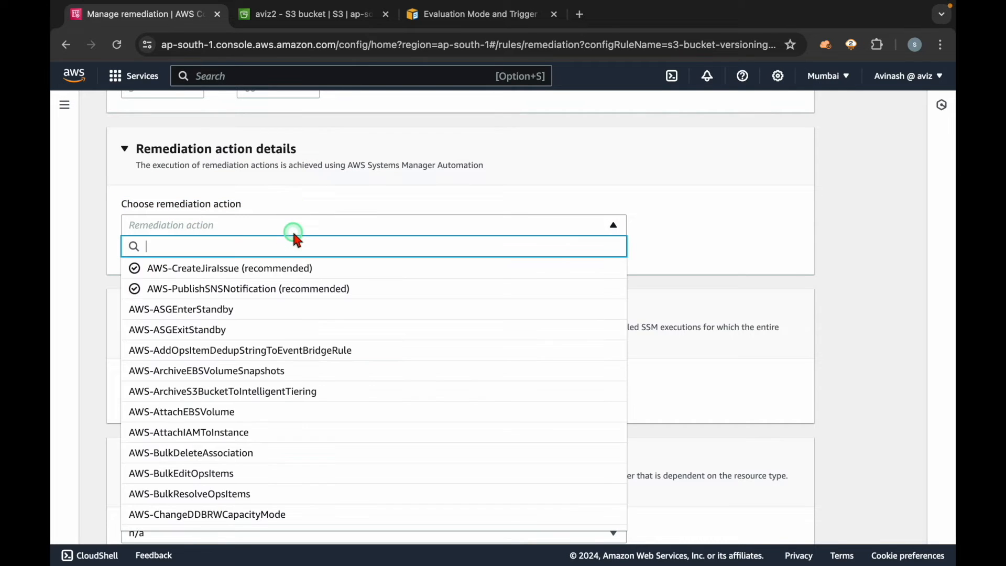
{"action": "type", "text": "version"}
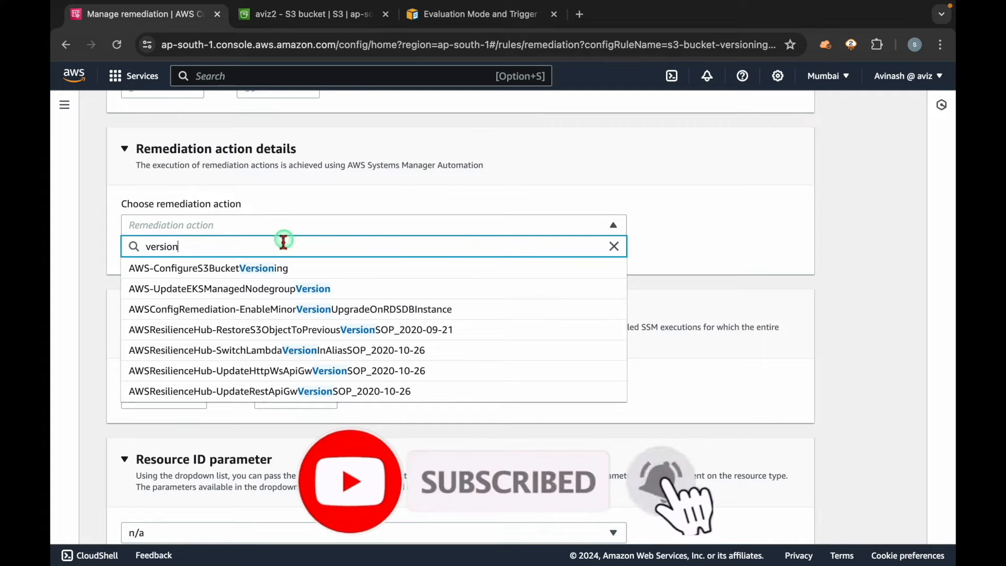
{"action": "left_click", "coordinate": [240, 269]}
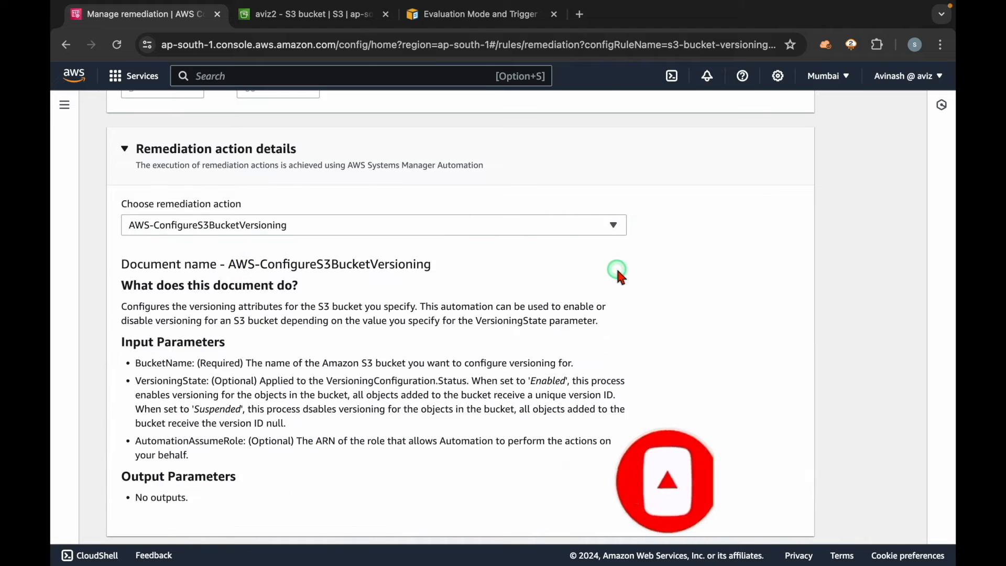
Step: Read the document's input parameters BucketName, VersioningState and AutomationAssumeRole, including which are required and what Enabled does
{"action": "scroll", "coordinate": [621, 277], "scroll_direction": "down", "scroll_amount": 2}
{"action": "left_click_drag", "start_coordinate": [122, 255], "coordinate": [246, 258]}
{"action": "left_click", "coordinate": [245, 256]}
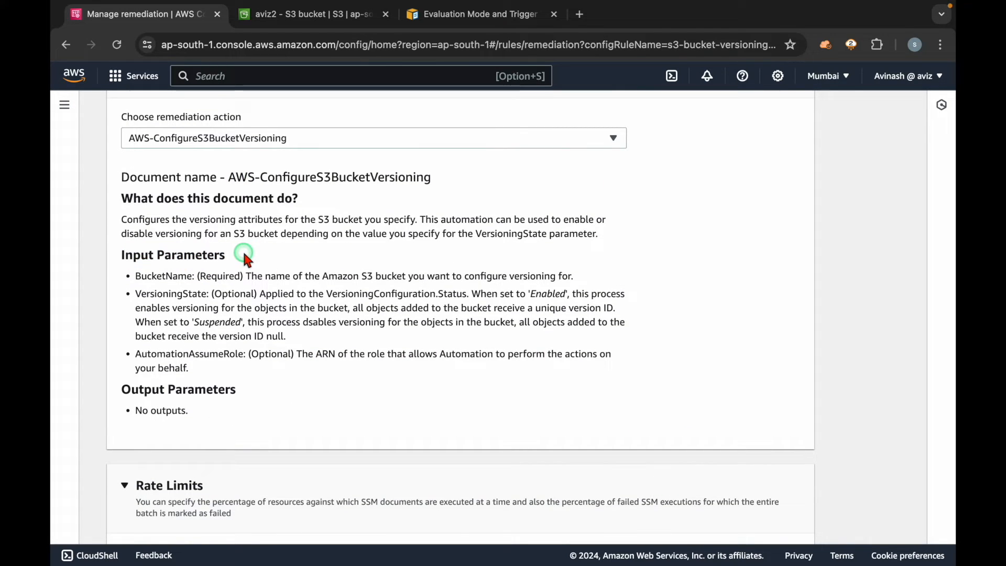
{"action": "left_click_drag", "start_coordinate": [137, 278], "coordinate": [245, 277]}
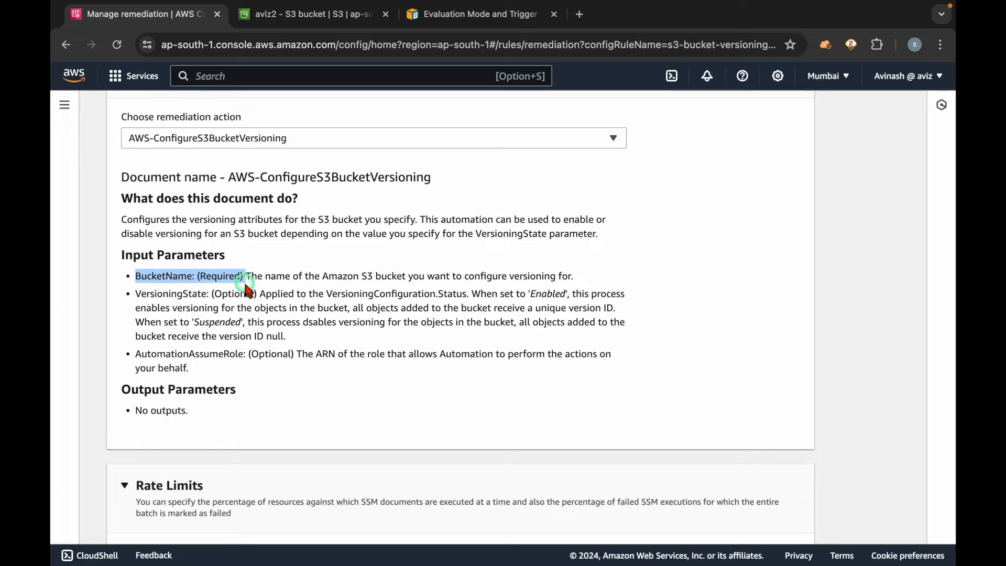
{"action": "scroll", "coordinate": [247, 288], "scroll_direction": "down", "scroll_amount": 3}
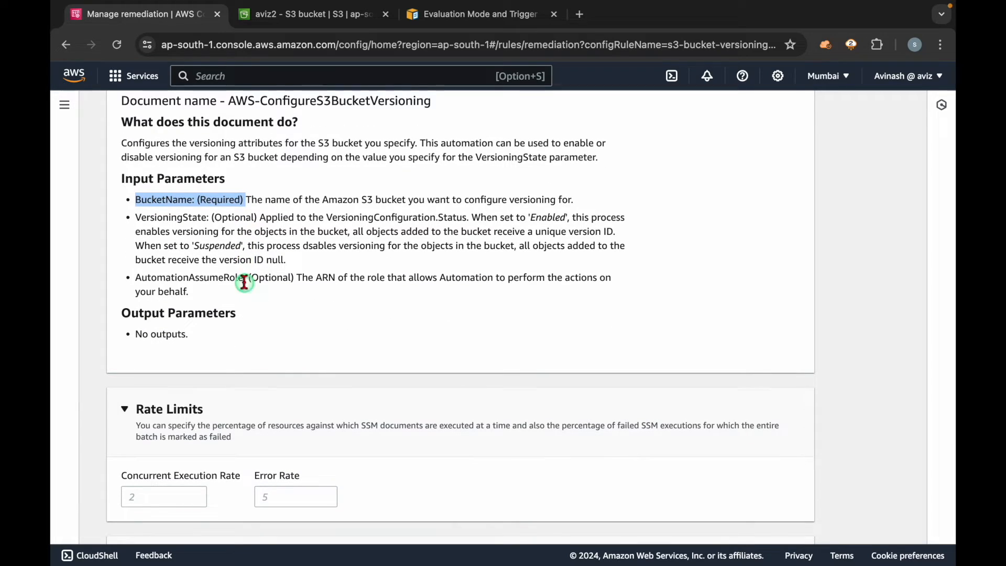
{"action": "left_click_drag", "start_coordinate": [134, 217], "coordinate": [259, 225]}
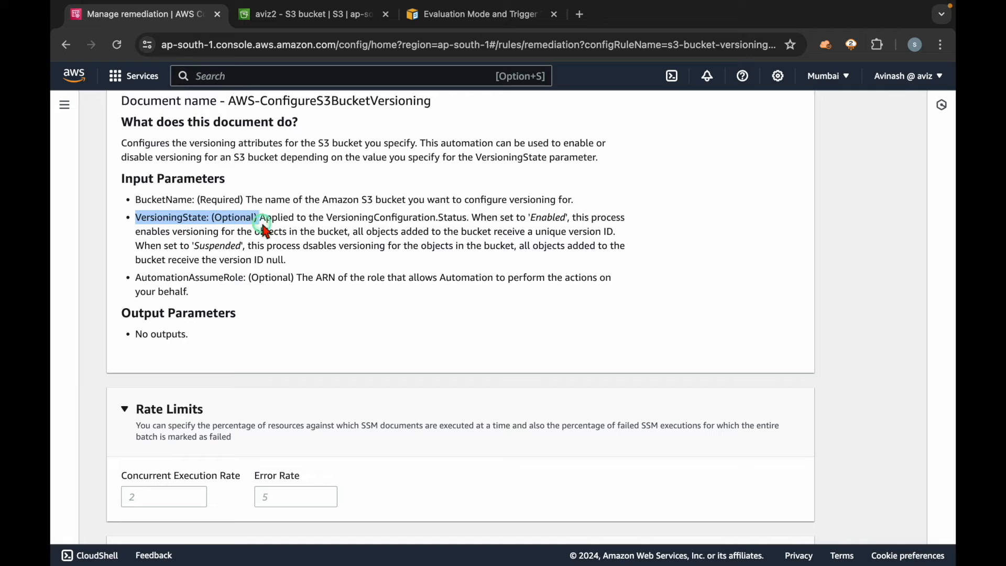
{"action": "left_click", "coordinate": [362, 230]}
{"action": "double_click", "coordinate": [551, 219]}
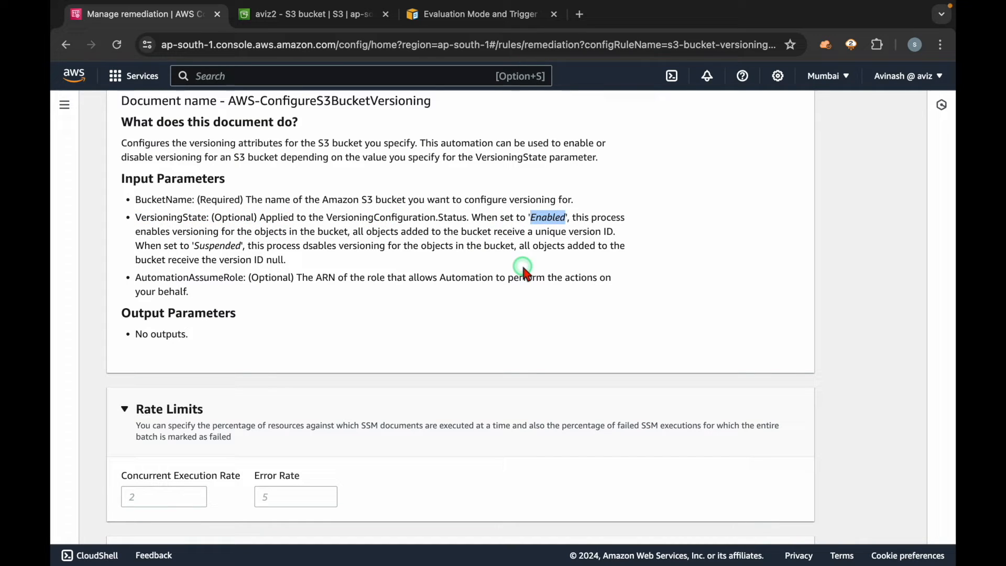
{"action": "left_click_drag", "start_coordinate": [135, 277], "coordinate": [226, 278]}
{"action": "double_click", "coordinate": [272, 278]}
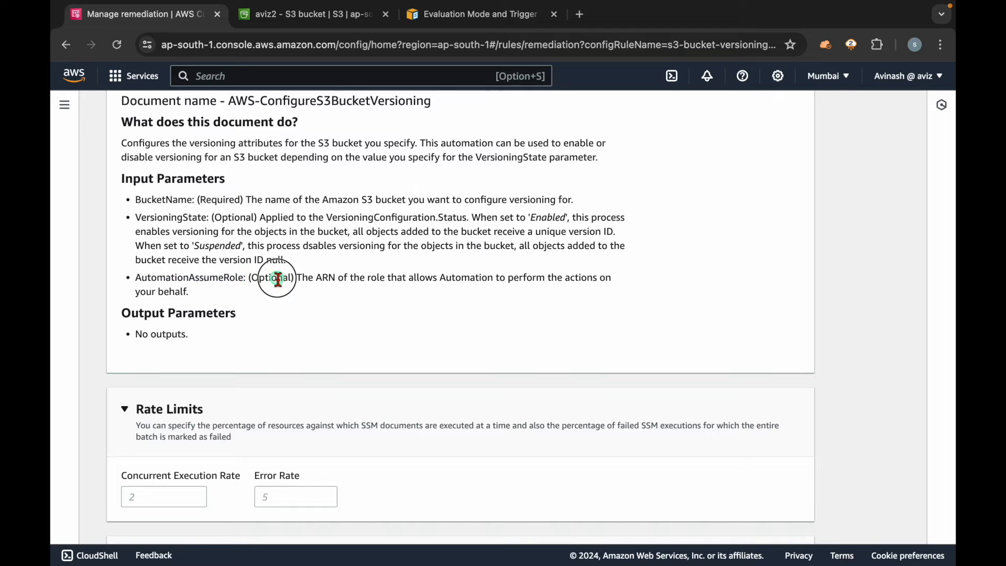
{"action": "scroll", "coordinate": [439, 278], "scroll_direction": "down", "scroll_amount": 7}
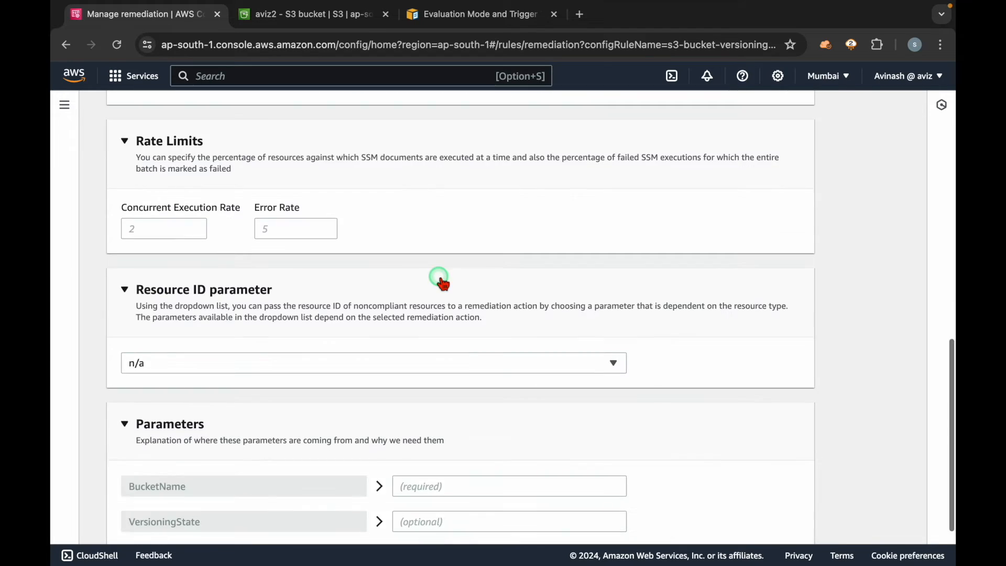
Step: Look through the available Resource ID parameters and recheck the selected remediation action's description
{"action": "left_click", "coordinate": [412, 287]}
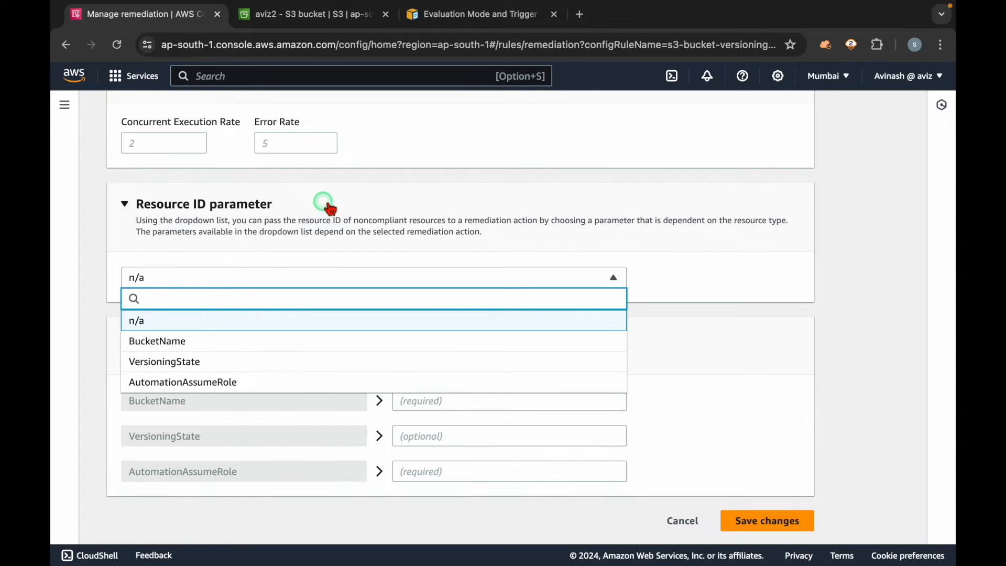
{"action": "left_click", "coordinate": [673, 341]}
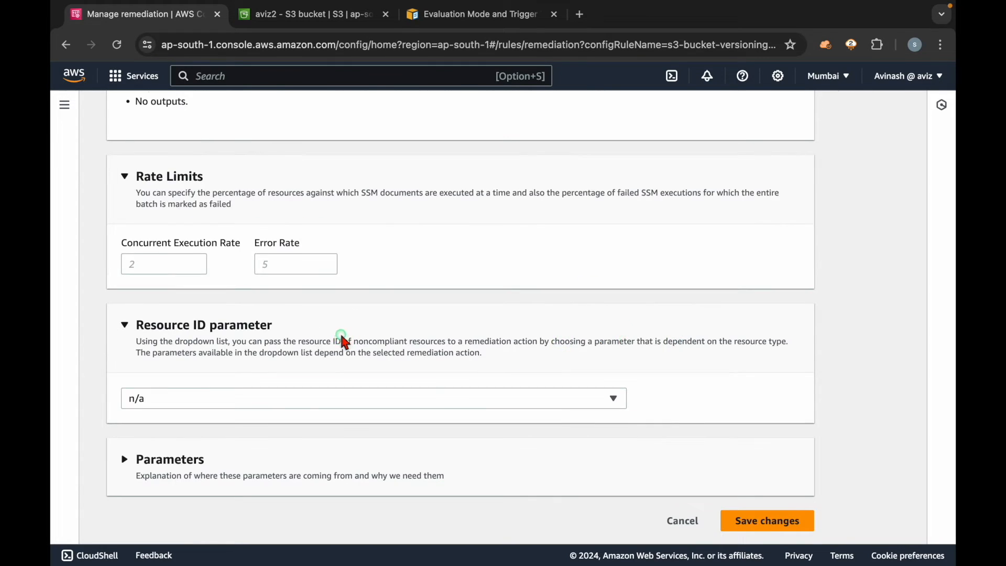
{"action": "scroll", "coordinate": [342, 337], "scroll_direction": "up", "scroll_amount": 10}
{"action": "scroll", "coordinate": [342, 337], "scroll_direction": "down", "scroll_amount": 3}
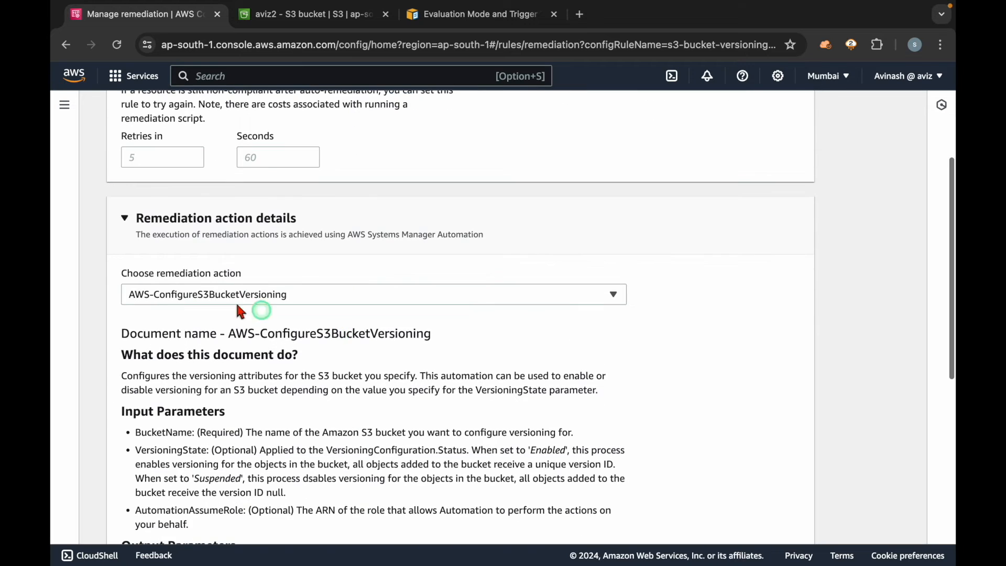
{"action": "left_click_drag", "start_coordinate": [127, 273], "coordinate": [292, 272]}
{"action": "scroll", "coordinate": [456, 363], "scroll_direction": "down", "scroll_amount": 8}
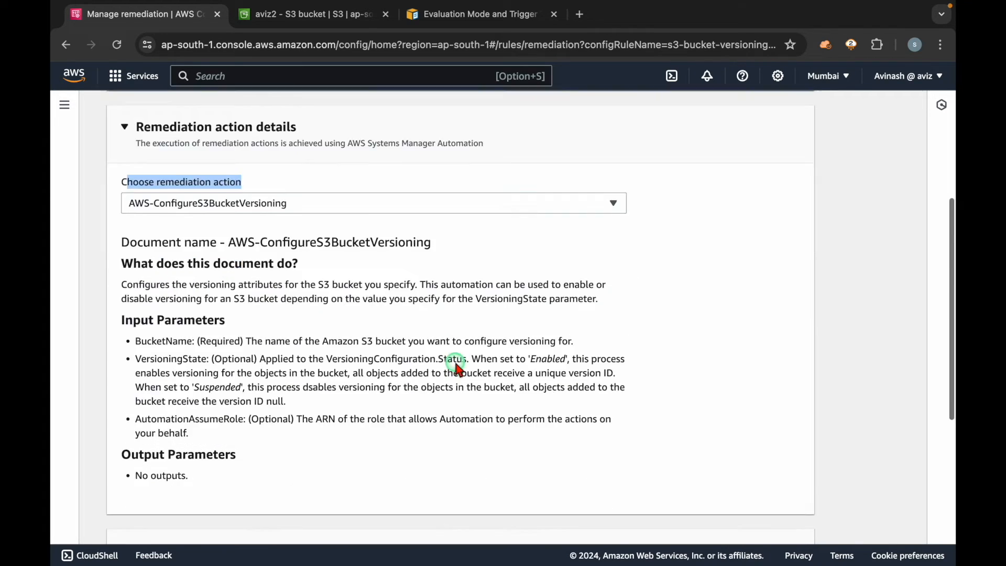
{"action": "left_click", "coordinate": [457, 367]}
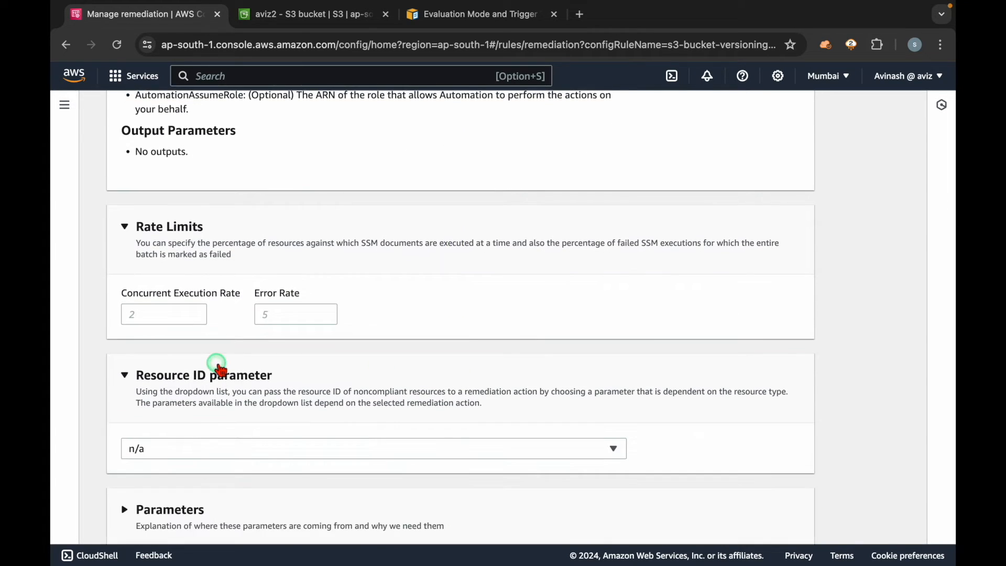
Step: Set the Resource ID parameter to BucketName and expand the Parameters section
{"action": "scroll", "coordinate": [216, 360], "scroll_direction": "down", "scroll_amount": 1}
{"action": "left_click", "coordinate": [201, 396]}
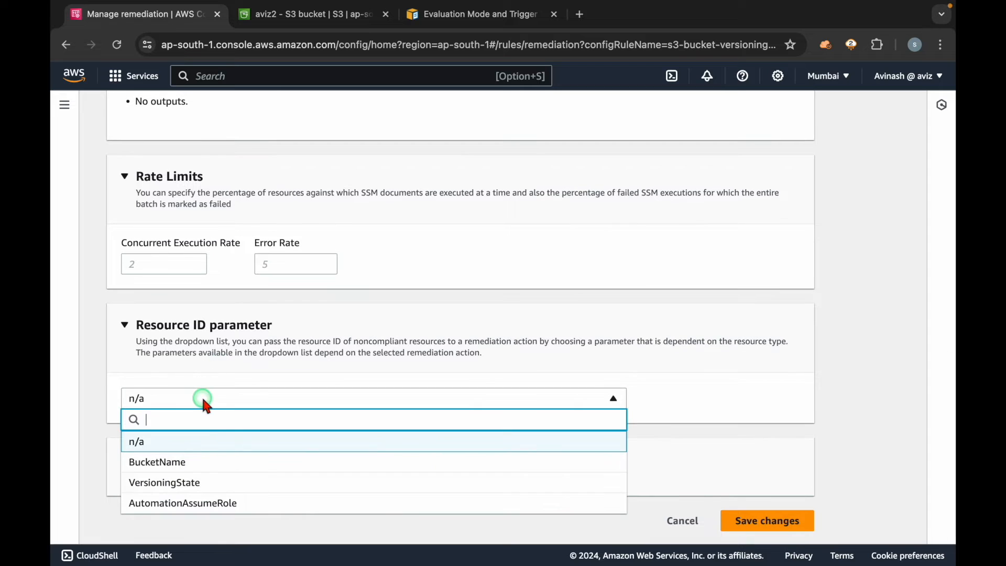
{"action": "left_click", "coordinate": [192, 463]}
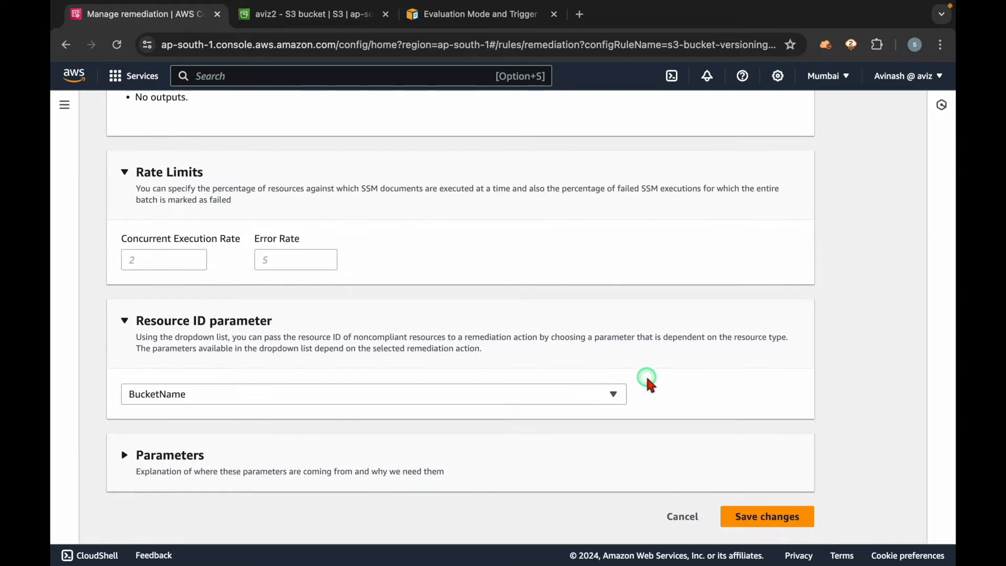
{"action": "left_click", "coordinate": [190, 465]}
{"action": "scroll", "coordinate": [191, 471], "scroll_direction": "down", "scroll_amount": 2}
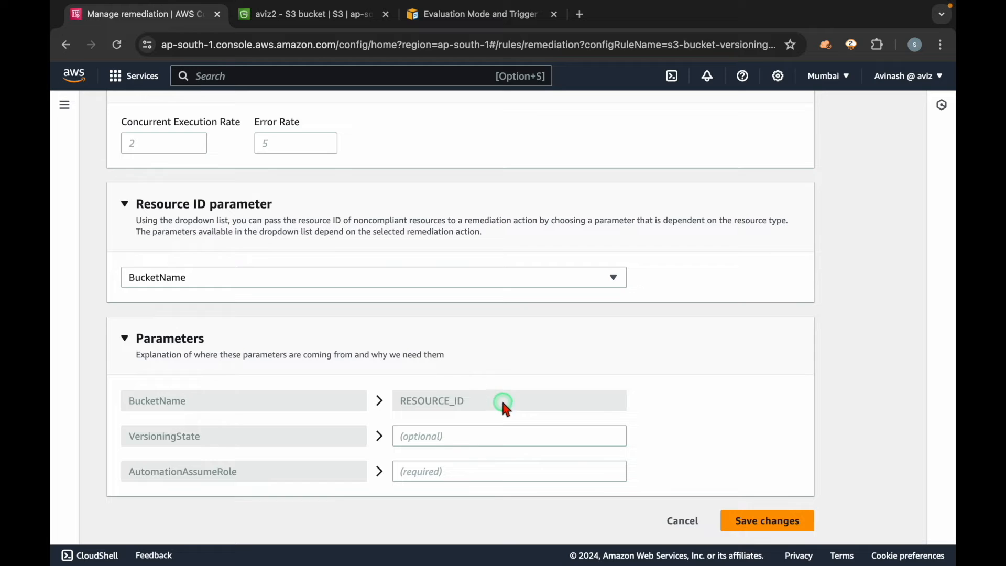
Step: Open the Config rules in a separate browser tab and inspect the noncompliant bucket IDs of the s3-bucket-versioning-enabled rule
{"action": "left_click", "coordinate": [64, 105]}
{"action": "left_click", "coordinate": [85, 200], "text": "super"}
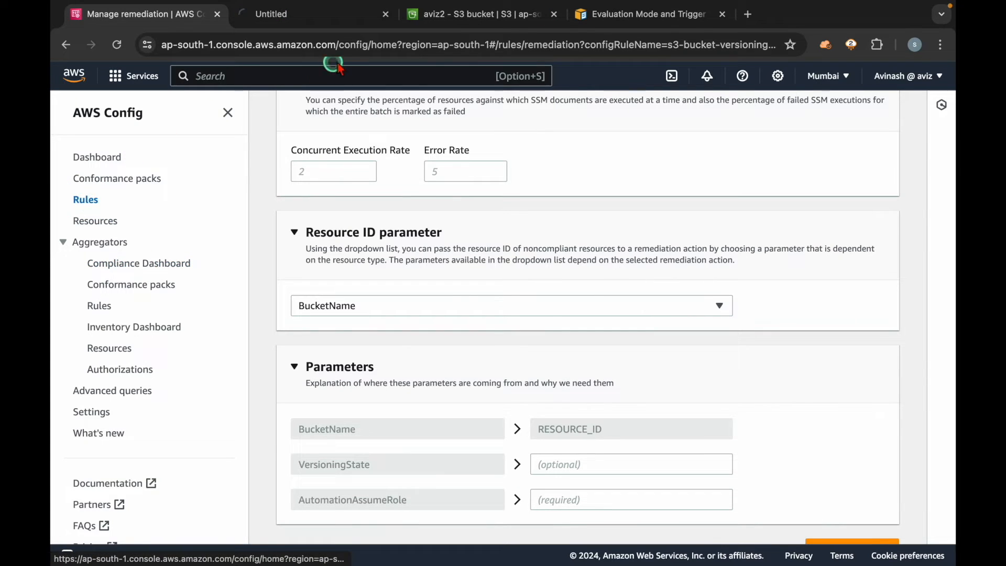
{"action": "left_click", "coordinate": [303, 15]}
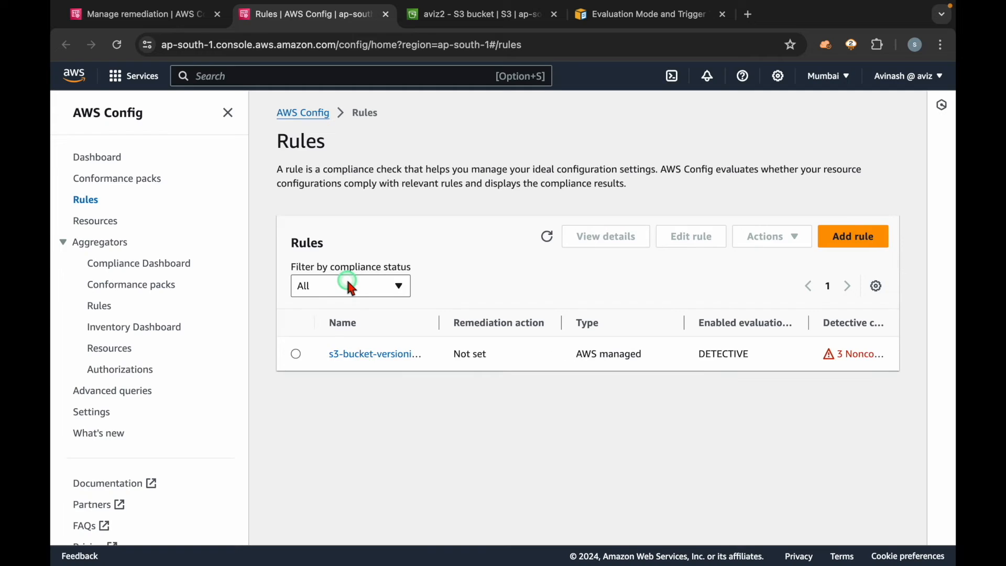
{"action": "left_click", "coordinate": [360, 355]}
{"action": "scroll", "coordinate": [357, 420], "scroll_direction": "down", "scroll_amount": 4}
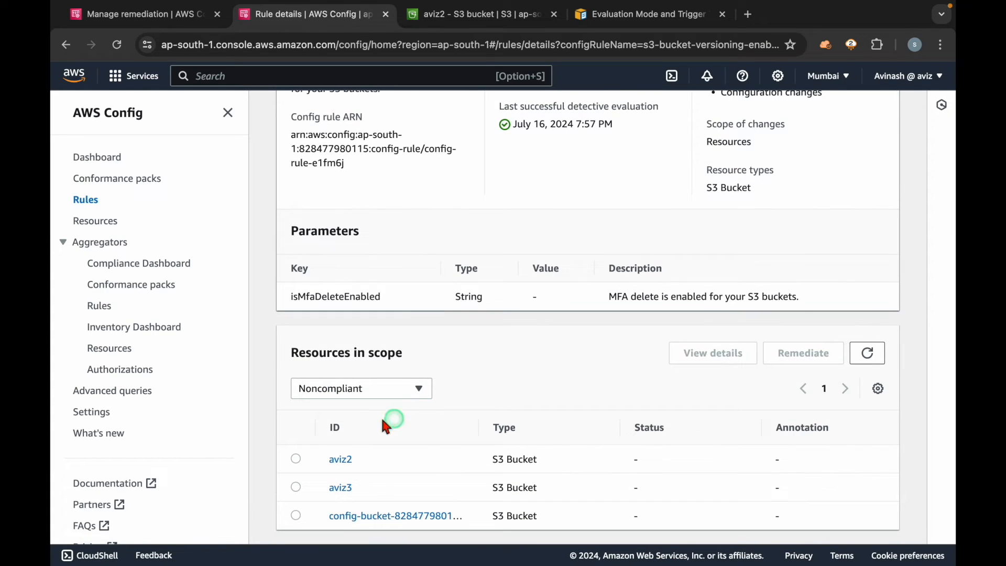
{"action": "left_click_drag", "start_coordinate": [363, 483], "coordinate": [320, 482]}
{"action": "left_click", "coordinate": [417, 478]}
Step: Return to the remediation form and set the VersioningState parameter to Enabled, copying the value from the document's description
{"action": "key", "text": "ctrl+shift+Tab"}
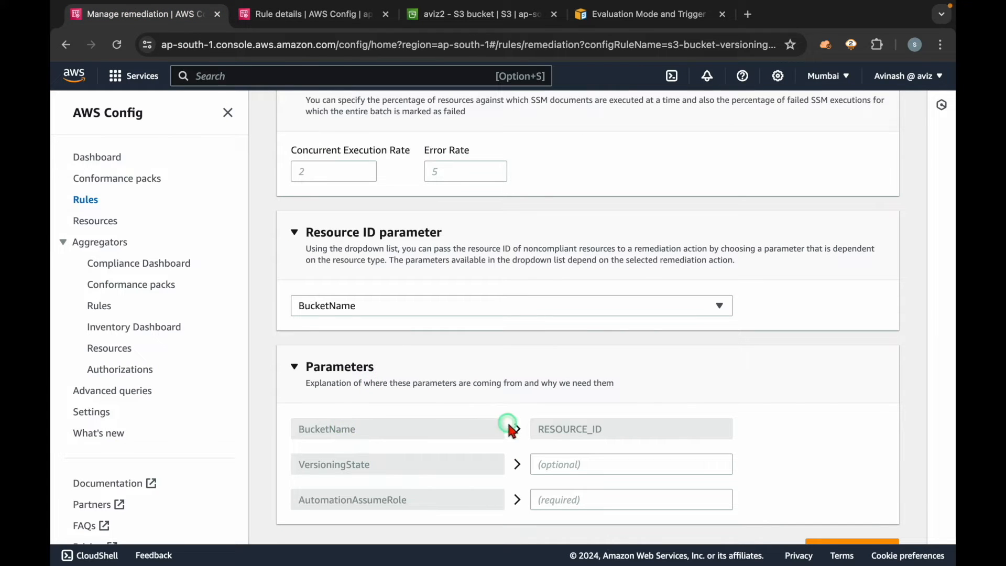
{"action": "scroll", "coordinate": [837, 440], "scroll_direction": "down", "scroll_amount": 1}
{"action": "left_click", "coordinate": [624, 432]}
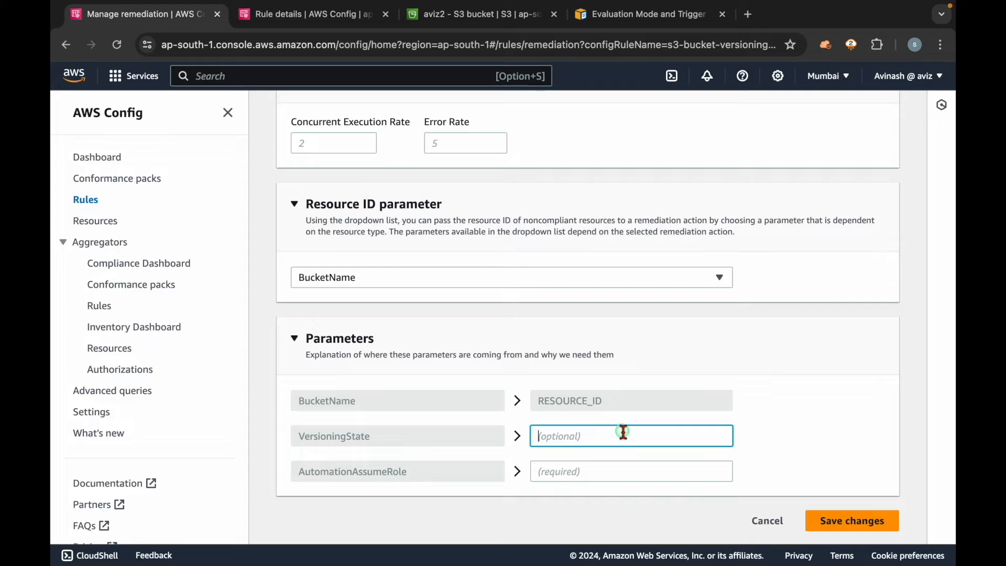
{"action": "scroll", "coordinate": [580, 372], "scroll_direction": "up", "scroll_amount": 10}
{"action": "scroll", "coordinate": [579, 372], "scroll_direction": "down", "scroll_amount": 5}
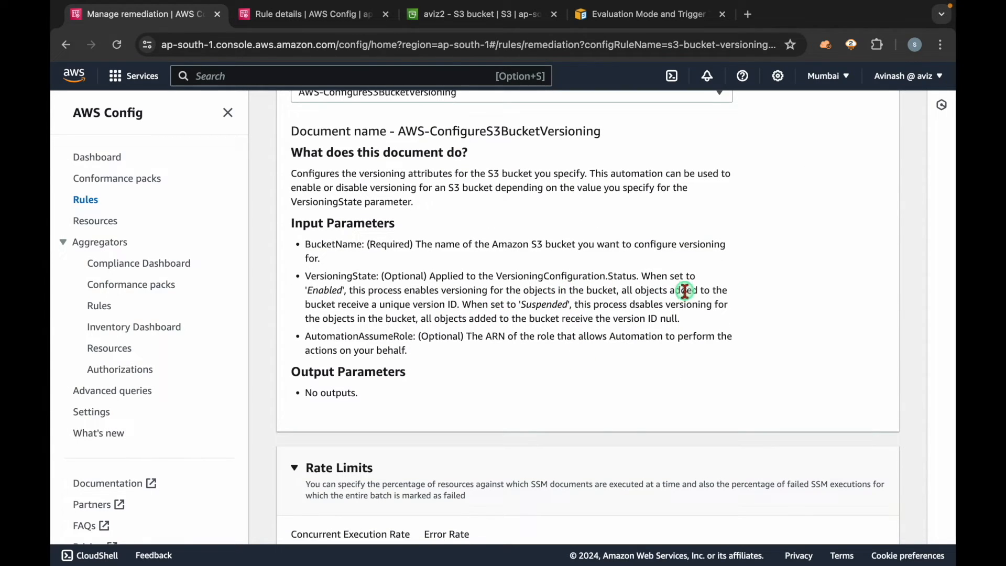
{"action": "double_click", "coordinate": [325, 292]}
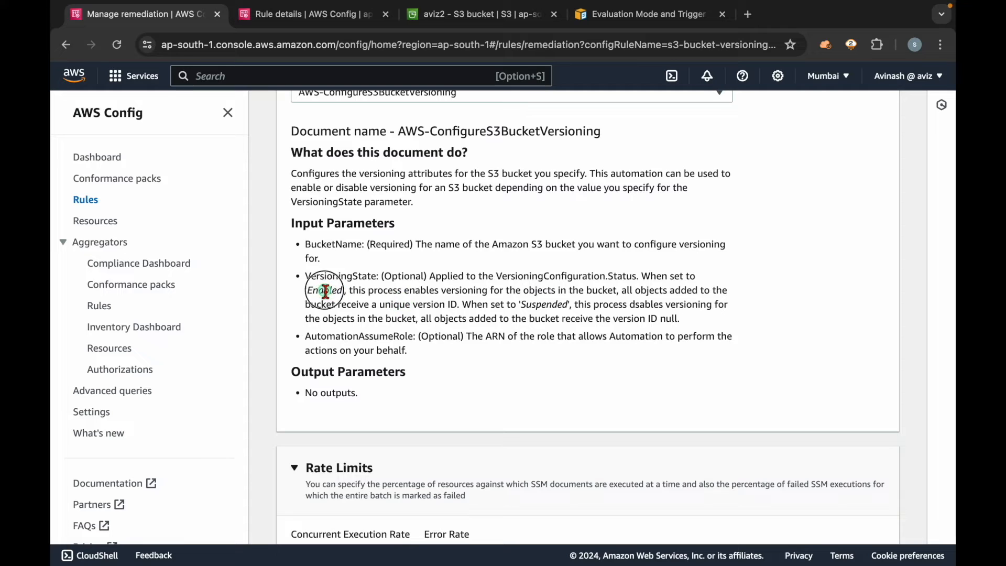
{"action": "scroll", "coordinate": [429, 362], "scroll_direction": "down", "scroll_amount": 8}
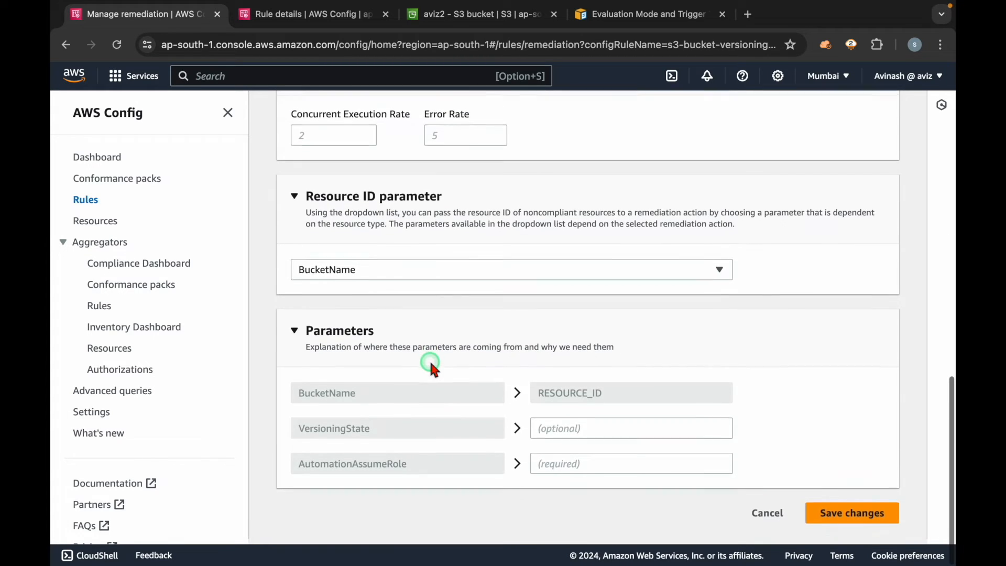
{"action": "left_click", "coordinate": [588, 435]}
{"action": "left_click", "coordinate": [822, 402]}
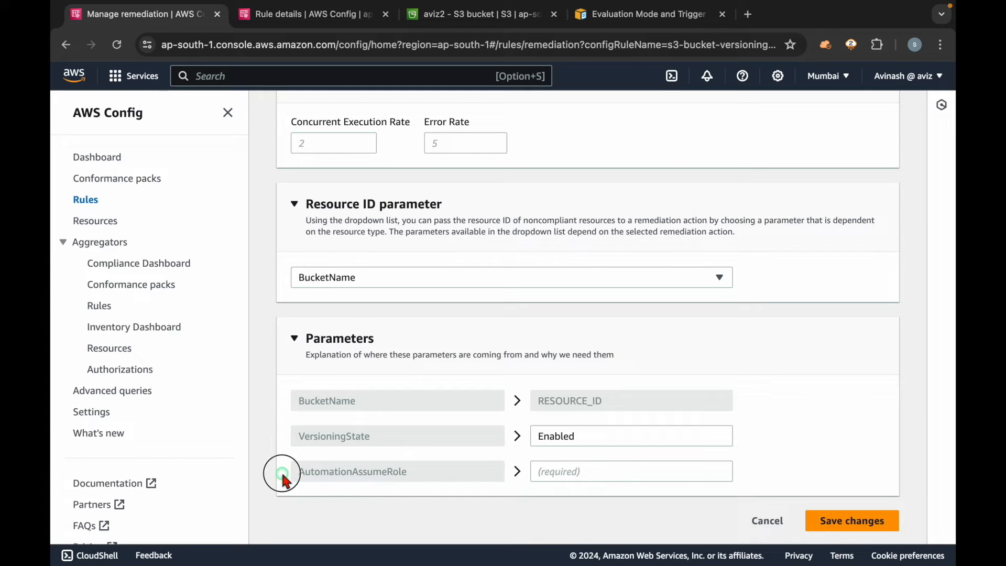
{"action": "left_click", "coordinate": [611, 471]}
{"action": "left_click", "coordinate": [594, 515]}
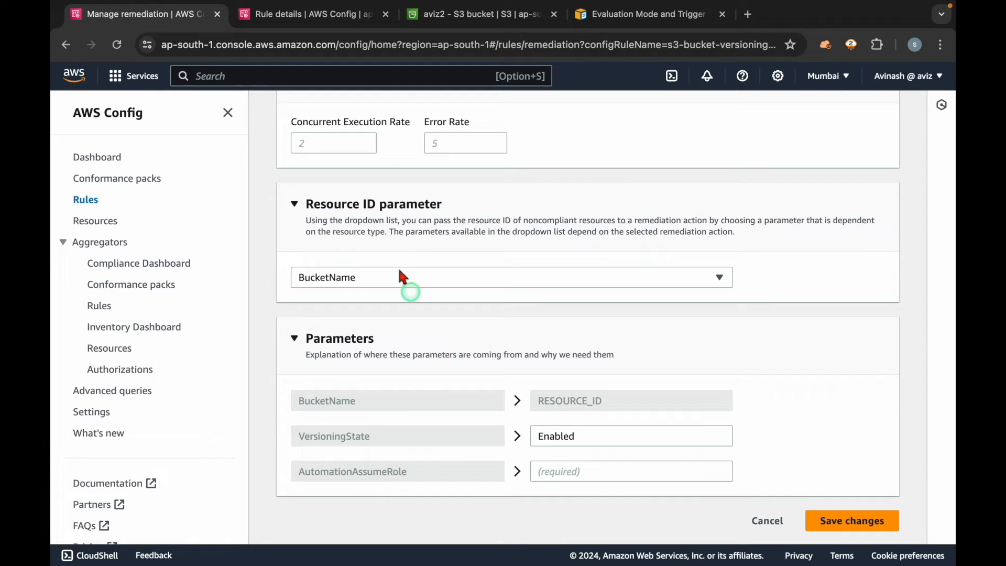
Step: Open Systems Manager in a separate browser tab and view its Automation executions for the AWS-ConfigureS3BucketVersioning runbook
{"action": "left_click", "coordinate": [306, 14]}
{"action": "left_click", "coordinate": [305, 84]}
{"action": "type", "text": "ssm"}
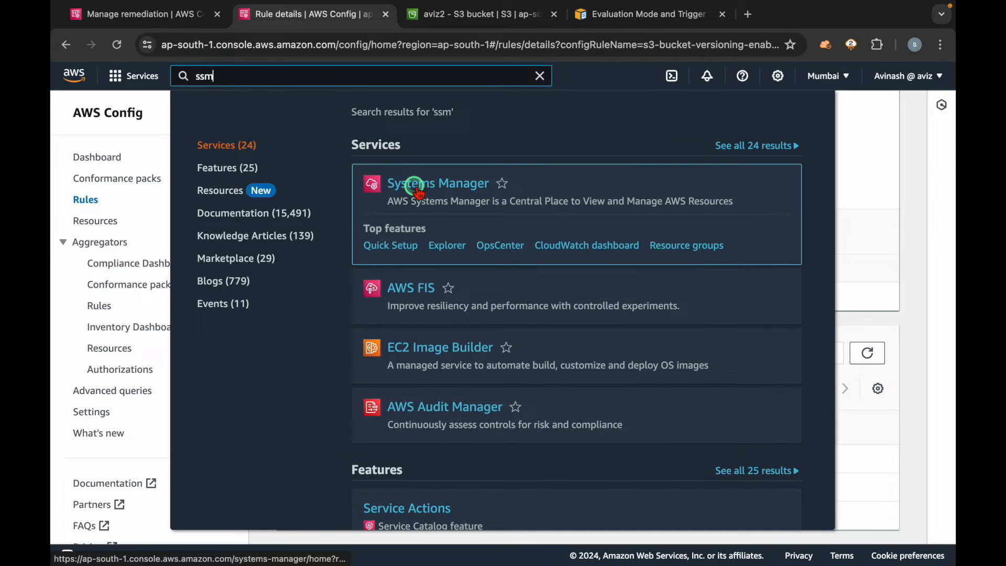
{"action": "left_click", "coordinate": [415, 187], "text": "super"}
{"action": "left_click", "coordinate": [543, 77]}
{"action": "left_click", "coordinate": [467, 17]}
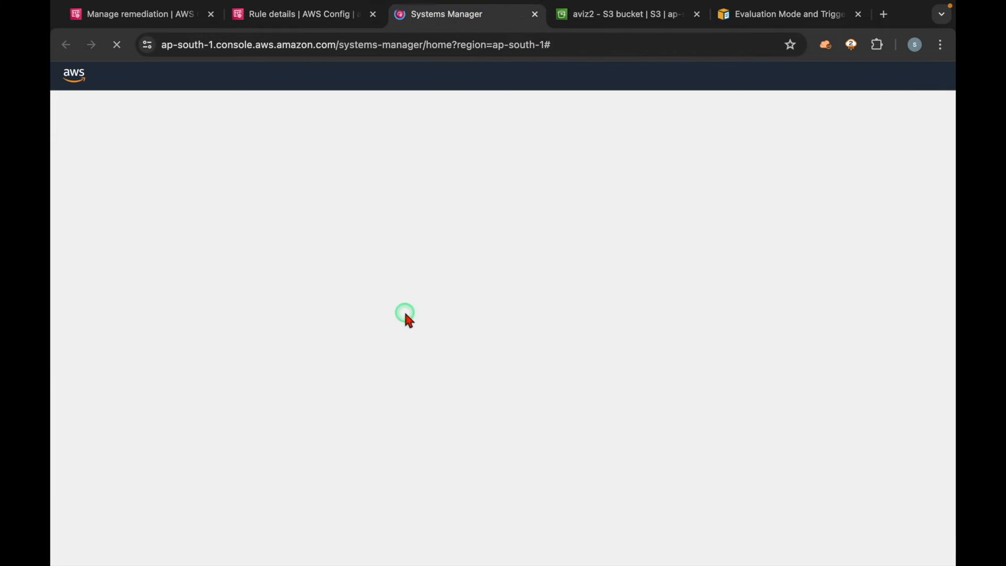
{"action": "scroll", "coordinate": [205, 356], "scroll_direction": "down", "scroll_amount": 3}
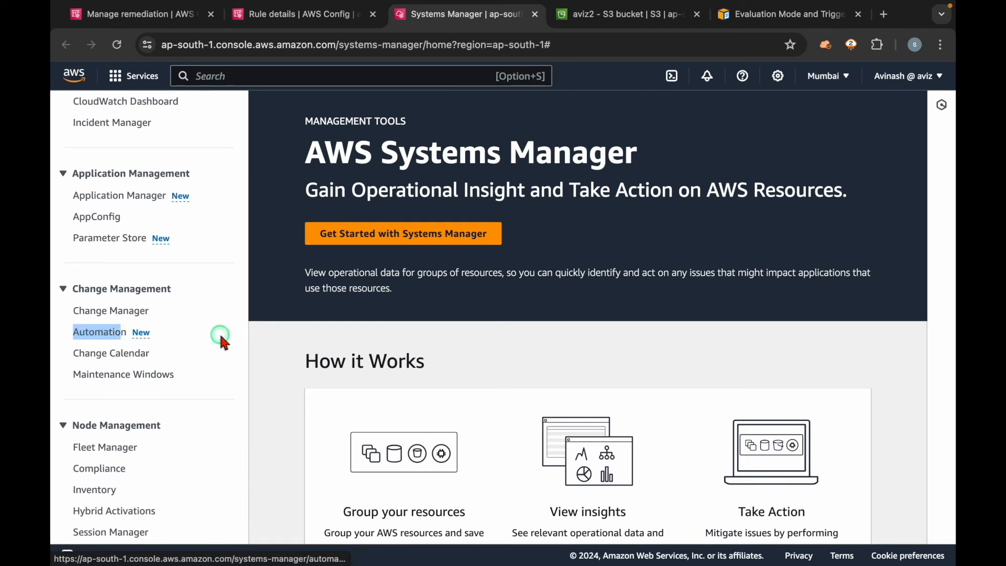
{"action": "left_click", "coordinate": [110, 334]}
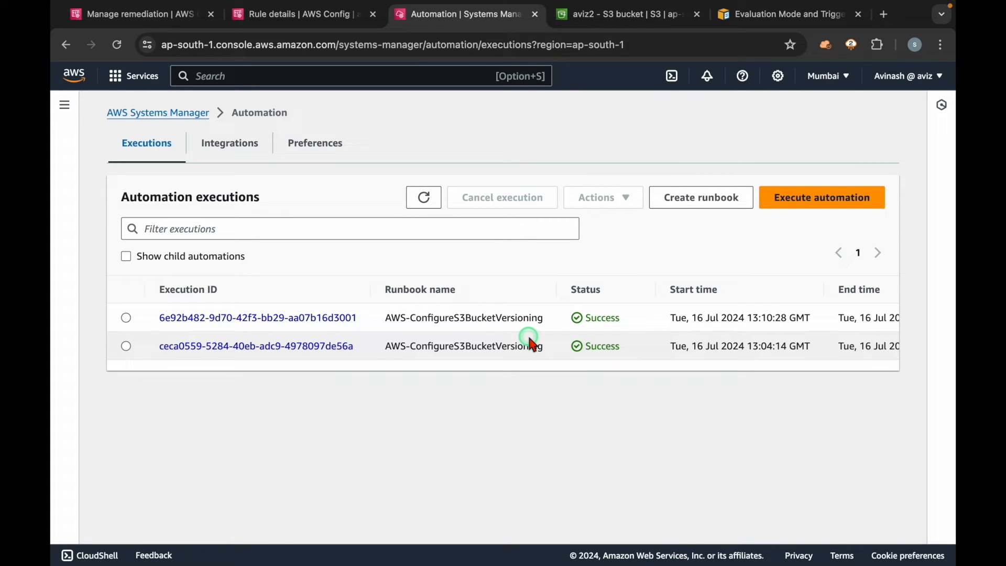
{"action": "left_click", "coordinate": [141, 14]}
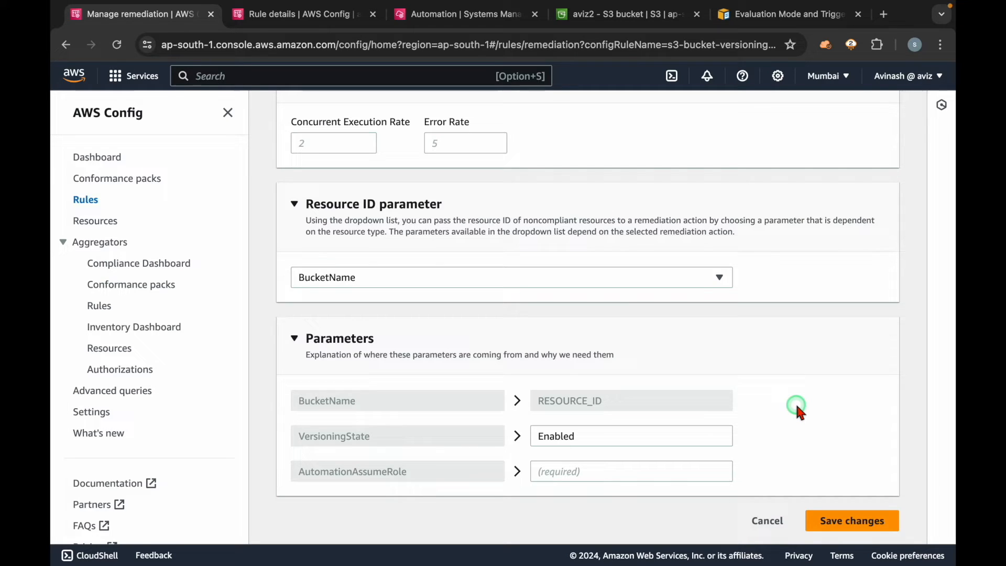
{"action": "left_click", "coordinate": [443, 14]}
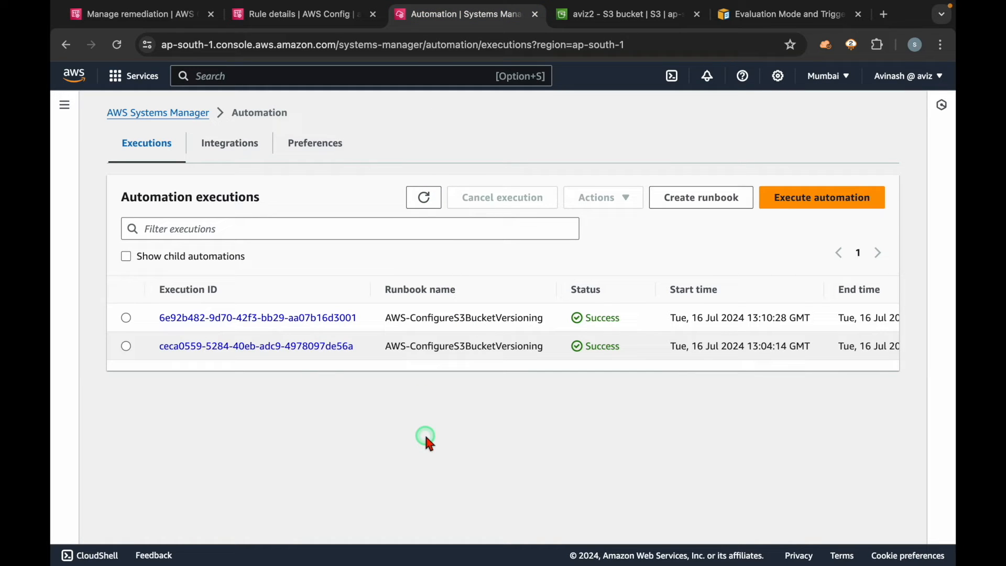
{"action": "left_click", "coordinate": [156, 18]}
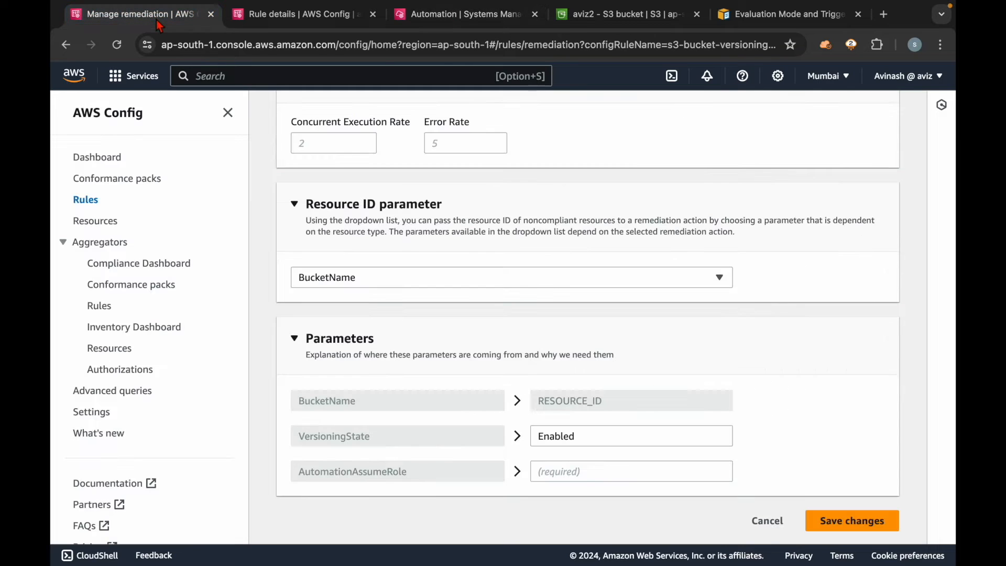
Step: Open IAM in a separate browser tab from the rule details page and start creating a new role
{"action": "left_click", "coordinate": [321, 21]}
{"action": "left_click", "coordinate": [324, 75]}
{"action": "type", "text": "iam"}
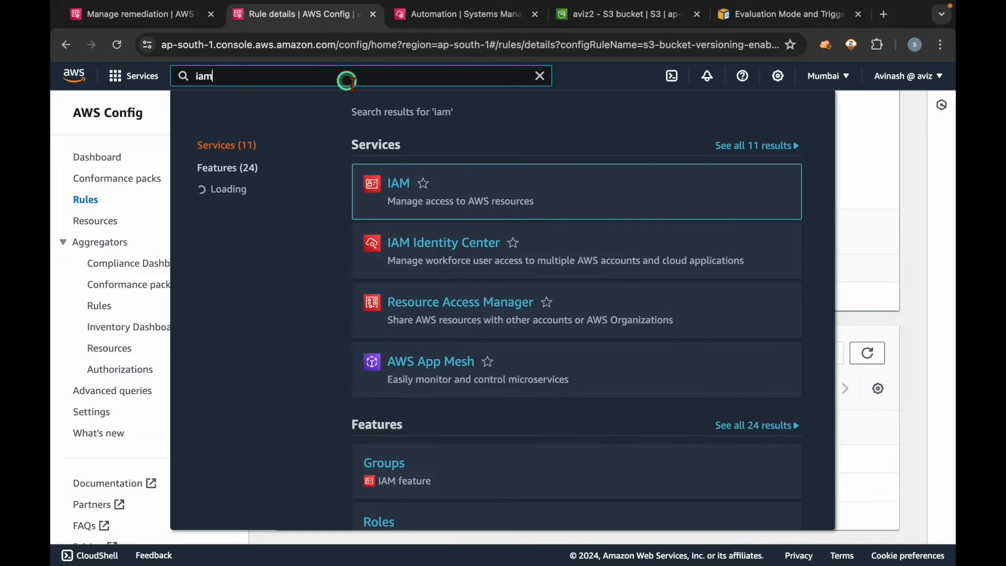
{"action": "left_click", "coordinate": [400, 184], "text": "super"}
{"action": "left_click", "coordinate": [540, 78]}
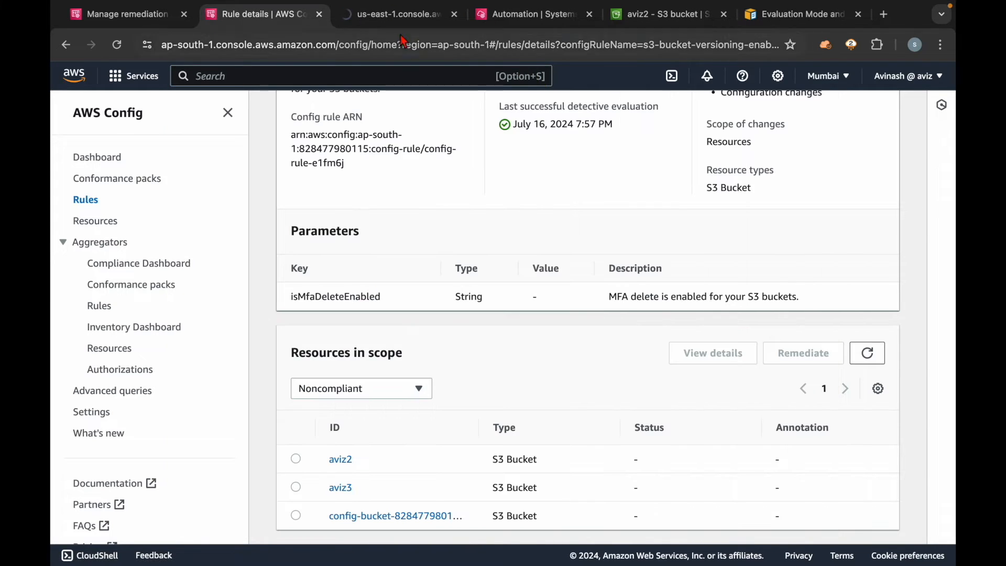
{"action": "left_click", "coordinate": [389, 21]}
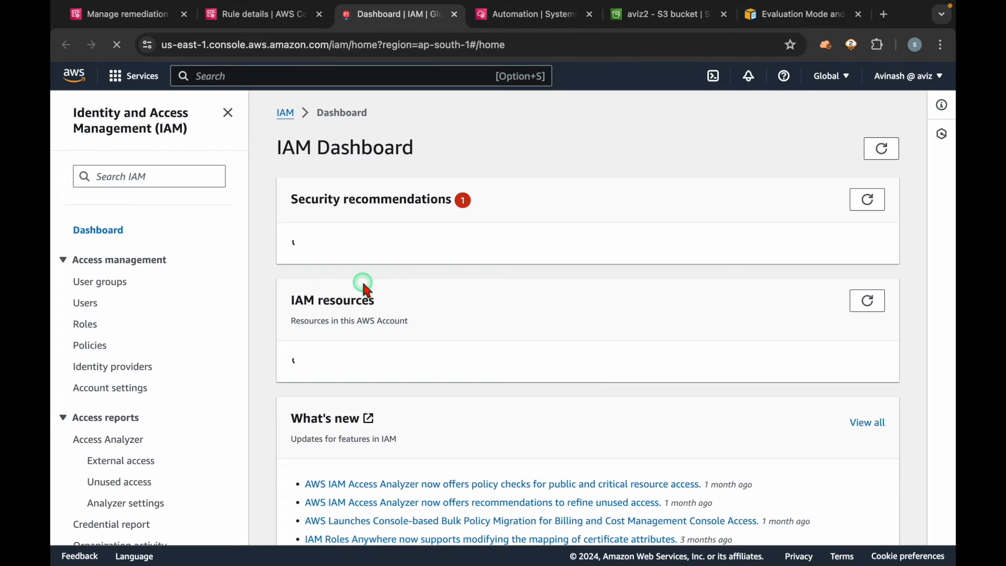
{"action": "left_click", "coordinate": [86, 325]}
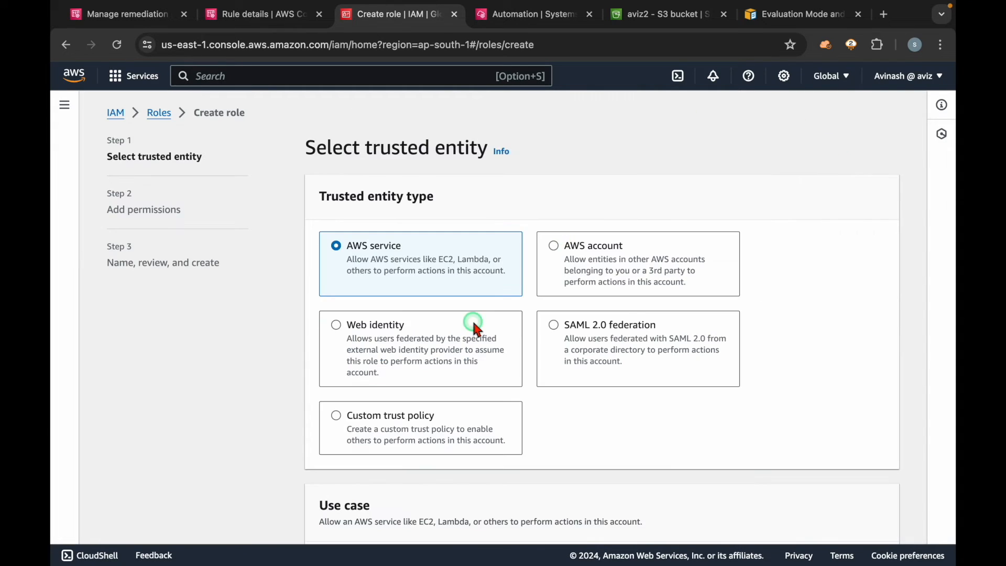
Step: Choose Systems Manager as the service and use case for the new role and continue to its permissions
{"action": "scroll", "coordinate": [473, 320], "scroll_direction": "down", "scroll_amount": 5}
{"action": "left_click", "coordinate": [441, 463]}
{"action": "type", "text": "system"}
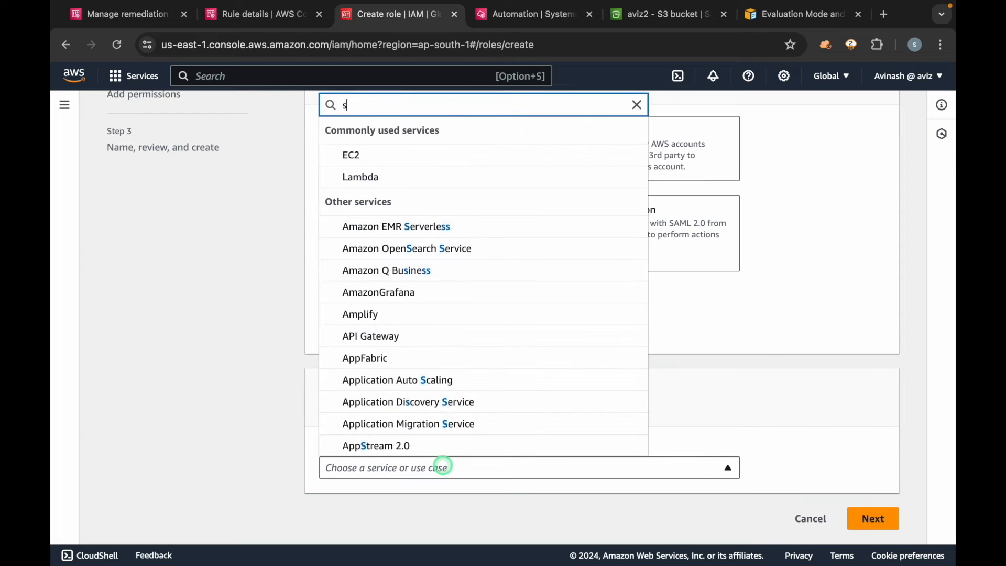
{"action": "left_click", "coordinate": [438, 450]}
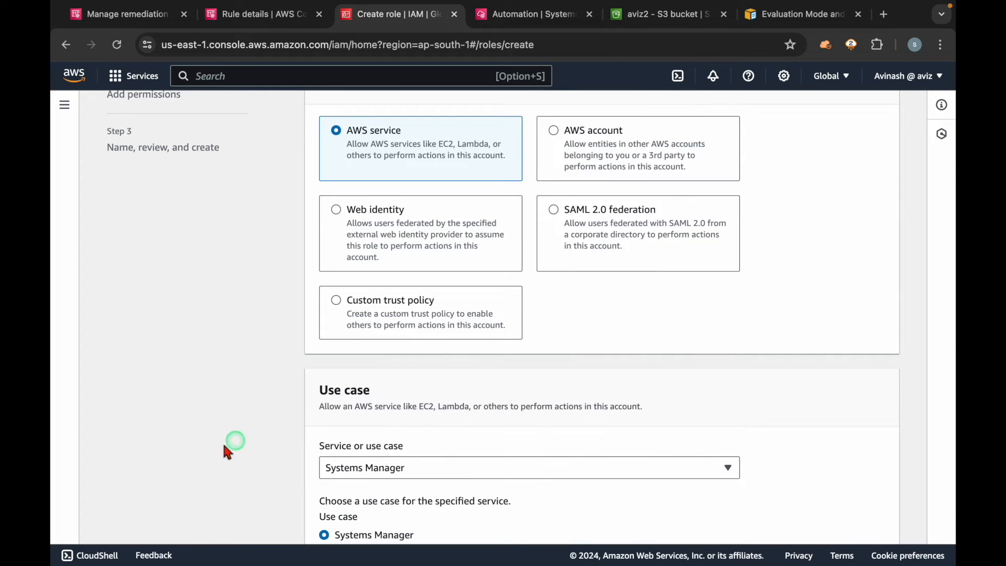
{"action": "scroll", "coordinate": [205, 452], "scroll_direction": "down", "scroll_amount": 2}
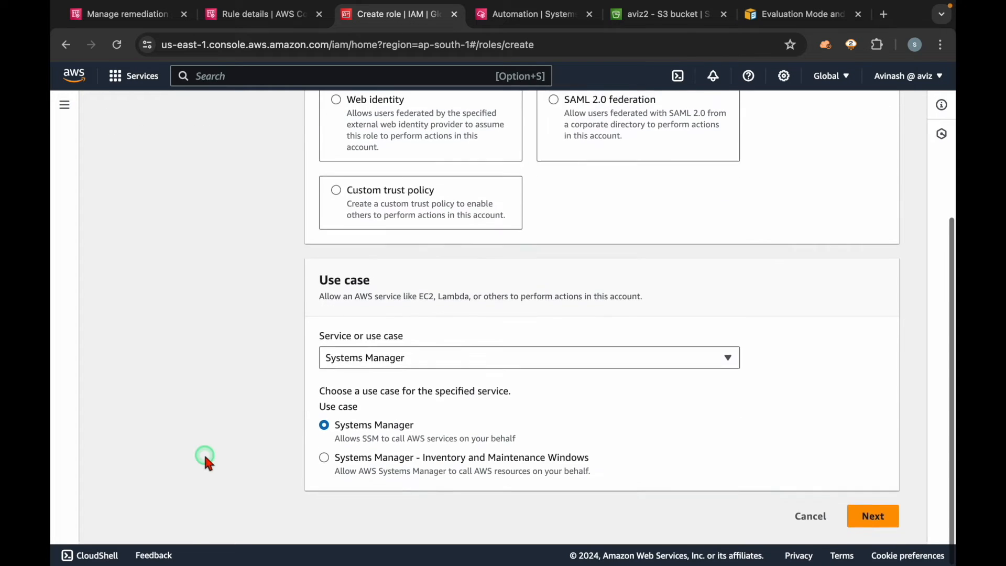
{"action": "left_click", "coordinate": [875, 520]}
Step: Find the AmazonS3FullAccess policy with the filter s3full, attach it to the new role and continue to the review
{"action": "left_click", "coordinate": [381, 265]}
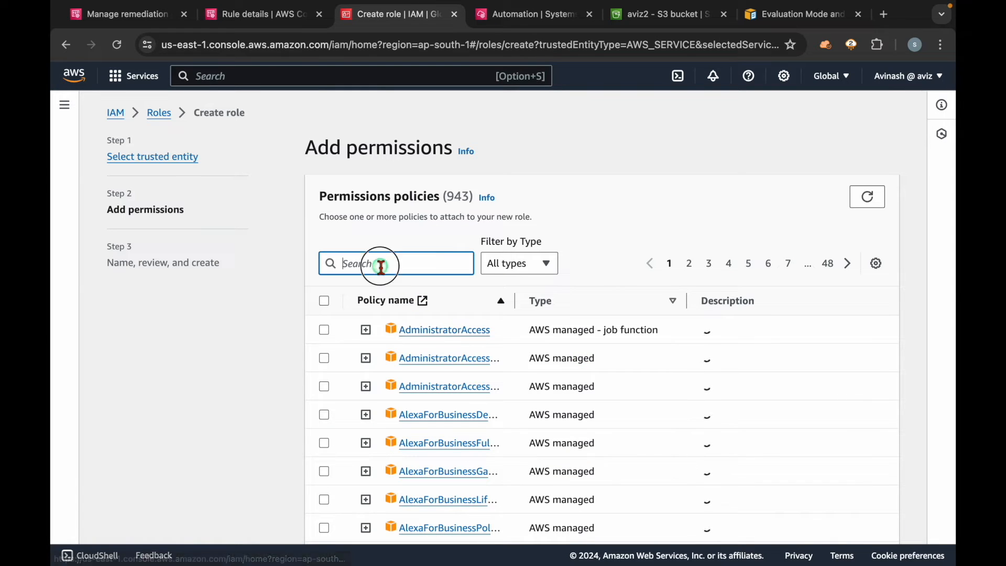
{"action": "type", "text": "s3full"}
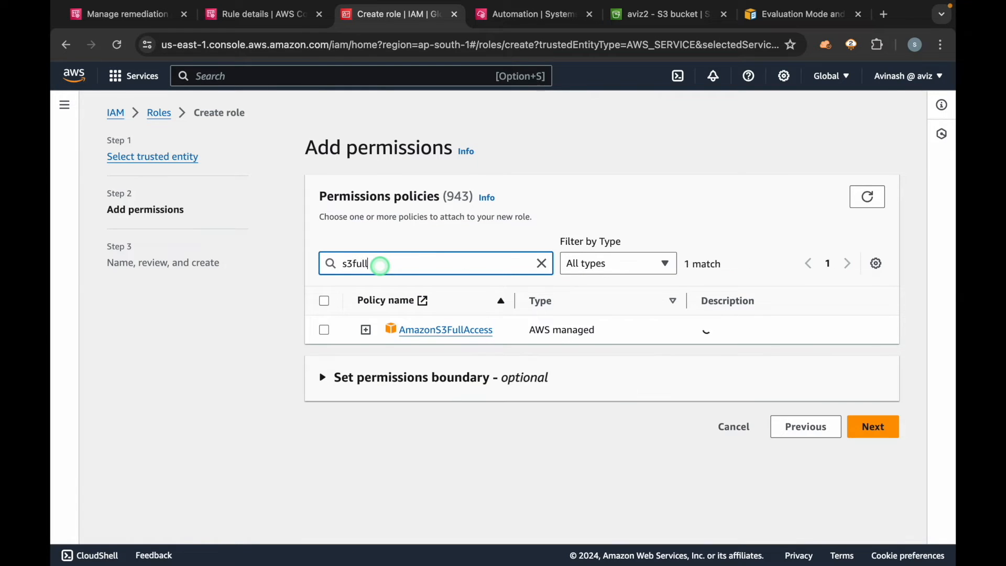
{"action": "left_click", "coordinate": [325, 330]}
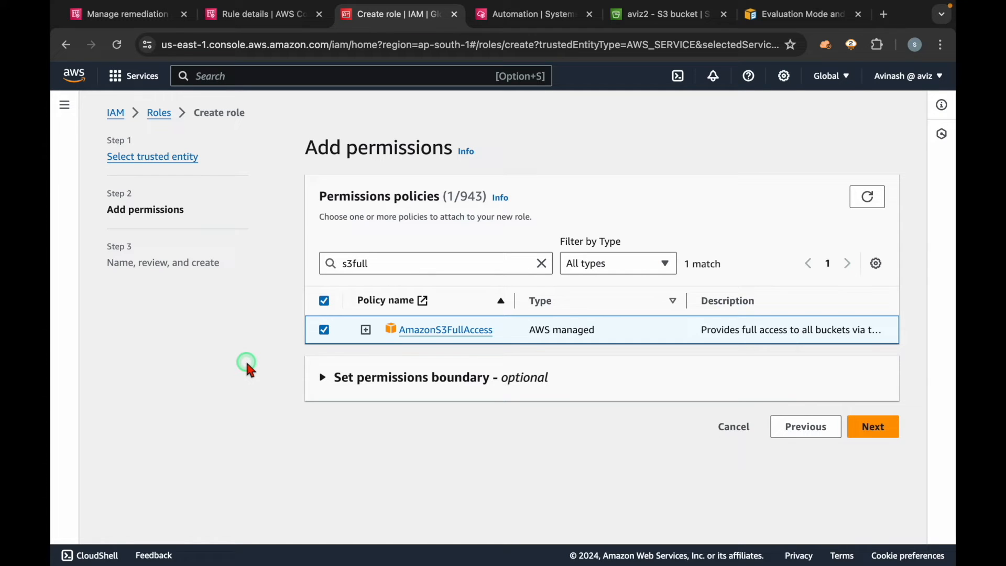
{"action": "left_click", "coordinate": [863, 428]}
Step: Name the role YT-Config-Role and create it
{"action": "left_click", "coordinate": [420, 272]}
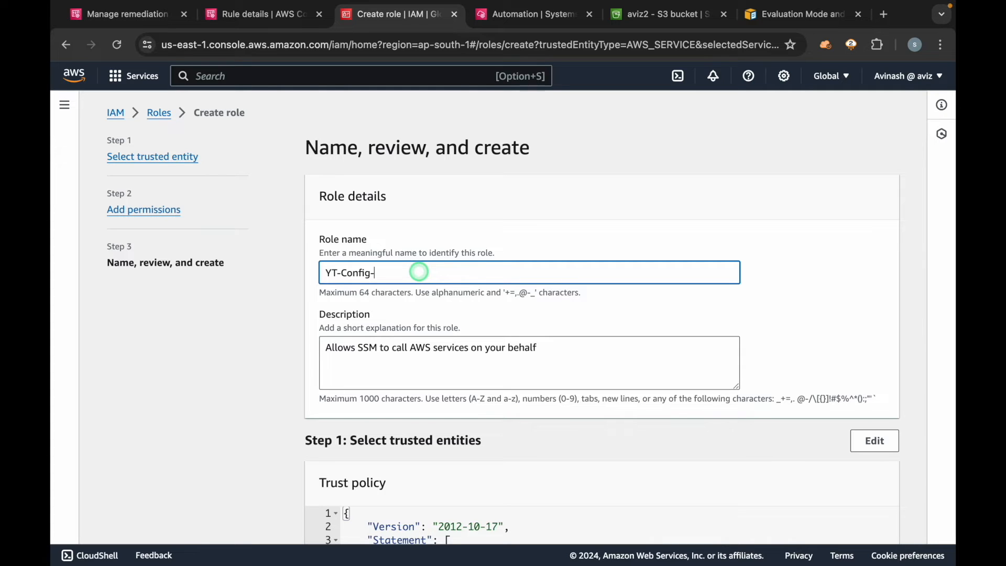
{"action": "triple_click", "coordinate": [419, 272]}
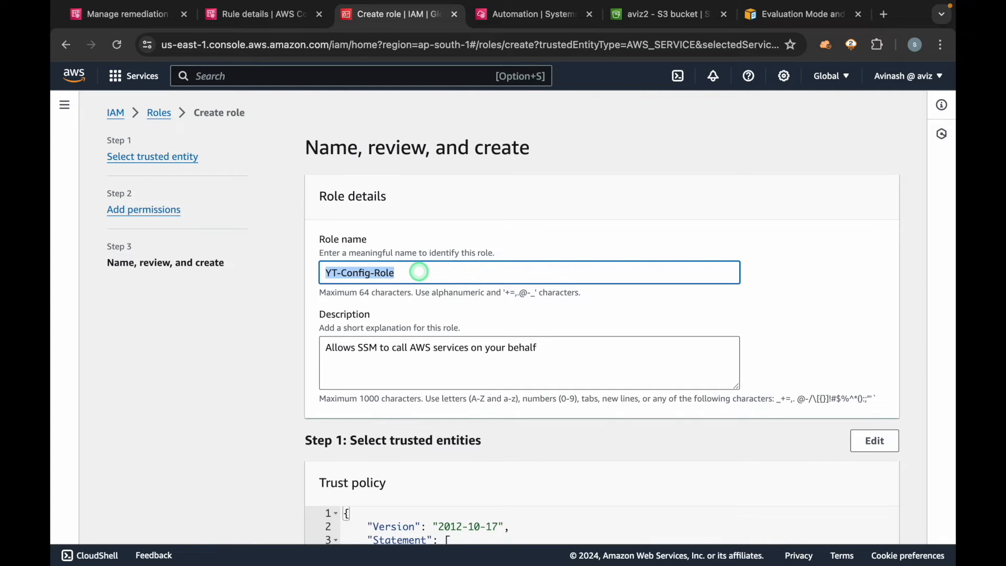
{"action": "scroll", "coordinate": [516, 347], "scroll_direction": "down", "scroll_amount": 10}
{"action": "scroll", "coordinate": [758, 442], "scroll_direction": "down", "scroll_amount": 2}
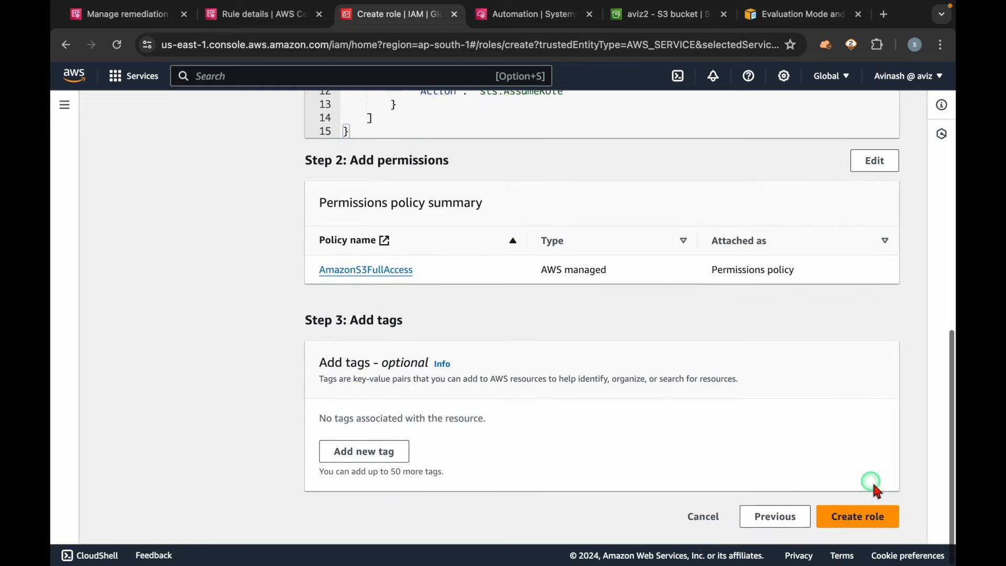
{"action": "left_click", "coordinate": [849, 519]}
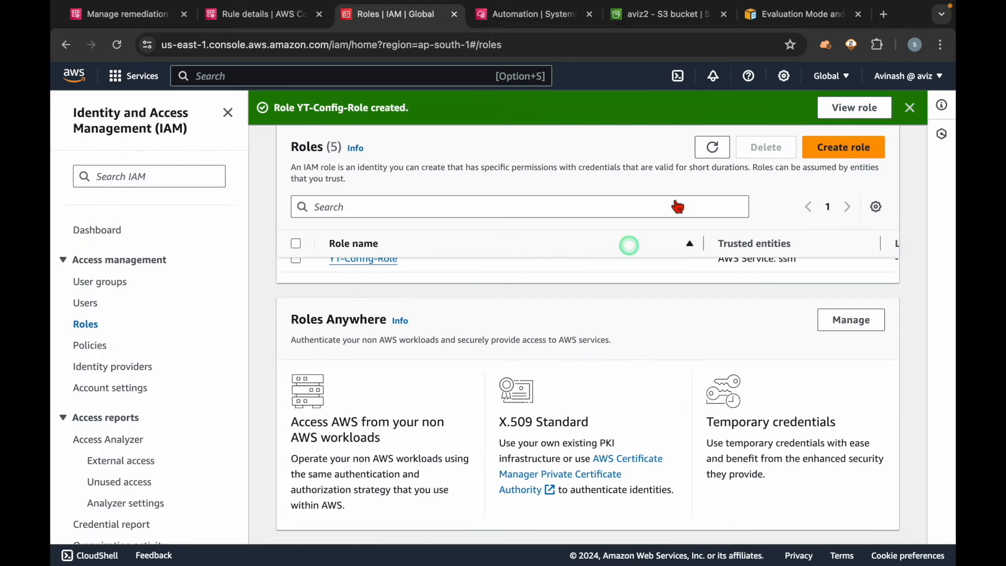
Step: Copy the ARN of YT-Config-Role and enter it as the AutomationAssumeRole parameter in the remediation form
{"action": "left_click", "coordinate": [844, 107]}
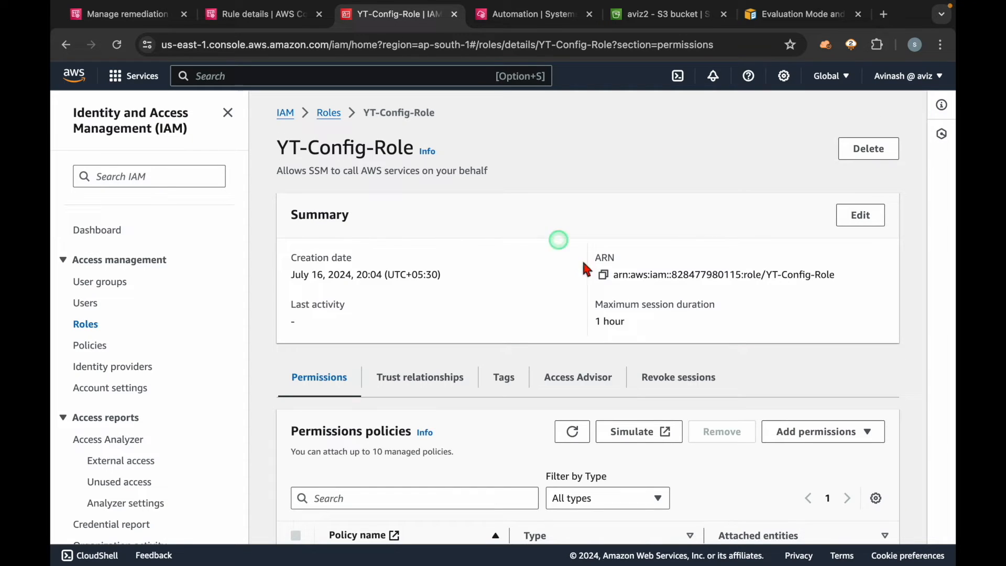
{"action": "left_click", "coordinate": [604, 274]}
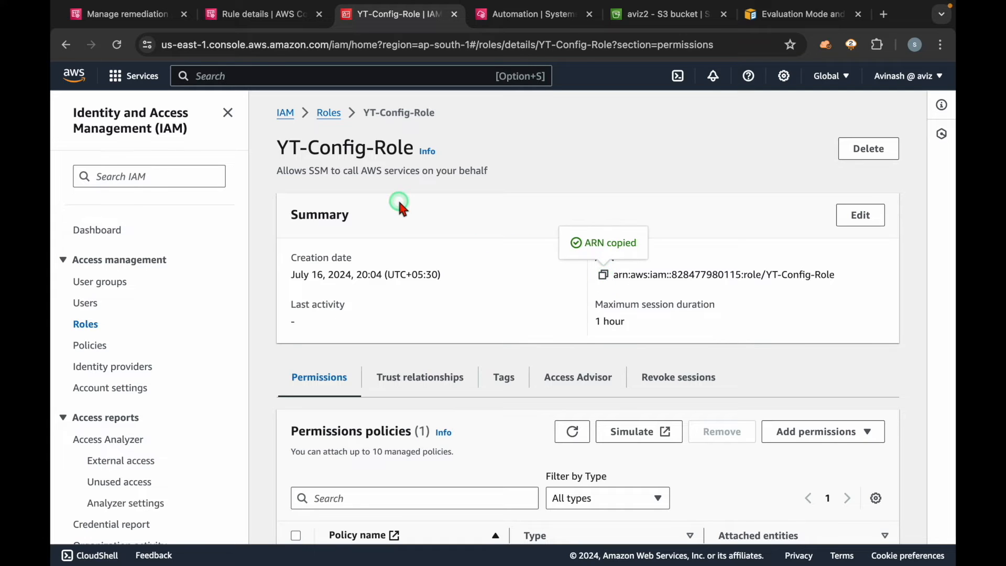
{"action": "left_click", "coordinate": [129, 14]}
{"action": "left_click", "coordinate": [573, 470]}
{"action": "key", "text": "ctrl+v"}
{"action": "left_click", "coordinate": [885, 408]}
{"action": "left_click", "coordinate": [568, 226]}
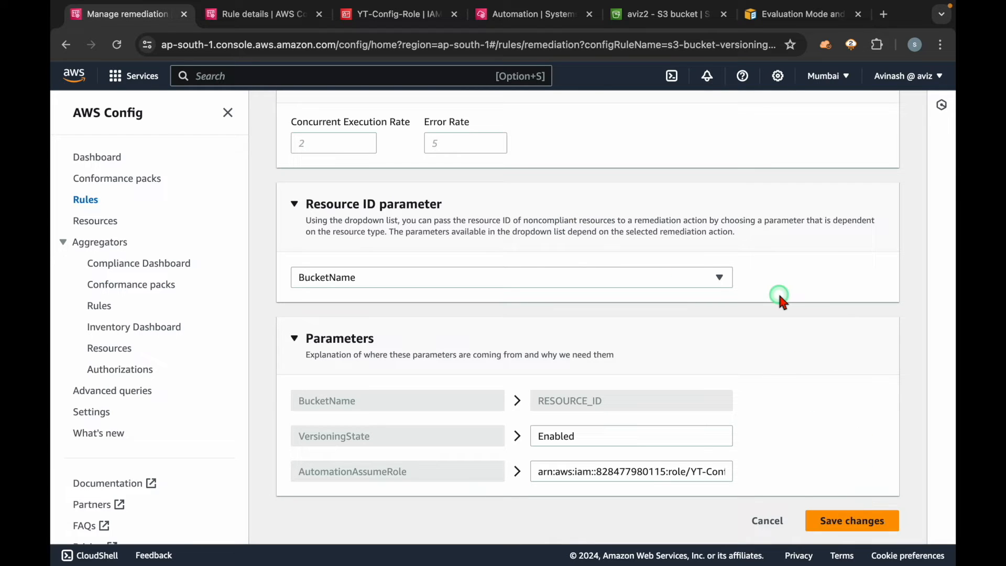
Step: Refresh the Systems Manager Automation executions and examine the start times of the existing runs
{"action": "left_click", "coordinate": [532, 14]}
{"action": "left_click", "coordinate": [424, 198]}
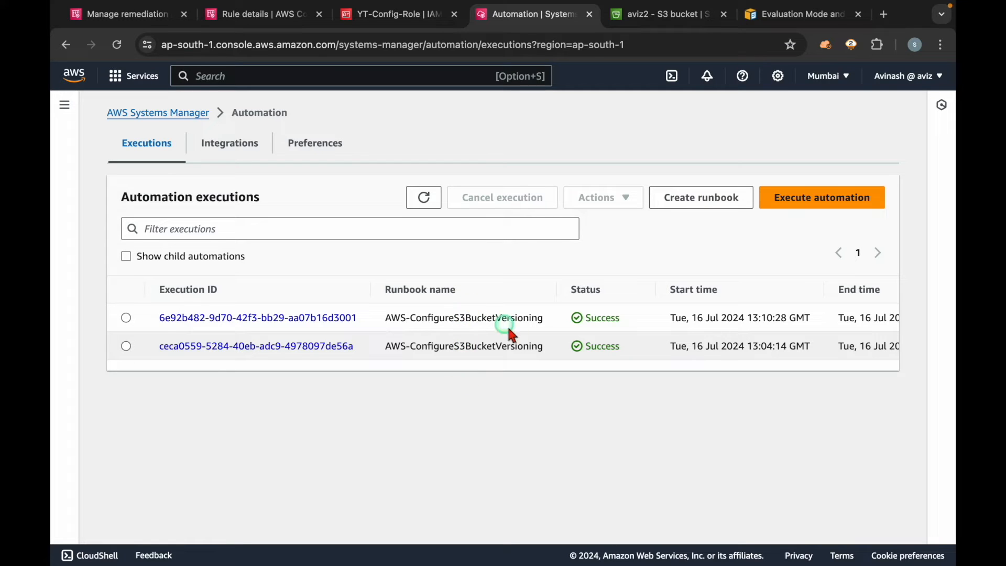
{"action": "left_click_drag", "start_coordinate": [768, 319], "coordinate": [818, 321]}
{"action": "left_click_drag", "start_coordinate": [718, 346], "coordinate": [827, 351]}
{"action": "left_click", "coordinate": [697, 413]}
{"action": "left_click", "coordinate": [424, 200]}
{"action": "left_click", "coordinate": [415, 201]}
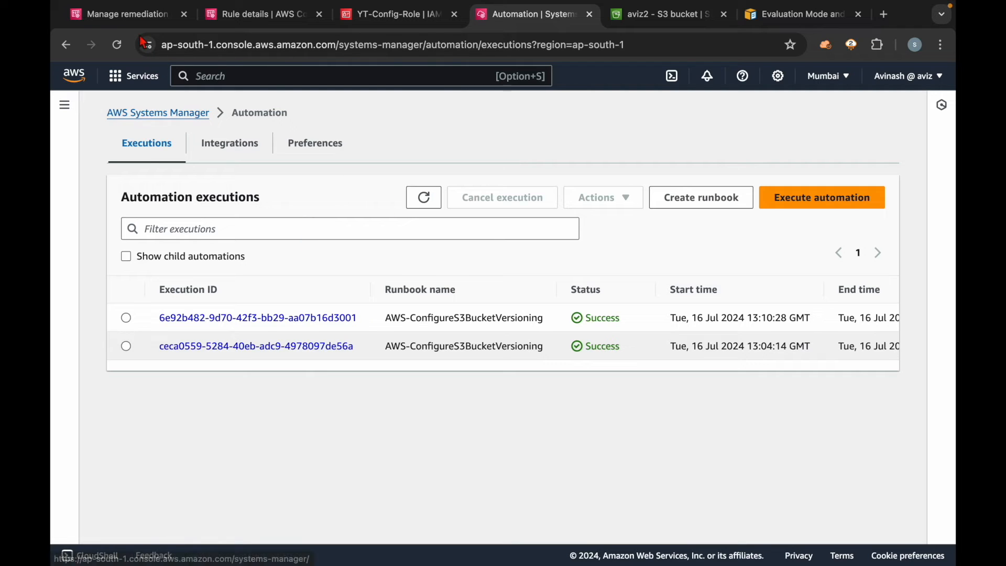
Step: Save the remediation configuration and show the rule's noncompliant resources with the navigation pane collapsed
{"action": "left_click", "coordinate": [125, 16]}
{"action": "left_click", "coordinate": [854, 519]}
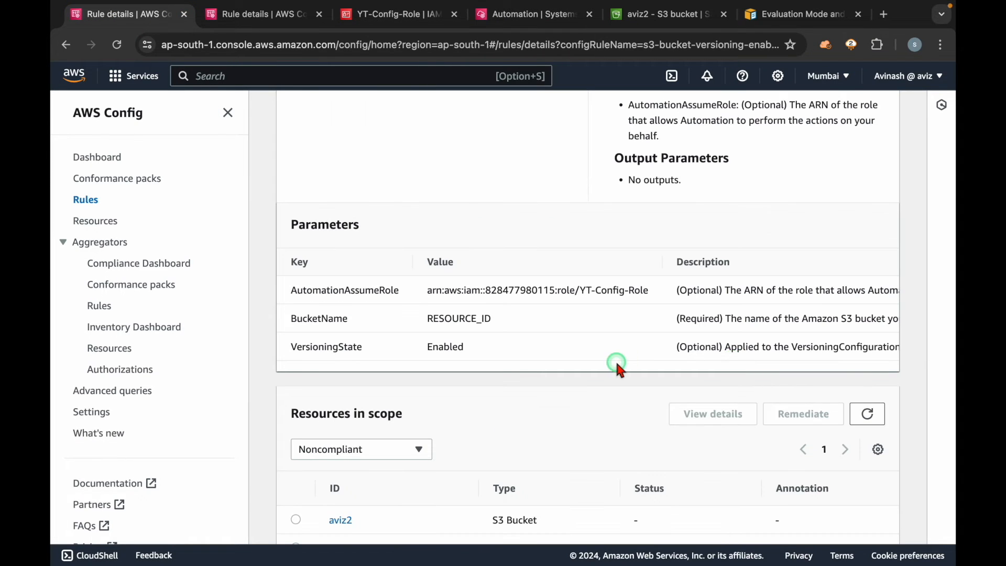
{"action": "scroll", "coordinate": [619, 366], "scroll_direction": "down", "scroll_amount": 2}
{"action": "left_click", "coordinate": [227, 112]}
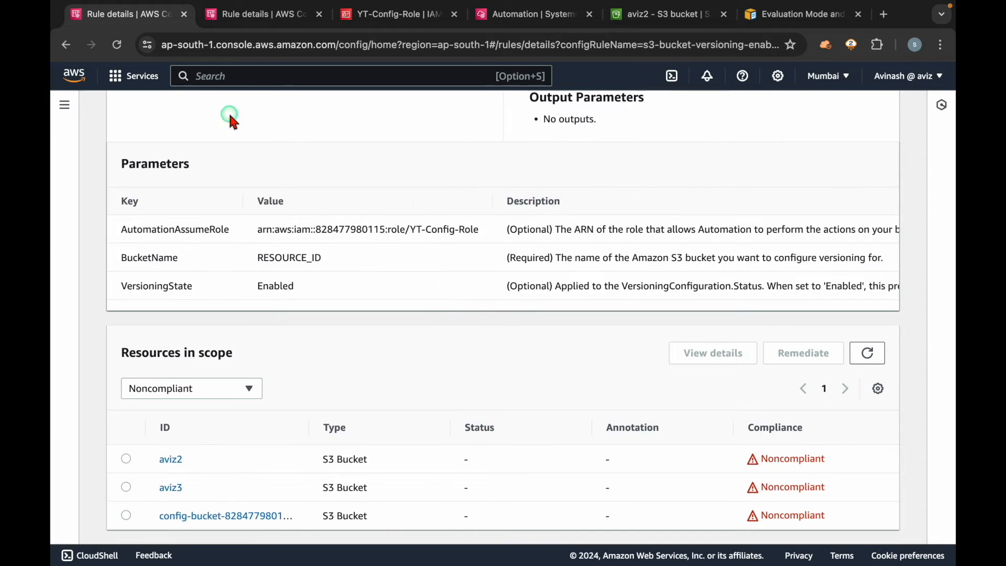
Step: Dismiss the update notice on the s3-bucket-versioning-enabled rule page and select the noncompliant bucket aviz2
{"action": "scroll", "coordinate": [425, 317], "scroll_direction": "up", "scroll_amount": 8}
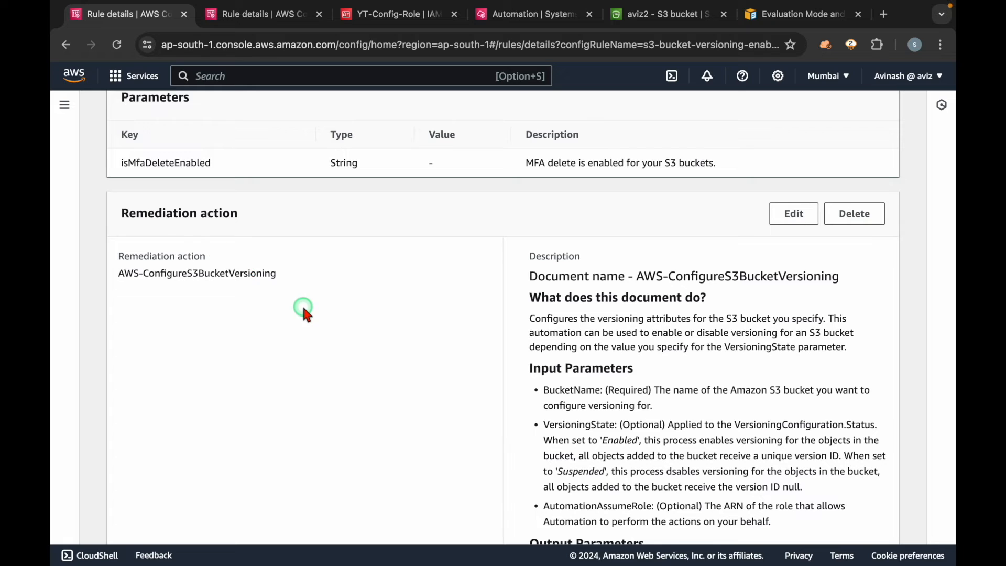
{"action": "scroll", "coordinate": [304, 311], "scroll_direction": "up", "scroll_amount": 5}
{"action": "triple_click", "coordinate": [220, 191]}
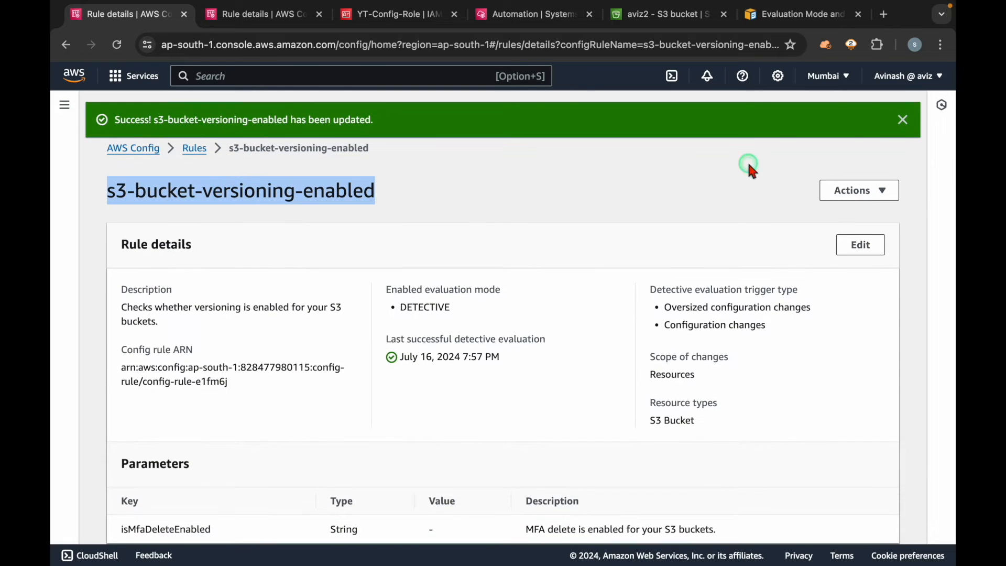
{"action": "left_click", "coordinate": [903, 120]}
{"action": "scroll", "coordinate": [576, 362], "scroll_direction": "down", "scroll_amount": 12}
{"action": "scroll", "coordinate": [575, 364], "scroll_direction": "down", "scroll_amount": 3}
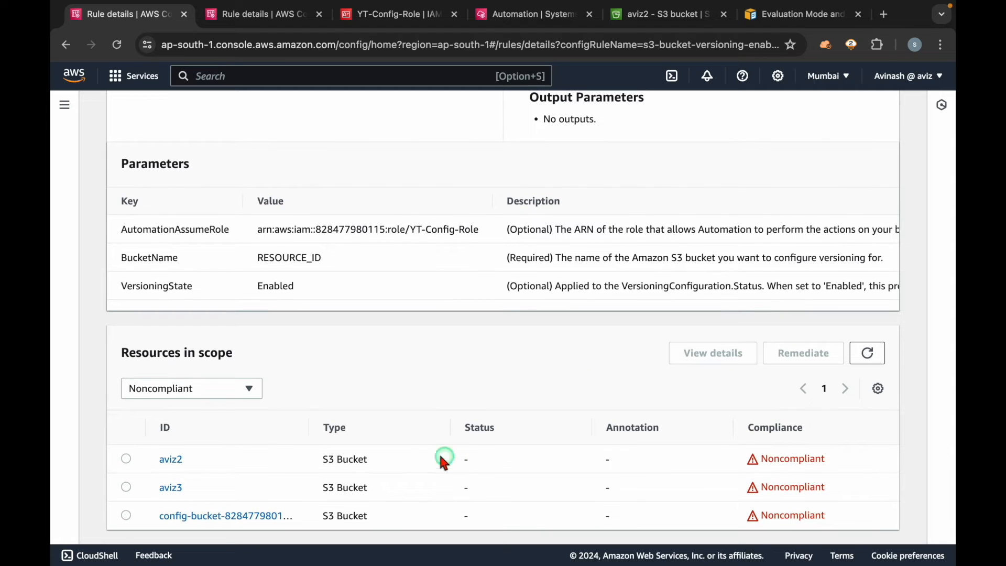
{"action": "left_click", "coordinate": [126, 460]}
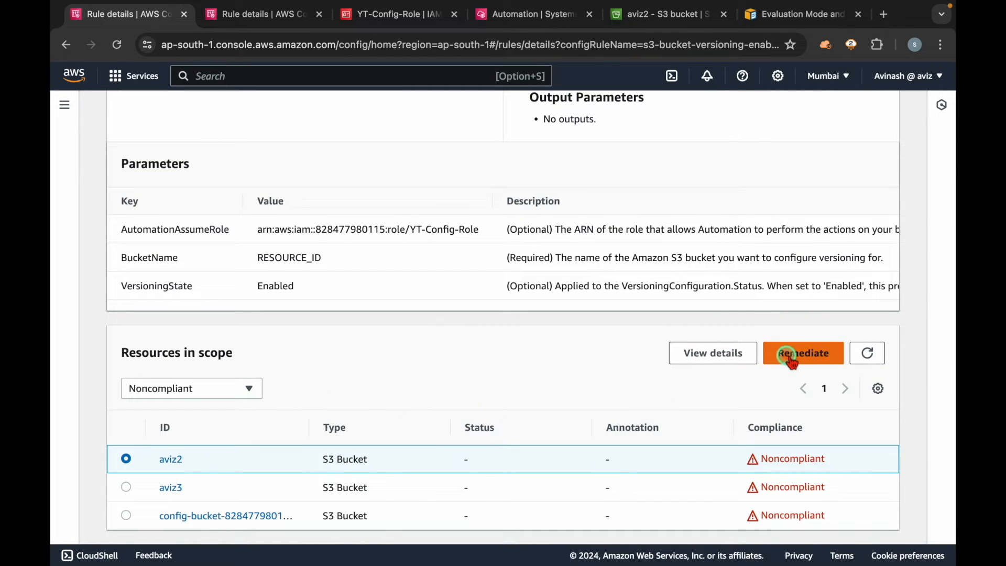
Step: Review the rule's Remediation action section and its assigned automation document
{"action": "scroll", "coordinate": [513, 345], "scroll_direction": "up", "scroll_amount": 10}
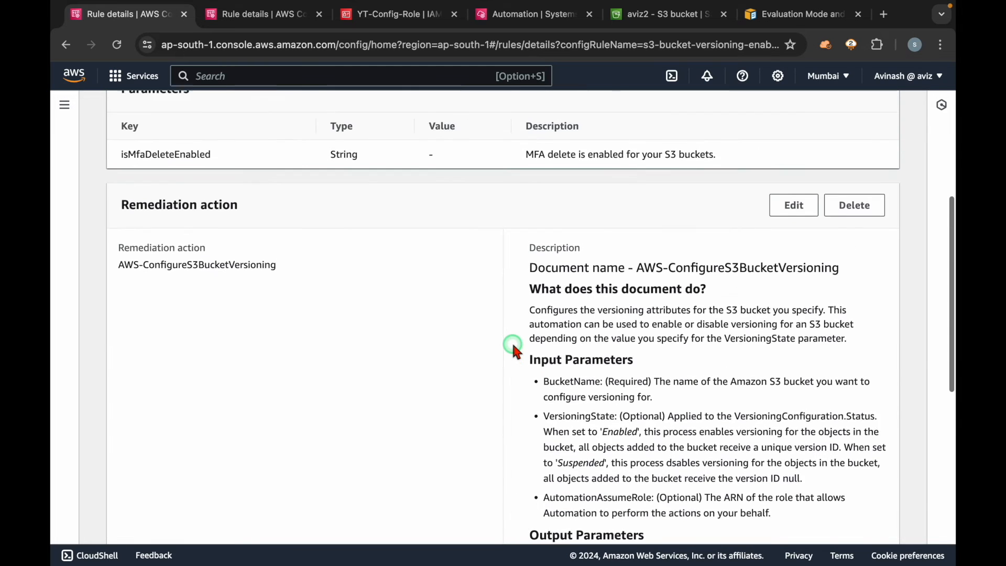
{"action": "triple_click", "coordinate": [218, 323]}
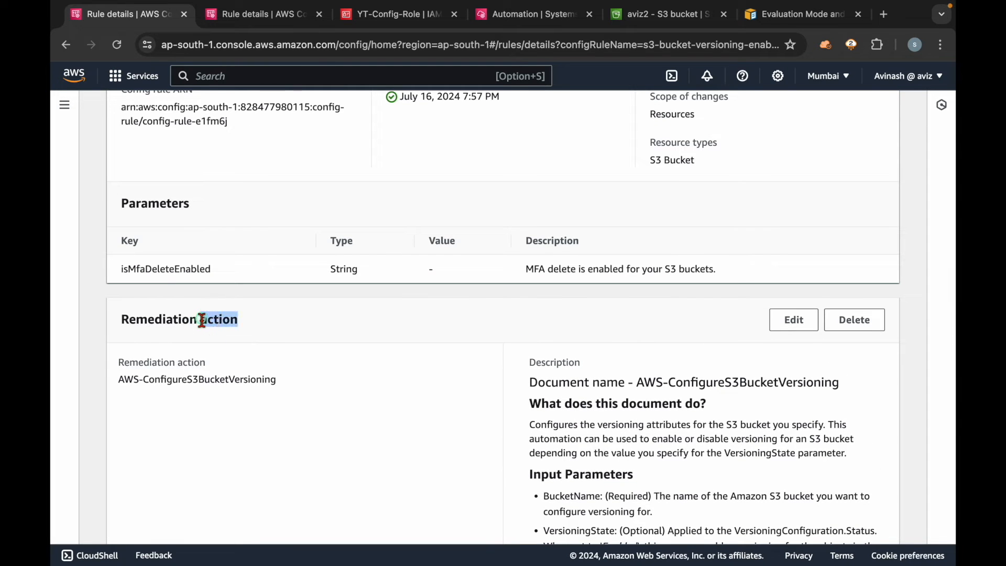
{"action": "left_click", "coordinate": [295, 414]}
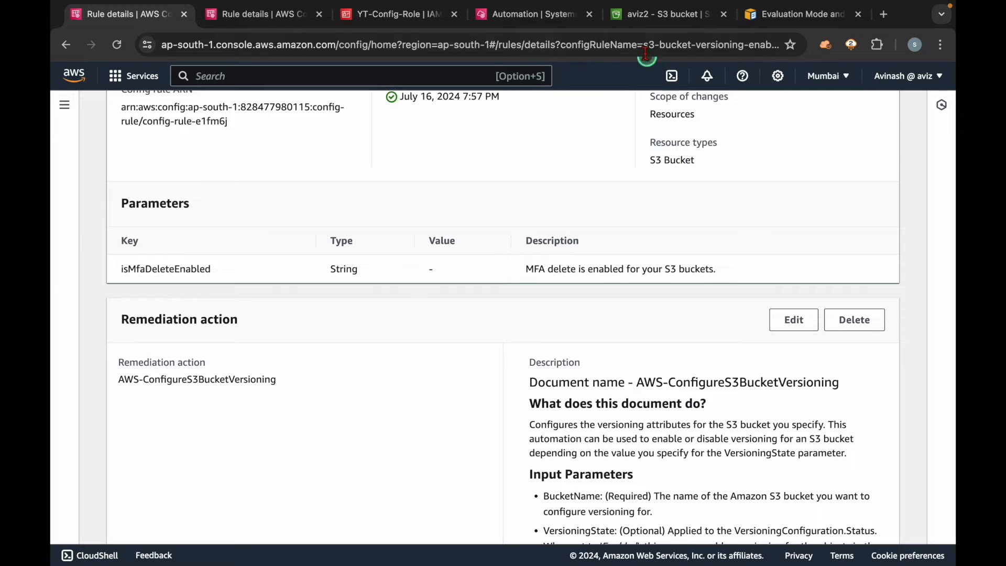
Step: Reload the properties of the S3 bucket aviz2 and check its Bucket Versioning state
{"action": "left_click", "coordinate": [645, 14]}
{"action": "left_click", "coordinate": [220, 209]}
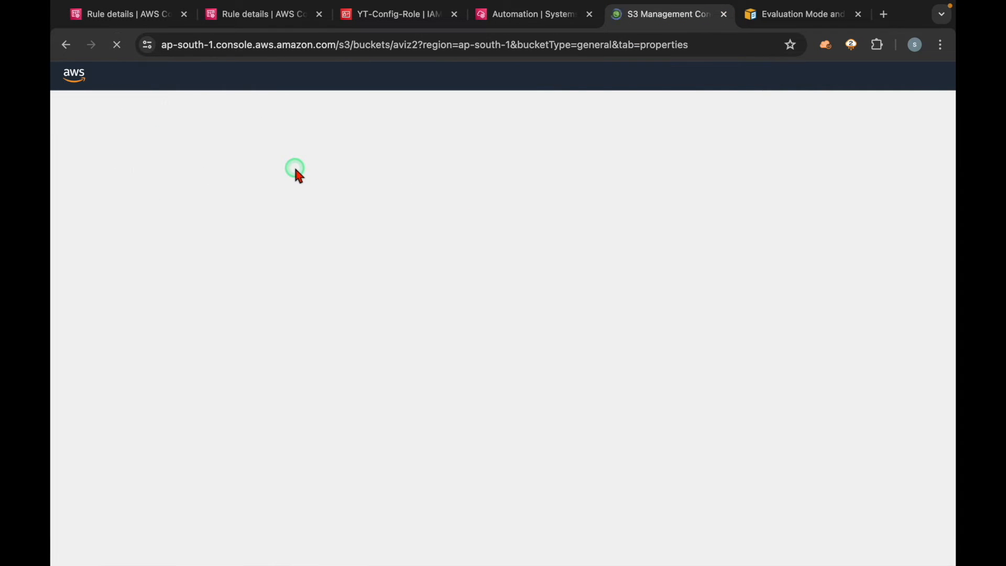
{"action": "double_click", "coordinate": [295, 148]}
{"action": "scroll", "coordinate": [317, 200], "scroll_direction": "down", "scroll_amount": 2}
{"action": "left_click_drag", "start_coordinate": [330, 373], "coordinate": [291, 354]}
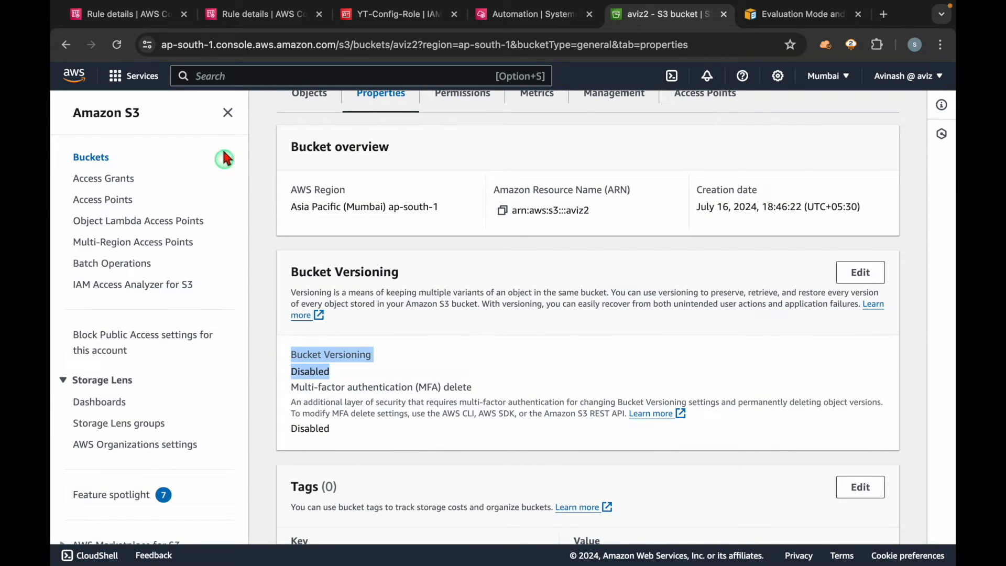
{"action": "left_click", "coordinate": [227, 113]}
{"action": "left_click_drag", "start_coordinate": [225, 346], "coordinate": [129, 345]}
{"action": "left_click", "coordinate": [162, 278]}
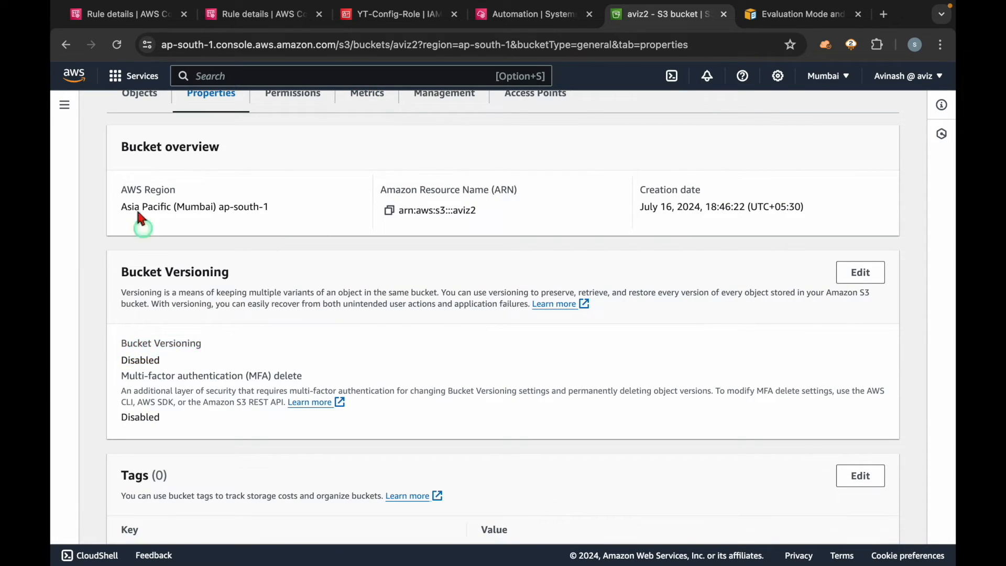
Step: Return to the rule, remediate the noncompliant bucket aviz2, and widen the Status column to read the action status
{"action": "left_click", "coordinate": [121, 14]}
{"action": "scroll", "coordinate": [362, 385], "scroll_direction": "down", "scroll_amount": 10}
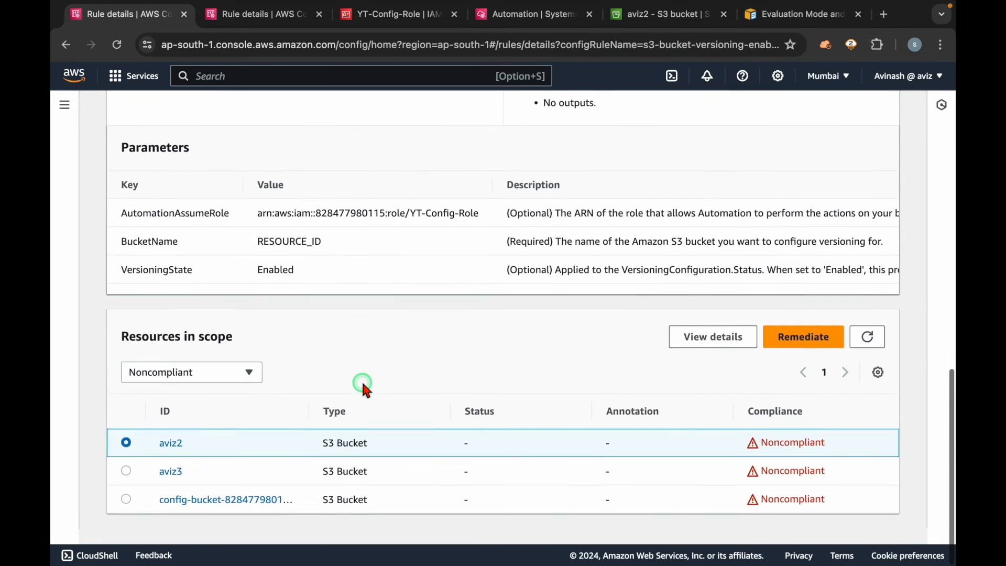
{"action": "left_click", "coordinate": [203, 461]}
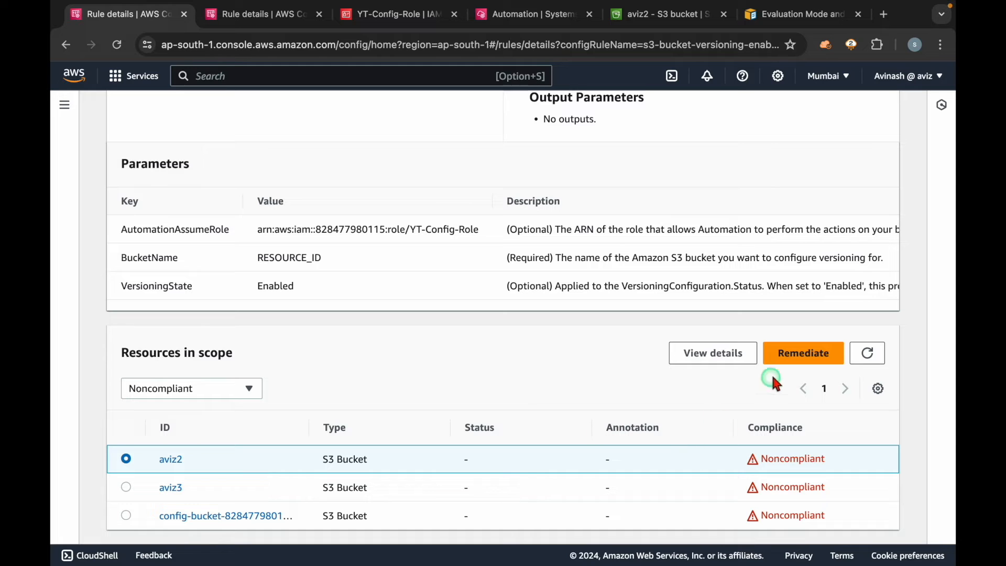
{"action": "left_click", "coordinate": [794, 356]}
{"action": "left_click", "coordinate": [795, 358]}
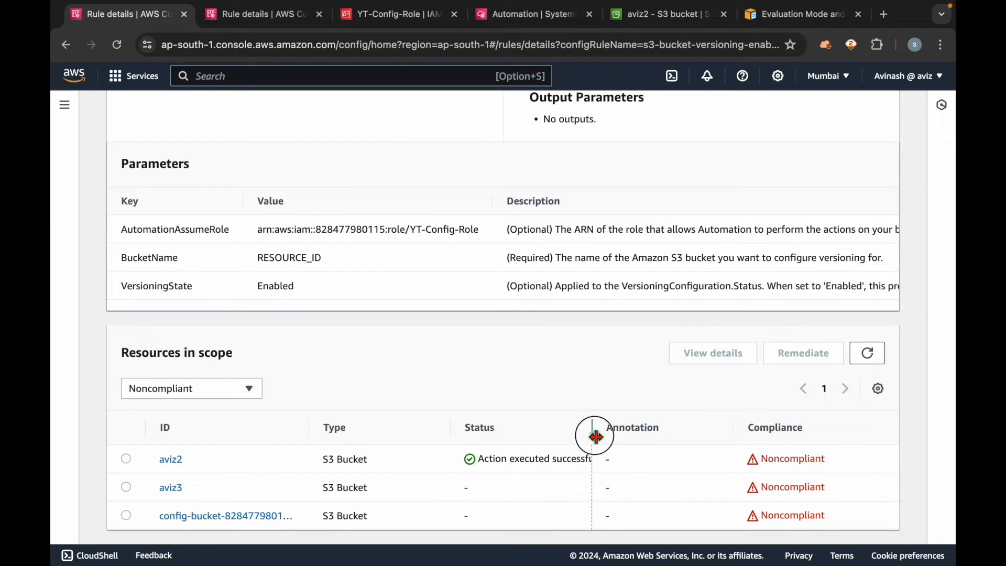
{"action": "left_click_drag", "start_coordinate": [590, 431], "coordinate": [666, 431]}
{"action": "mouse_move", "coordinate": [624, 456]}
{"action": "left_mouse_down"}
{"action": "mouse_move", "coordinate": [474, 459]}
{"action": "mouse_move", "coordinate": [613, 464]}
{"action": "left_mouse_up"}
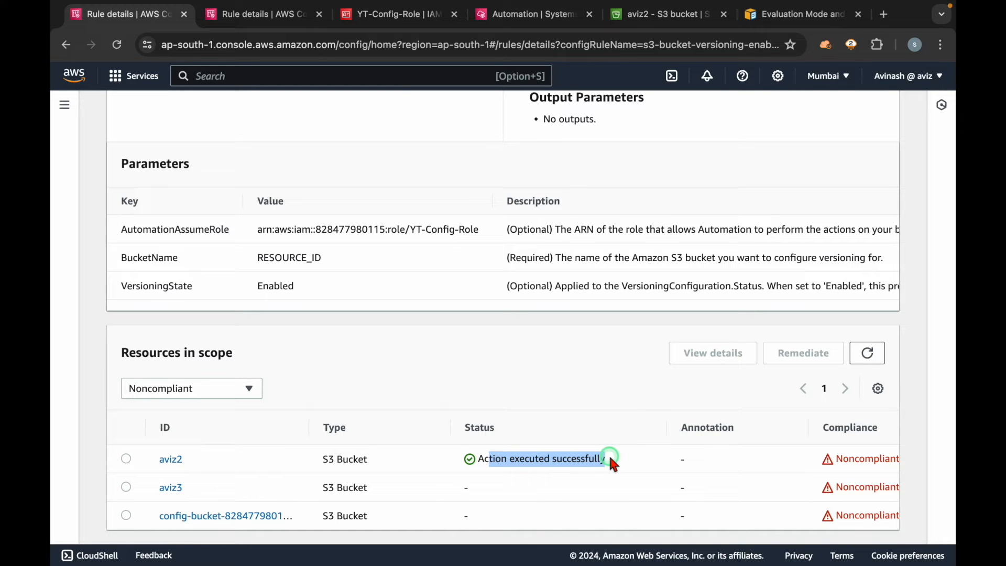
Step: Refresh the Systems Manager Automation executions and examine the newest run's status, start time and end time
{"action": "left_click", "coordinate": [514, 17]}
{"action": "left_click", "coordinate": [425, 199]}
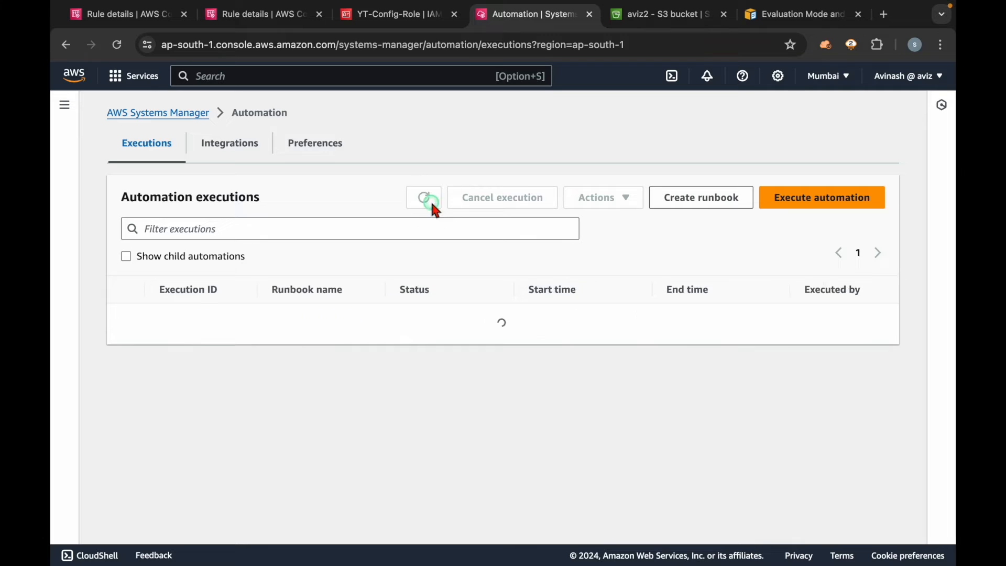
{"action": "left_click_drag", "start_coordinate": [548, 323], "coordinate": [382, 319]}
{"action": "scroll", "coordinate": [726, 322], "scroll_direction": "right", "scroll_amount": 5}
{"action": "left_click", "coordinate": [699, 318]}
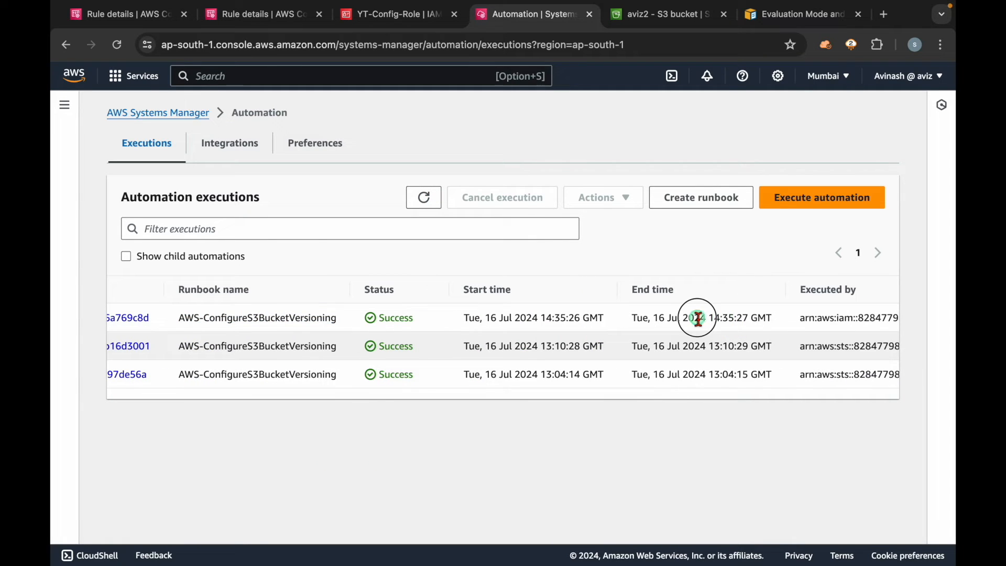
{"action": "left_click_drag", "start_coordinate": [689, 316], "coordinate": [769, 307]}
{"action": "left_click", "coordinate": [715, 319]}
{"action": "scroll", "coordinate": [390, 341], "scroll_direction": "left", "scroll_amount": 4}
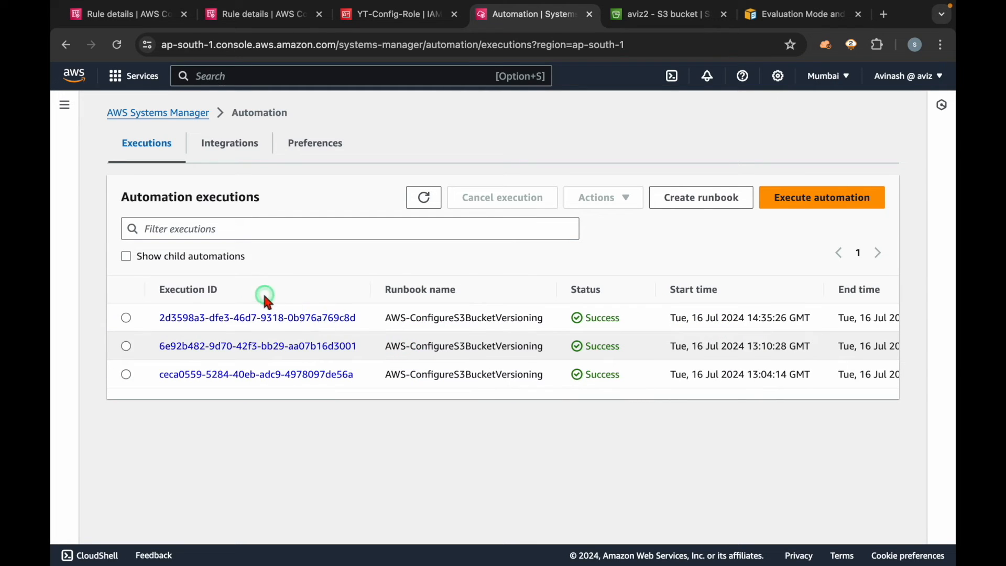
Step: Open the newest AWS-ConfigureS3BucketVersioning execution and examine its outputs and executed steps
{"action": "left_click", "coordinate": [227, 318]}
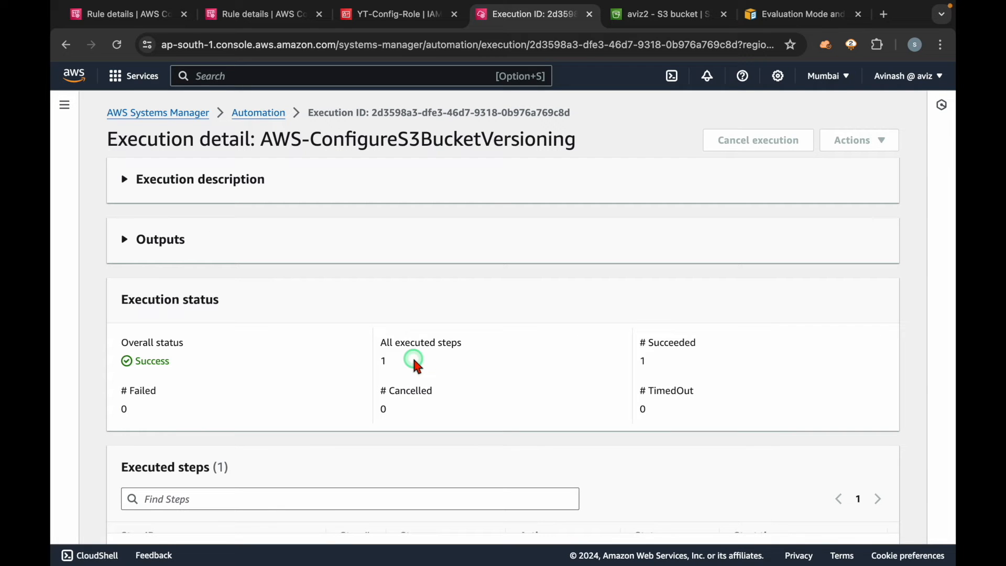
{"action": "left_click", "coordinate": [177, 239]}
{"action": "scroll", "coordinate": [320, 348], "scroll_direction": "down", "scroll_amount": 3}
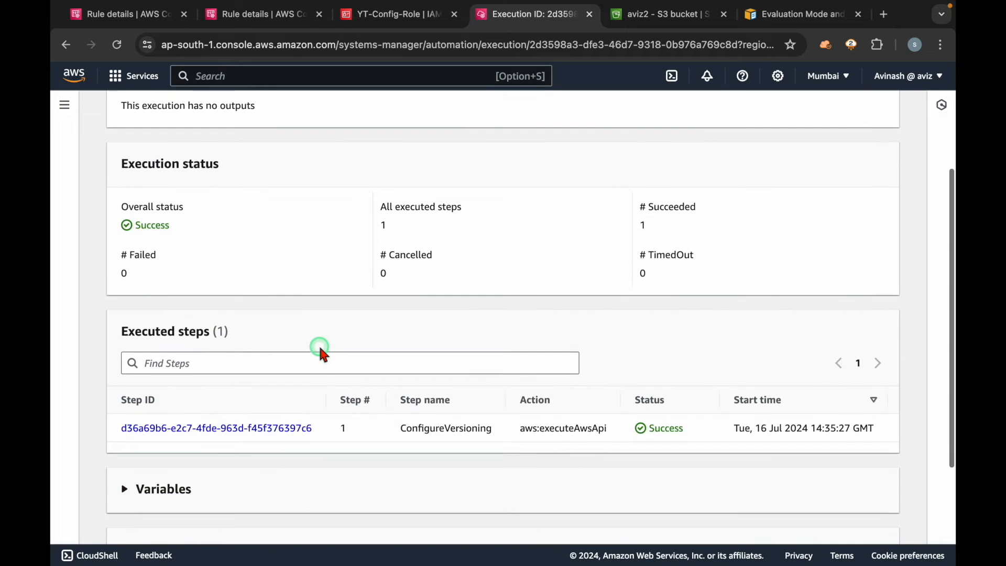
{"action": "scroll", "coordinate": [321, 352], "scroll_direction": "down", "scroll_amount": 3}
Step: Expand the execution's input parameters to check the BucketName value, and check the execution's overall status
{"action": "left_click", "coordinate": [206, 389]}
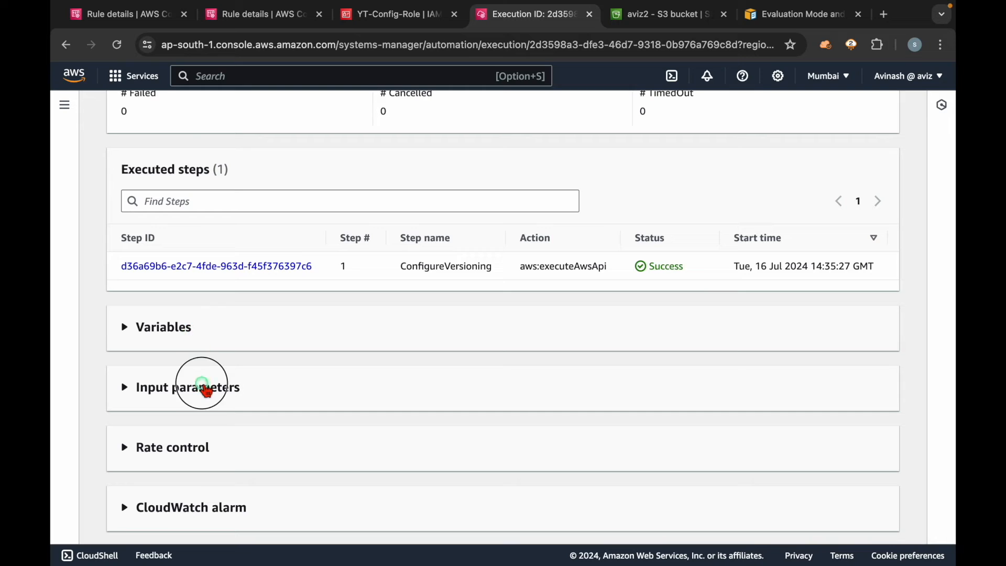
{"action": "scroll", "coordinate": [205, 388], "scroll_direction": "down", "scroll_amount": 2}
{"action": "left_click_drag", "start_coordinate": [534, 346], "coordinate": [520, 345]}
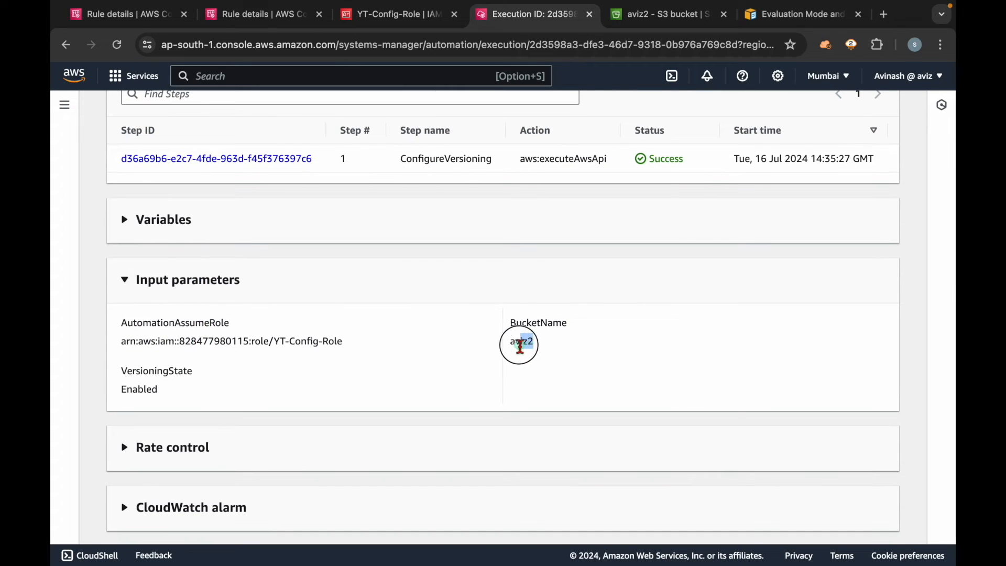
{"action": "left_click", "coordinate": [552, 348]}
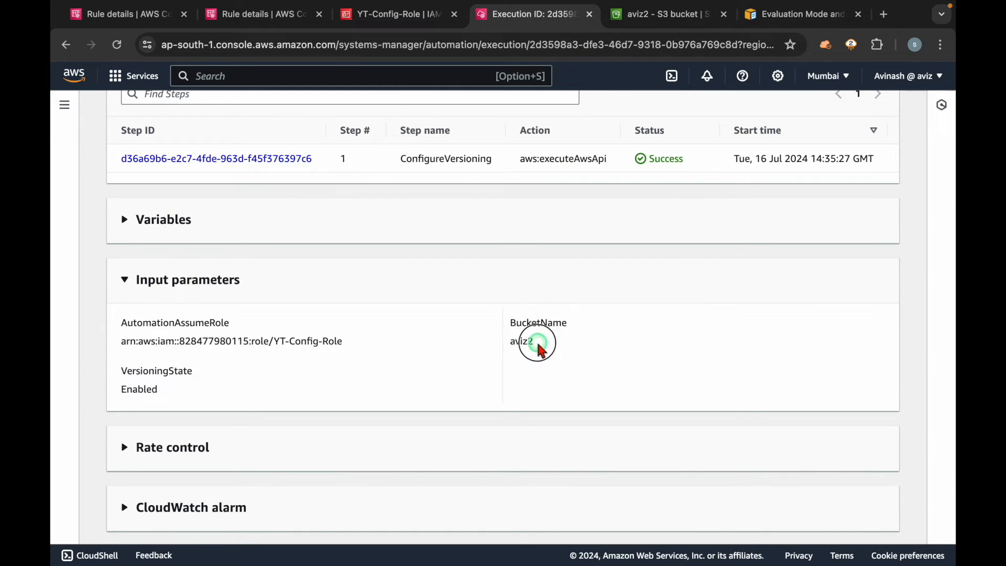
{"action": "left_click_drag", "start_coordinate": [511, 343], "coordinate": [551, 350]}
{"action": "double_click", "coordinate": [518, 341]}
{"action": "scroll", "coordinate": [409, 341], "scroll_direction": "up", "scroll_amount": 4}
{"action": "scroll", "coordinate": [411, 347], "scroll_direction": "up", "scroll_amount": 3}
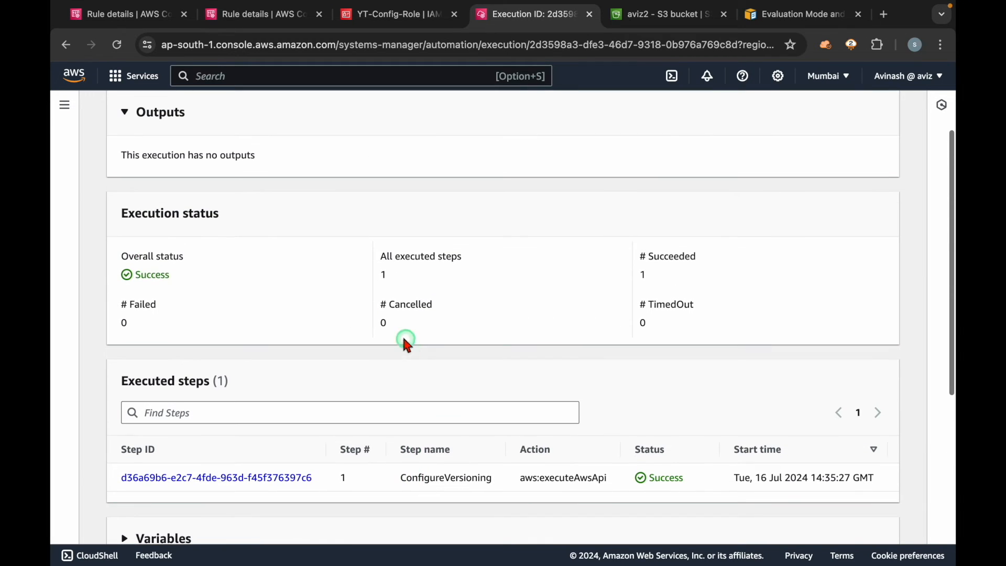
{"action": "left_click_drag", "start_coordinate": [183, 279], "coordinate": [126, 262]}
{"action": "left_click", "coordinate": [239, 283]}
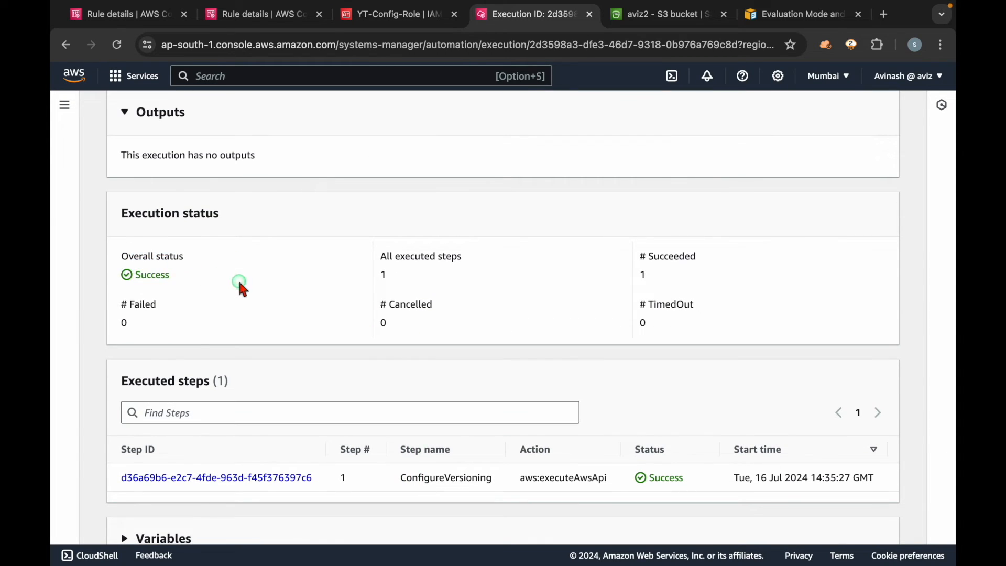
Step: Refresh the Config rule's resources in scope and compare the action status and compliance of aviz2
{"action": "left_click", "coordinate": [133, 21]}
{"action": "left_click", "coordinate": [867, 339]}
{"action": "scroll", "coordinate": [780, 451], "scroll_direction": "down", "scroll_amount": 1}
{"action": "scroll", "coordinate": [784, 463], "scroll_direction": "up", "scroll_amount": 1}
{"action": "left_click_drag", "start_coordinate": [614, 460], "coordinate": [478, 460]}
{"action": "left_click", "coordinate": [603, 465]}
{"action": "left_click_drag", "start_coordinate": [618, 461], "coordinate": [485, 460]}
{"action": "scroll", "coordinate": [613, 465], "scroll_direction": "right", "scroll_amount": 1}
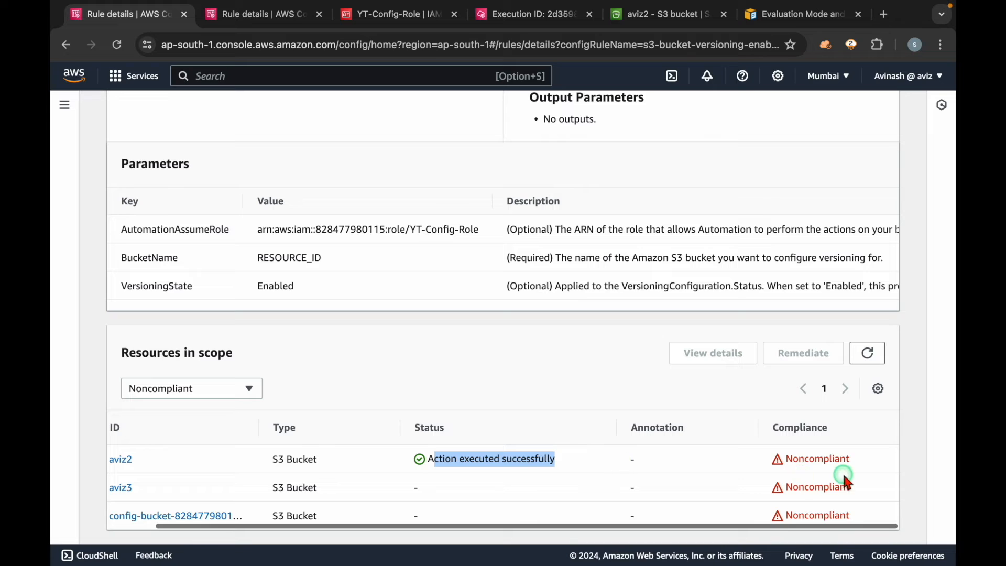
{"action": "double_click", "coordinate": [824, 456]}
{"action": "left_click", "coordinate": [733, 475]}
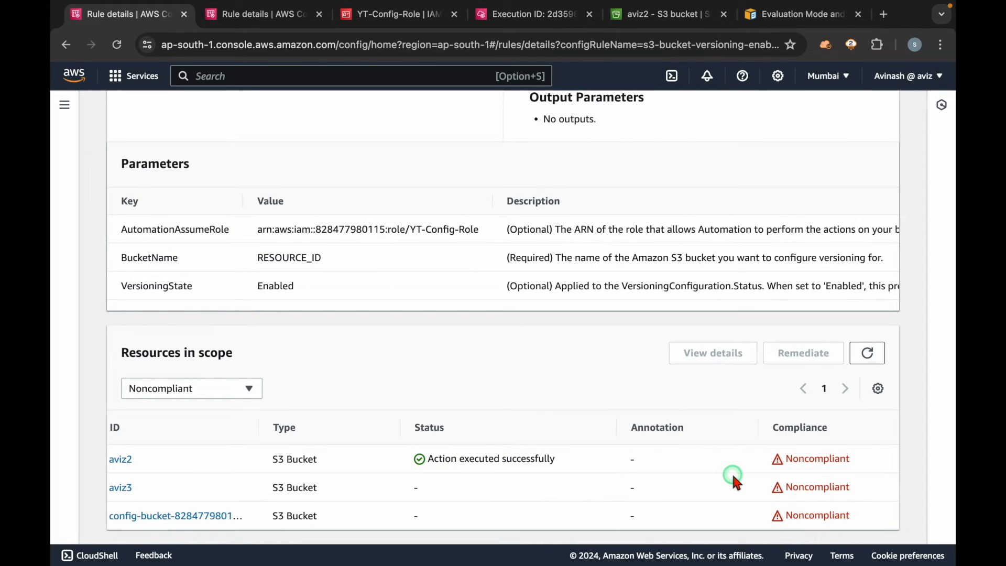
{"action": "scroll", "coordinate": [731, 472], "scroll_direction": "left", "scroll_amount": 1}
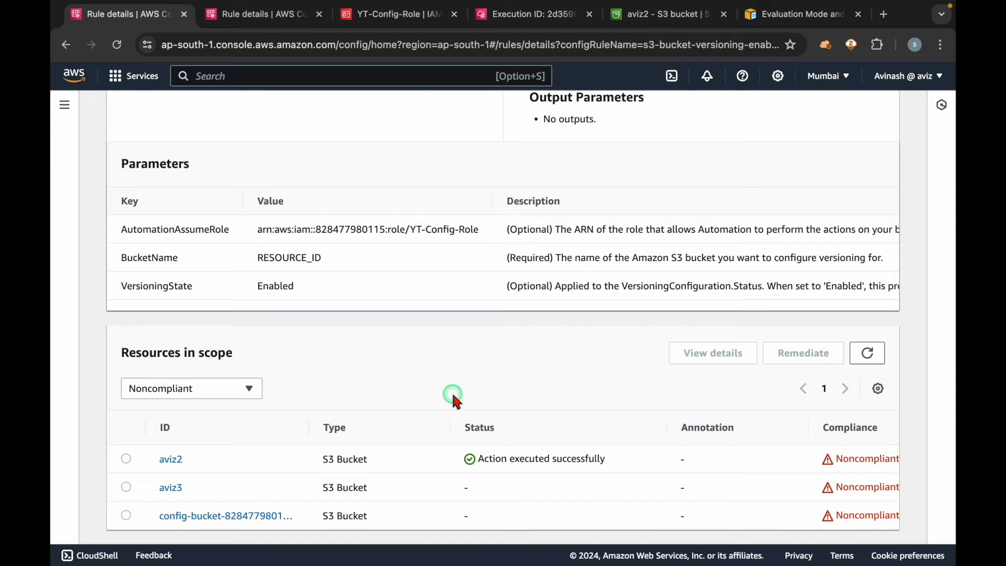
{"action": "left_click", "coordinate": [868, 353]}
Step: Reload the aviz2 bucket properties in S3 and check its Bucket Versioning state after the remediation
{"action": "left_click", "coordinate": [661, 14]}
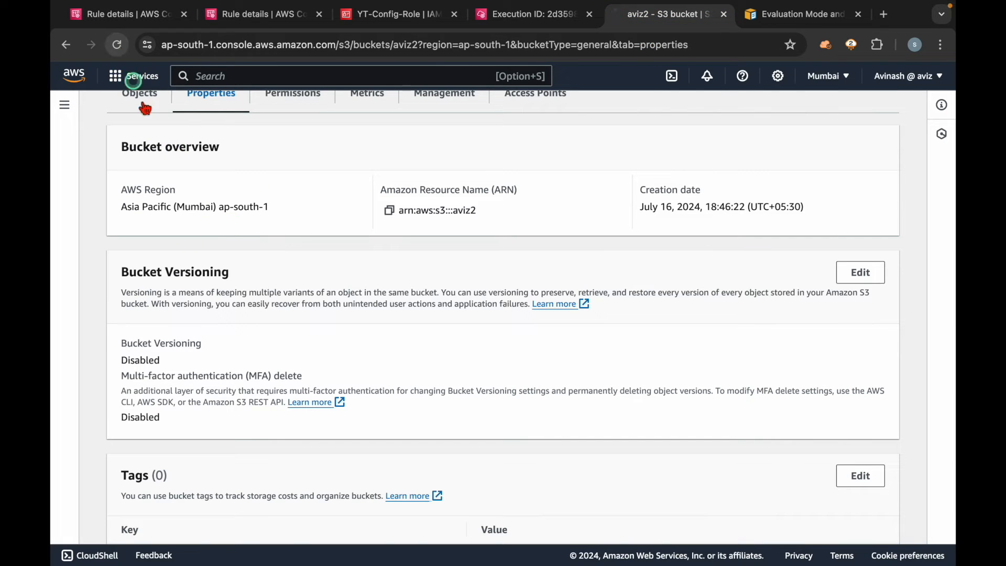
{"action": "left_click", "coordinate": [118, 47]}
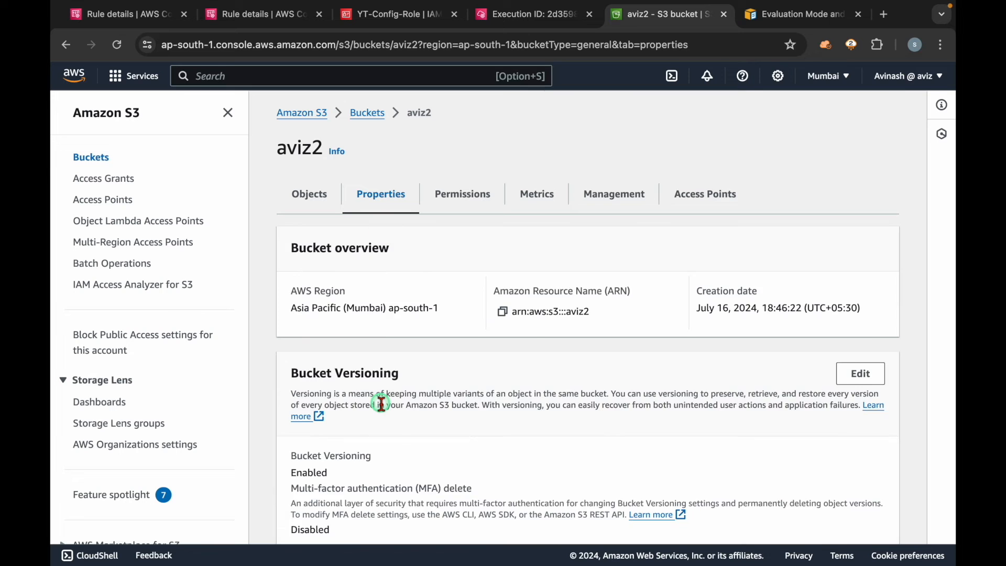
{"action": "scroll", "coordinate": [381, 404], "scroll_direction": "down", "scroll_amount": 3}
{"action": "left_click_drag", "start_coordinate": [341, 363], "coordinate": [293, 338]}
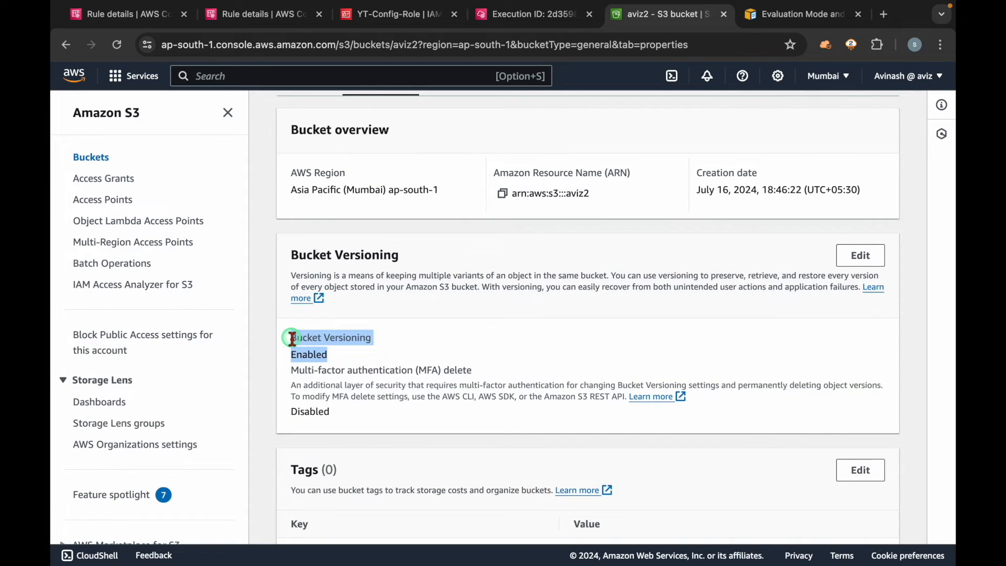
{"action": "scroll", "coordinate": [366, 315], "scroll_direction": "up", "scroll_amount": 3}
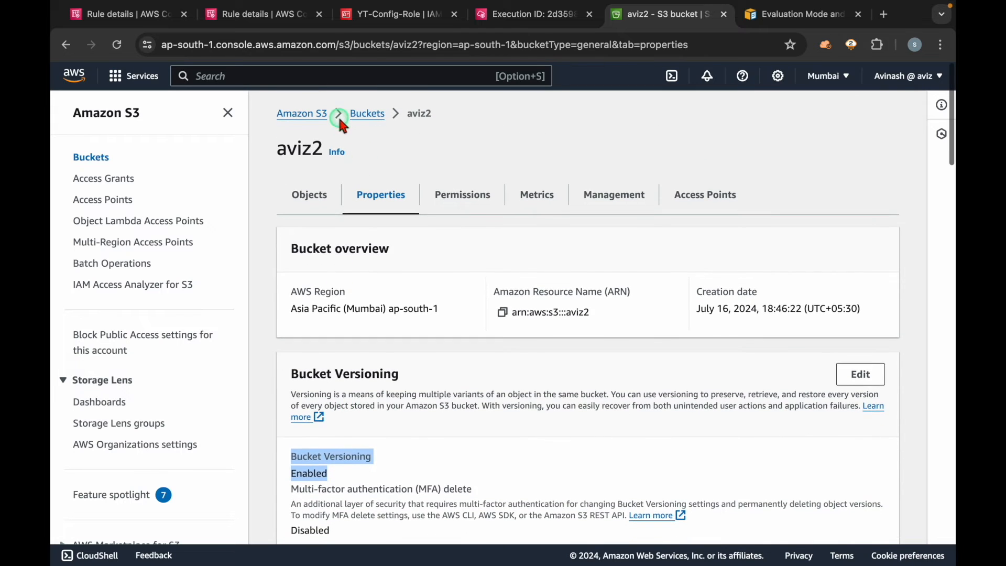
Step: Open the S3 bucket list, and refresh the Config rule's noncompliant resources again
{"action": "left_click", "coordinate": [367, 113]}
{"action": "key", "text": "ctrl+1"}
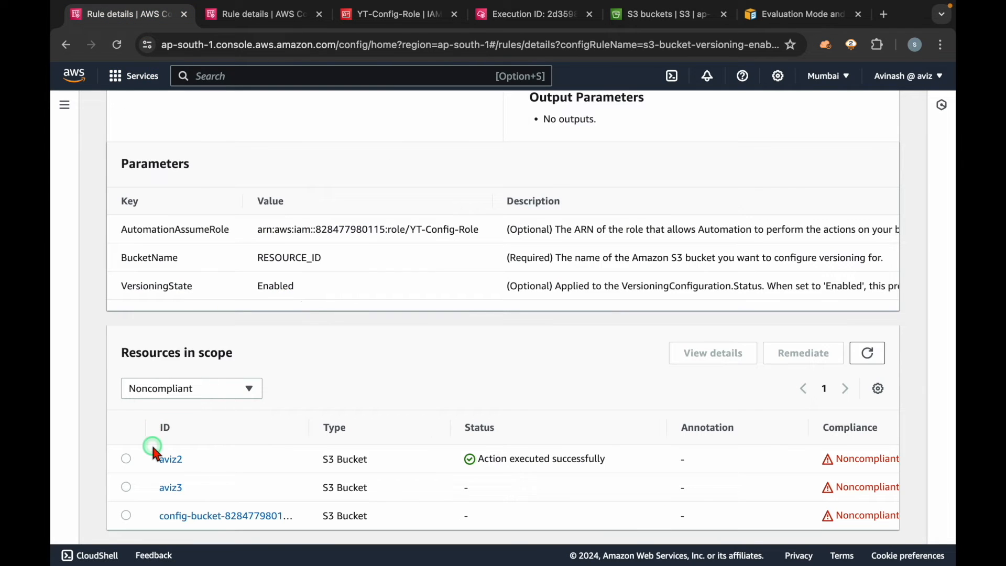
{"action": "left_click", "coordinate": [868, 353]}
Step: Start creating a new general purpose S3 bucket in the Mumbai region and name it aviz4
{"action": "left_click", "coordinate": [662, 14]}
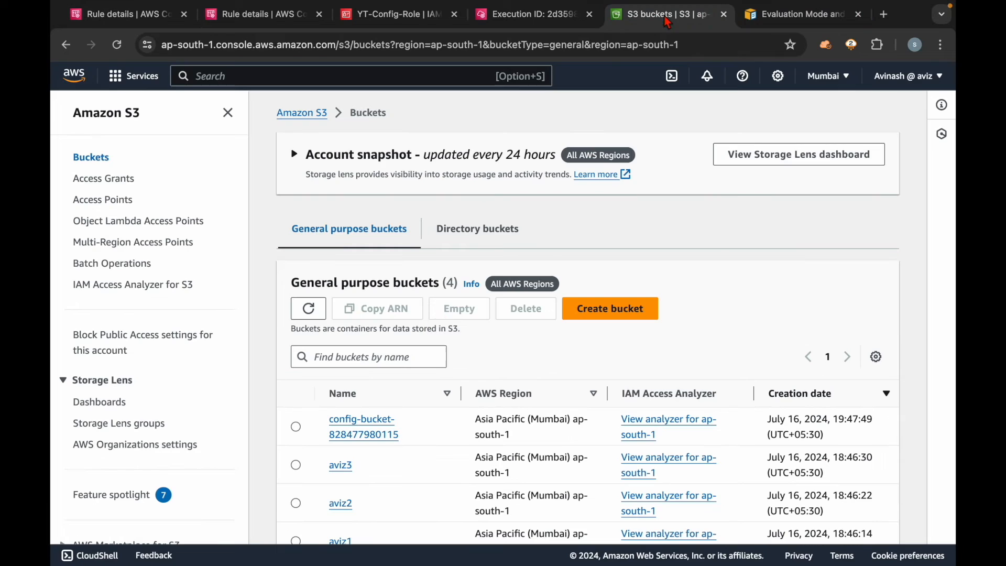
{"action": "left_click", "coordinate": [227, 116]}
{"action": "left_click", "coordinate": [487, 239]}
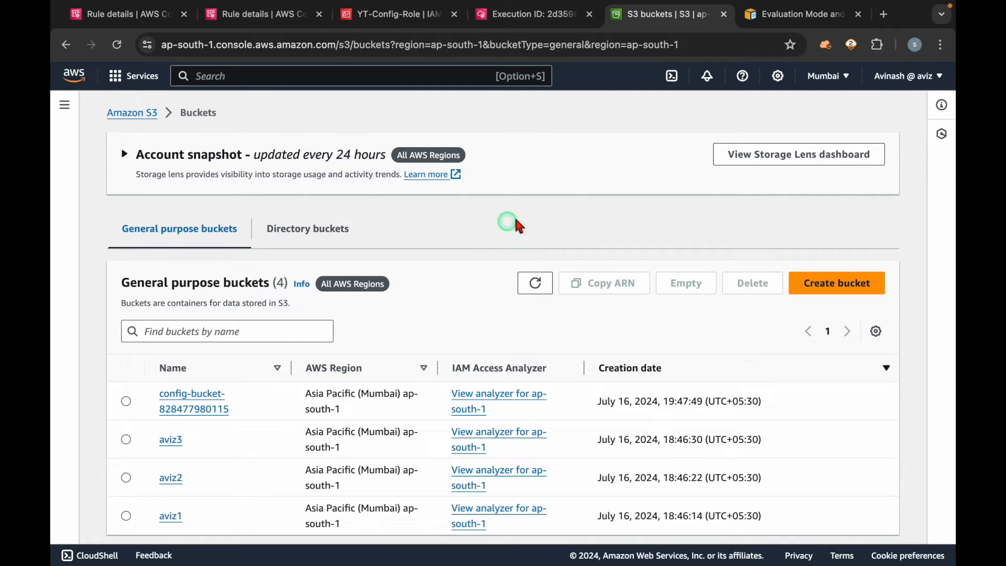
{"action": "left_click", "coordinate": [828, 284]}
{"action": "left_click", "coordinate": [307, 319]}
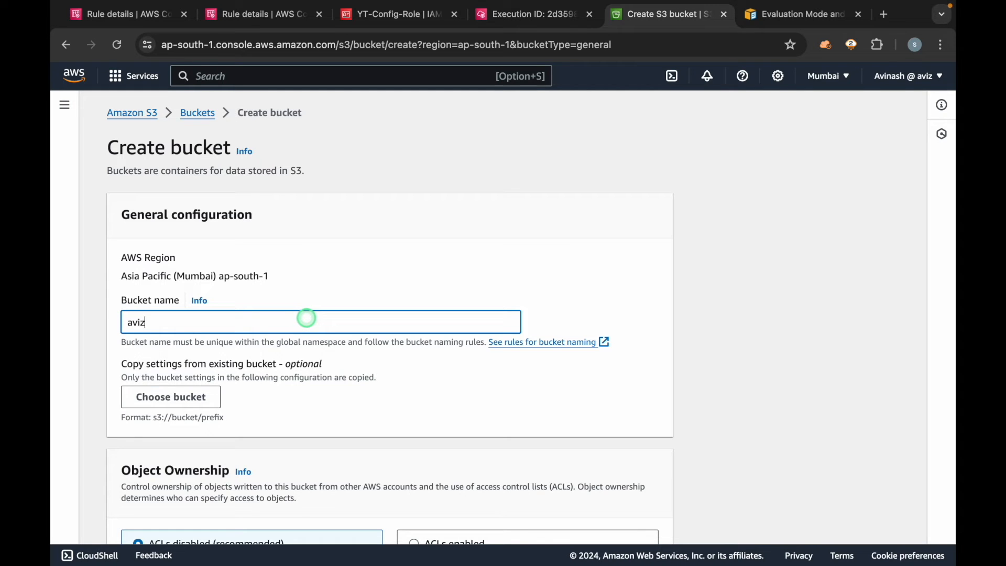
Step: Keep Bucket Versioning disabled and the other default settings, create the bucket, and dismiss the notification
{"action": "scroll", "coordinate": [425, 355], "scroll_direction": "down", "scroll_amount": 20}
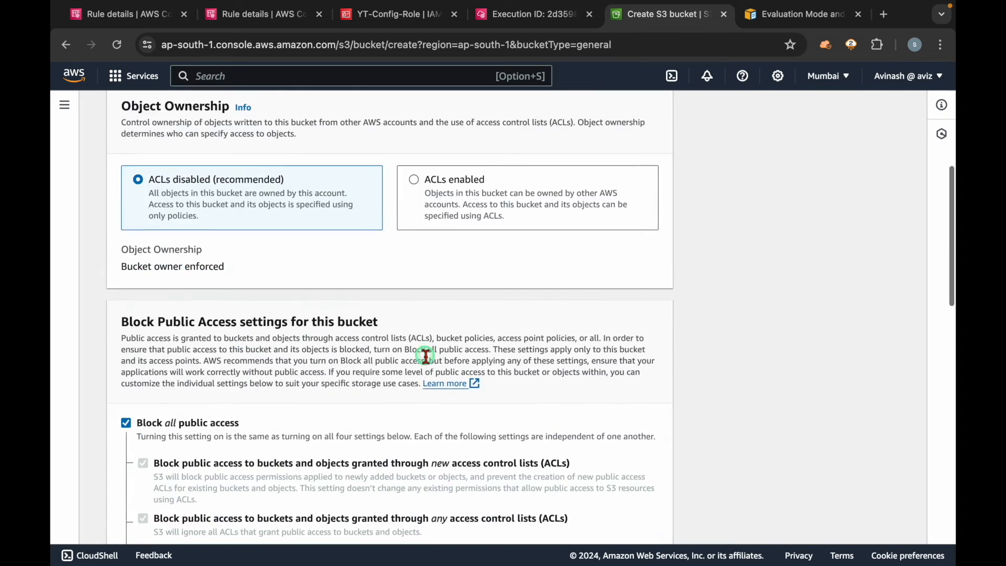
{"action": "scroll", "coordinate": [425, 357], "scroll_direction": "up", "scroll_amount": 5}
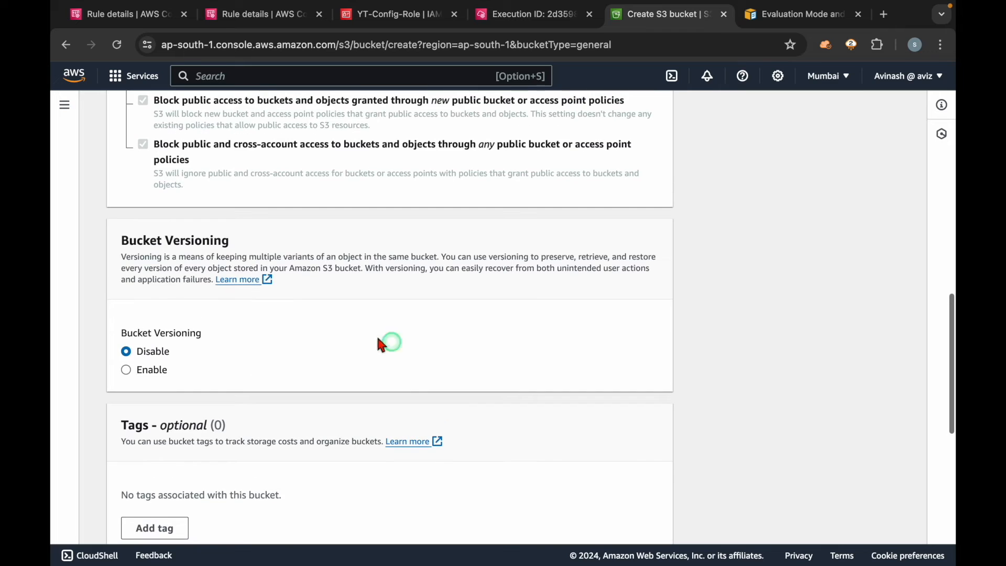
{"action": "left_click_drag", "start_coordinate": [176, 350], "coordinate": [112, 333]}
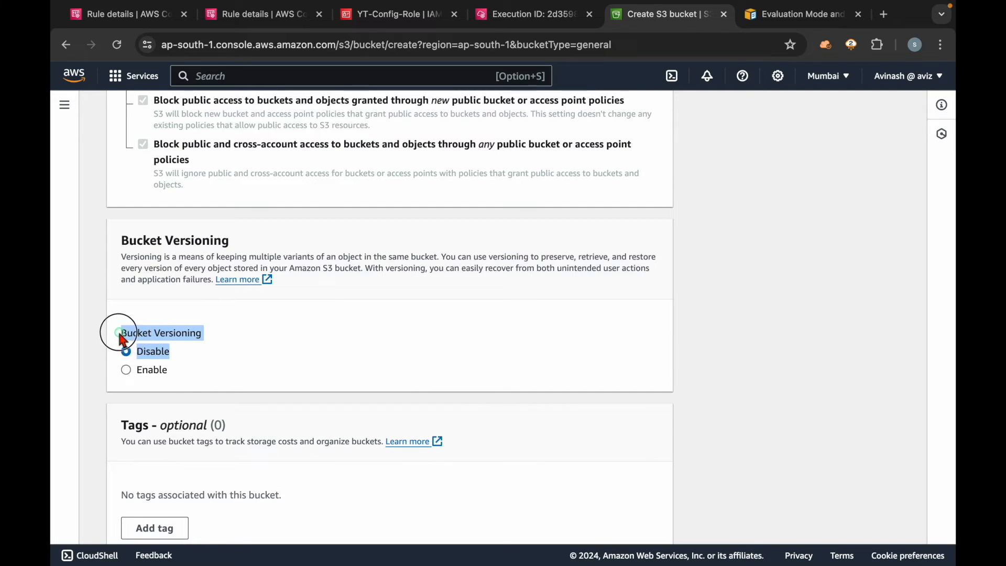
{"action": "left_click", "coordinate": [192, 345]}
{"action": "left_click_drag", "start_coordinate": [192, 345], "coordinate": [436, 318]}
{"action": "scroll", "coordinate": [731, 376], "scroll_direction": "down", "scroll_amount": 9}
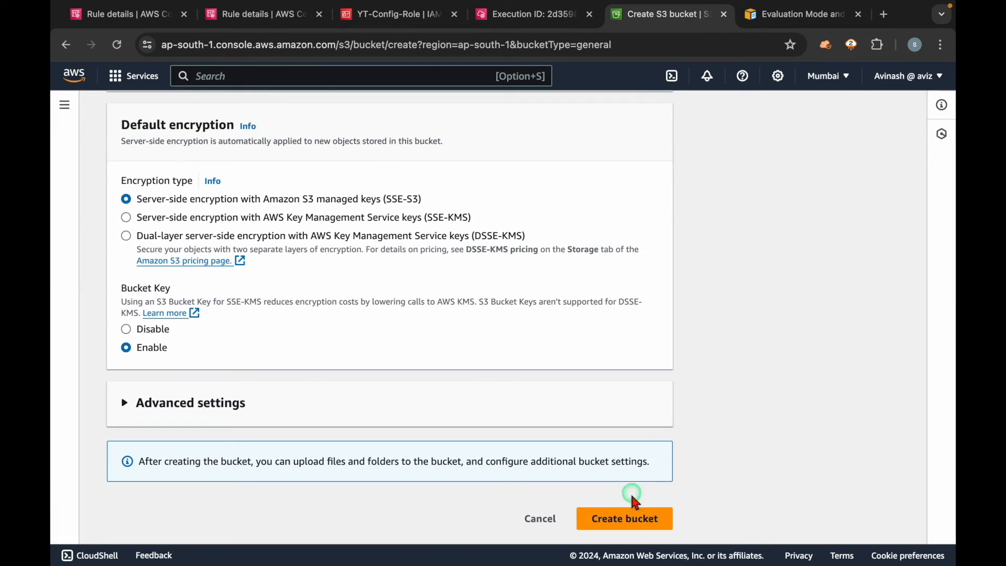
{"action": "left_click", "coordinate": [625, 517]}
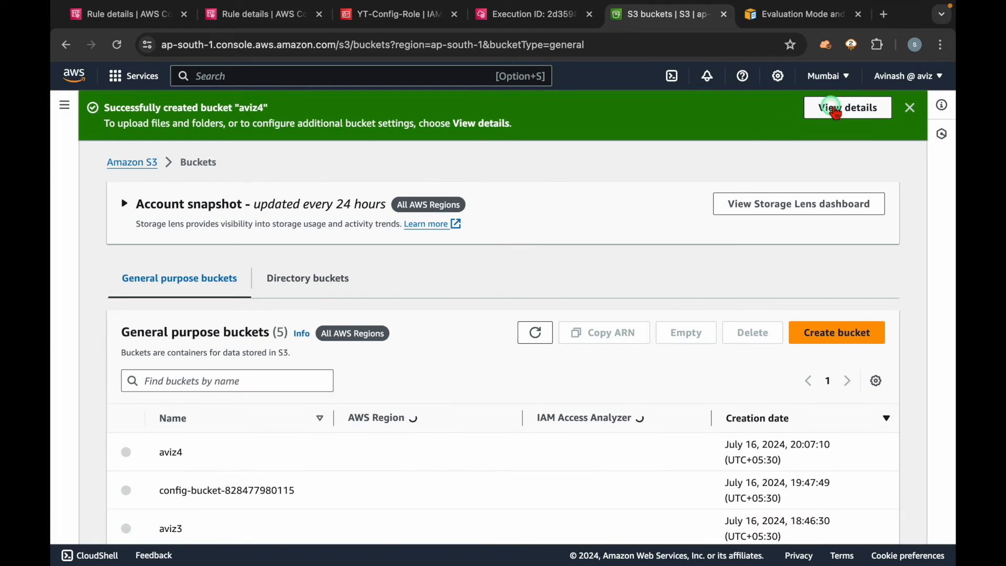
{"action": "left_click", "coordinate": [829, 106]}
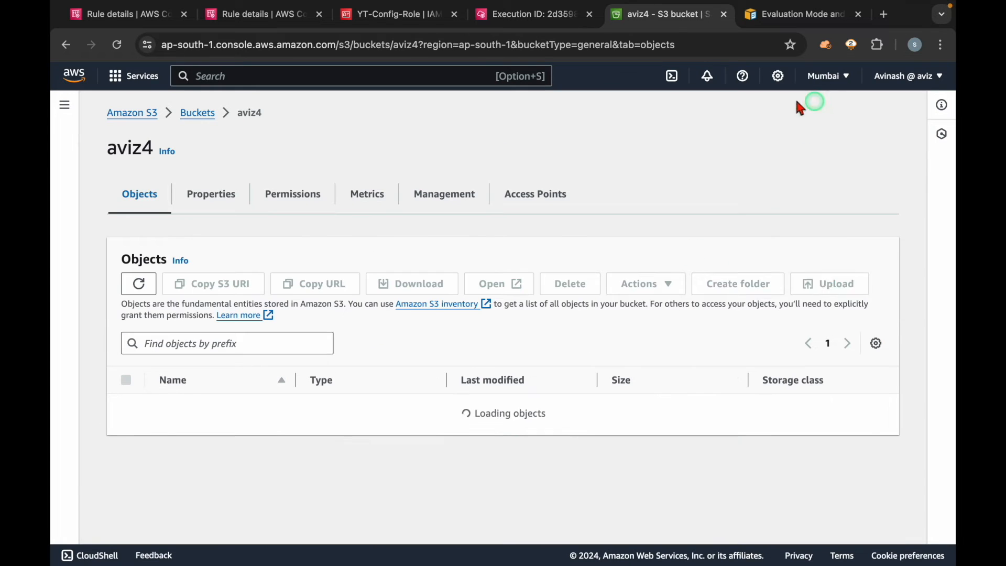
Step: Open the aviz4 bucket's properties and check its Bucket Versioning state
{"action": "left_click", "coordinate": [220, 195]}
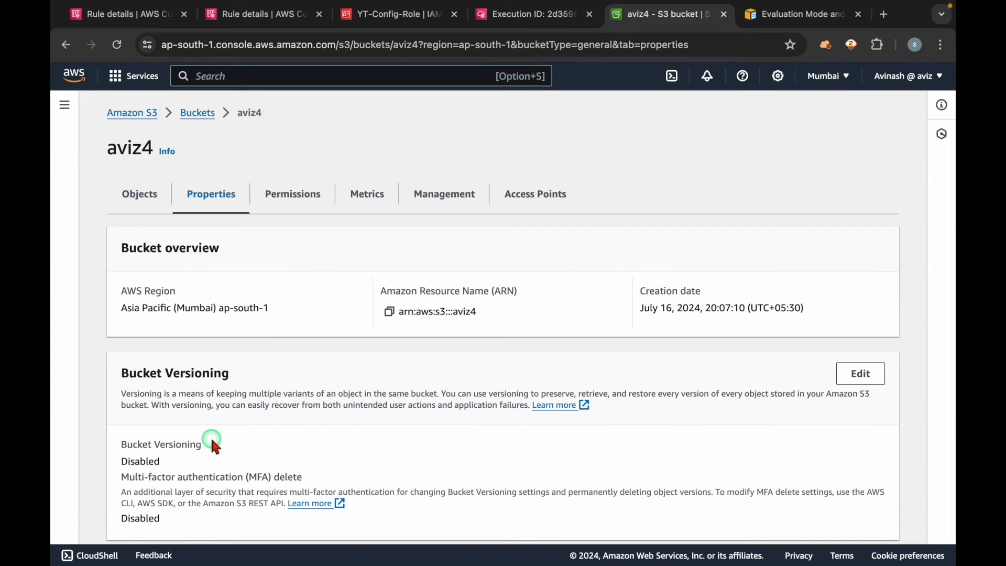
{"action": "left_click_drag", "start_coordinate": [152, 464], "coordinate": [124, 443]}
{"action": "left_click", "coordinate": [263, 448]}
Step: Refresh and reload the s3-bucket-versioning-enabled Config rule page and check which buckets are listed as noncompliant
{"action": "left_click", "coordinate": [119, 23]}
{"action": "left_click", "coordinate": [870, 353]}
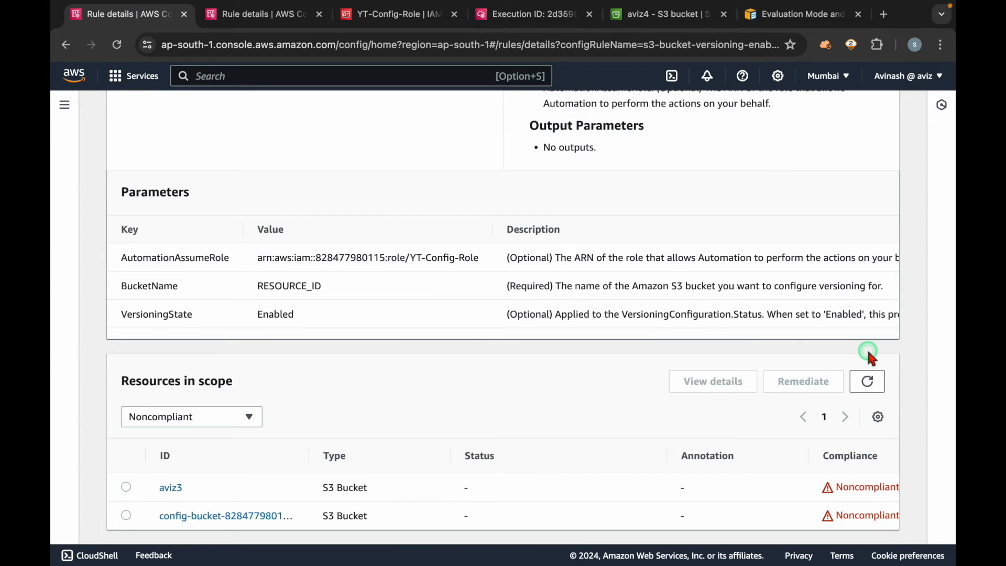
{"action": "scroll", "coordinate": [550, 386], "scroll_direction": "up", "scroll_amount": 10}
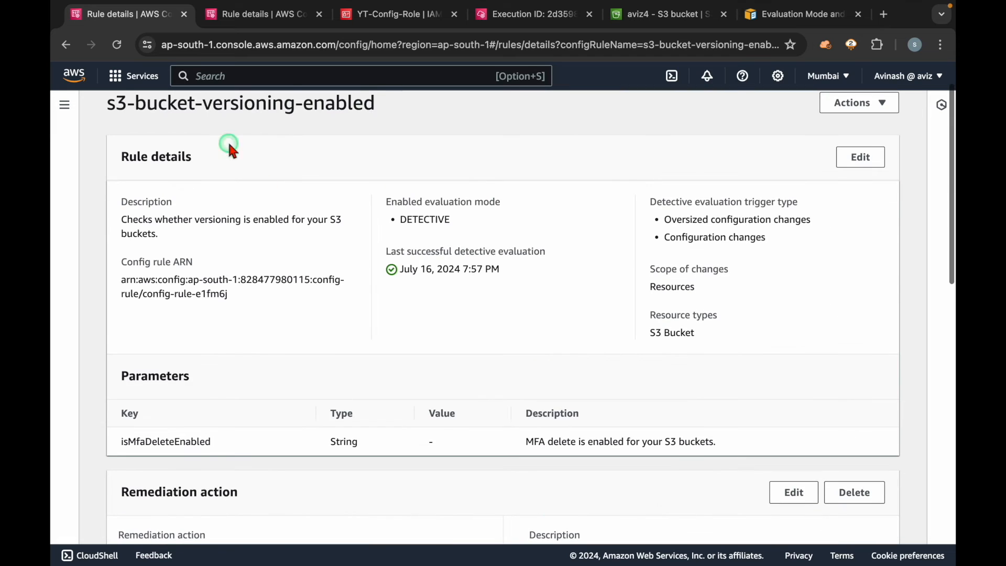
{"action": "left_click", "coordinate": [117, 45]}
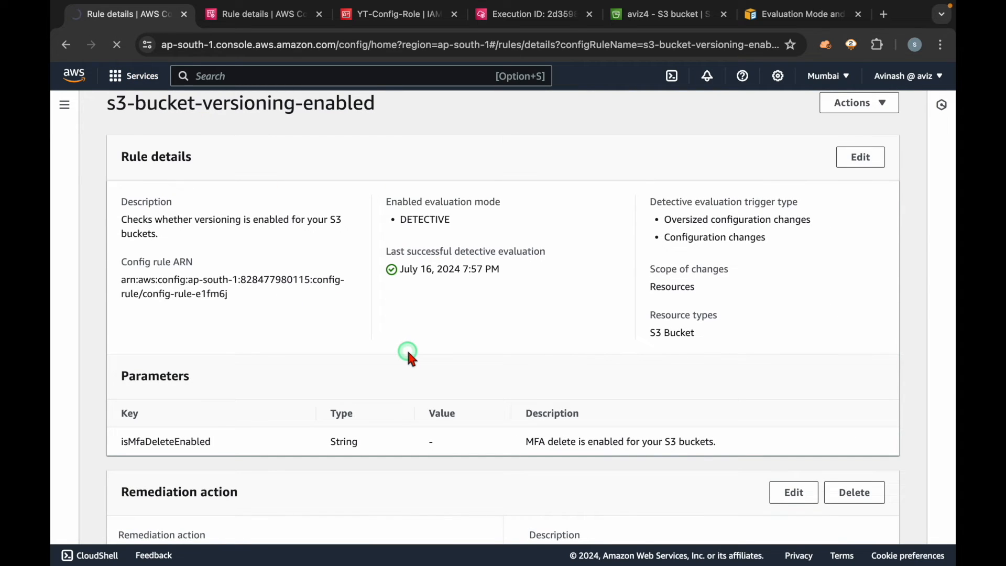
{"action": "scroll", "coordinate": [409, 357], "scroll_direction": "down", "scroll_amount": 10}
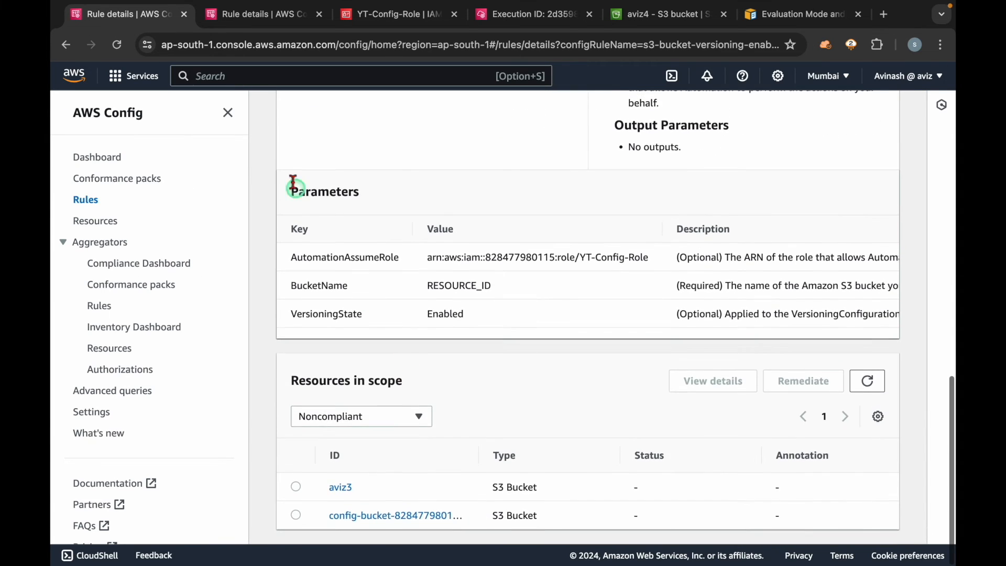
{"action": "left_click", "coordinate": [227, 112]}
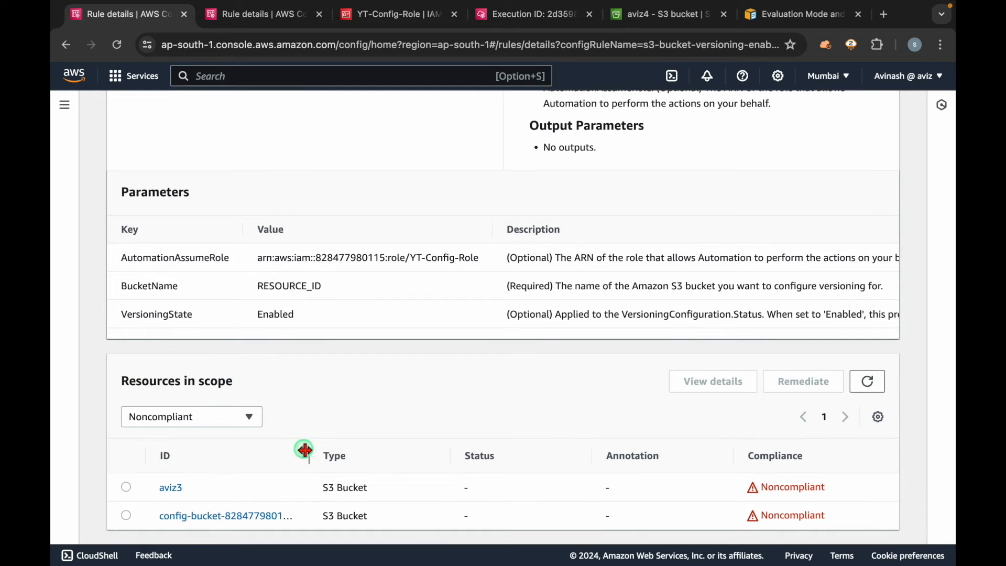
{"action": "left_click_drag", "start_coordinate": [217, 486], "coordinate": [136, 485]}
{"action": "left_click", "coordinate": [311, 422]}
Step: Filter the resources in scope to Compliant and check the action status of aviz2
{"action": "left_click", "coordinate": [236, 418]}
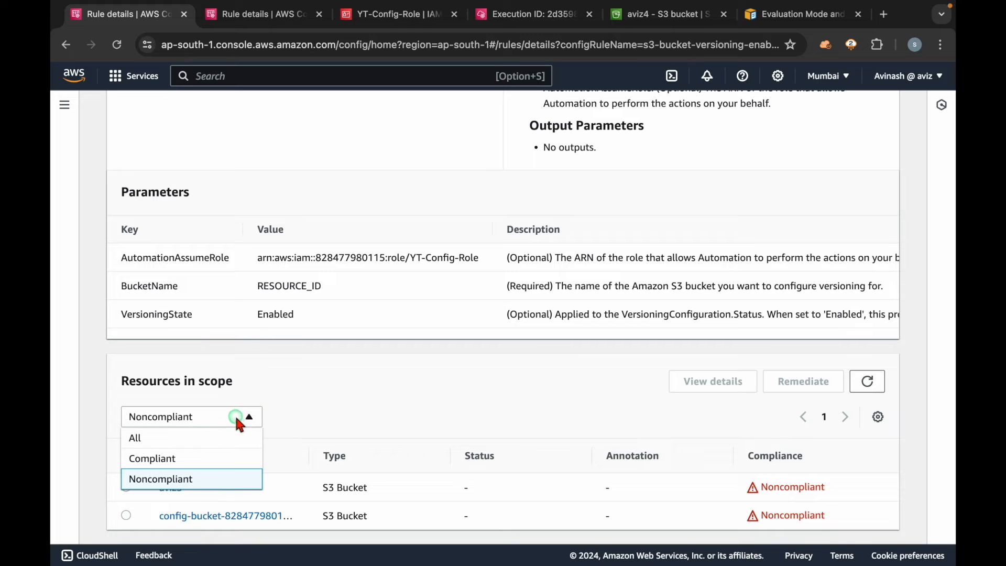
{"action": "left_click", "coordinate": [198, 459]}
{"action": "left_click_drag", "start_coordinate": [218, 517], "coordinate": [137, 515]}
{"action": "left_click_drag", "start_coordinate": [493, 517], "coordinate": [590, 517]}
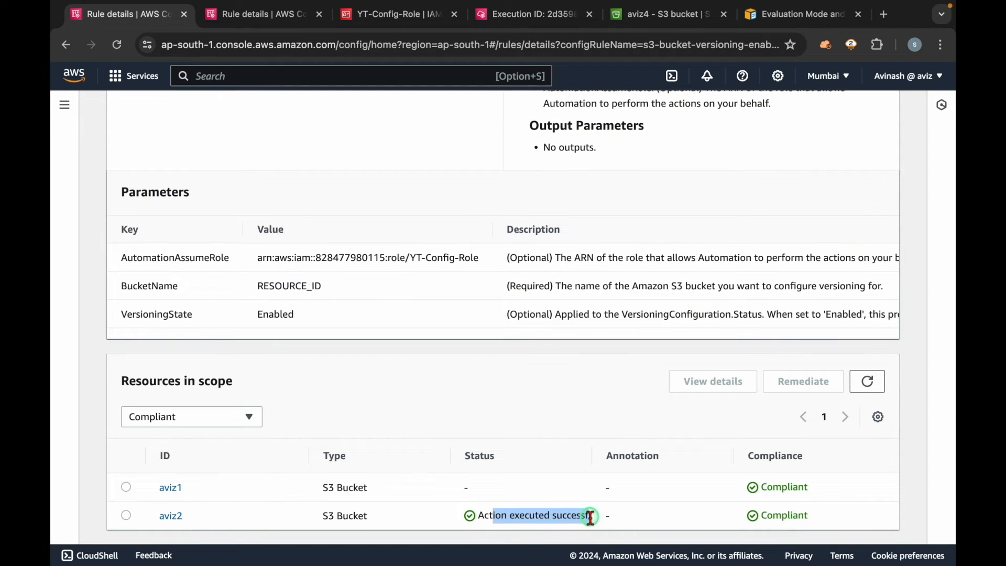
Step: Filter the resources in scope back to Noncompliant and refresh the list
{"action": "left_click", "coordinate": [220, 419]}
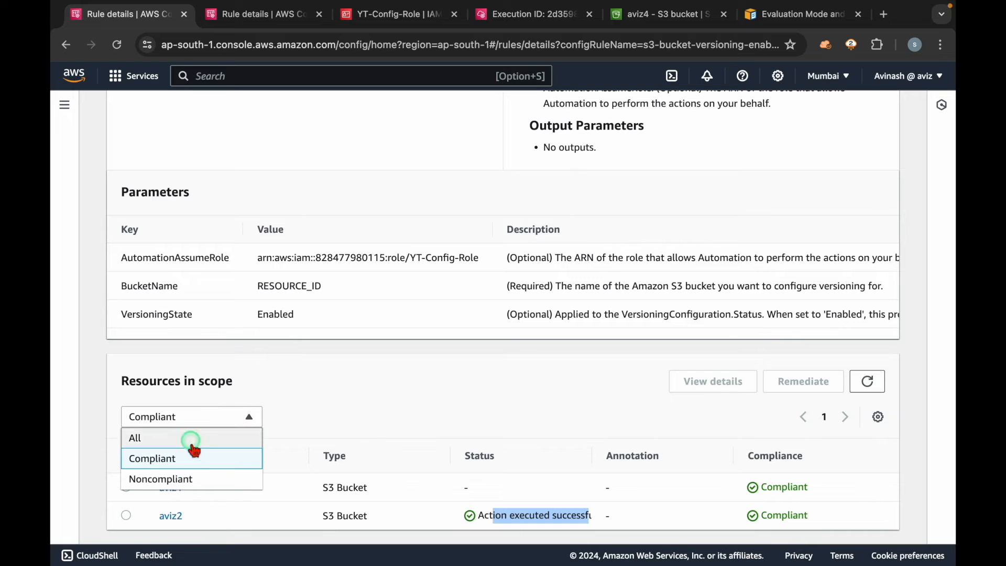
{"action": "left_click", "coordinate": [190, 476]}
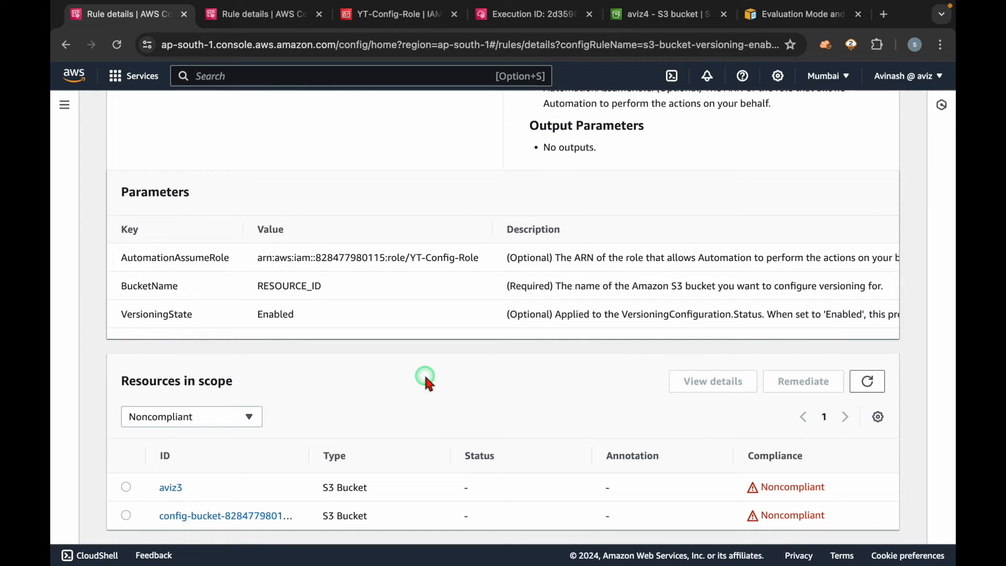
{"action": "left_click", "coordinate": [867, 381]}
Step: Check the rule's last successful detective evaluation time and refresh its resources in scope once more
{"action": "scroll", "coordinate": [518, 376], "scroll_direction": "up", "scroll_amount": 1}
{"action": "scroll", "coordinate": [516, 376], "scroll_direction": "up", "scroll_amount": 15}
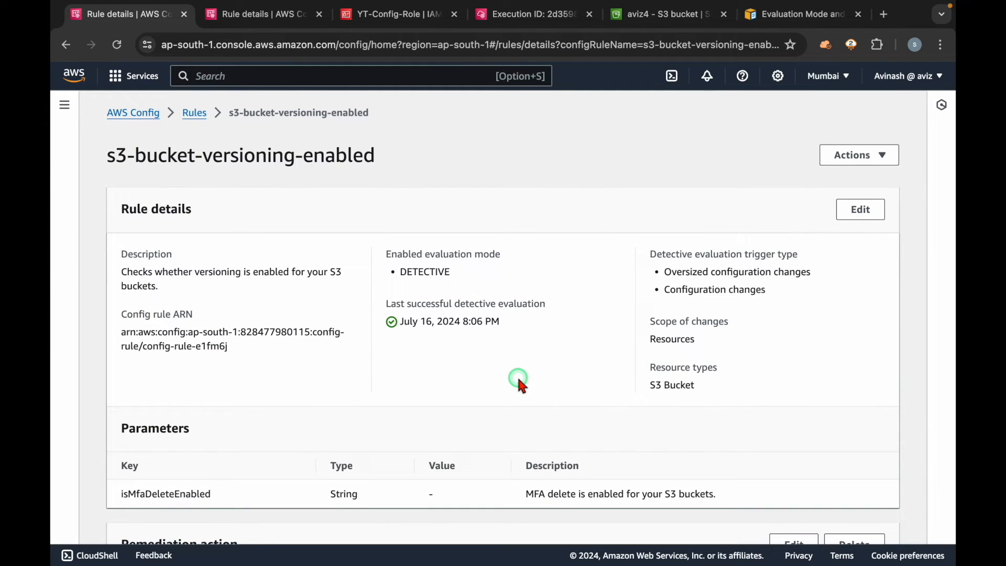
{"action": "scroll", "coordinate": [516, 374], "scroll_direction": "down", "scroll_amount": 7}
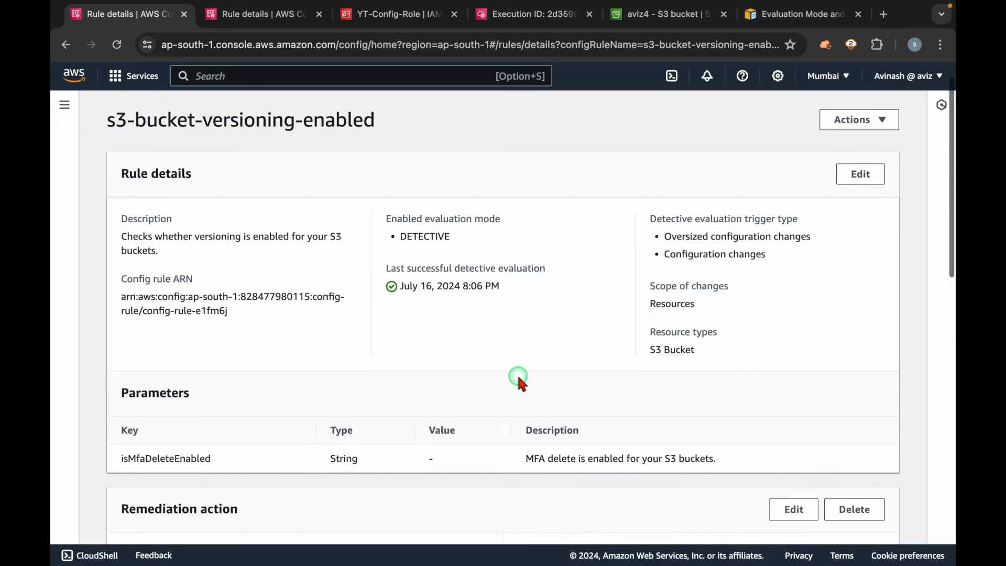
{"action": "scroll", "coordinate": [517, 373], "scroll_direction": "up", "scroll_amount": 5}
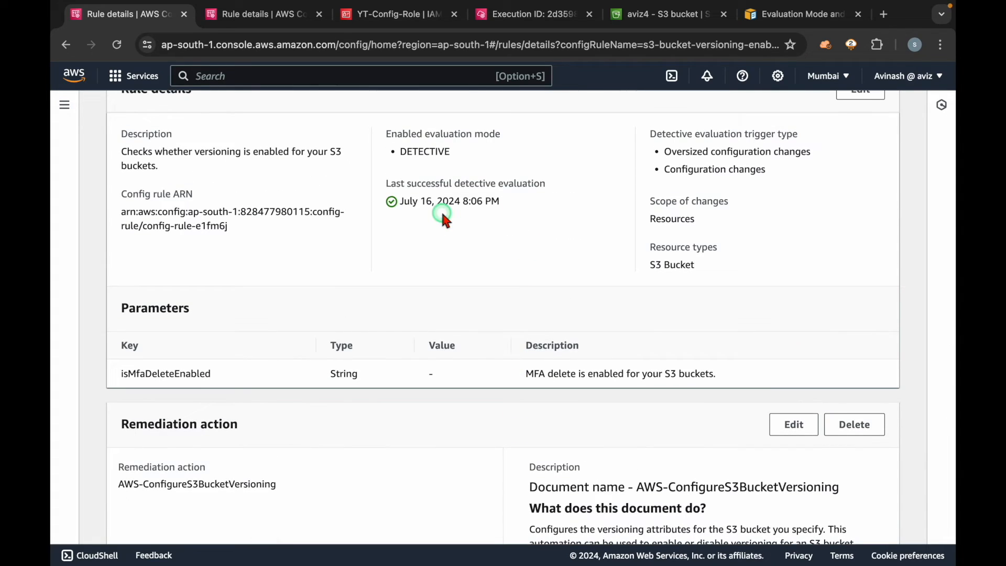
{"action": "left_click_drag", "start_coordinate": [526, 202], "coordinate": [424, 203]}
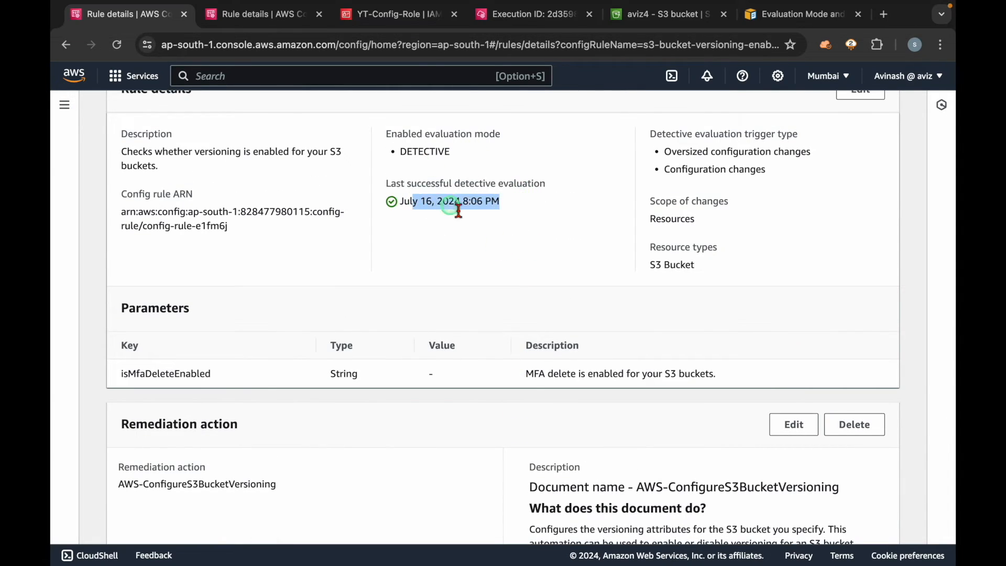
{"action": "scroll", "coordinate": [495, 239], "scroll_direction": "down", "scroll_amount": 10}
{"action": "left_click", "coordinate": [880, 392]}
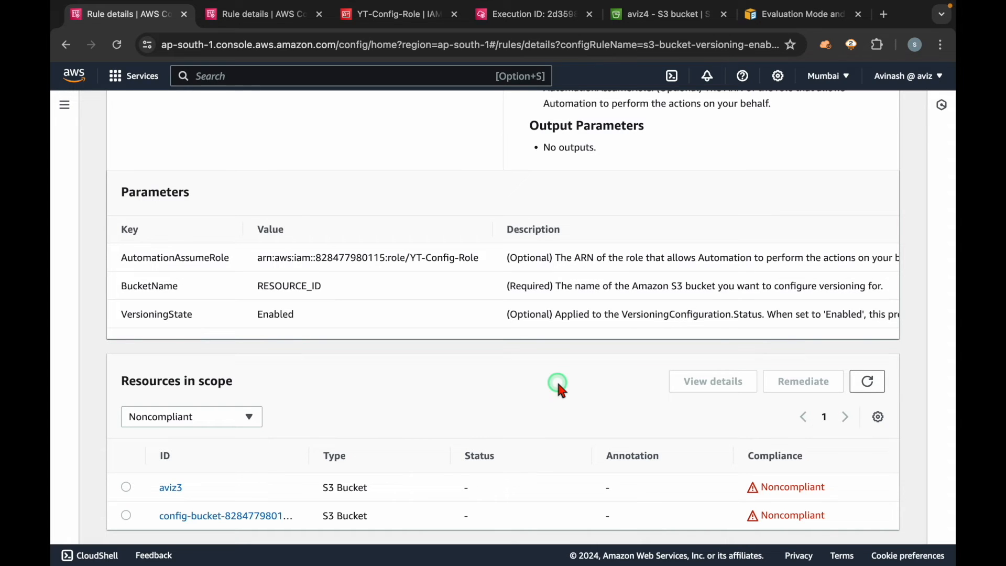
Step: Re-evaluate the s3-bucket-versioning-enabled rule and check the compliance of aviz4 in its resources in scope
{"action": "scroll", "coordinate": [559, 385], "scroll_direction": "up", "scroll_amount": 15}
{"action": "left_click", "coordinate": [850, 157]}
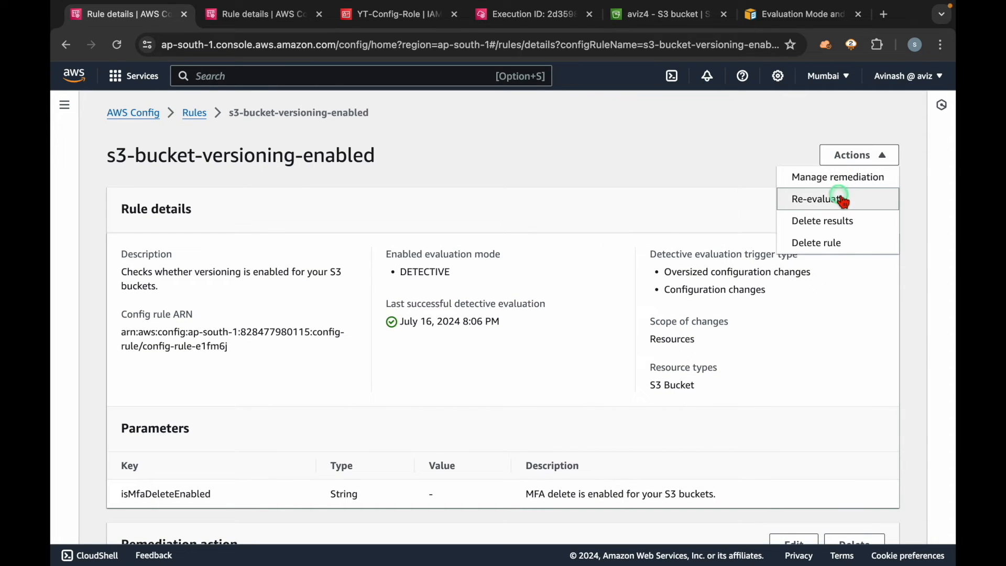
{"action": "left_click", "coordinate": [841, 199]}
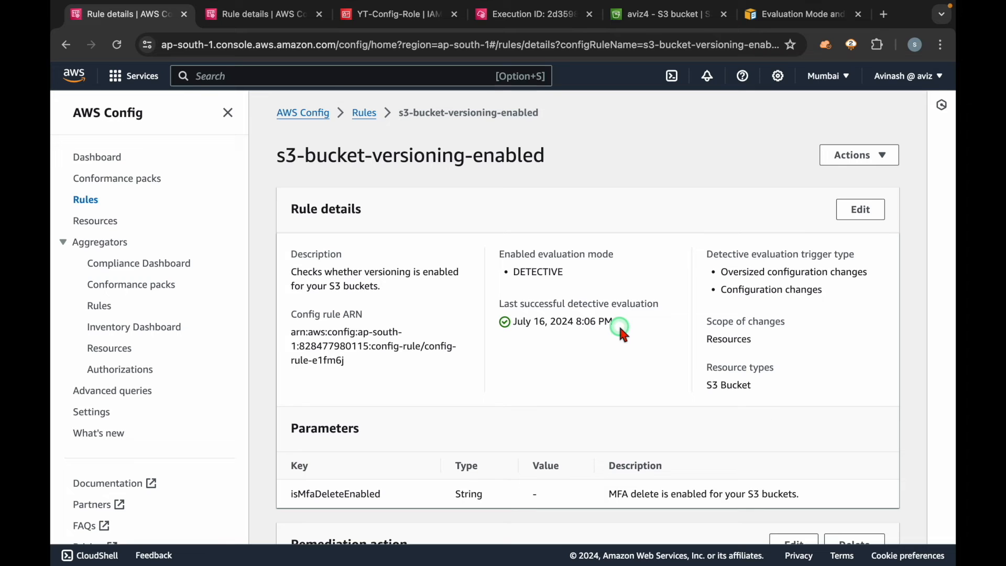
{"action": "scroll", "coordinate": [619, 323], "scroll_direction": "down", "scroll_amount": 10}
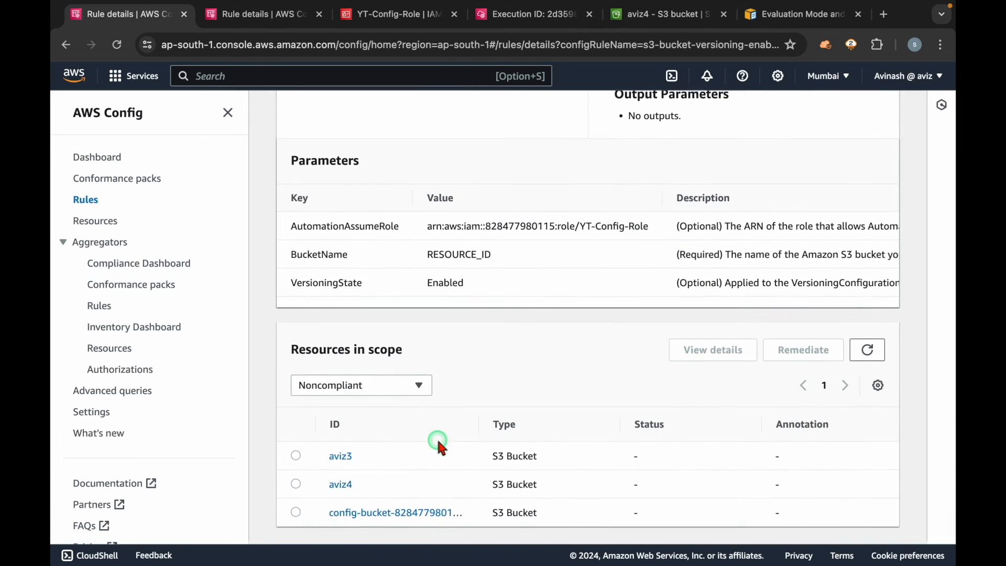
{"action": "left_click", "coordinate": [228, 113]}
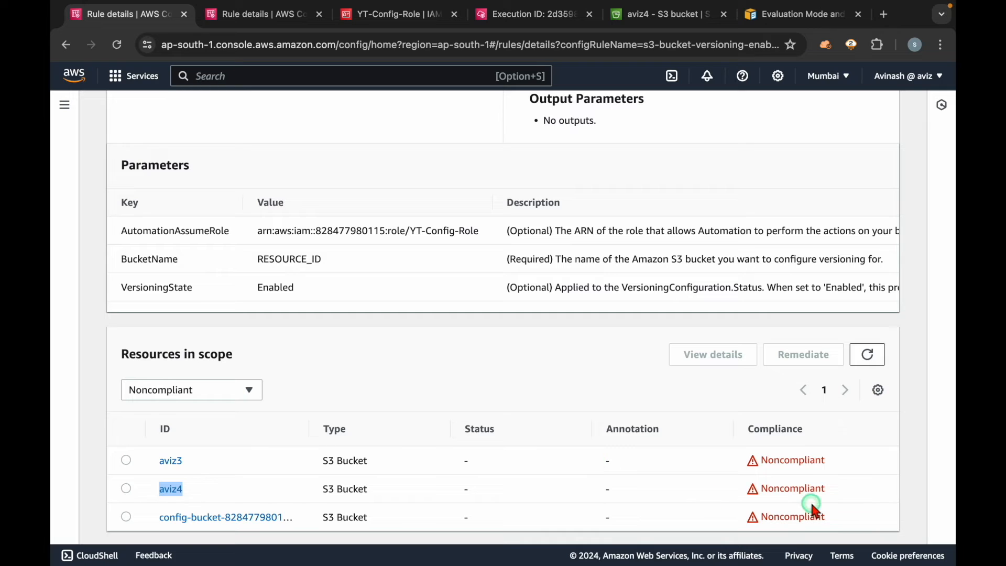
{"action": "left_click", "coordinate": [794, 481]}
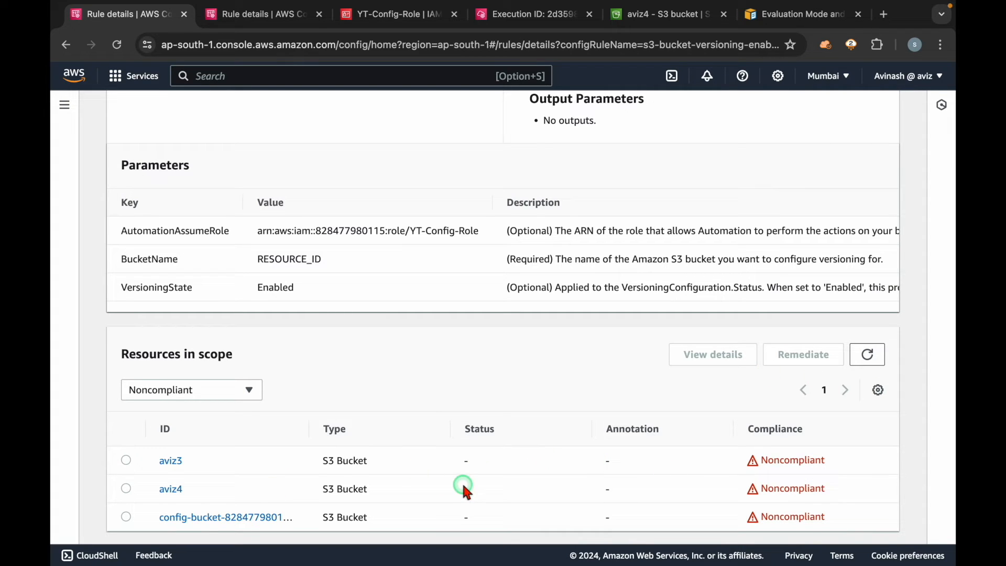
Step: Refresh the noncompliant resources repeatedly to see whether aviz4 gets a remediation action status
{"action": "left_click", "coordinate": [880, 355]}
{"action": "left_click", "coordinate": [881, 357]}
{"action": "left_click", "coordinate": [872, 356]}
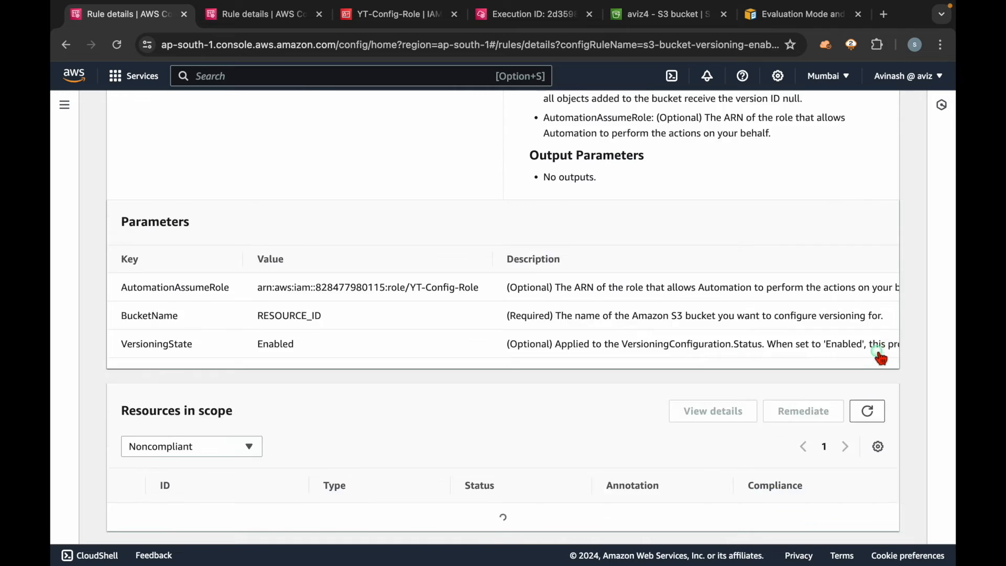
{"action": "left_click", "coordinate": [599, 462]}
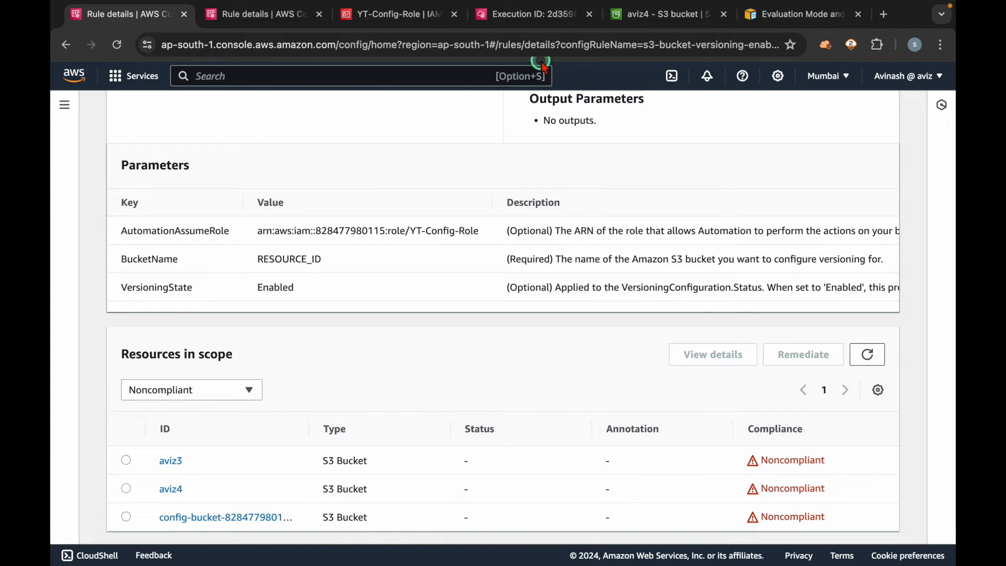
Step: Refresh the Systems Manager Automation executions list to look for a new run, and refresh the Config rule's noncompliant resources again
{"action": "left_click", "coordinate": [534, 15]}
{"action": "scroll", "coordinate": [403, 272], "scroll_direction": "up", "scroll_amount": 5}
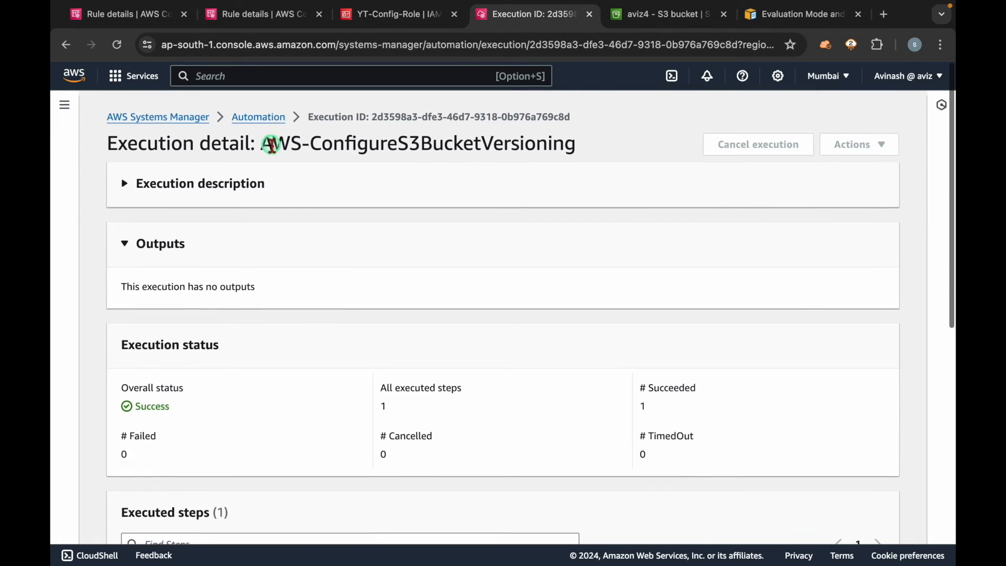
{"action": "left_click", "coordinate": [262, 111]}
{"action": "left_click", "coordinate": [424, 198]}
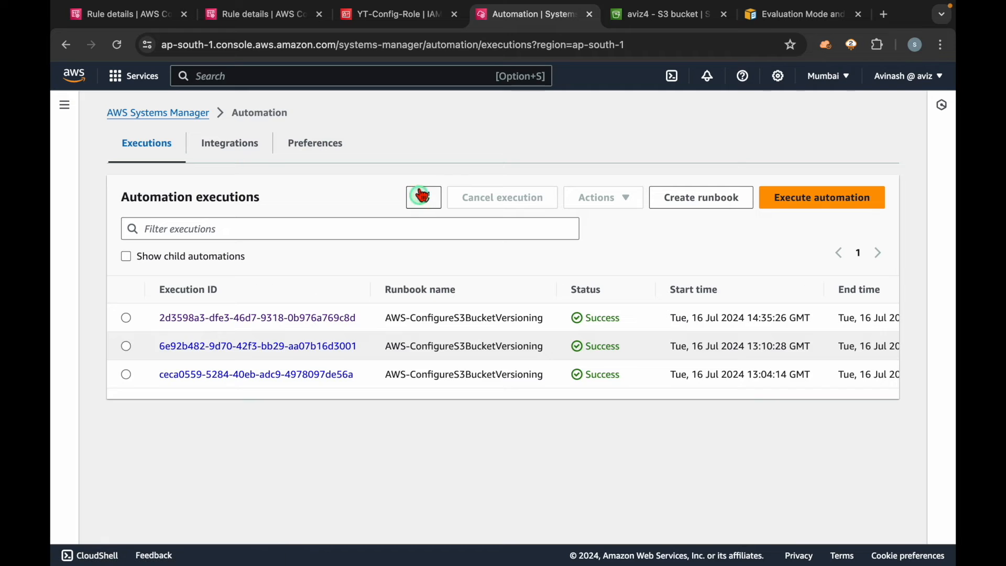
{"action": "left_click", "coordinate": [140, 22]}
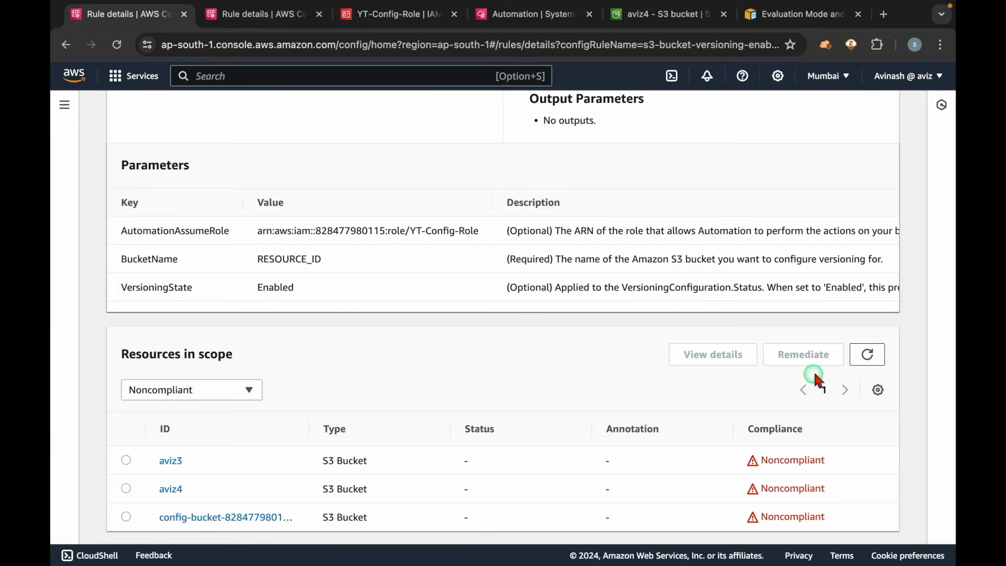
{"action": "left_click", "coordinate": [868, 355]}
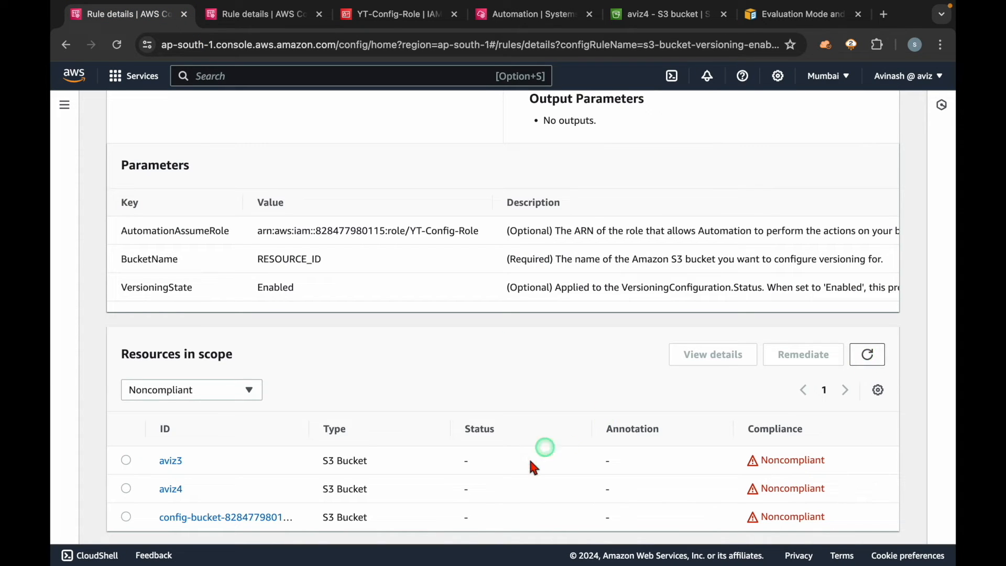
Step: Refresh the rule's noncompliant resources and check the remediation action status of aviz4
{"action": "left_click", "coordinate": [874, 355]}
{"action": "left_click", "coordinate": [874, 356]}
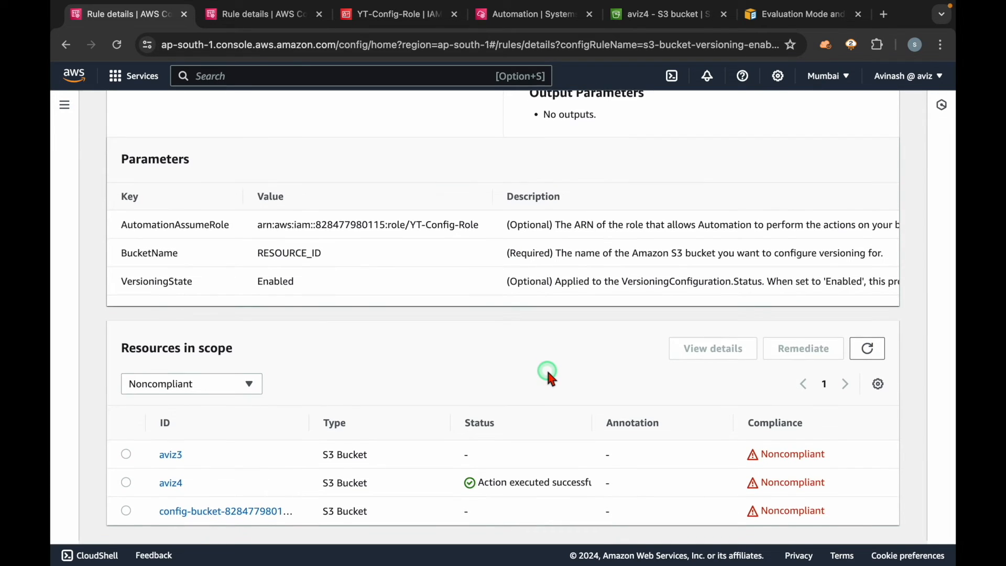
{"action": "left_click_drag", "start_coordinate": [199, 505], "coordinate": [150, 491]}
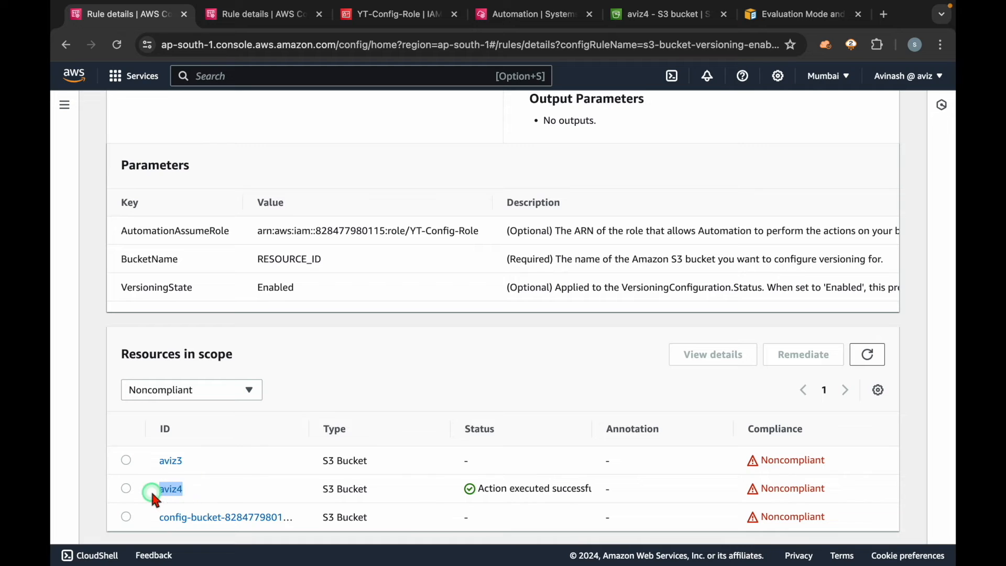
{"action": "left_click_drag", "start_coordinate": [499, 487], "coordinate": [606, 489]}
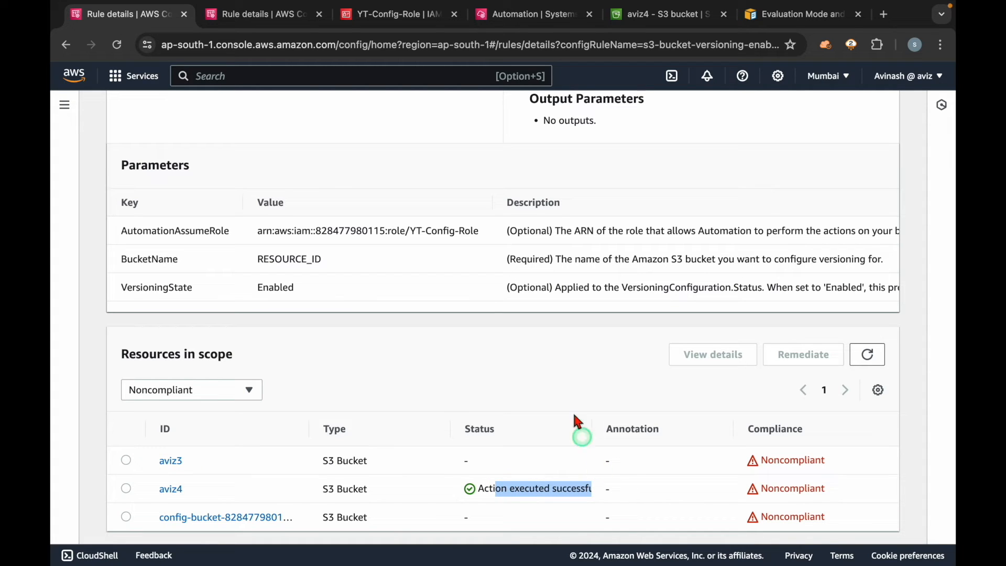
Step: Refresh the Systems Manager Automation executions list and check its newest execution
{"action": "left_click", "coordinate": [521, 24]}
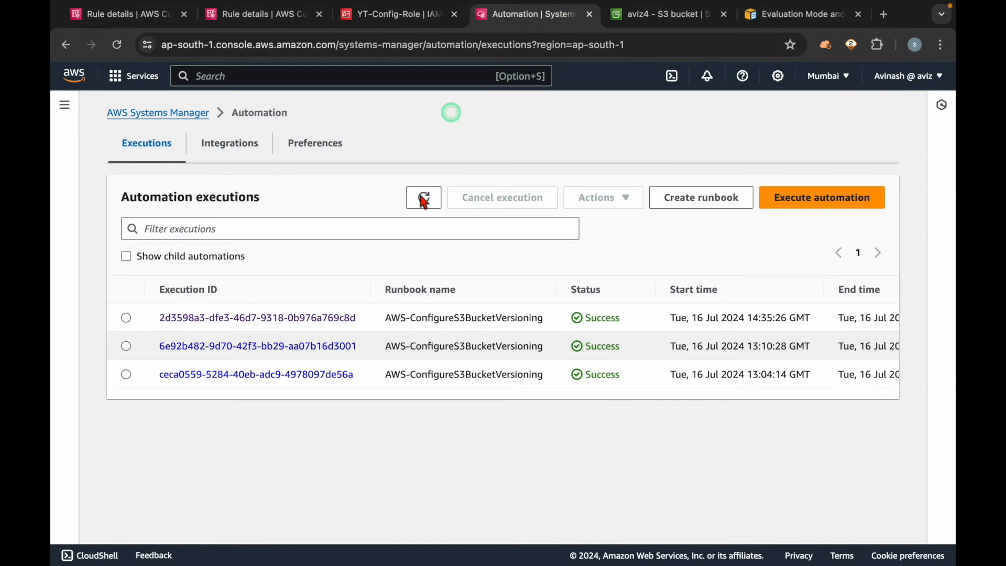
{"action": "left_click", "coordinate": [423, 198]}
{"action": "left_click_drag", "start_coordinate": [367, 324], "coordinate": [244, 320]}
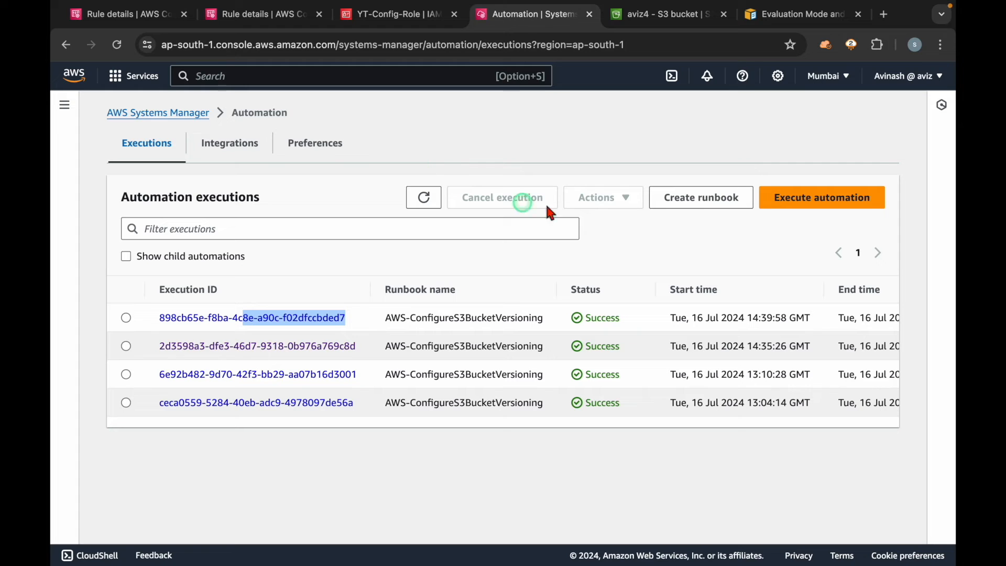
Step: Reload the properties of the aviz4 bucket and check its Bucket Versioning setting
{"action": "left_click", "coordinate": [637, 20]}
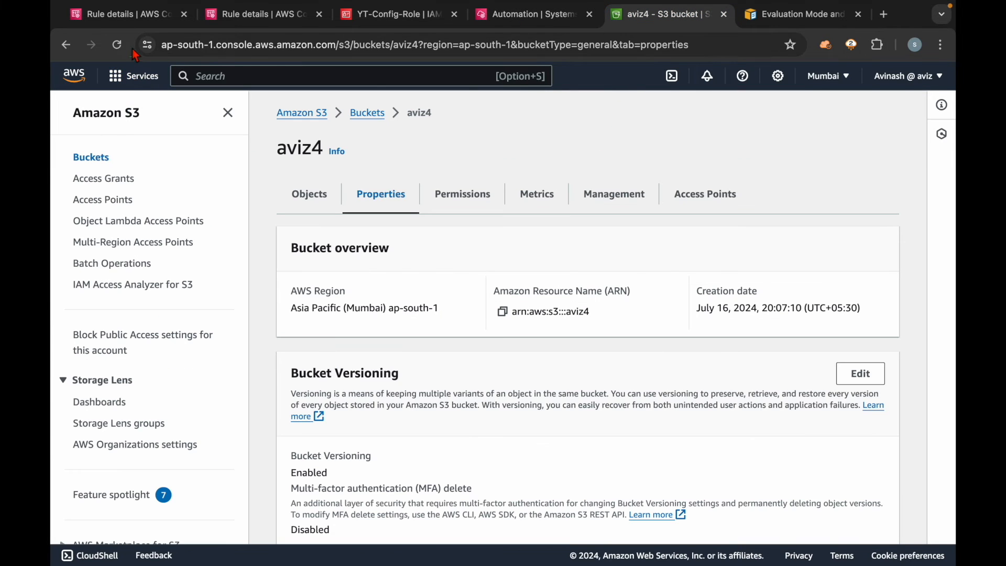
{"action": "left_click", "coordinate": [118, 45]}
{"action": "scroll", "coordinate": [427, 435], "scroll_direction": "down", "scroll_amount": 2}
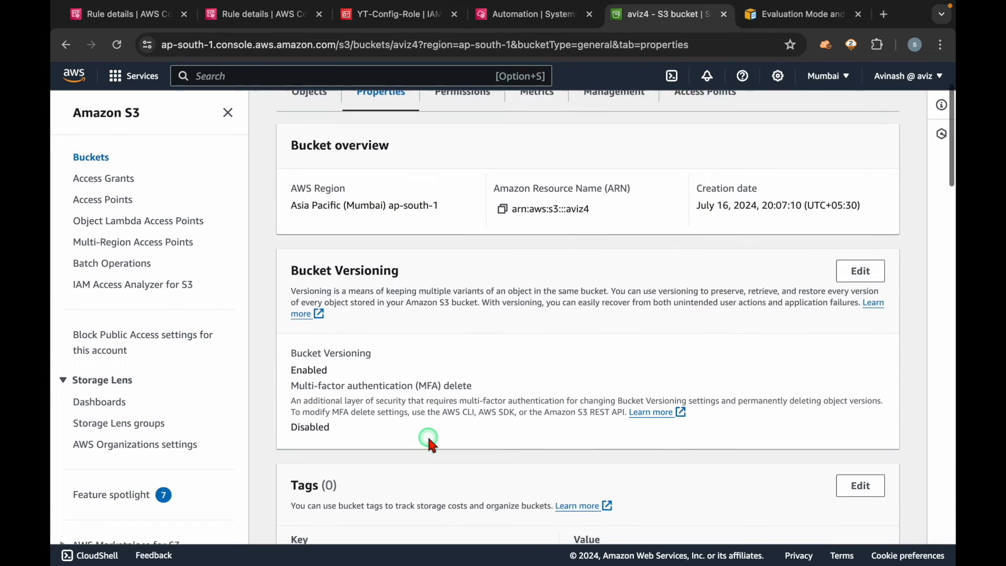
{"action": "left_click_drag", "start_coordinate": [338, 370], "coordinate": [281, 354]}
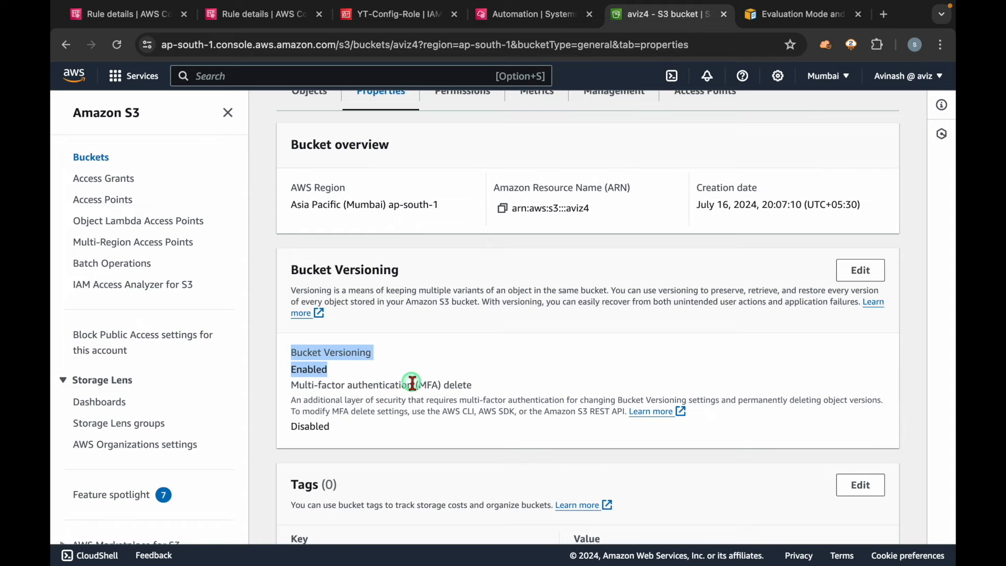
Step: Refresh the Config rule's noncompliant resources once more and return to the S3 bucket list
{"action": "left_click", "coordinate": [134, 18]}
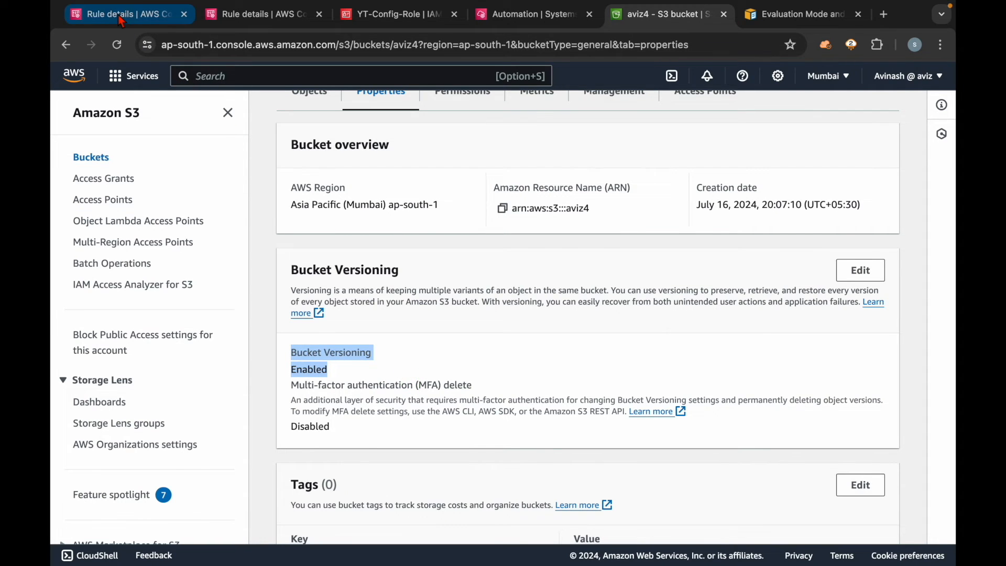
{"action": "left_click", "coordinate": [868, 355]}
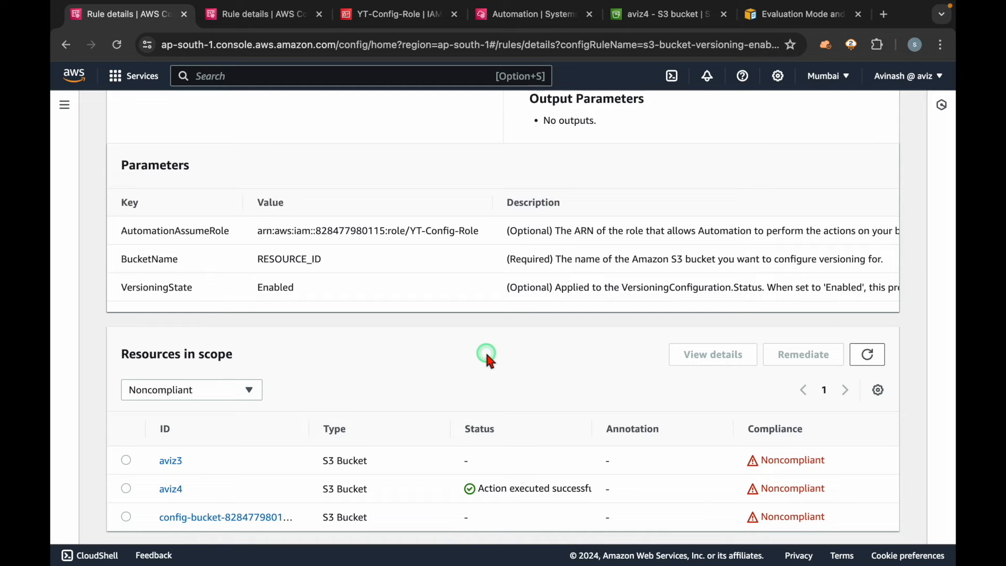
{"action": "left_click", "coordinate": [640, 23]}
{"action": "scroll", "coordinate": [305, 385], "scroll_direction": "up", "scroll_amount": 3}
{"action": "left_click", "coordinate": [298, 112]}
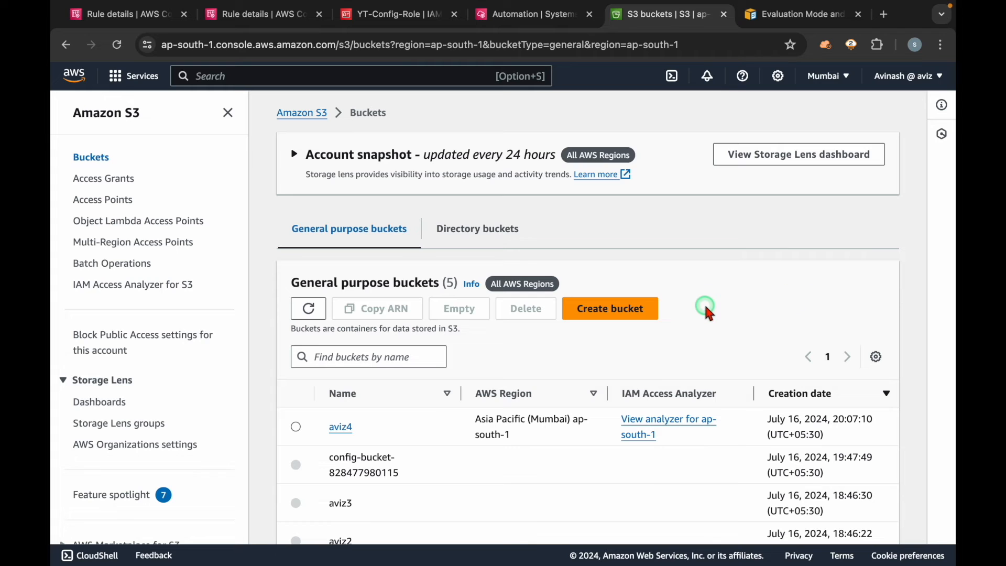
Step: Refresh the Config rule's resources in scope and compare the action statuses of aviz3 and aviz4
{"action": "left_click", "coordinate": [128, 15]}
{"action": "left_click", "coordinate": [870, 349]}
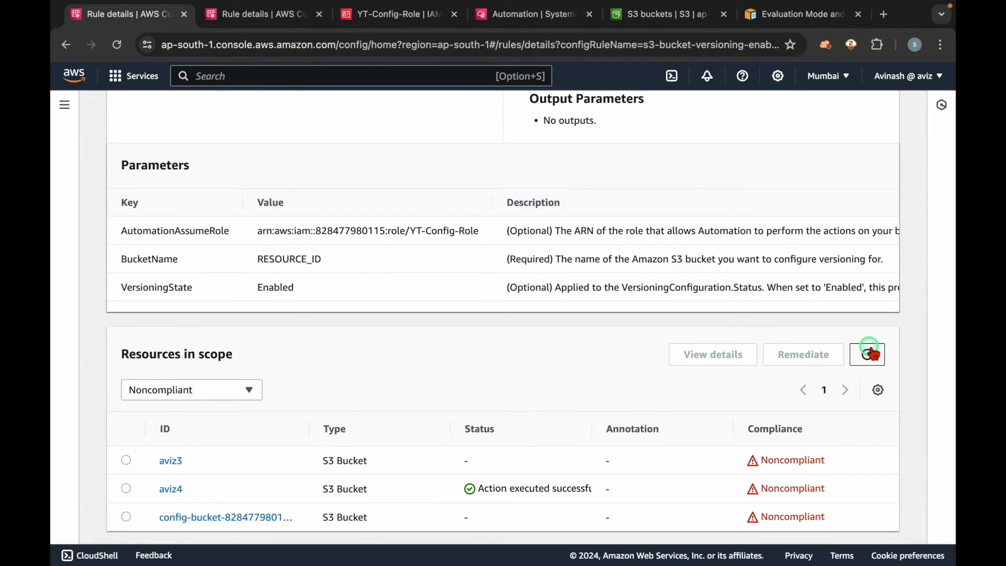
{"action": "left_click_drag", "start_coordinate": [171, 470], "coordinate": [257, 464]}
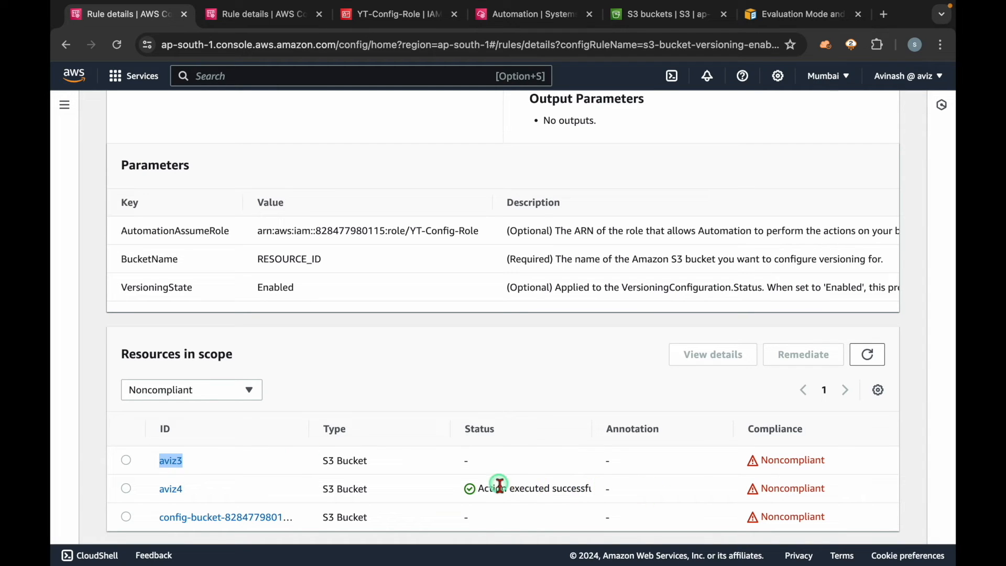
{"action": "left_click_drag", "start_coordinate": [501, 487], "coordinate": [590, 487]}
Step: Review the rule's last detective evaluation and remediation action details, and refresh its resources in scope
{"action": "scroll", "coordinate": [441, 311], "scroll_direction": "up", "scroll_amount": 15}
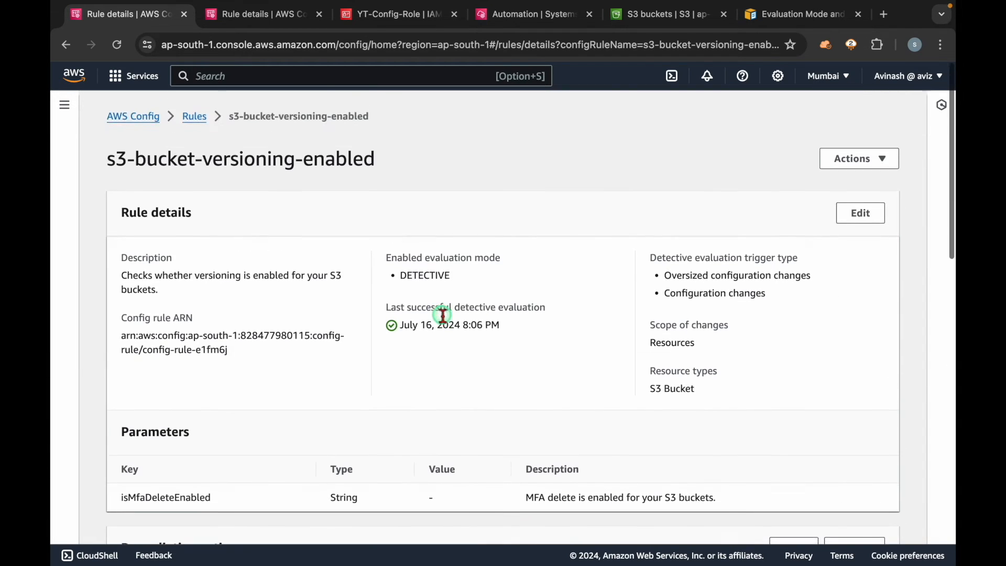
{"action": "scroll", "coordinate": [441, 311], "scroll_direction": "down", "scroll_amount": 4}
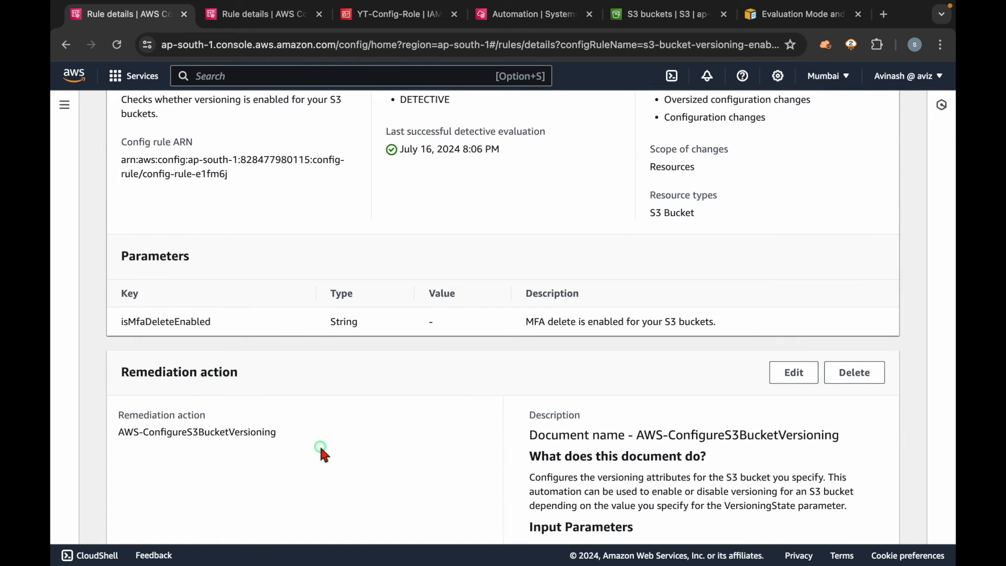
{"action": "scroll", "coordinate": [319, 444], "scroll_direction": "down", "scroll_amount": 5}
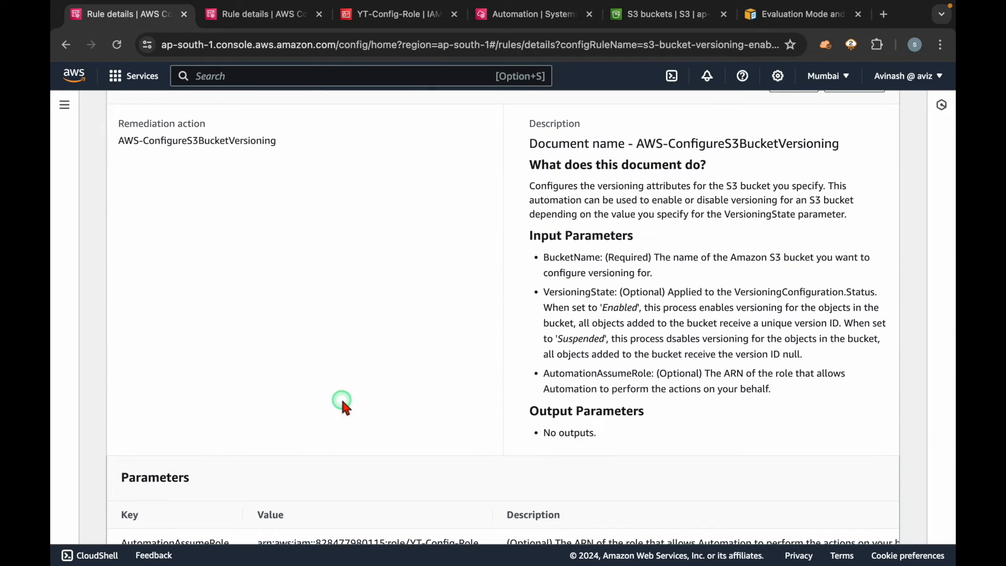
{"action": "scroll", "coordinate": [343, 403], "scroll_direction": "down", "scroll_amount": 5}
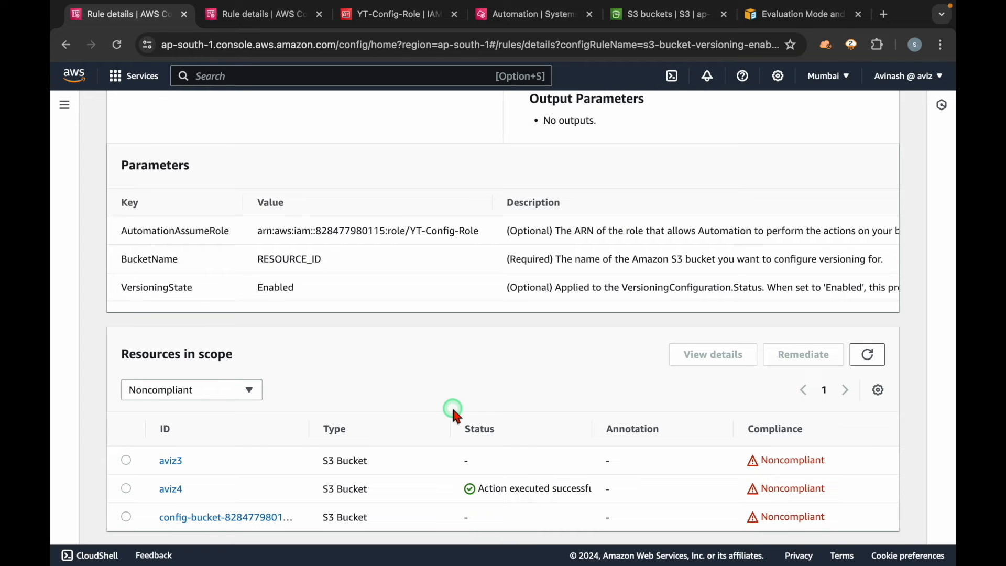
{"action": "left_click", "coordinate": [868, 355]}
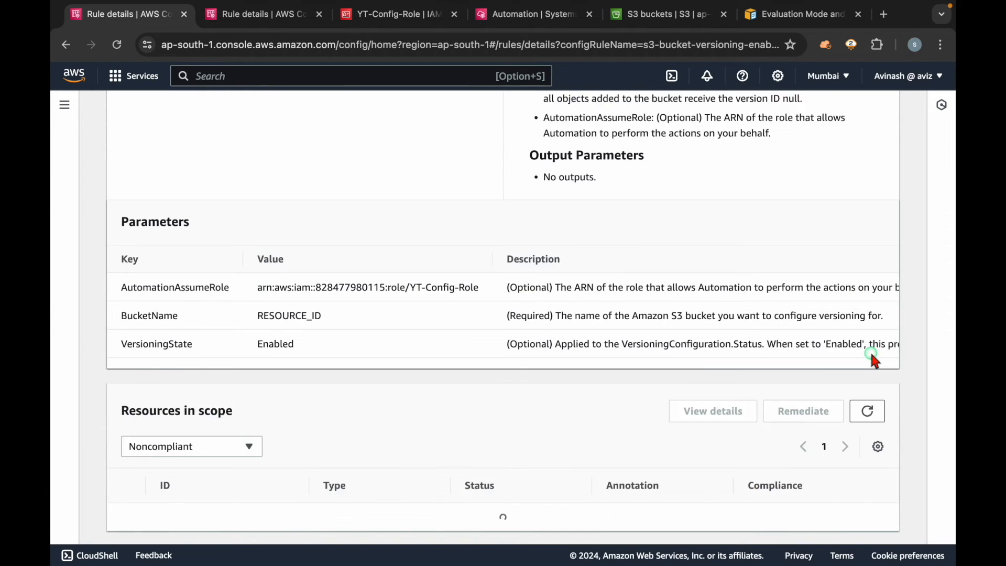
Step: Filter the resources in scope by Compliant and by All, refresh them, and set the filter back to Noncompliant
{"action": "left_click", "coordinate": [211, 394]}
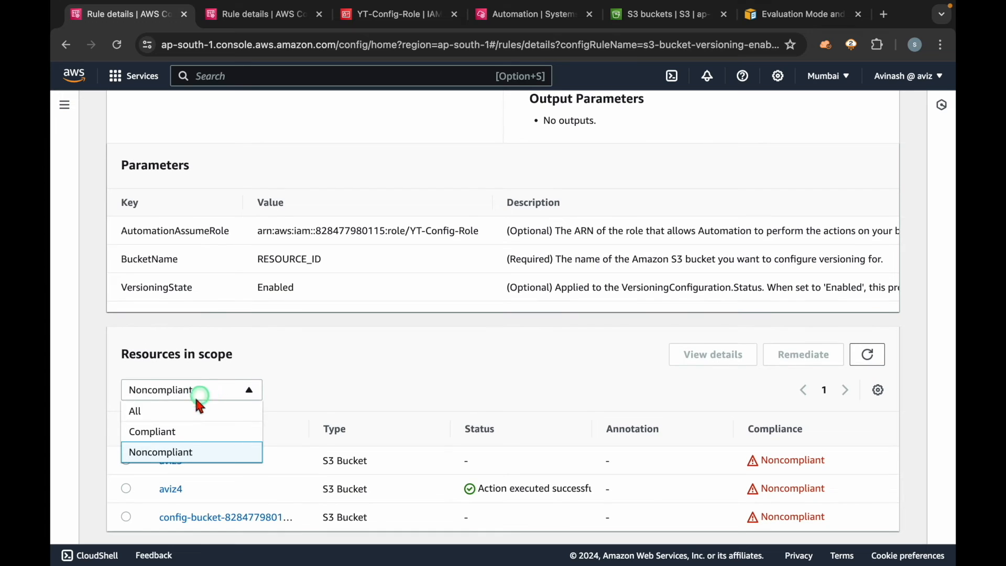
{"action": "left_click", "coordinate": [181, 429]}
{"action": "left_click", "coordinate": [228, 422]}
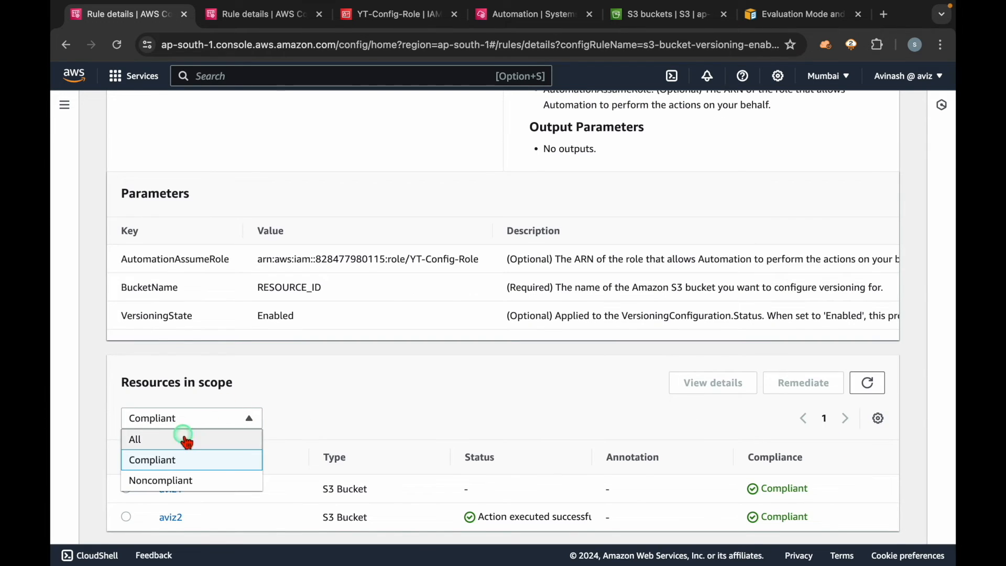
{"action": "left_click", "coordinate": [187, 440]}
{"action": "left_click", "coordinate": [870, 297]}
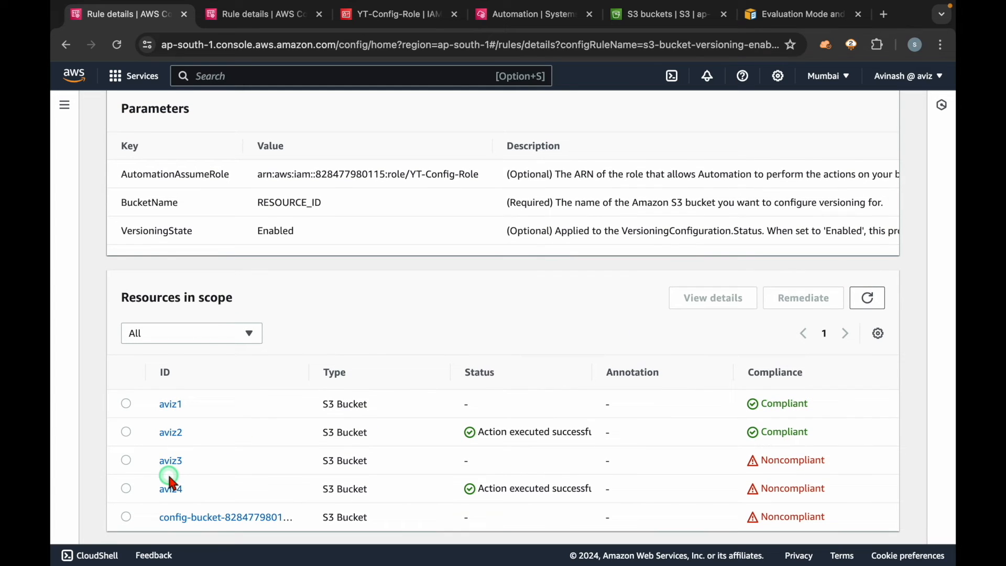
{"action": "left_click", "coordinate": [200, 334]}
{"action": "left_click", "coordinate": [168, 395]}
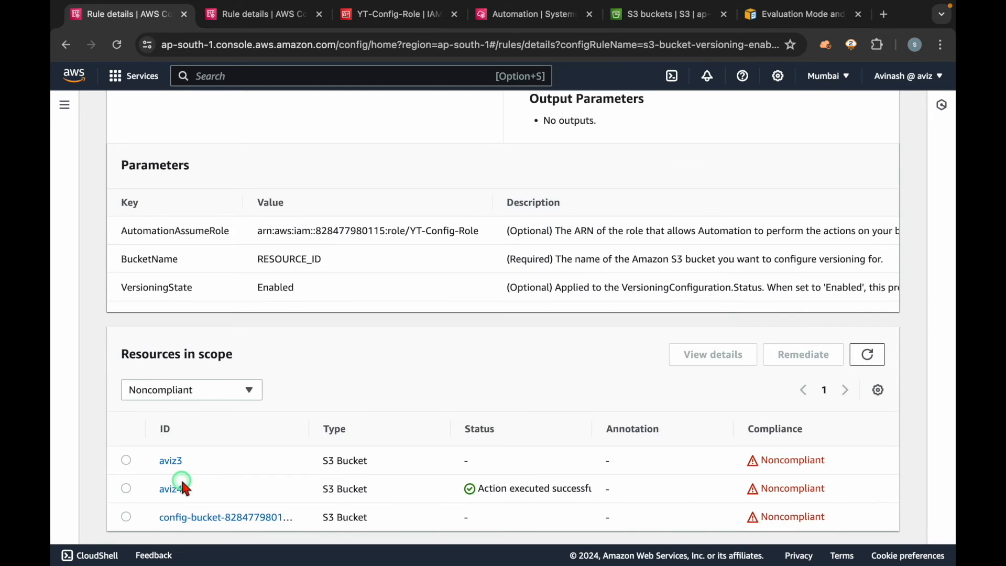
Step: Select the noncompliant bucket aviz3, compare it with aviz4's action status, and review the rule's name and details
{"action": "left_click", "coordinate": [126, 460]}
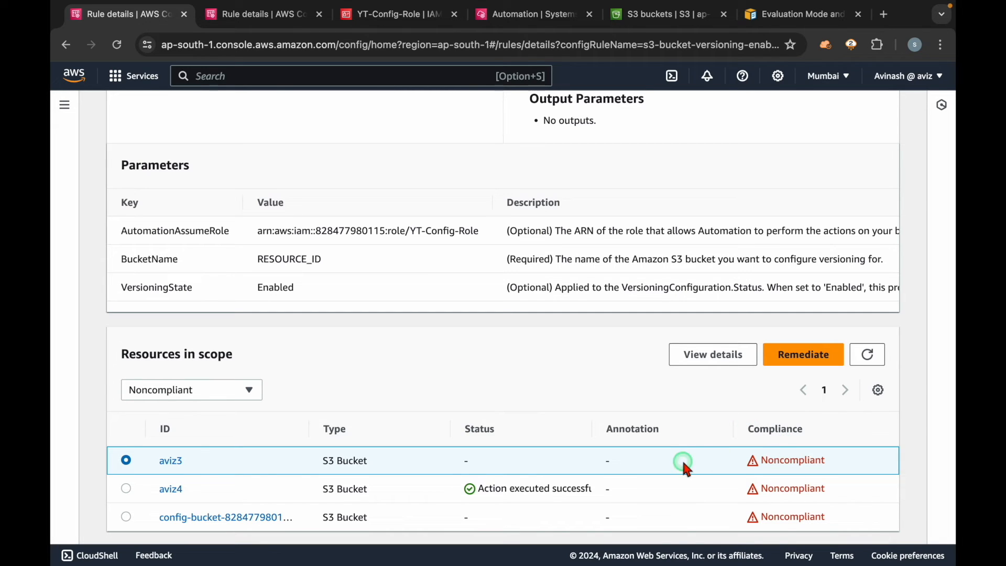
{"action": "triple_click", "coordinate": [512, 490]}
{"action": "left_click", "coordinate": [533, 361]}
{"action": "scroll", "coordinate": [531, 358], "scroll_direction": "up", "scroll_amount": 12}
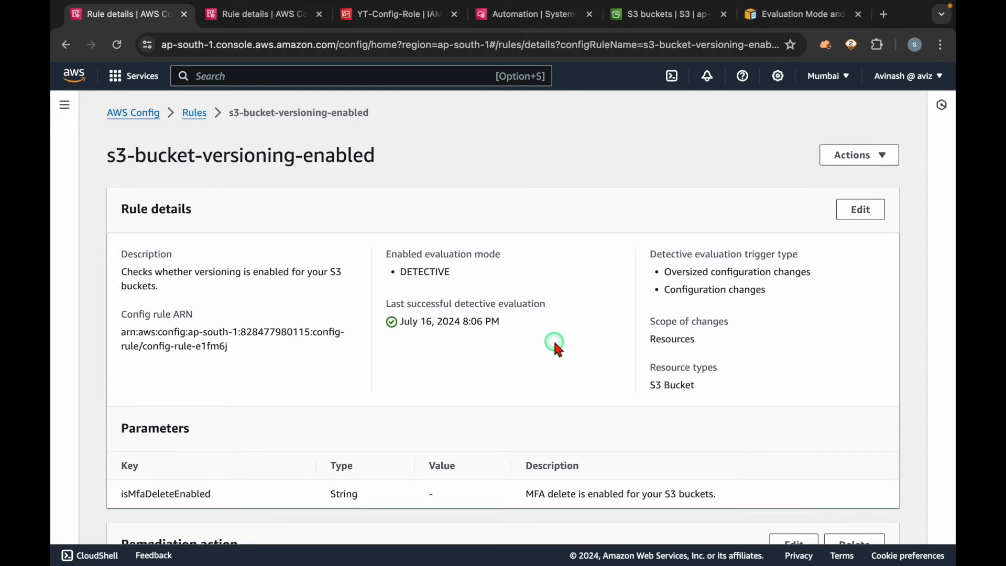
{"action": "scroll", "coordinate": [556, 346], "scroll_direction": "down", "scroll_amount": 1}
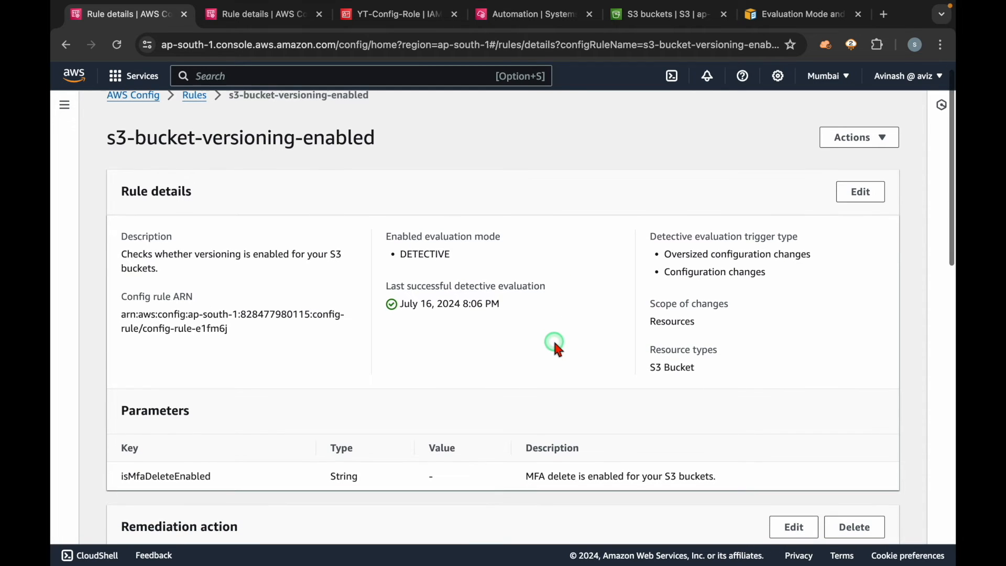
{"action": "triple_click", "coordinate": [225, 140]}
{"action": "scroll", "coordinate": [325, 216], "scroll_direction": "up", "scroll_amount": 1}
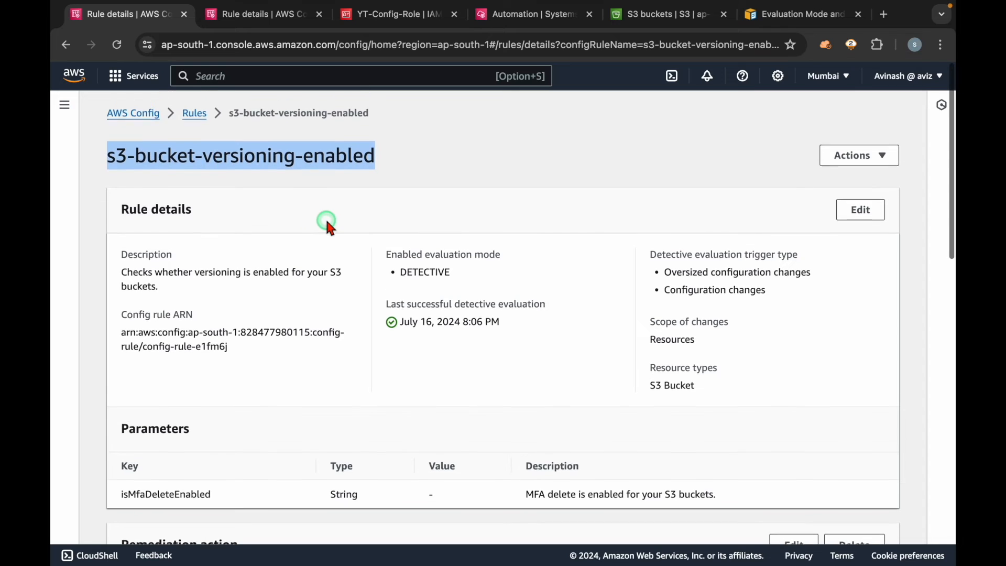
Step: Go to the AWS Config rules list and start adding a new AWS managed rule
{"action": "left_click", "coordinate": [195, 114]}
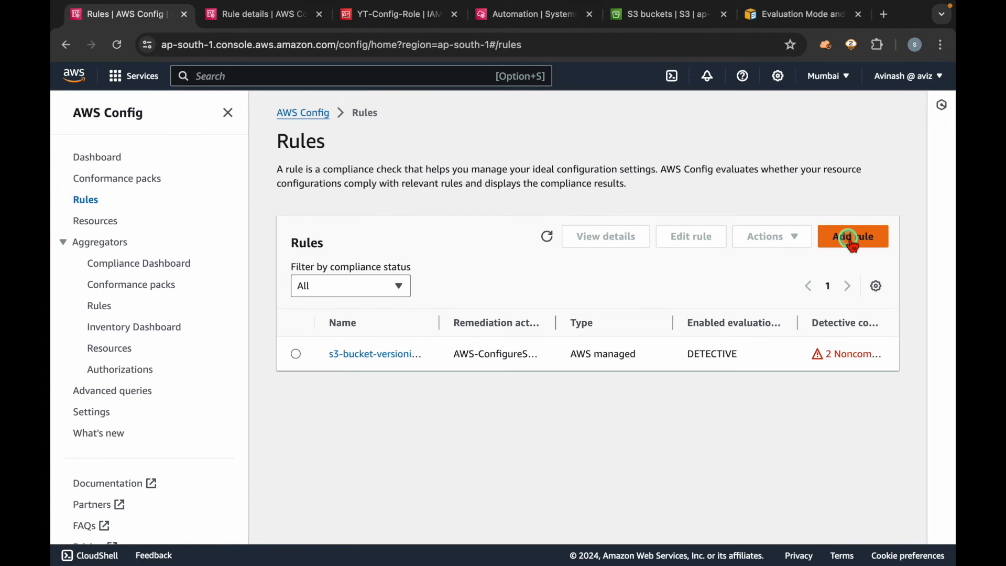
{"action": "left_click", "coordinate": [853, 238]}
{"action": "scroll", "coordinate": [550, 319], "scroll_direction": "down", "scroll_amount": 6}
{"action": "scroll", "coordinate": [553, 319], "scroll_direction": "up", "scroll_amount": 4}
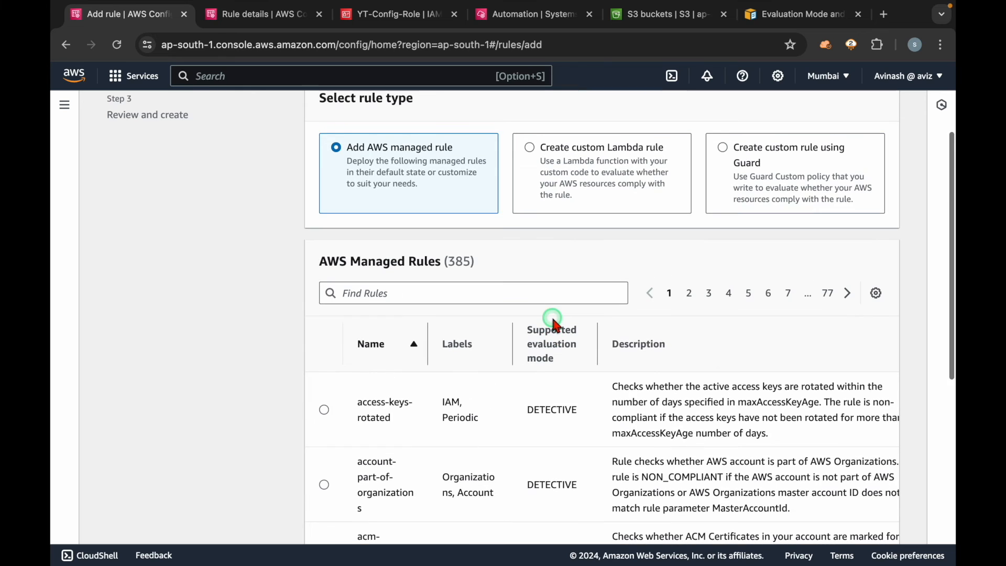
Step: Search the AWS managed rules for "instance-type"
{"action": "left_click", "coordinate": [487, 293]}
{"action": "type", "text": "instance-che"}
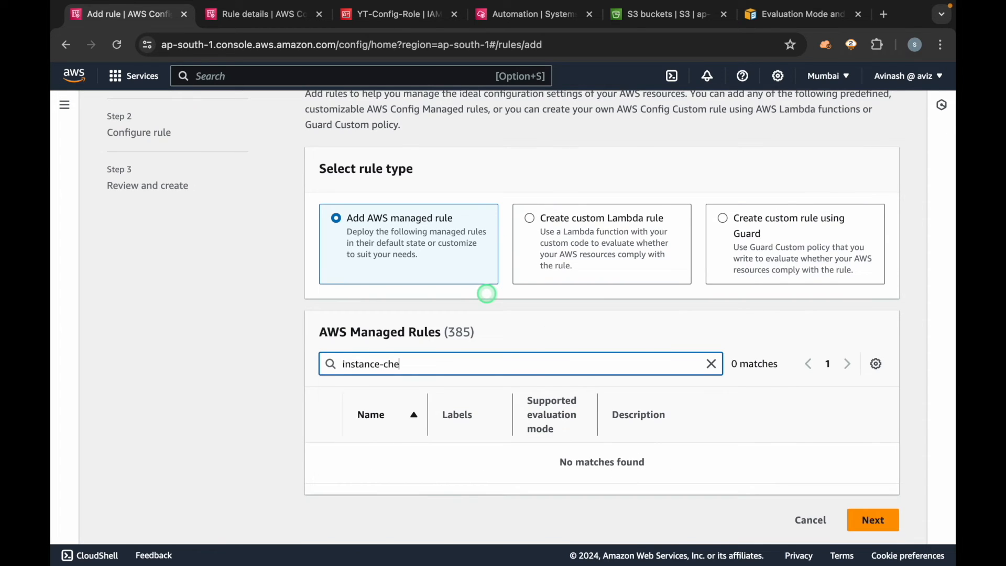
{"action": "key", "text": "BackSpace"}
{"action": "key", "text": "BackSpace"}
{"action": "key", "text": "BackSpace"}
{"action": "key", "text": "super+a"}
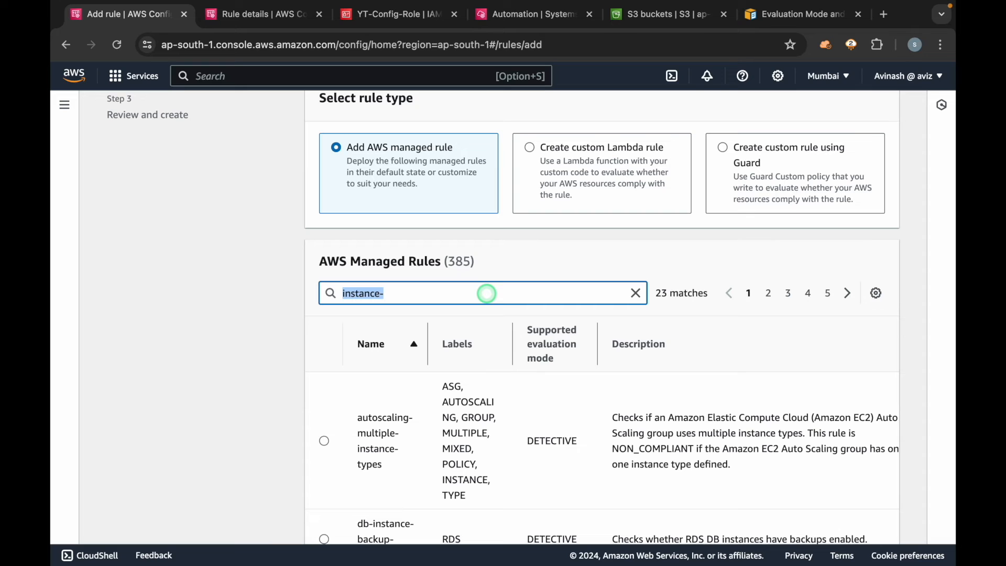
{"action": "left_click", "coordinate": [487, 293]}
{"action": "type", "text": "type"}
Step: Choose the desired-instance-type managed rule and continue to its configuration
{"action": "scroll", "coordinate": [527, 404], "scroll_direction": "down", "scroll_amount": 2}
{"action": "left_click_drag", "start_coordinate": [414, 468], "coordinate": [350, 433]}
{"action": "left_click", "coordinate": [325, 448]}
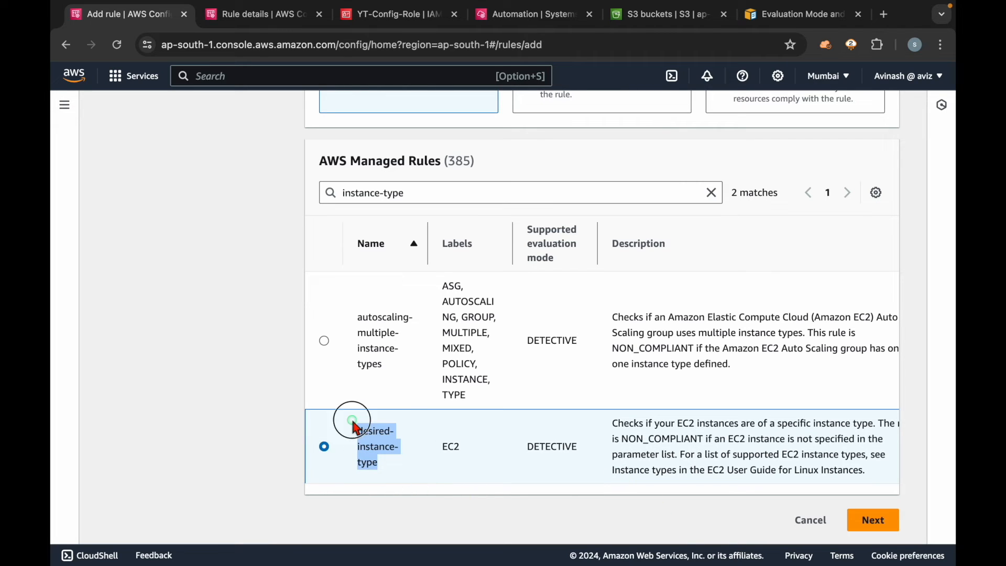
{"action": "left_click", "coordinate": [870, 520]}
Step: Set the instanceType parameter of the desired-instance-type rule to t2.micro
{"action": "scroll", "coordinate": [553, 403], "scroll_direction": "down", "scroll_amount": 4}
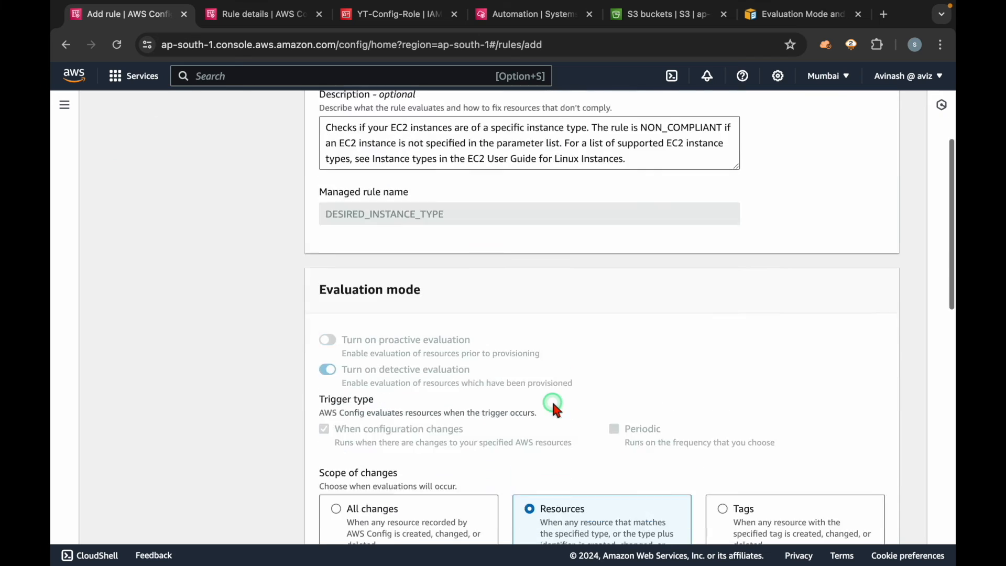
{"action": "scroll", "coordinate": [553, 403], "scroll_direction": "down", "scroll_amount": 10}
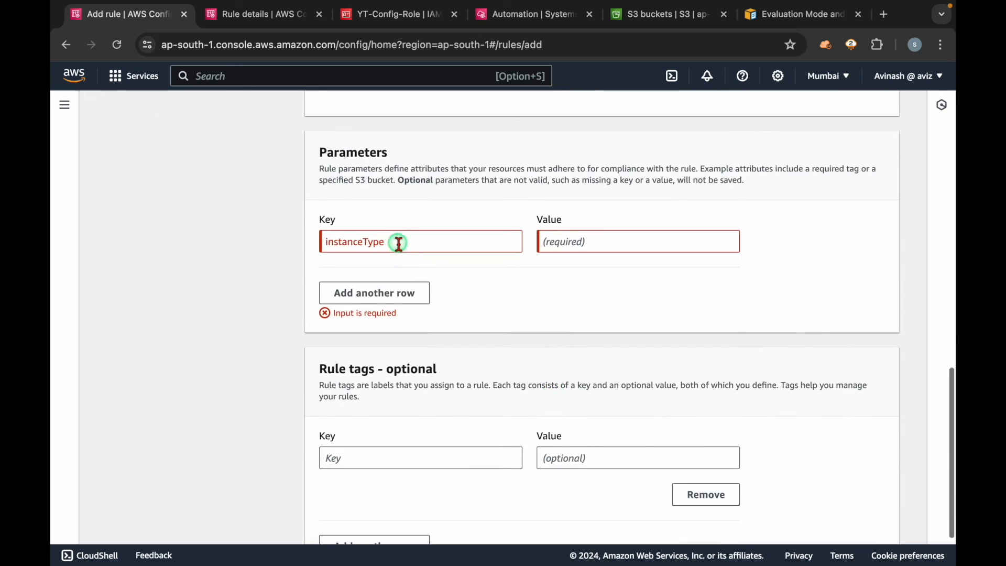
{"action": "double_click", "coordinate": [399, 242]}
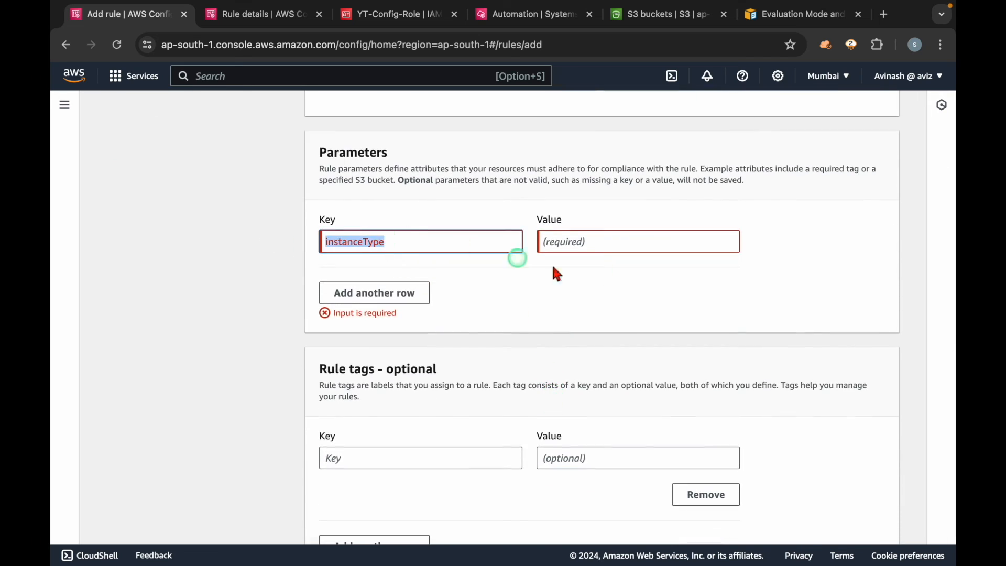
{"action": "left_click", "coordinate": [580, 242]}
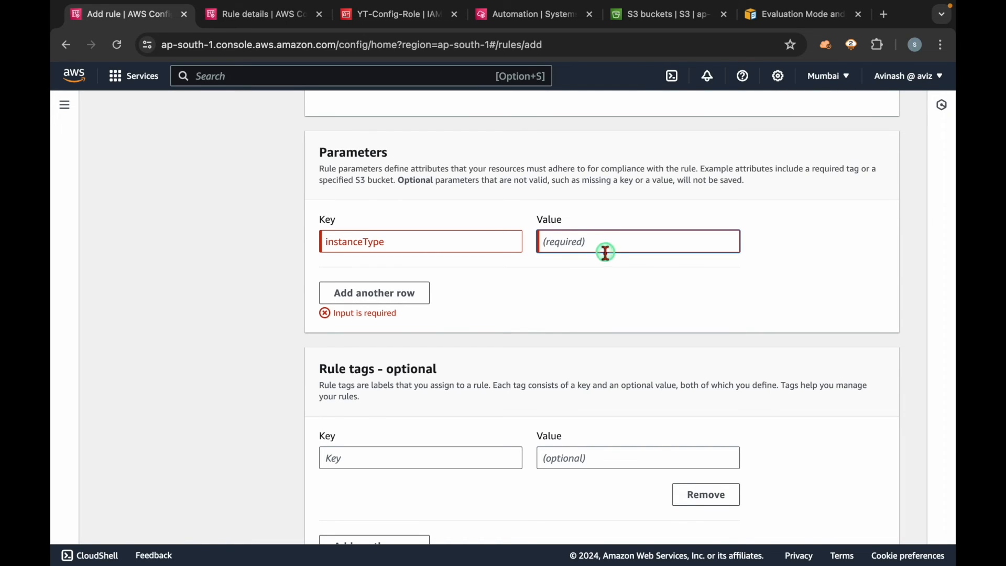
{"action": "type", "text": "t2.micro"}
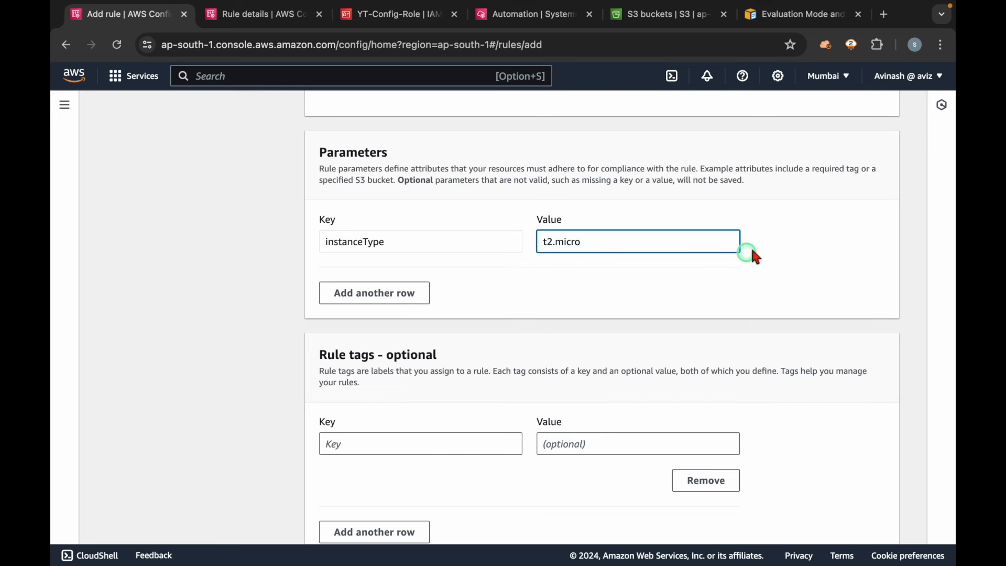
{"action": "left_click", "coordinate": [790, 235]}
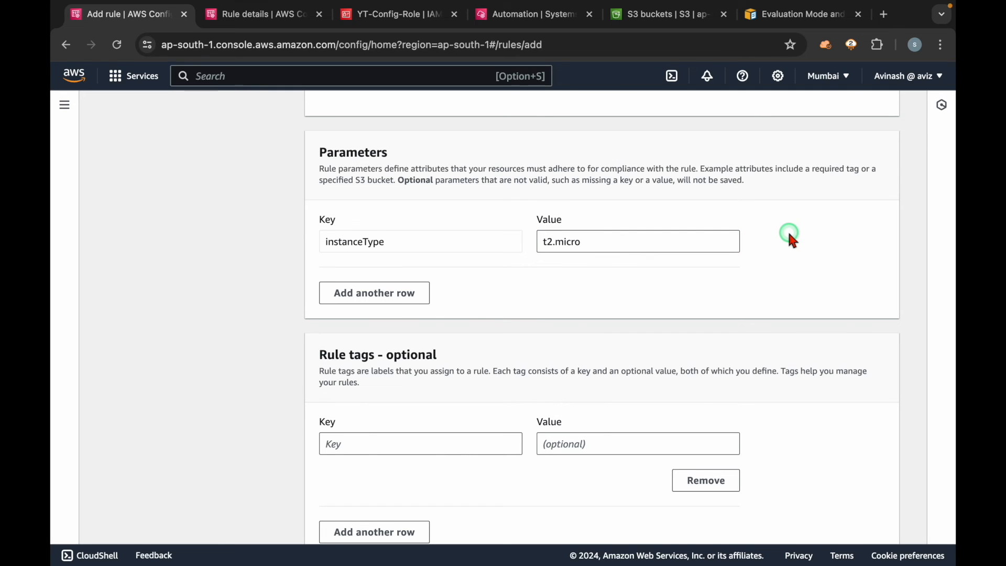
{"action": "left_click", "coordinate": [703, 239]}
{"action": "left_click", "coordinate": [805, 247]}
{"action": "scroll", "coordinate": [815, 425], "scroll_direction": "down", "scroll_amount": 2}
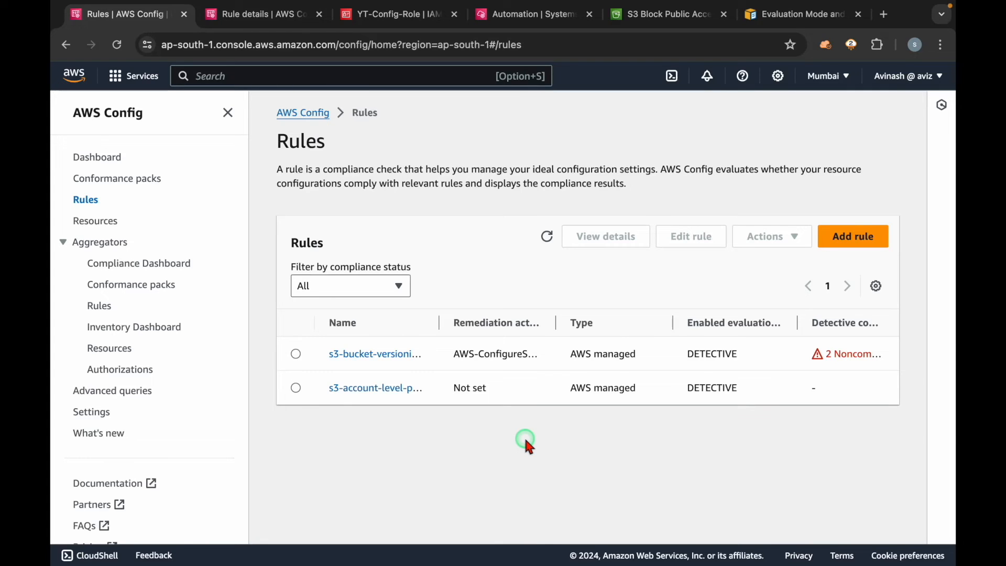
Step: Start adding a rule, examine the AWS managed rules such as access-keys-rotated, and leave without choosing one
{"action": "left_click", "coordinate": [854, 237]}
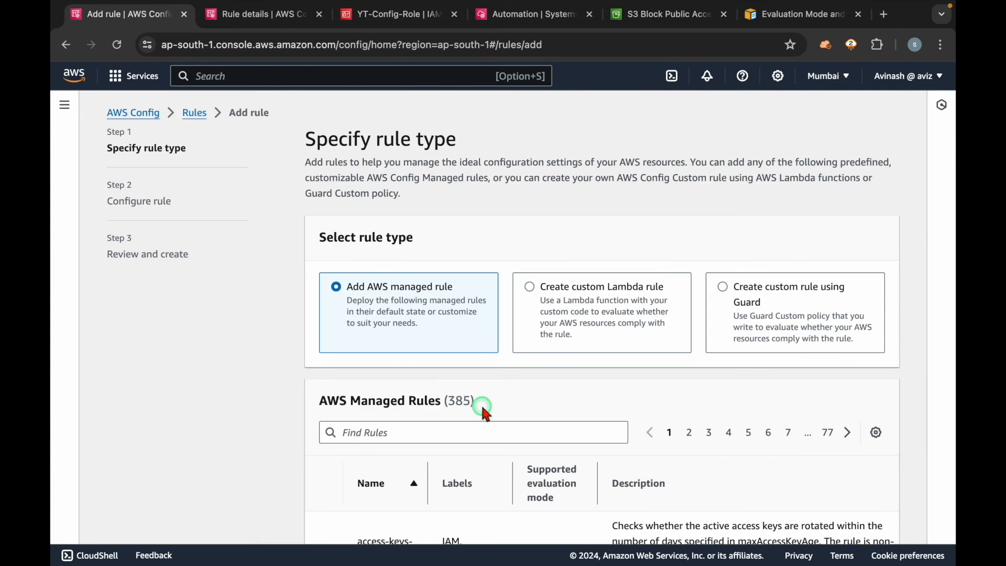
{"action": "scroll", "coordinate": [481, 404], "scroll_direction": "down", "scroll_amount": 5}
{"action": "triple_click", "coordinate": [386, 288]}
{"action": "left_click", "coordinate": [420, 304]}
{"action": "triple_click", "coordinate": [384, 285]}
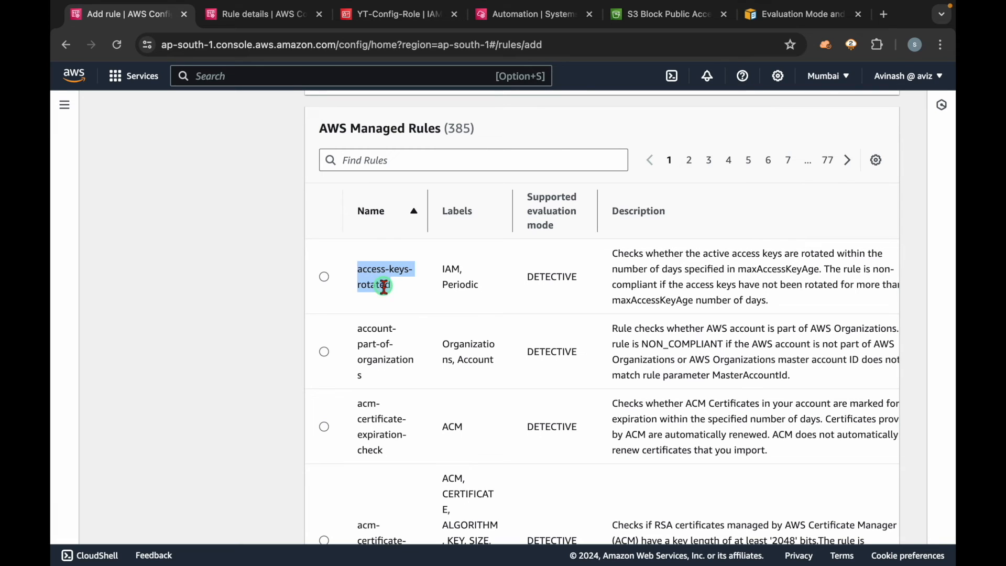
{"action": "left_click", "coordinate": [411, 292]}
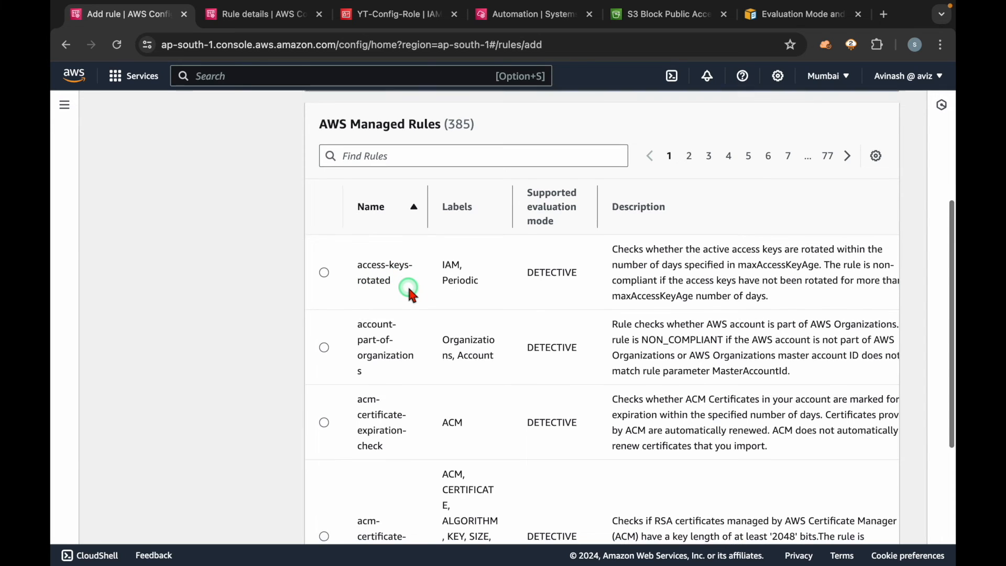
{"action": "scroll", "coordinate": [407, 284], "scroll_direction": "down", "scroll_amount": 4}
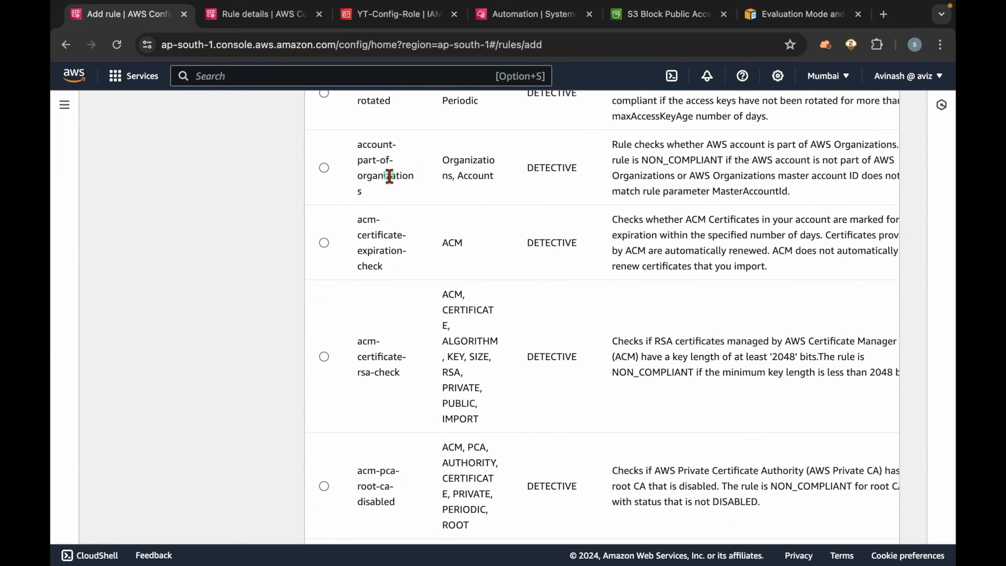
{"action": "scroll", "coordinate": [426, 346], "scroll_direction": "down", "scroll_amount": 1}
{"action": "scroll", "coordinate": [426, 346], "scroll_direction": "up", "scroll_amount": 6}
{"action": "scroll", "coordinate": [424, 340], "scroll_direction": "up", "scroll_amount": 3}
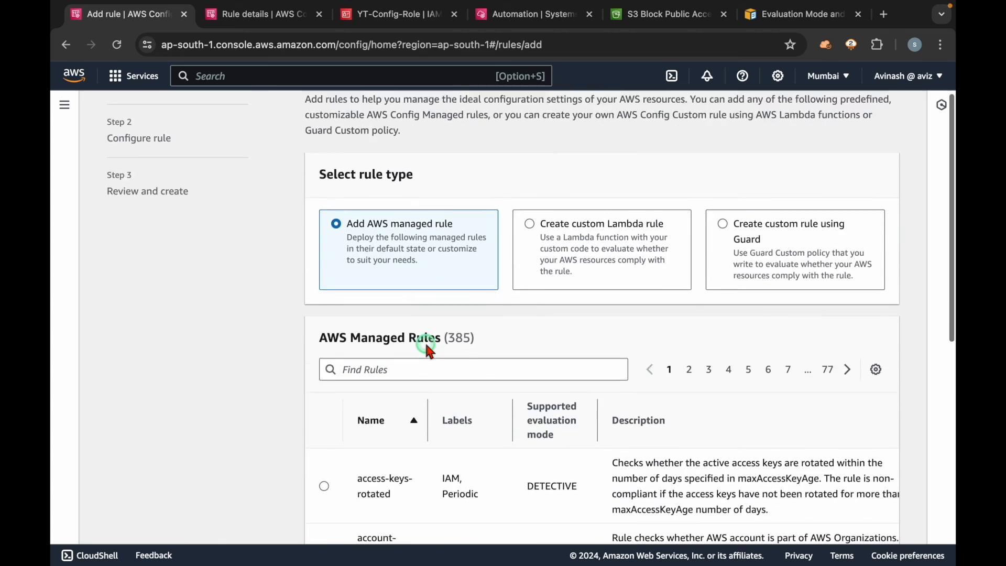
{"action": "scroll", "coordinate": [425, 340], "scroll_direction": "down", "scroll_amount": 2}
{"action": "double_click", "coordinate": [460, 233]}
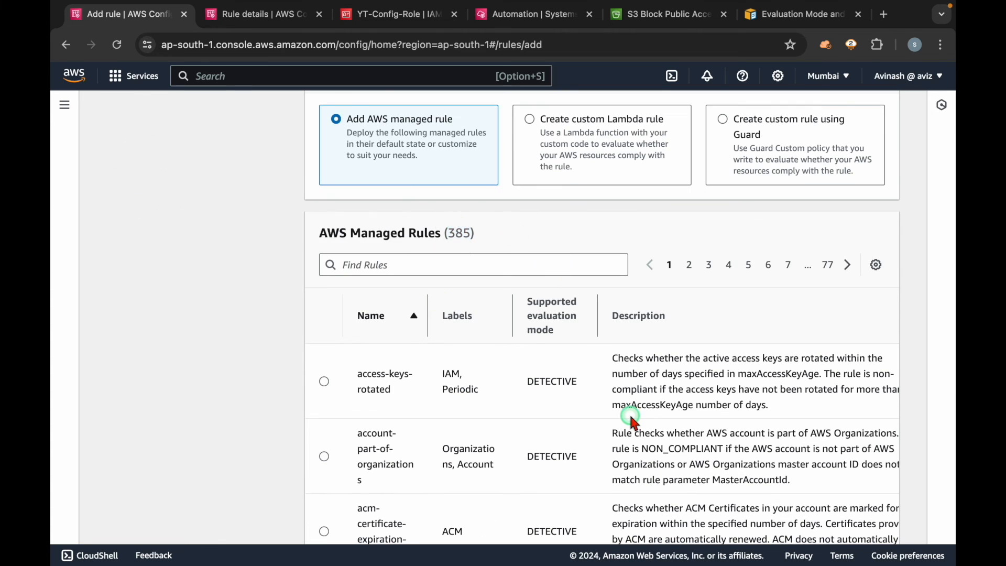
{"action": "scroll", "coordinate": [634, 417], "scroll_direction": "down", "scroll_amount": 7}
{"action": "left_click", "coordinate": [807, 521]}
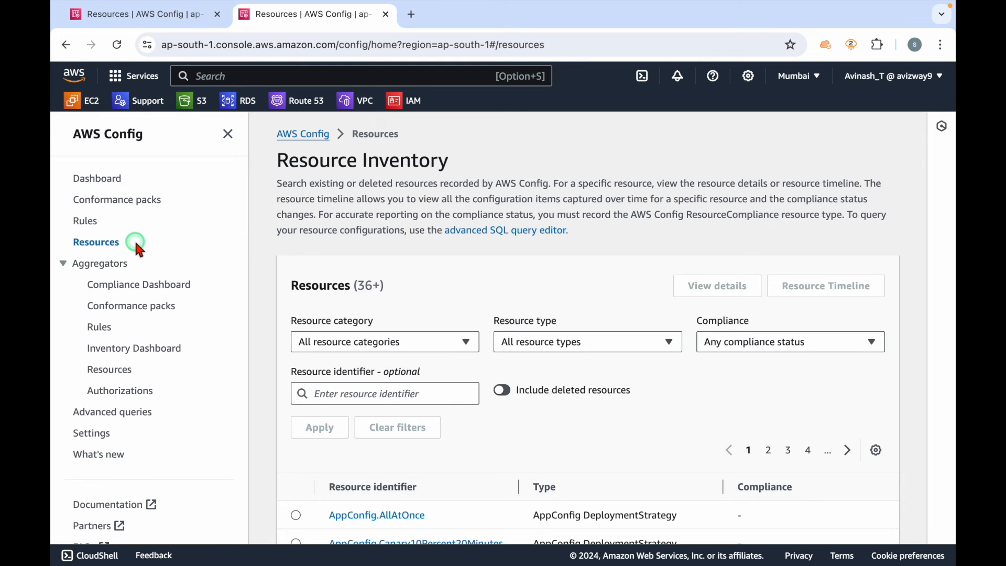
Step: Filter the AWS Config resource inventory by the AWS IAM User resource type and apply the filter
{"action": "left_click", "coordinate": [103, 245]}
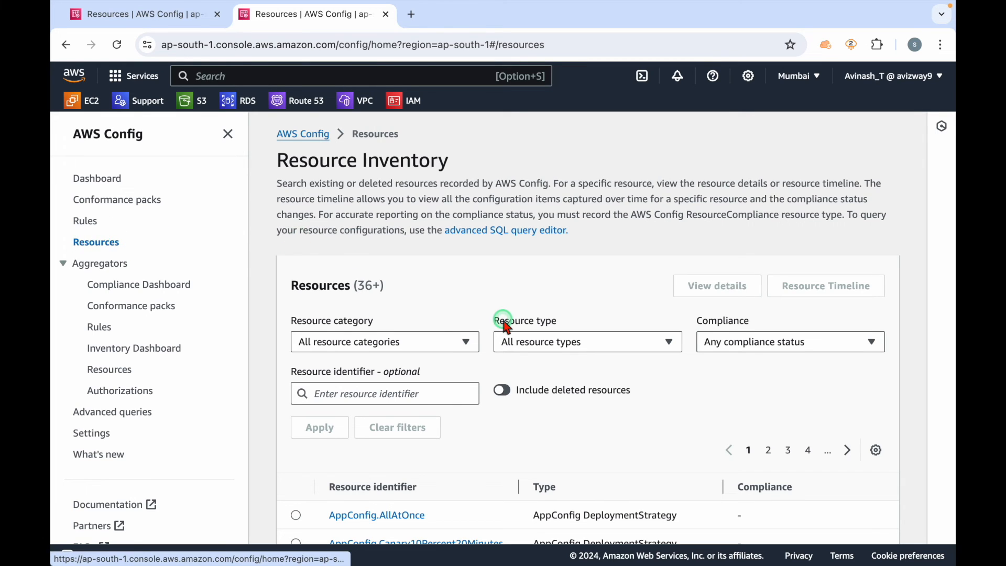
{"action": "scroll", "coordinate": [504, 324], "scroll_direction": "down", "scroll_amount": 2}
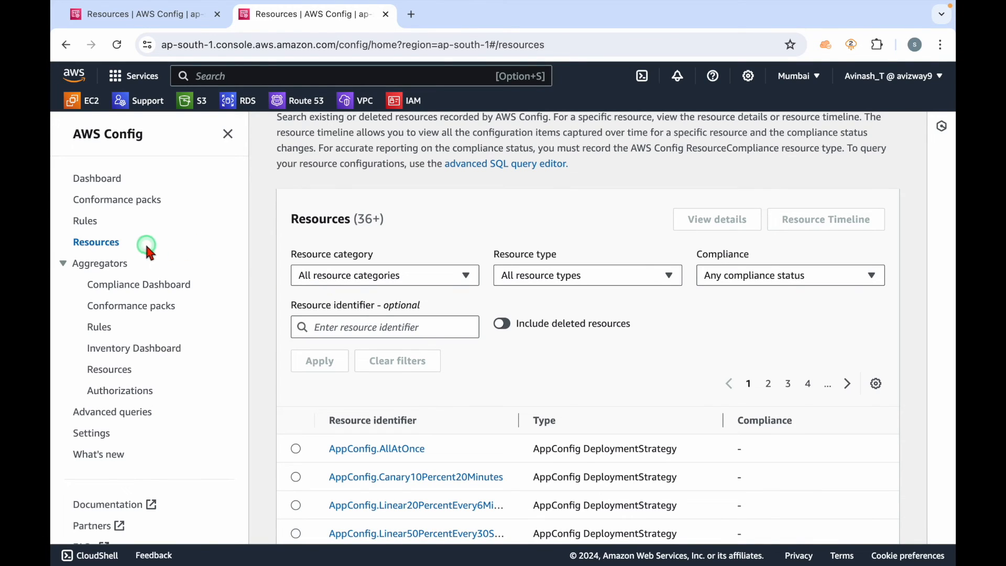
{"action": "left_click_drag", "start_coordinate": [508, 258], "coordinate": [611, 248]}
{"action": "left_click", "coordinate": [591, 266]}
{"action": "triple_click", "coordinate": [545, 254]}
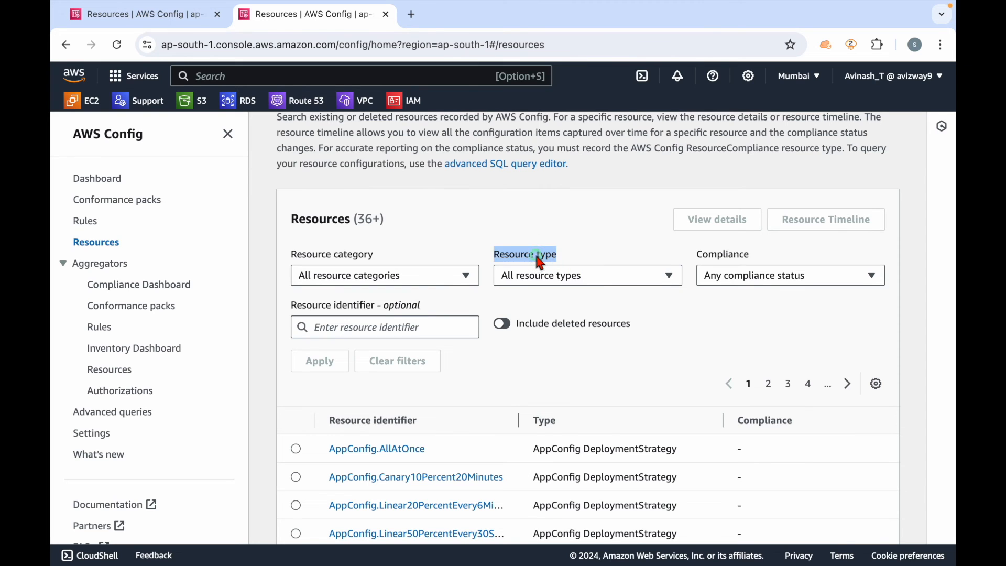
{"action": "left_click", "coordinate": [548, 278]}
{"action": "type", "text": "ia"}
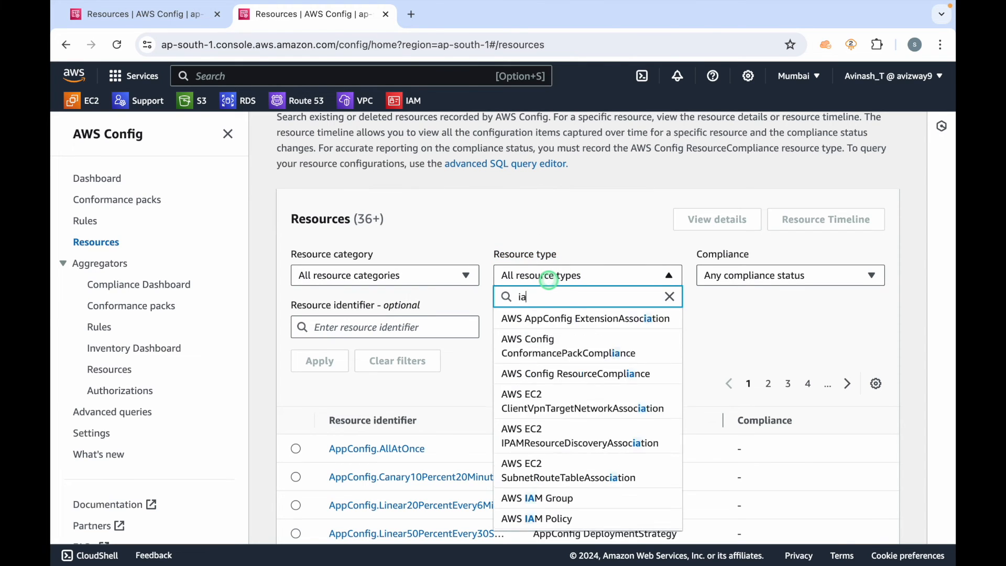
{"action": "type", "text": "m user"}
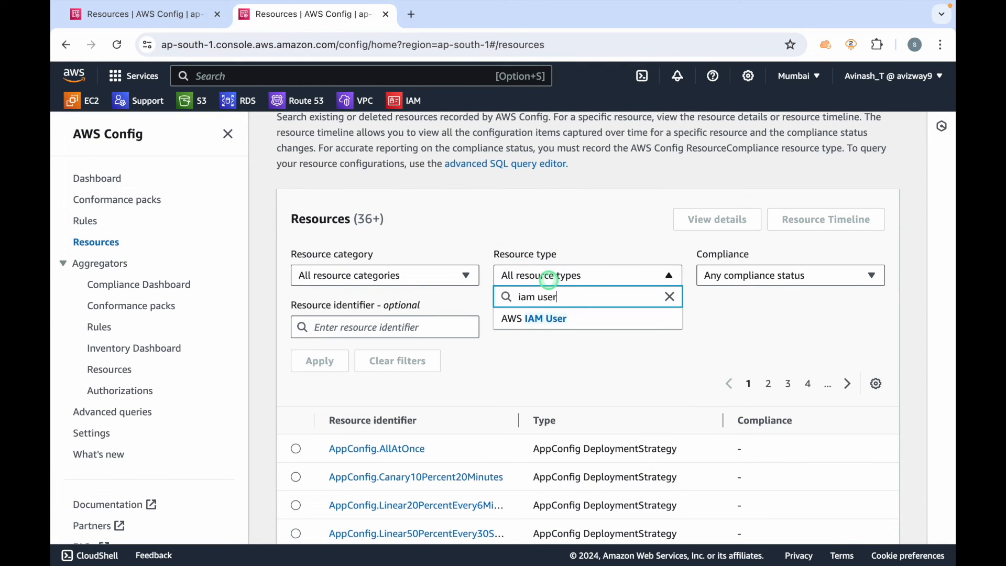
{"action": "left_click", "coordinate": [559, 319]}
{"action": "left_click", "coordinate": [696, 326]}
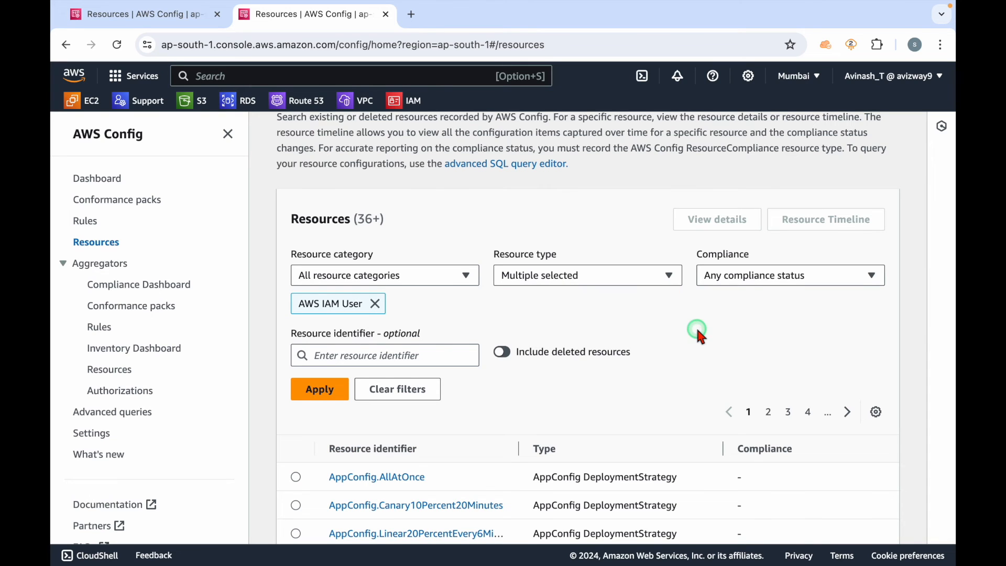
{"action": "left_click", "coordinate": [321, 390]}
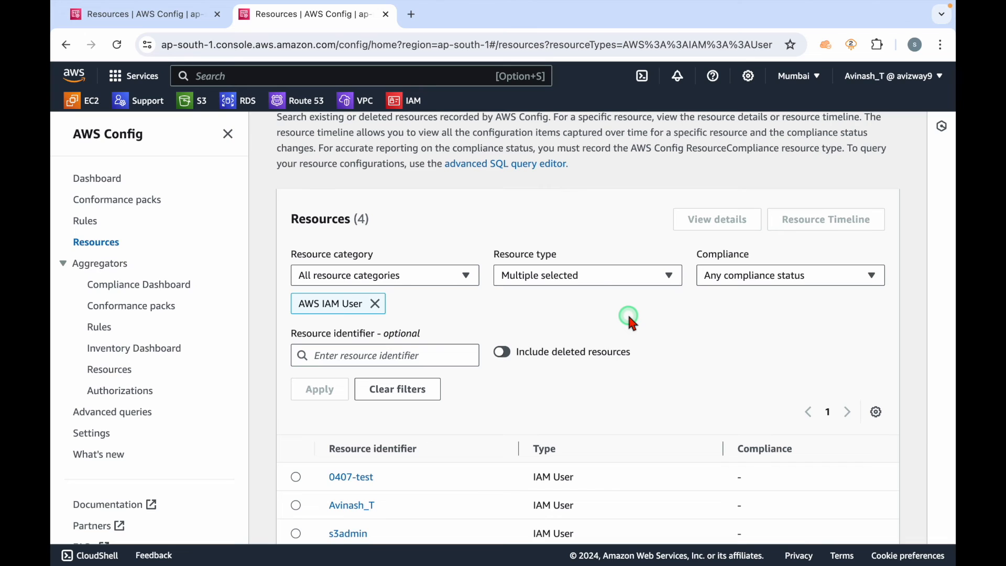
Step: Check the compliance filter options, include deleted resources in the IAM user results, and review the listed users
{"action": "left_click", "coordinate": [760, 288]}
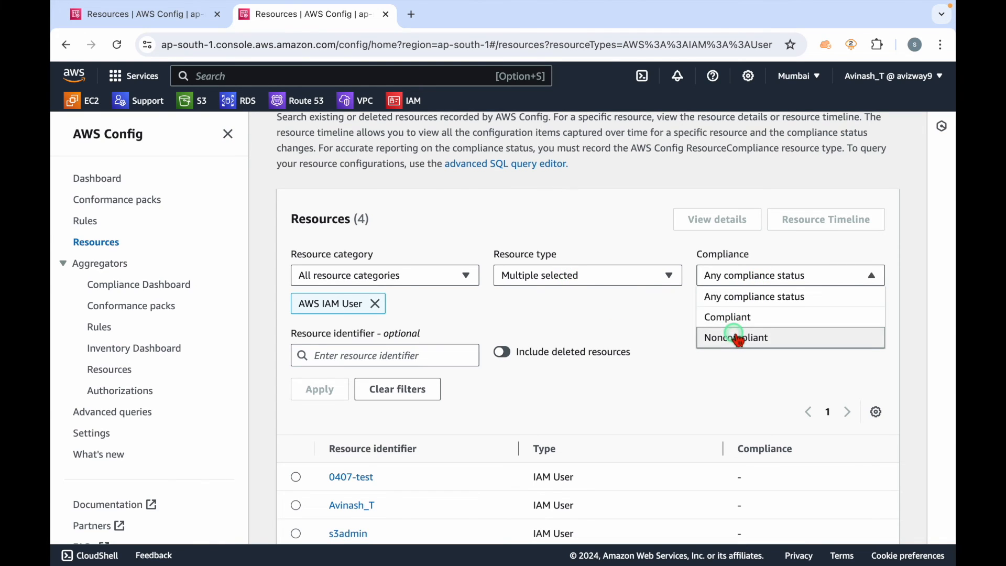
{"action": "left_click", "coordinate": [629, 315]}
{"action": "scroll", "coordinate": [627, 314], "scroll_direction": "down", "scroll_amount": 2}
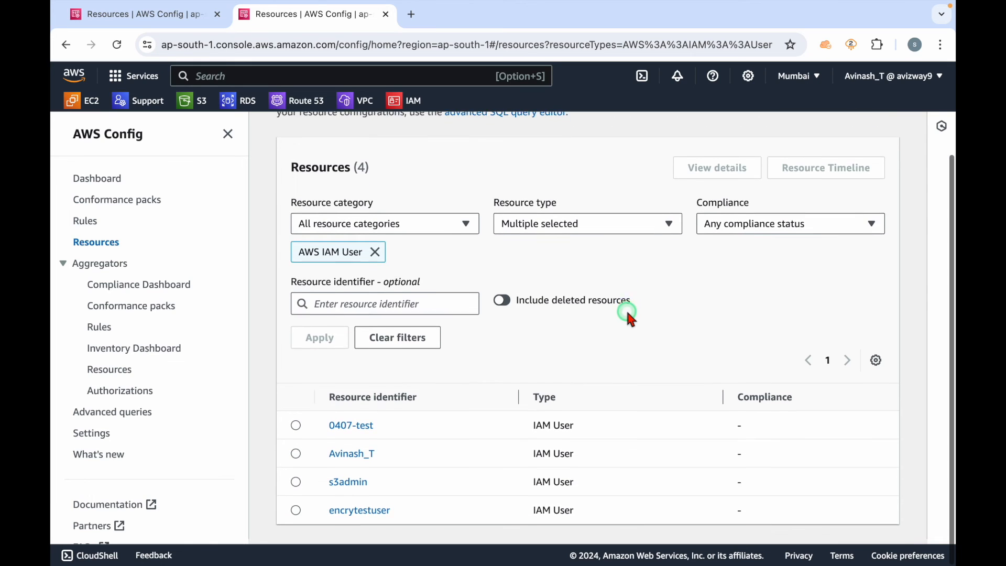
{"action": "left_click", "coordinate": [504, 306]}
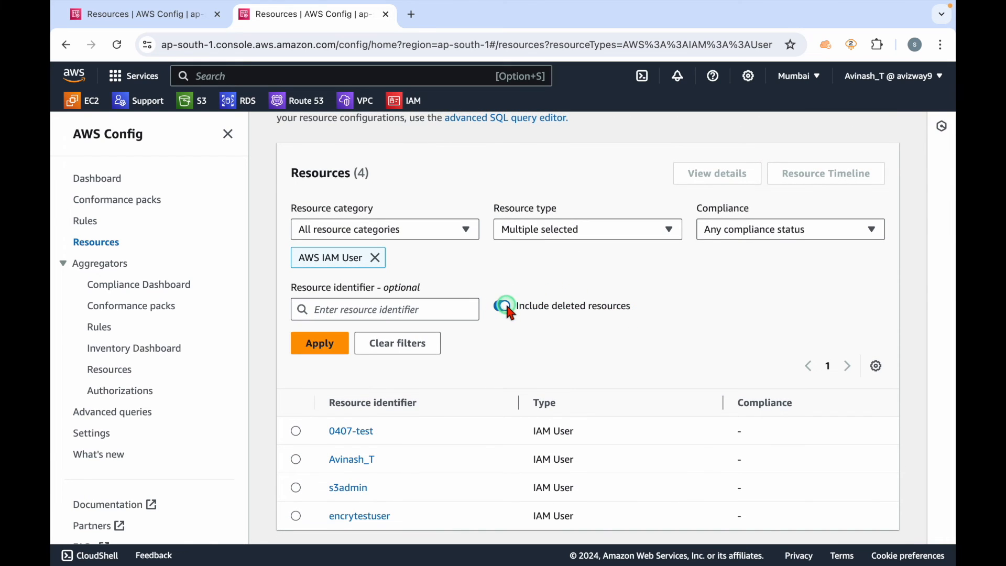
{"action": "left_click", "coordinate": [322, 353]}
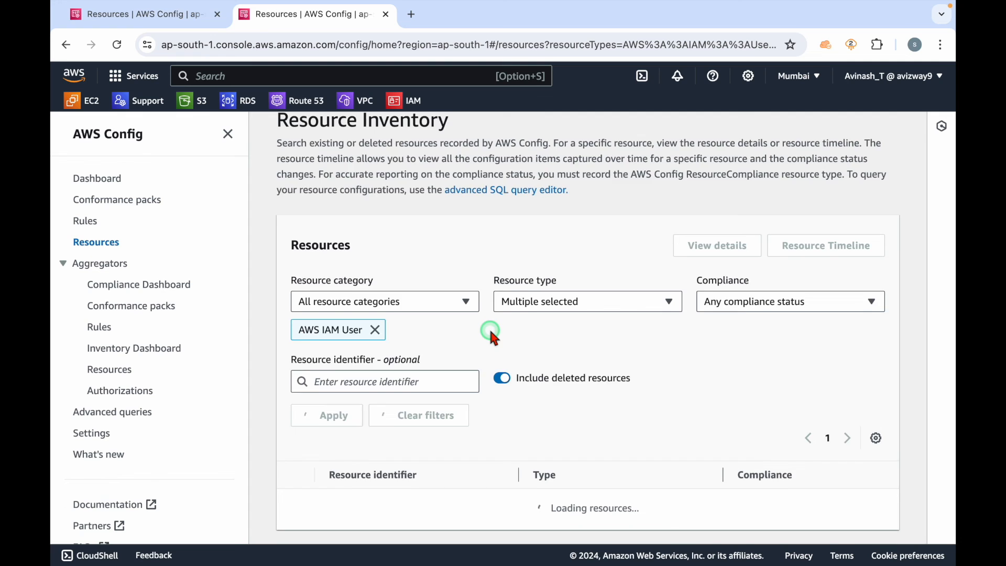
{"action": "scroll", "coordinate": [493, 451], "scroll_direction": "down", "scroll_amount": 5}
{"action": "scroll", "coordinate": [495, 457], "scroll_direction": "down", "scroll_amount": 4}
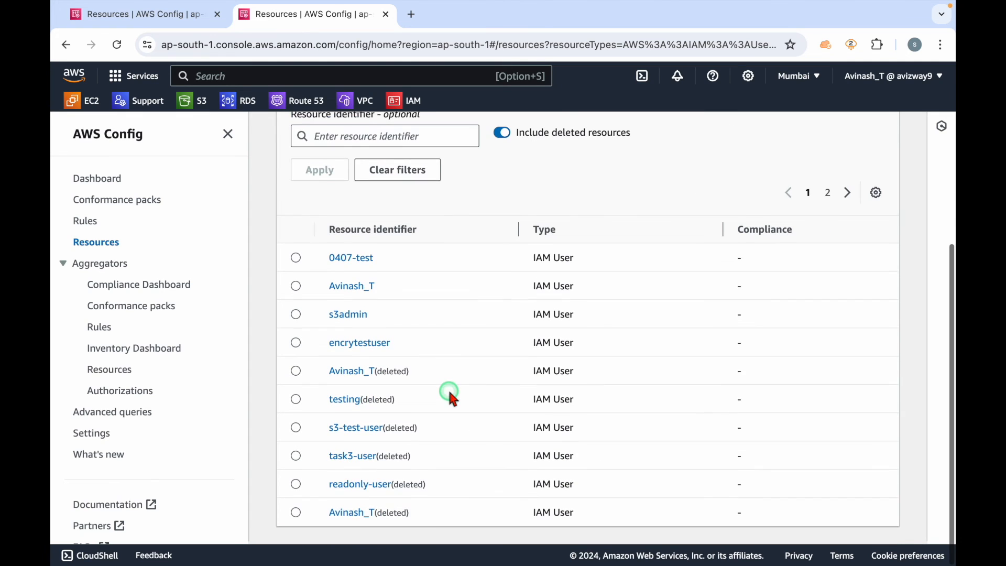
{"action": "triple_click", "coordinate": [423, 391]}
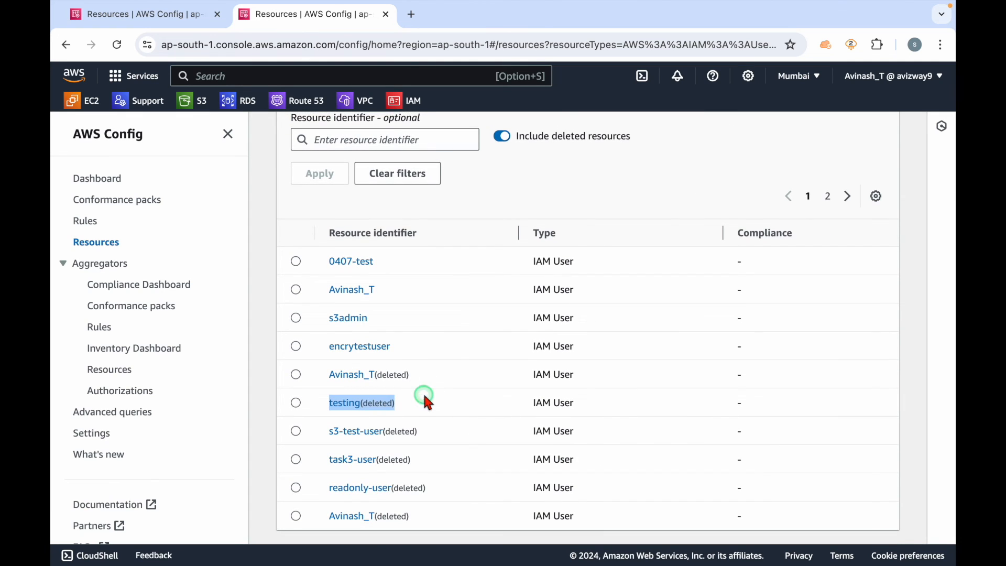
{"action": "left_click", "coordinate": [443, 423]}
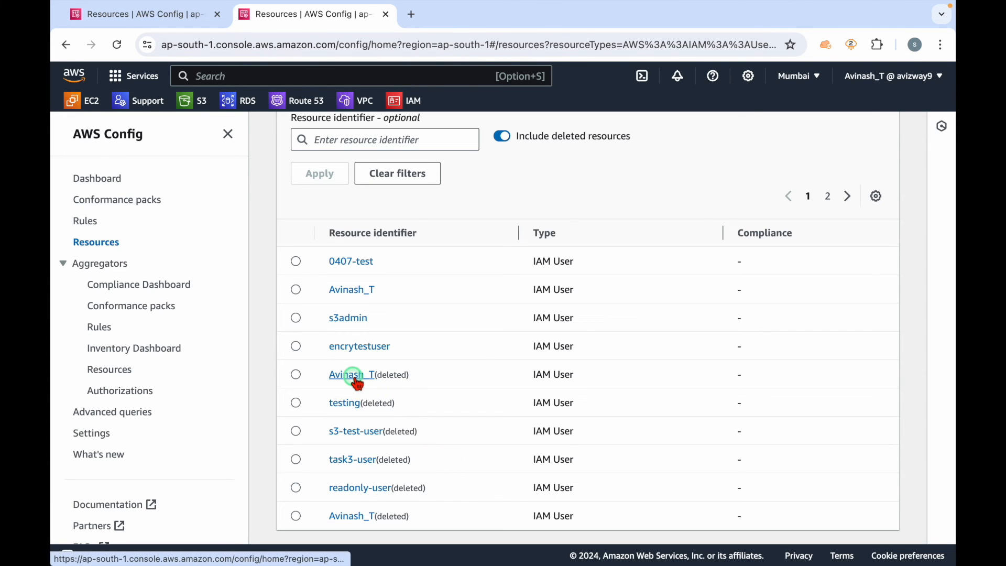
Step: Open the deleted IAM user testing in a separate tab, view its resource timeline, and close that tab
{"action": "left_click", "coordinate": [346, 403], "text": "super"}
{"action": "left_click", "coordinate": [442, 16]}
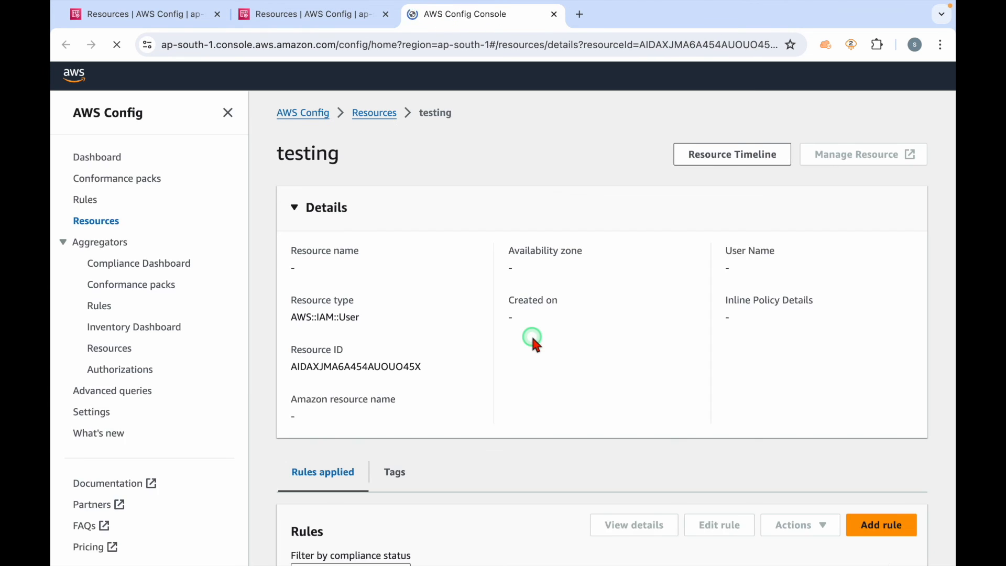
{"action": "left_click_drag", "start_coordinate": [631, 175], "coordinate": [734, 184]}
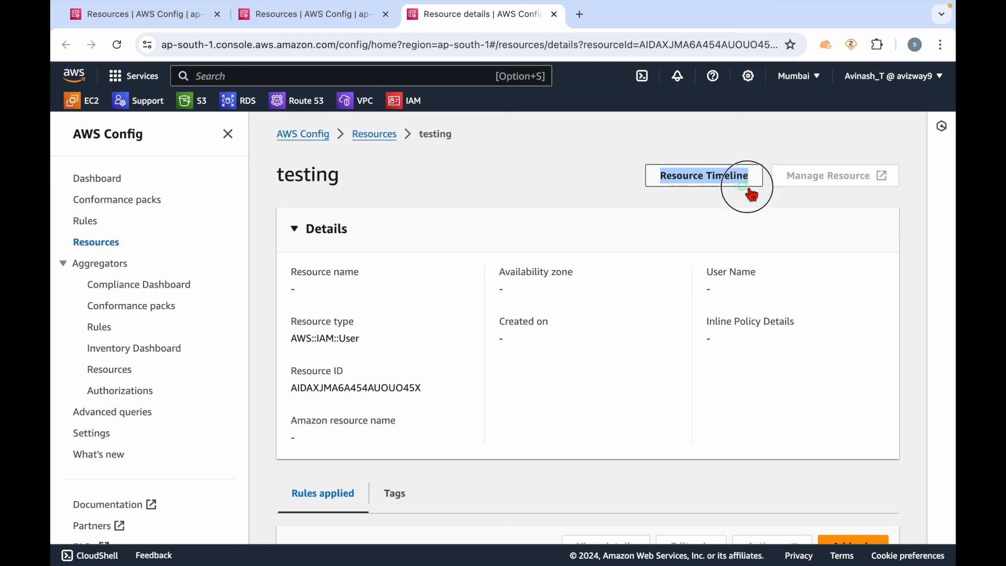
{"action": "left_click", "coordinate": [708, 220]}
{"action": "left_click", "coordinate": [701, 193]}
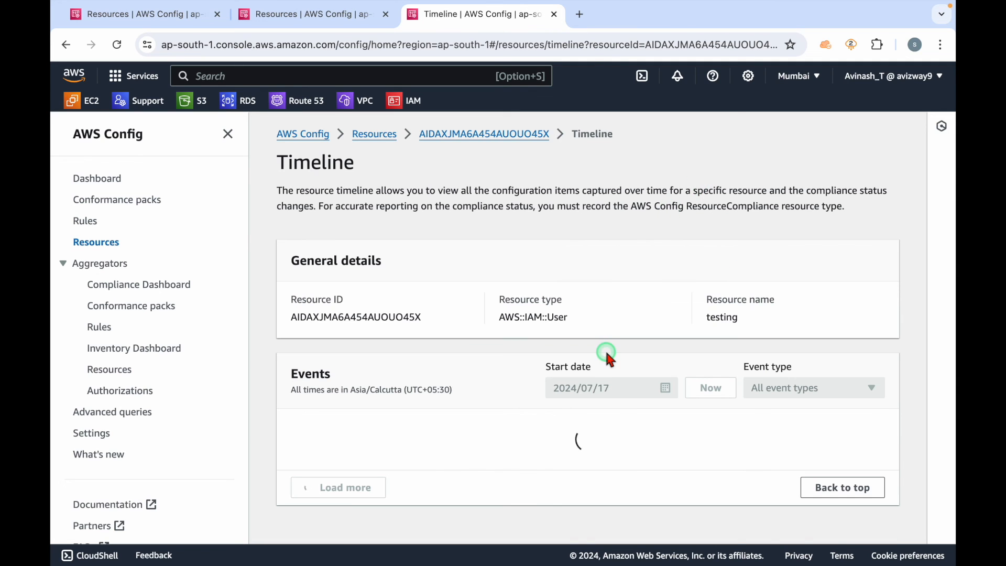
{"action": "scroll", "coordinate": [604, 348], "scroll_direction": "down", "scroll_amount": 1}
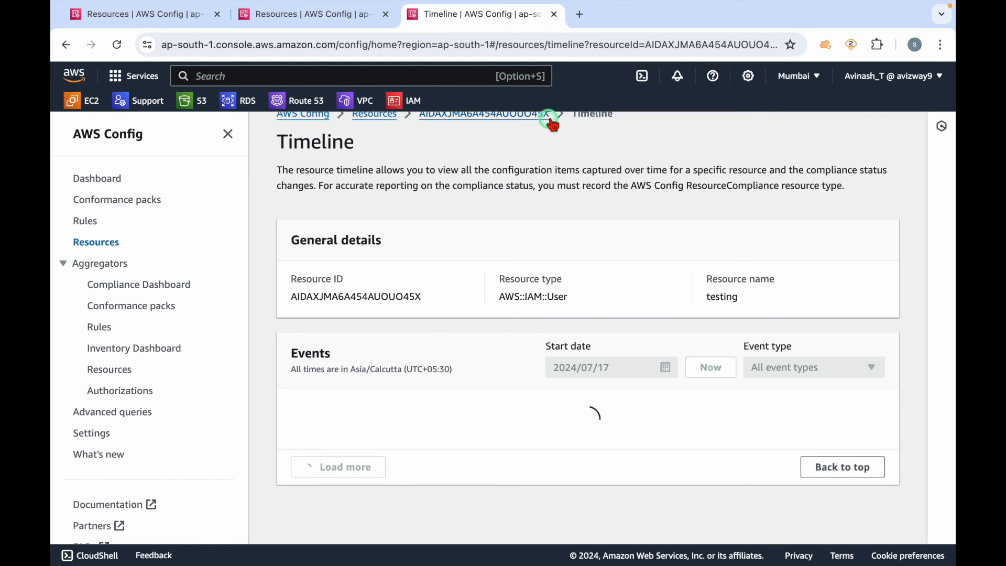
{"action": "left_click", "coordinate": [554, 14]}
Step: Exclude deleted resources from the IAM user results and open the details of the user 0407-test
{"action": "left_click", "coordinate": [503, 136]}
{"action": "left_click", "coordinate": [325, 173]}
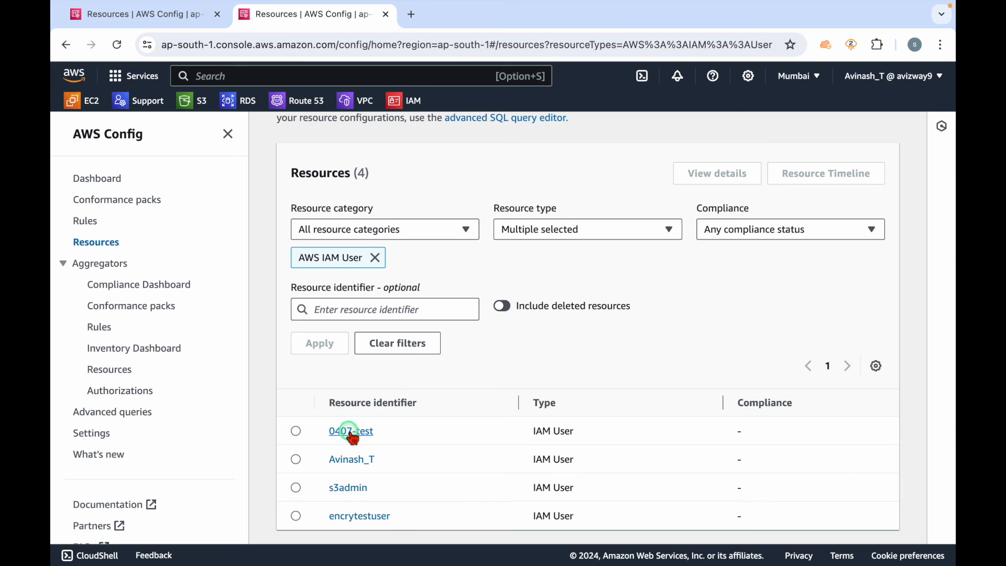
{"action": "left_click_drag", "start_coordinate": [393, 433], "coordinate": [328, 433]}
{"action": "left_click", "coordinate": [413, 437]}
{"action": "left_click", "coordinate": [349, 431]}
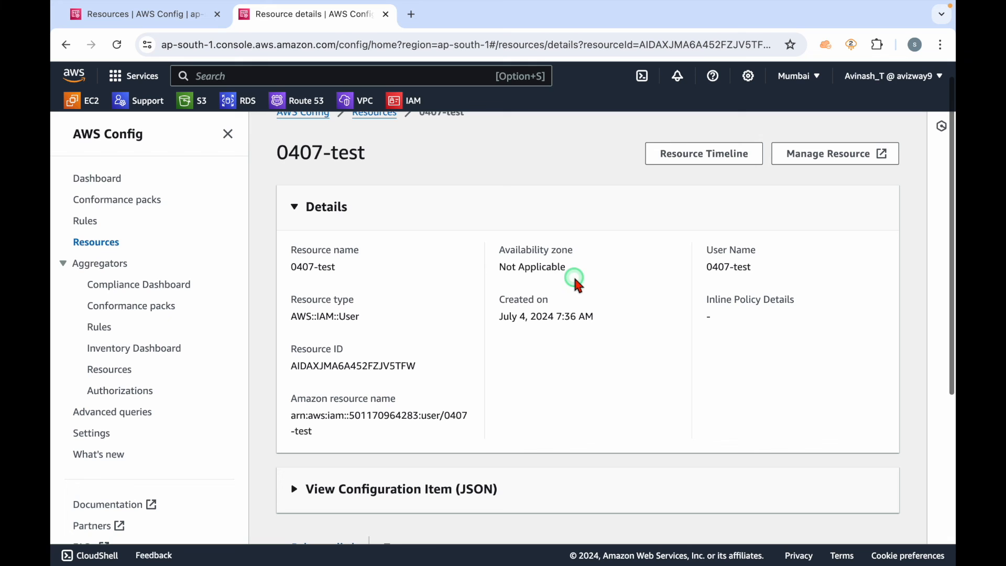
Step: Open the resource timeline of the IAM user 0407-test
{"action": "left_click_drag", "start_coordinate": [631, 153], "coordinate": [751, 157]}
{"action": "left_click", "coordinate": [636, 288]}
{"action": "left_click", "coordinate": [703, 154]}
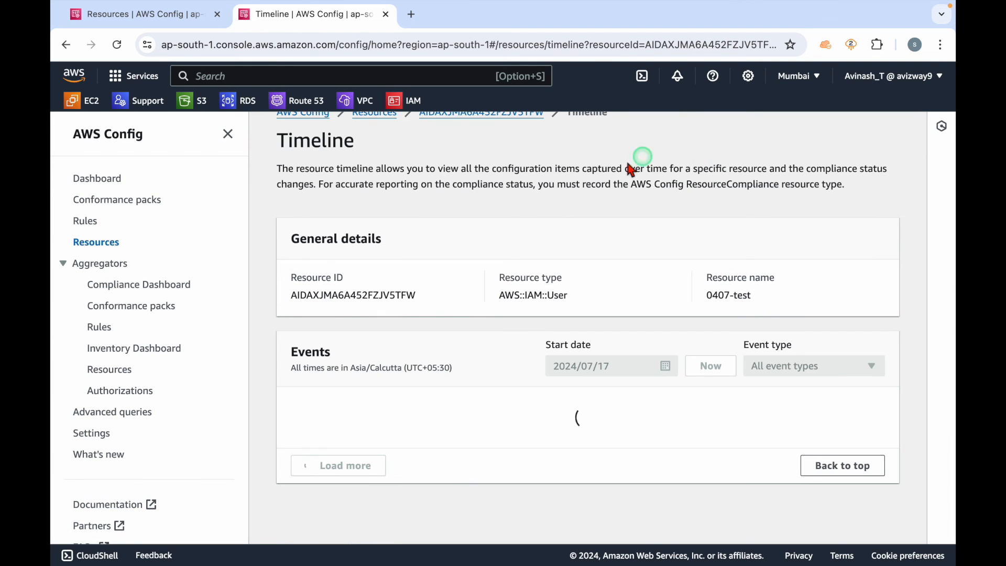
Step: Expand the July 15, 2024 configuration change of 0407-test, examine the attached managed policy in its JSON diff, and collapse the event
{"action": "scroll", "coordinate": [315, 290], "scroll_direction": "down", "scroll_amount": 5}
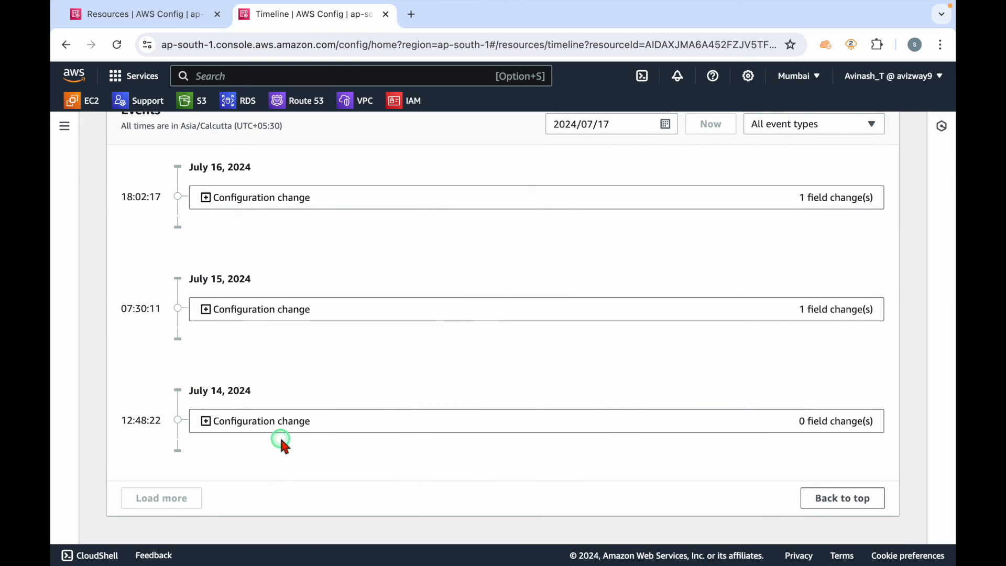
{"action": "mouse_move", "coordinate": [198, 280]}
{"action": "left_mouse_down"}
{"action": "mouse_move", "coordinate": [313, 286]}
{"action": "mouse_move", "coordinate": [184, 278]}
{"action": "left_mouse_up"}
{"action": "left_click", "coordinate": [342, 363]}
{"action": "left_click", "coordinate": [258, 312]}
{"action": "scroll", "coordinate": [359, 358], "scroll_direction": "down", "scroll_amount": 2}
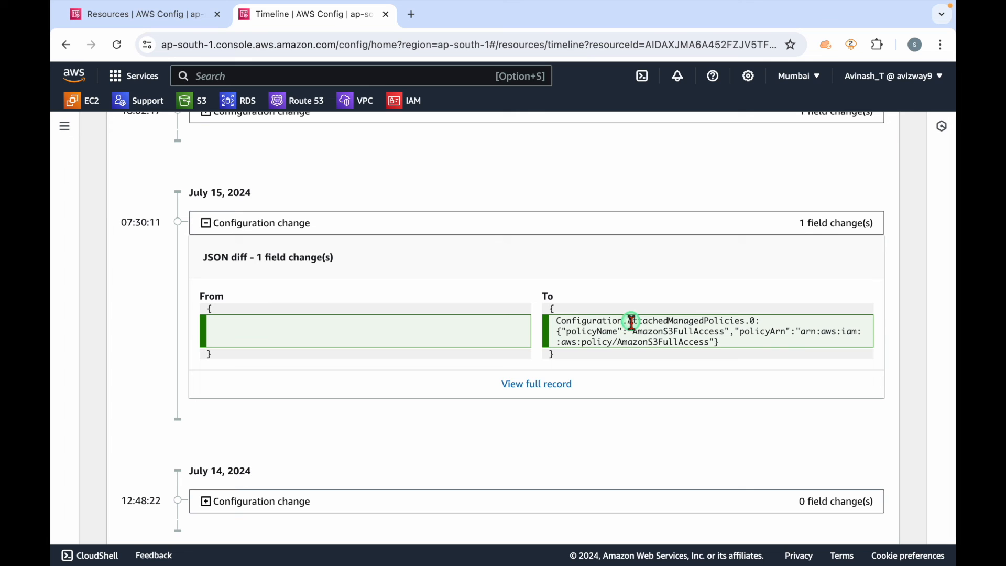
{"action": "left_click_drag", "start_coordinate": [627, 322], "coordinate": [718, 319]}
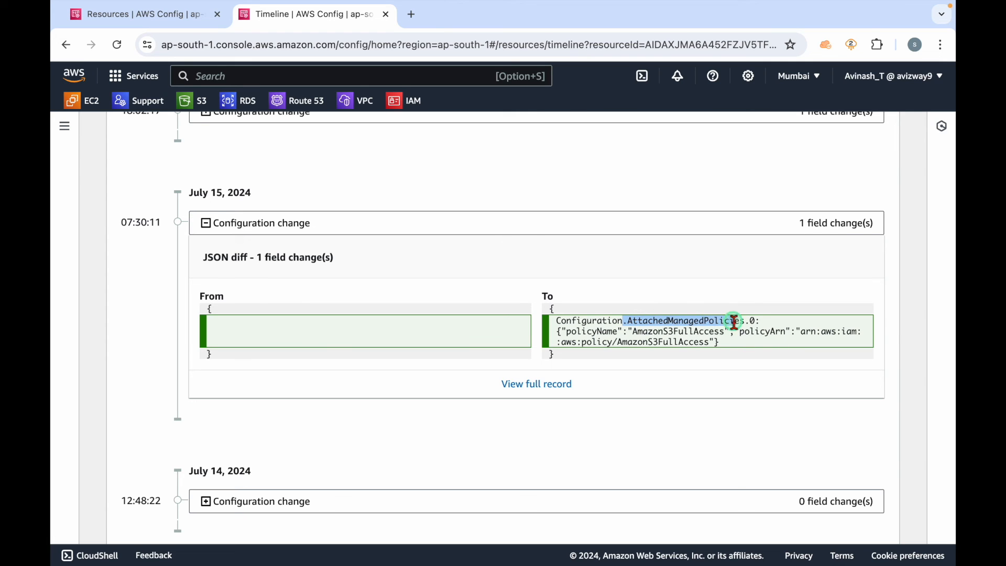
{"action": "double_click", "coordinate": [657, 330]}
{"action": "scroll", "coordinate": [424, 400], "scroll_direction": "up", "scroll_amount": 3}
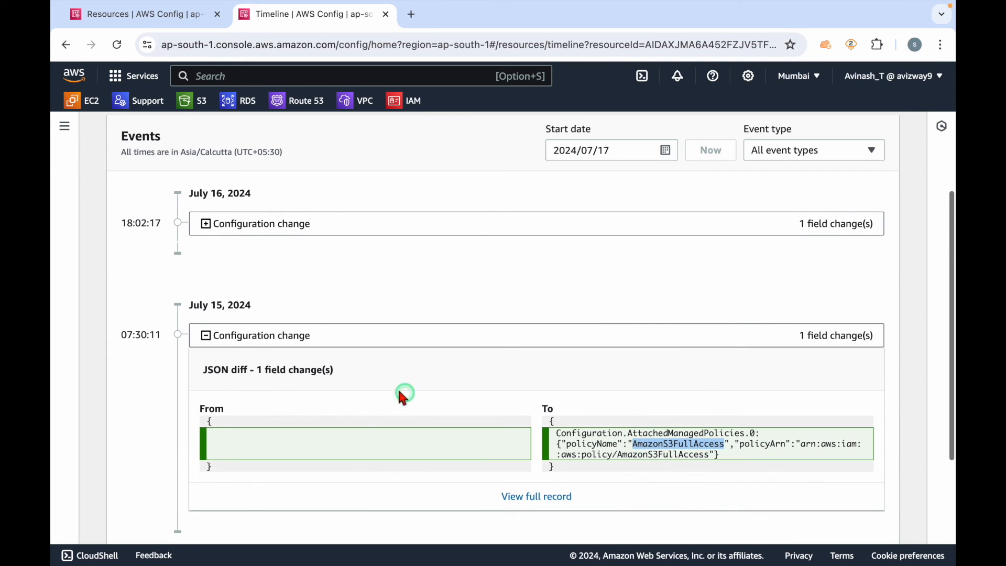
{"action": "left_click", "coordinate": [206, 335]}
Step: Expand the July 16, 2024 configuration change of 0407-test and examine which managed policy was attached
{"action": "left_click", "coordinate": [205, 224]}
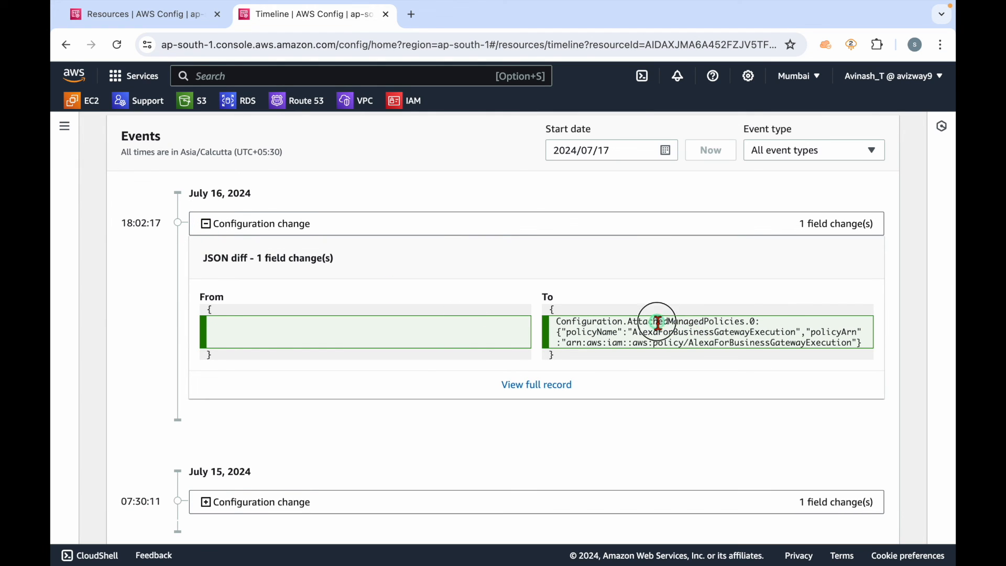
{"action": "double_click", "coordinate": [662, 322]}
{"action": "triple_click", "coordinate": [680, 334]}
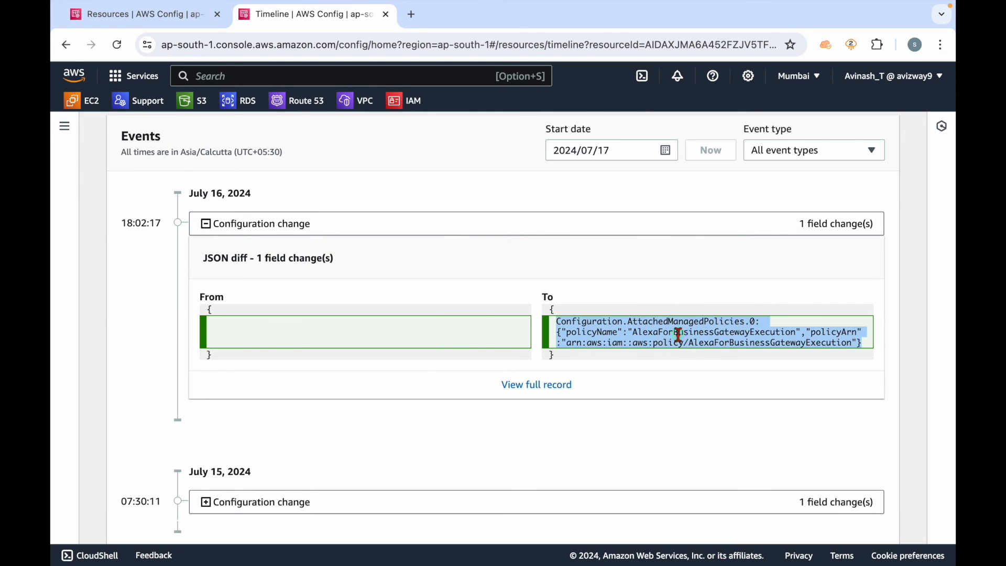
{"action": "double_click", "coordinate": [680, 334]}
{"action": "left_click", "coordinate": [702, 423]}
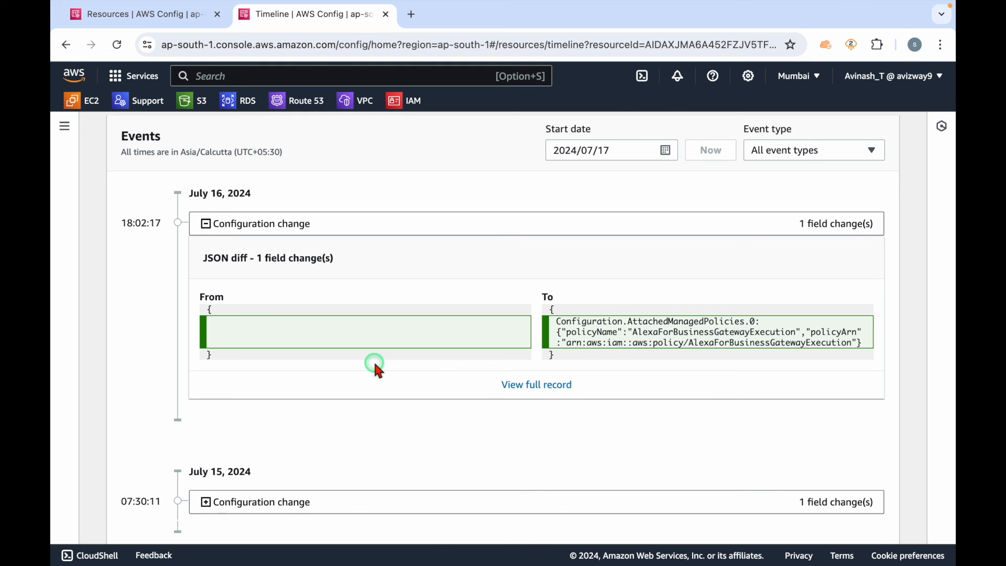
{"action": "scroll", "coordinate": [373, 360], "scroll_direction": "up", "scroll_amount": 5}
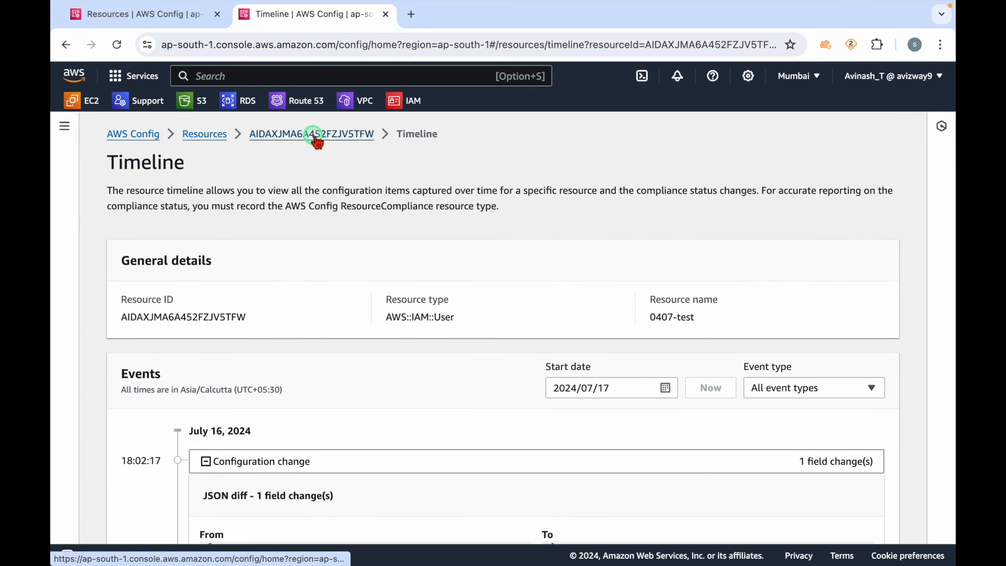
{"action": "scroll", "coordinate": [432, 387], "scroll_direction": "down", "scroll_amount": 3}
{"action": "scroll", "coordinate": [464, 485], "scroll_direction": "down", "scroll_amount": 4}
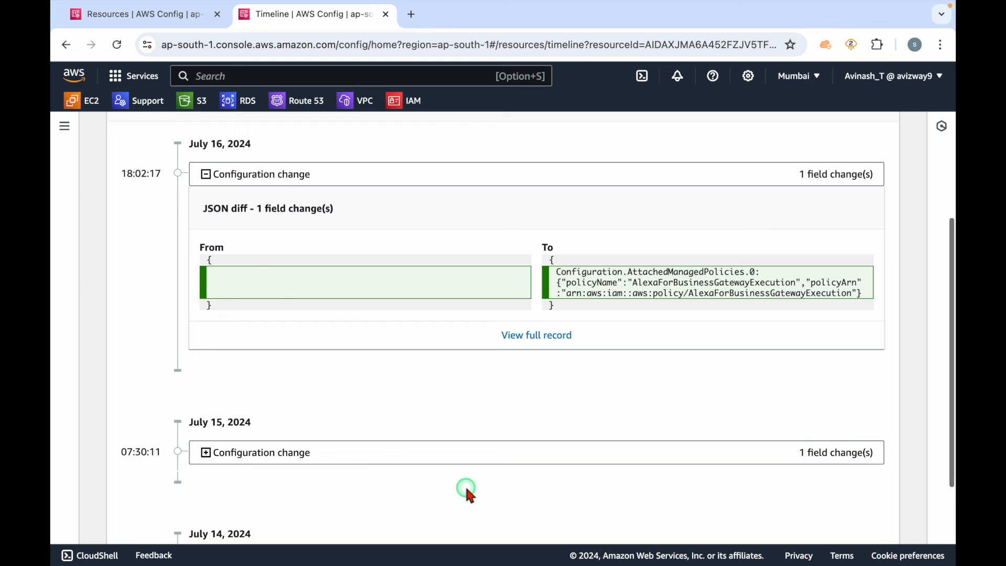
{"action": "scroll", "coordinate": [461, 321], "scroll_direction": "up", "scroll_amount": 7}
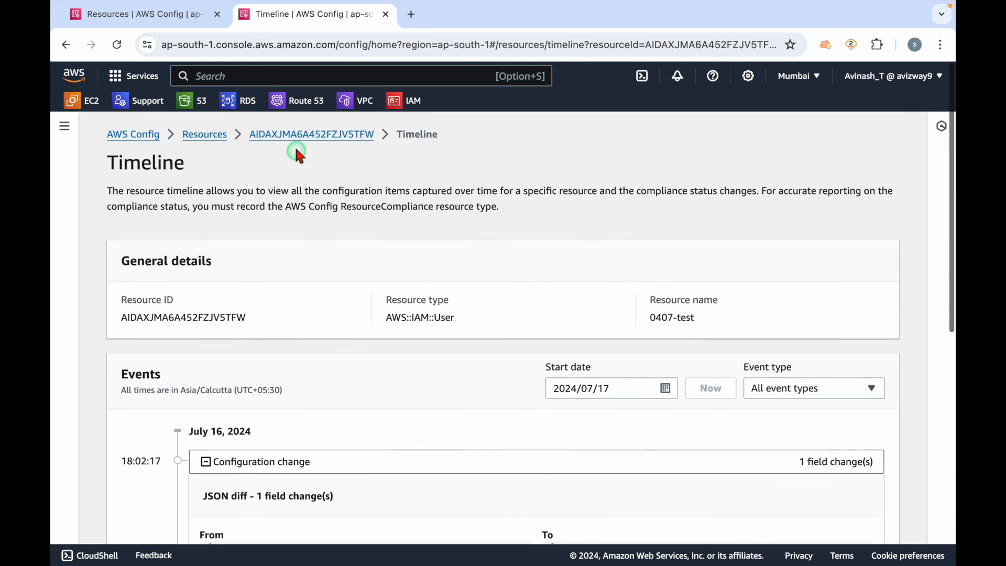
Step: Return to the resource inventory and filter it by the resource type AWS IAM User
{"action": "left_click", "coordinate": [285, 138]}
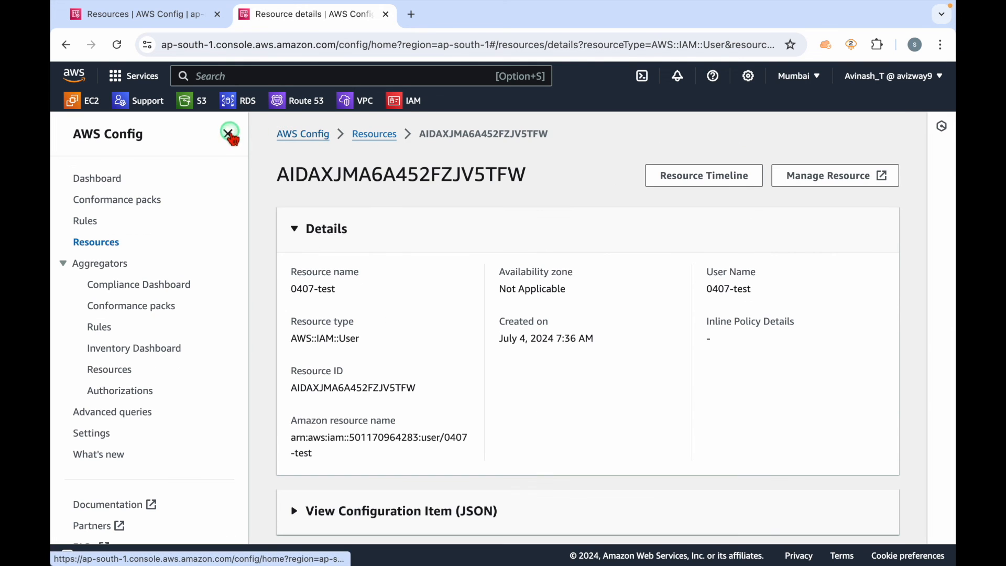
{"action": "left_click", "coordinate": [374, 135]}
{"action": "scroll", "coordinate": [436, 313], "scroll_direction": "down", "scroll_amount": 1}
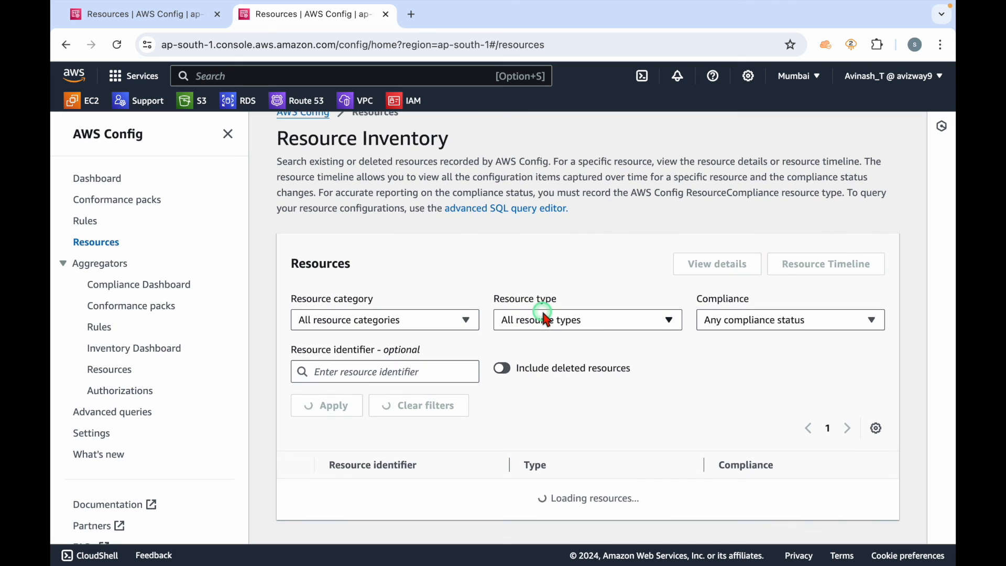
{"action": "left_click", "coordinate": [547, 327]}
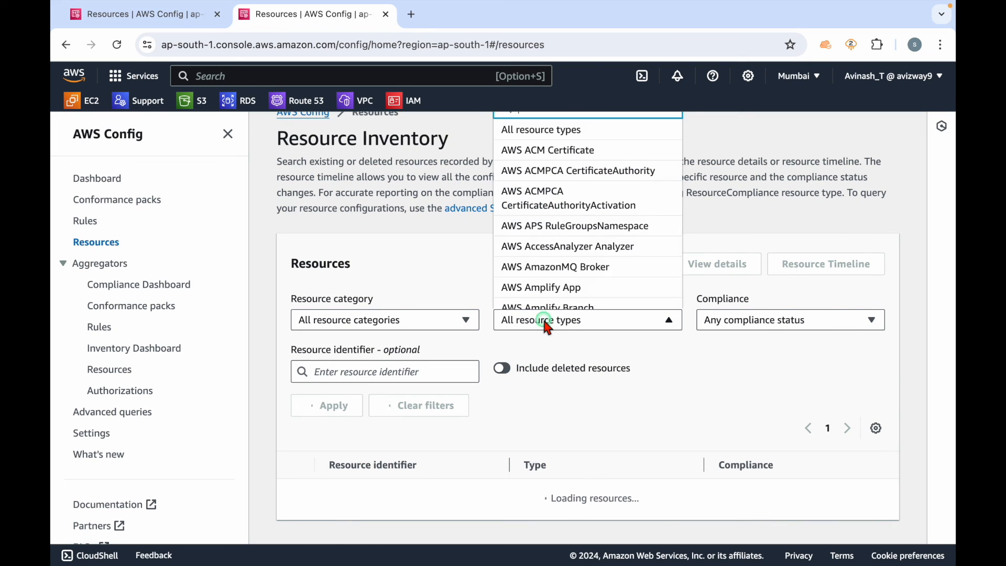
{"action": "type", "text": "ia use"}
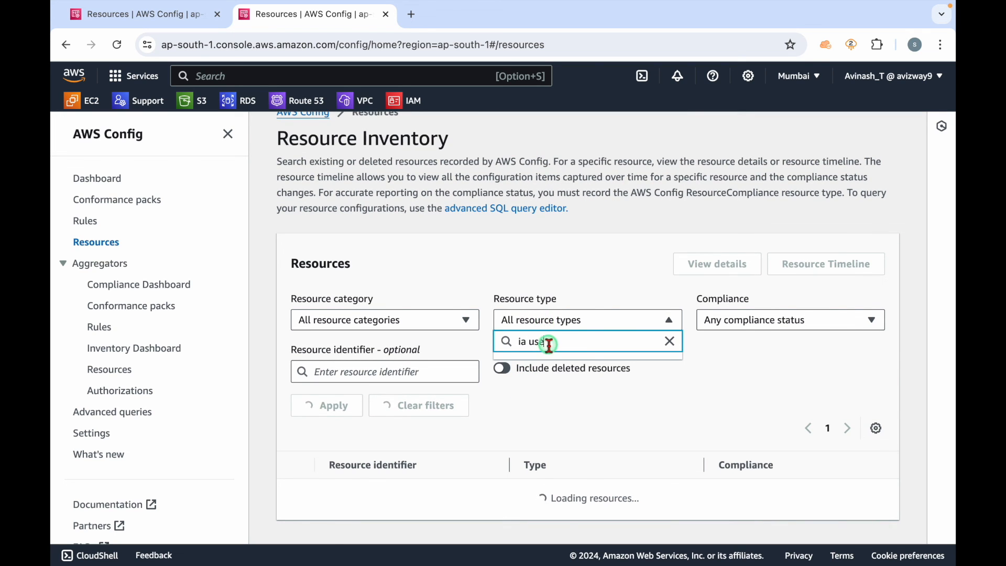
{"action": "key", "text": "BackSpace"}
{"action": "key", "text": "BackSpace"}
{"action": "key", "text": "BackSpace"}
{"action": "type", "text": "m us"}
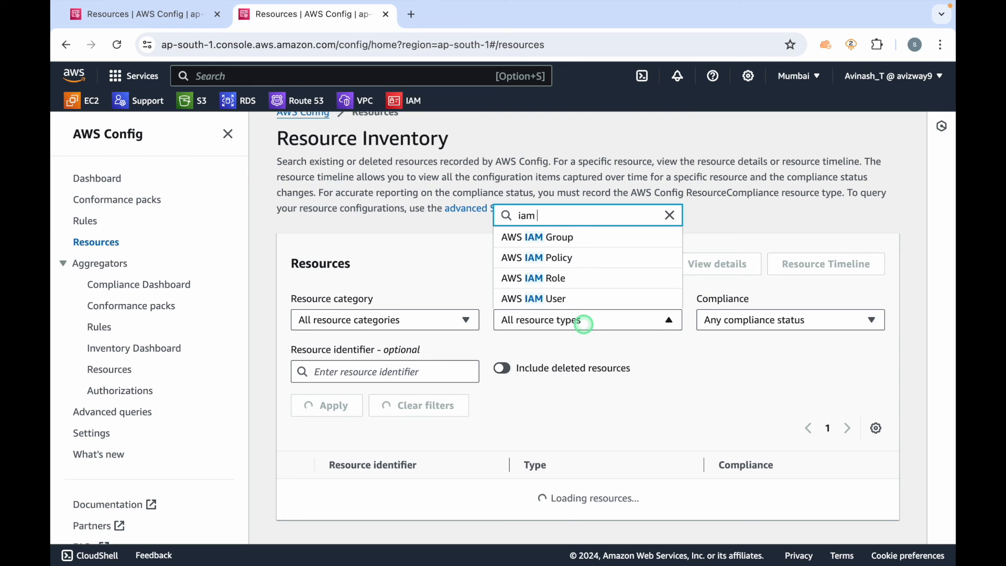
{"action": "left_click", "coordinate": [549, 303]}
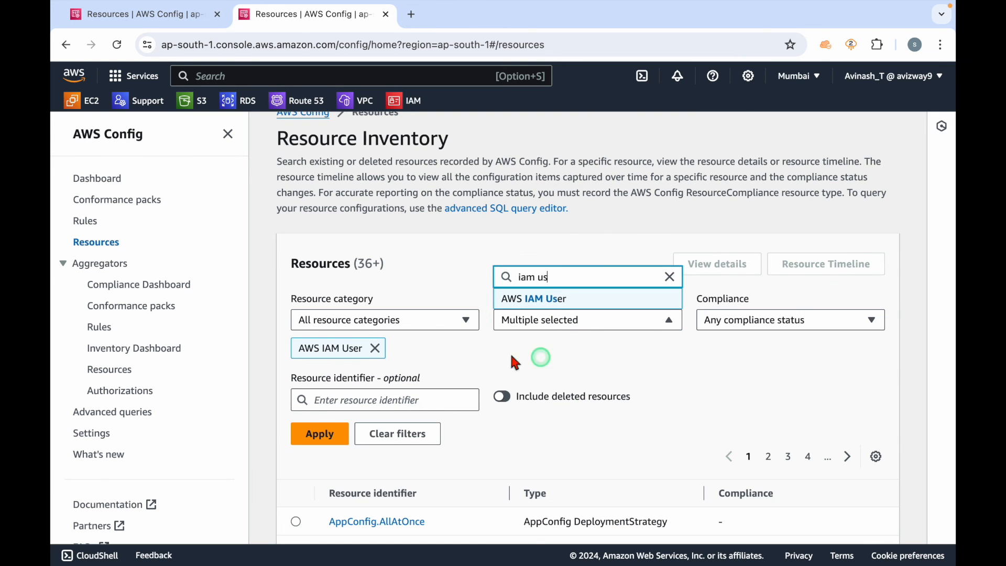
{"action": "left_click", "coordinate": [320, 434]}
Step: View the details of the IAM user listed directly below 0407-test and open its resource timeline without the side navigation
{"action": "scroll", "coordinate": [582, 414], "scroll_direction": "down", "scroll_amount": 2}
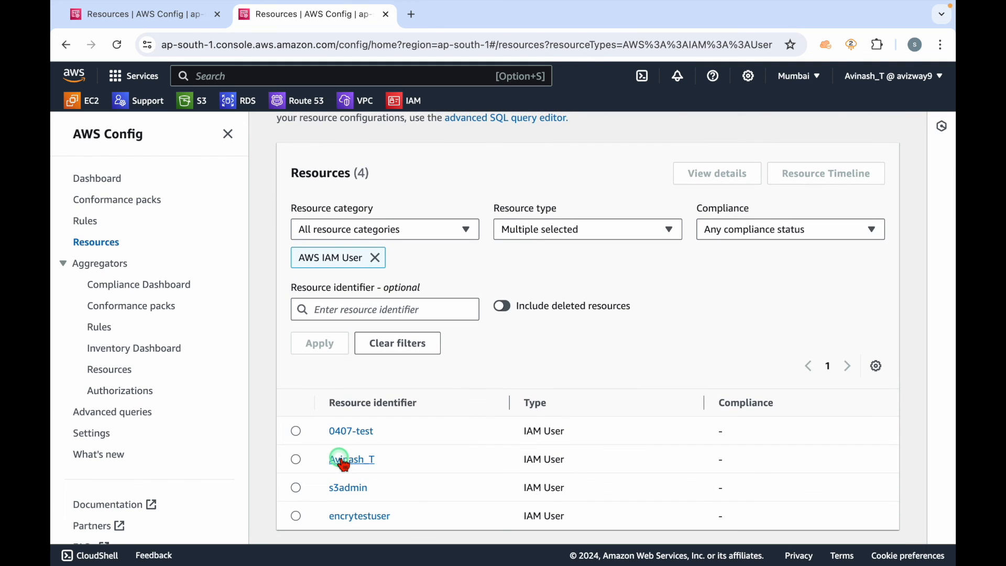
{"action": "left_click", "coordinate": [373, 457]}
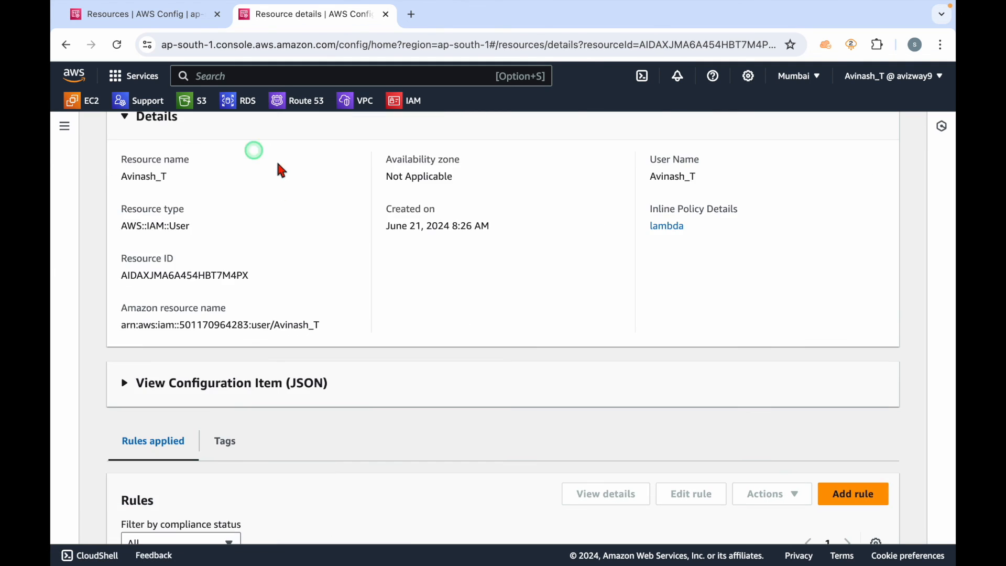
{"action": "scroll", "coordinate": [440, 341], "scroll_direction": "down", "scroll_amount": 3}
{"action": "scroll", "coordinate": [473, 277], "scroll_direction": "up", "scroll_amount": 5}
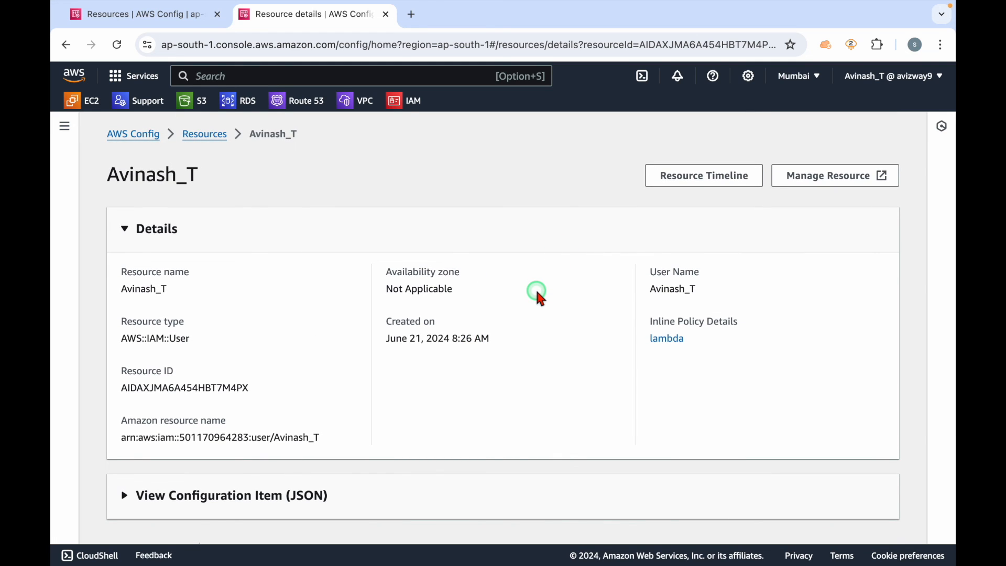
{"action": "left_click", "coordinate": [706, 175]}
{"action": "left_click", "coordinate": [228, 133]}
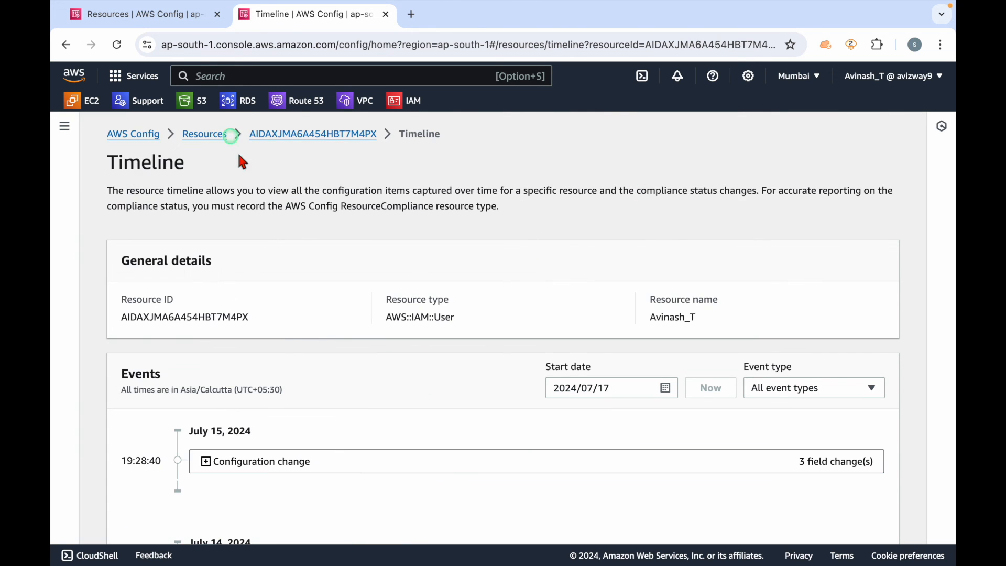
Step: Expand the July 15, 2024 configuration change and compare the From and To sides of its JSON diff
{"action": "scroll", "coordinate": [285, 340], "scroll_direction": "down", "scroll_amount": 3}
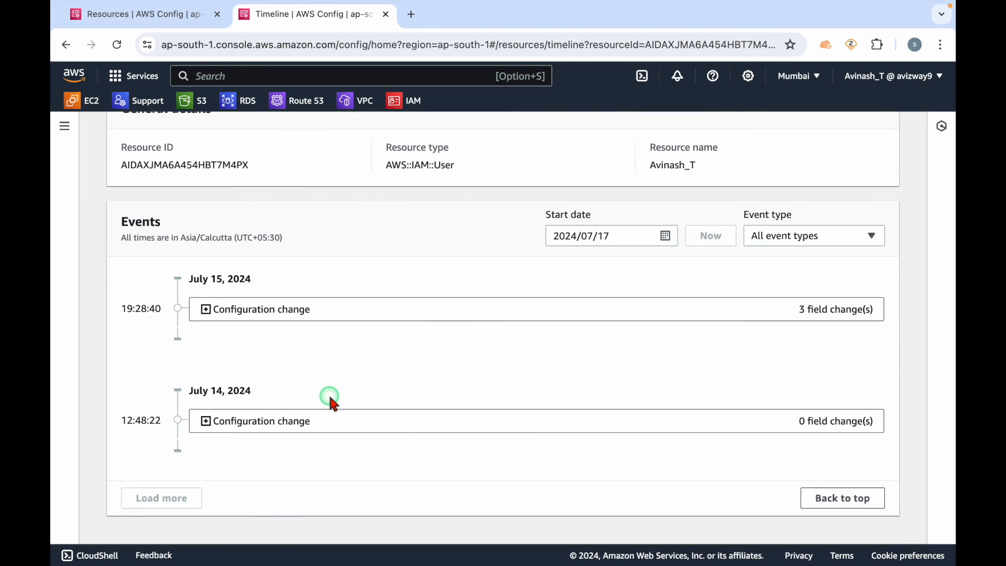
{"action": "left_click", "coordinate": [326, 311]}
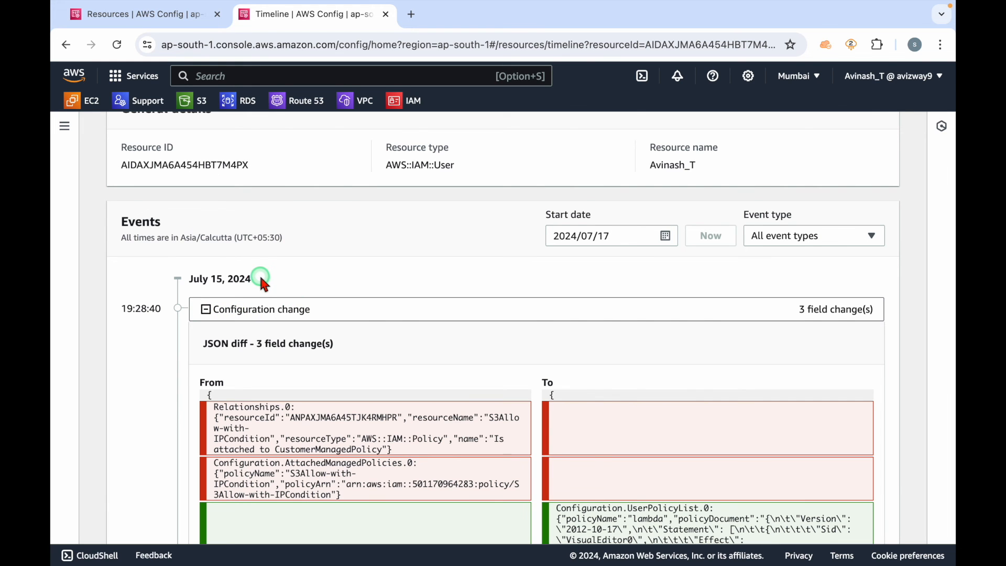
{"action": "left_click_drag", "start_coordinate": [260, 279], "coordinate": [179, 283]}
{"action": "scroll", "coordinate": [314, 287], "scroll_direction": "down", "scroll_amount": 2}
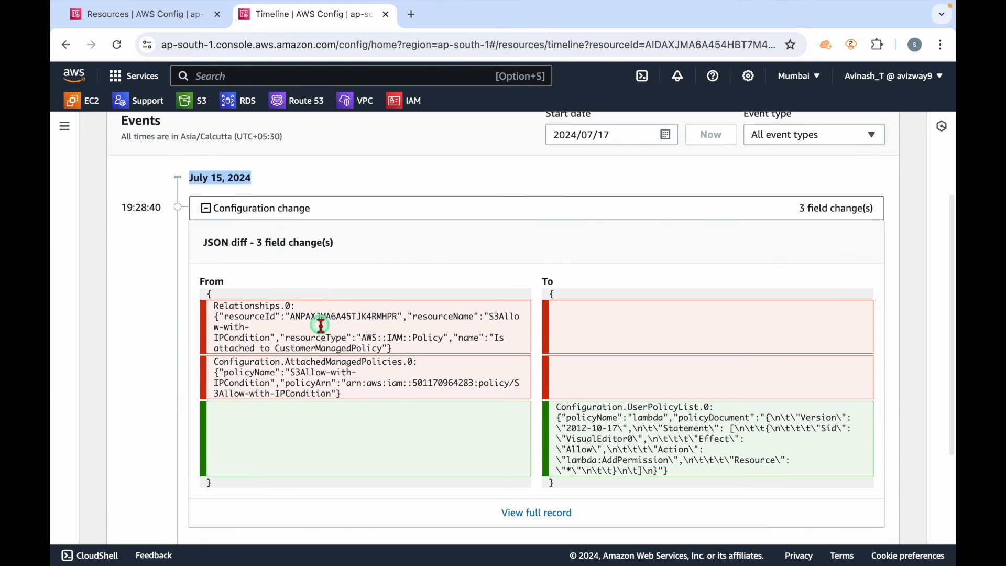
{"action": "scroll", "coordinate": [335, 422], "scroll_direction": "down", "scroll_amount": 1}
{"action": "left_click", "coordinate": [217, 242]}
{"action": "left_click_drag", "start_coordinate": [217, 243], "coordinate": [434, 324]}
{"action": "double_click", "coordinate": [212, 215]}
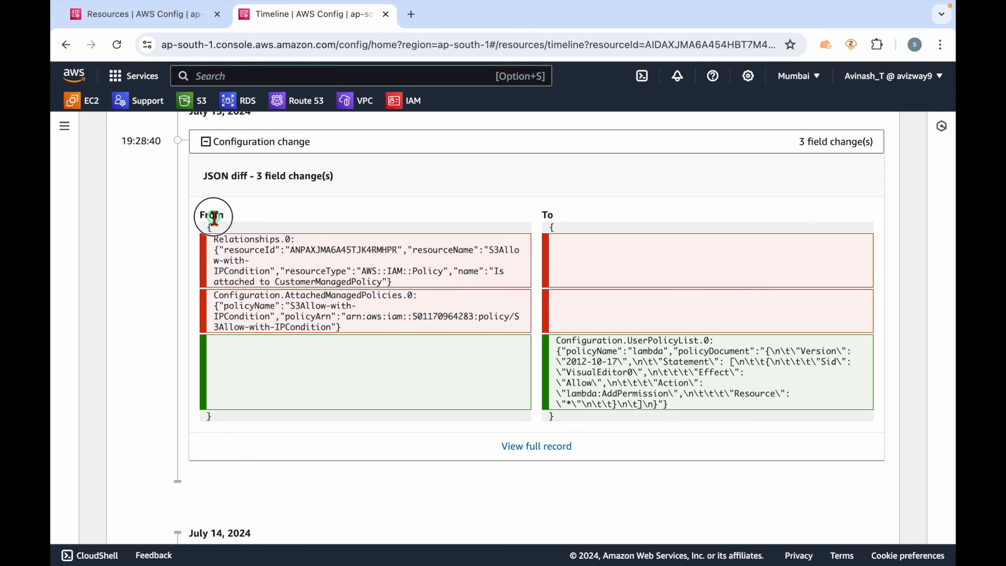
{"action": "left_click", "coordinate": [545, 216]}
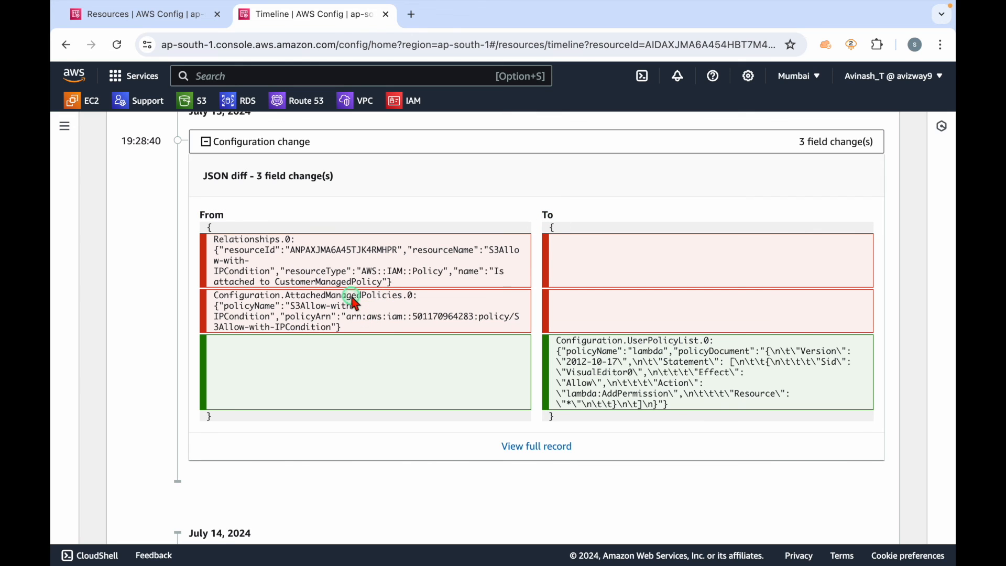
Step: Examine the relationship and attached managed policy entries on the From side of the JSON diff
{"action": "left_click_drag", "start_coordinate": [255, 246], "coordinate": [336, 246]}
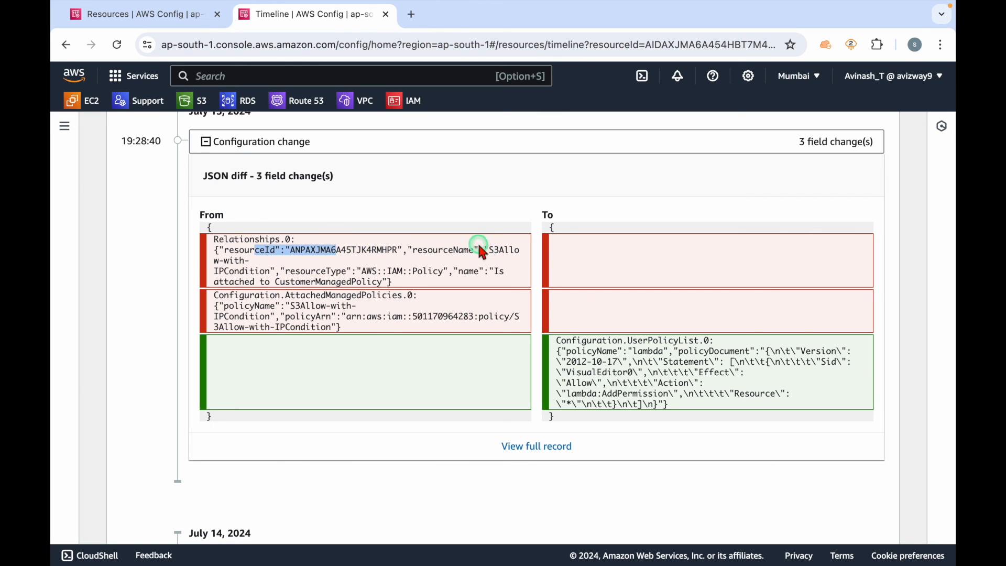
{"action": "left_click", "coordinate": [495, 250]}
{"action": "left_click_drag", "start_coordinate": [495, 250], "coordinate": [261, 271]}
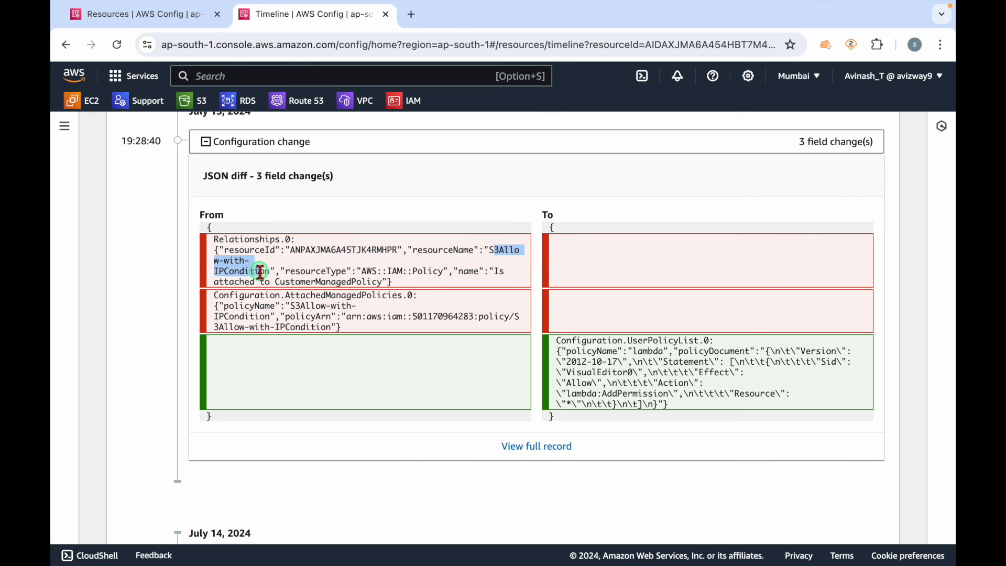
{"action": "left_click_drag", "start_coordinate": [290, 305], "coordinate": [309, 313]}
{"action": "left_click", "coordinate": [404, 321]}
{"action": "left_click_drag", "start_coordinate": [370, 322], "coordinate": [254, 244]}
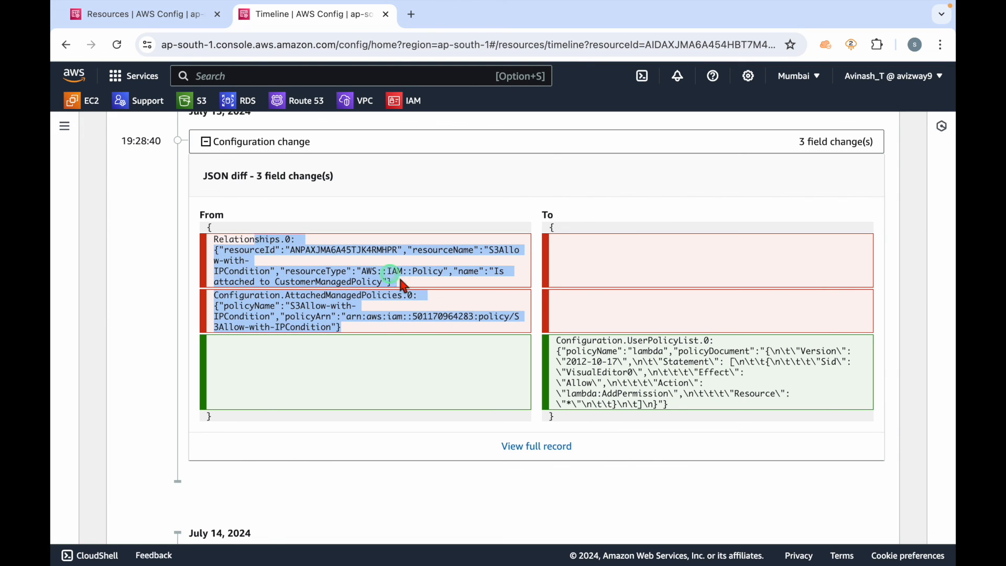
{"action": "left_click", "coordinate": [459, 311]}
Step: Examine the user policy entry on the To side of the JSON diff and check the remaining timeline events
{"action": "left_click", "coordinate": [652, 257]}
{"action": "left_click_drag", "start_coordinate": [540, 217], "coordinate": [582, 229]}
{"action": "left_click", "coordinate": [671, 367]}
{"action": "left_click_drag", "start_coordinate": [634, 342], "coordinate": [750, 351]}
{"action": "scroll", "coordinate": [667, 414], "scroll_direction": "down", "scroll_amount": 3}
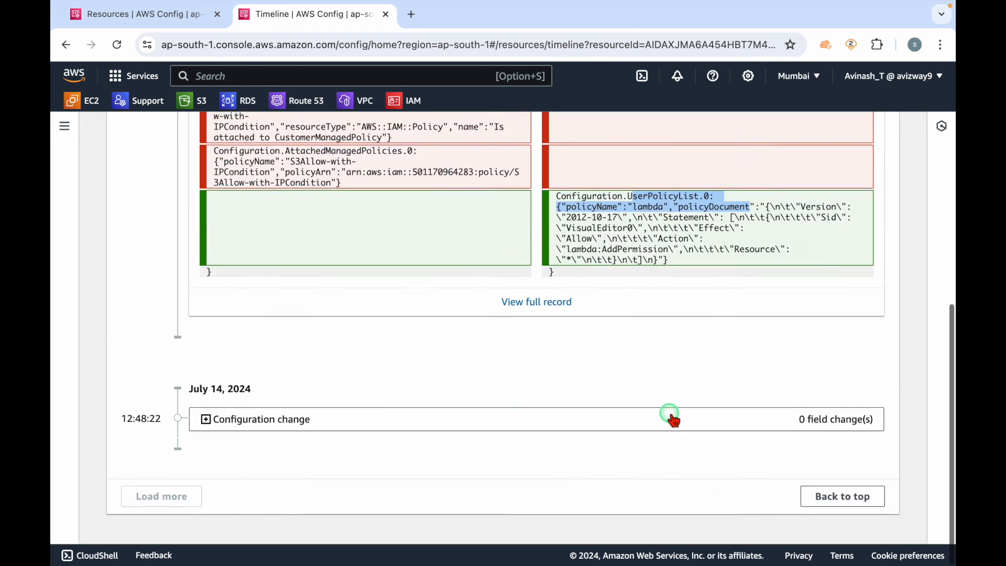
Step: Leave the IAM user's timeline and go back to the resource inventory
{"action": "scroll", "coordinate": [665, 404], "scroll_direction": "up", "scroll_amount": 6}
{"action": "scroll", "coordinate": [434, 230], "scroll_direction": "up", "scroll_amount": 3}
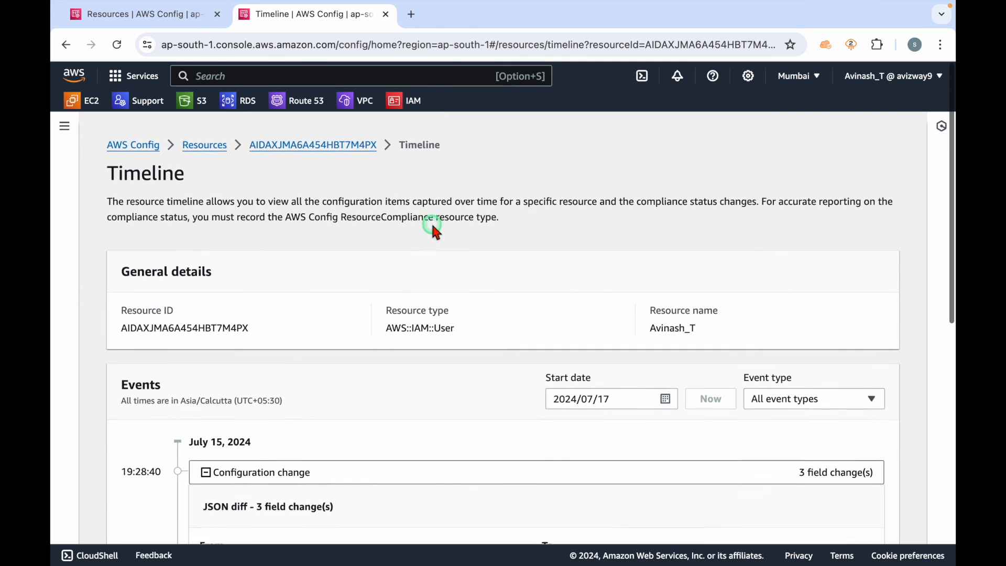
{"action": "left_click", "coordinate": [209, 134]}
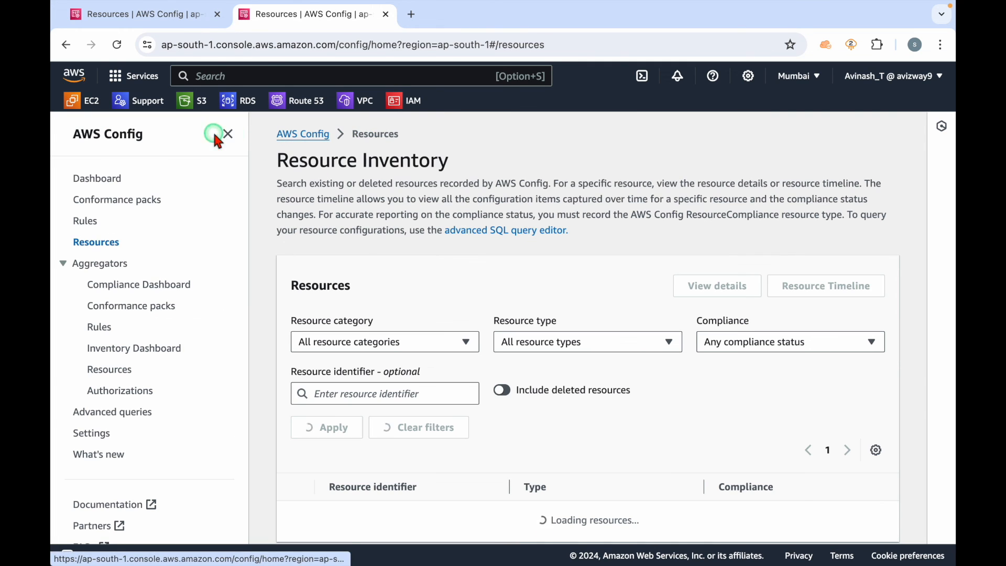